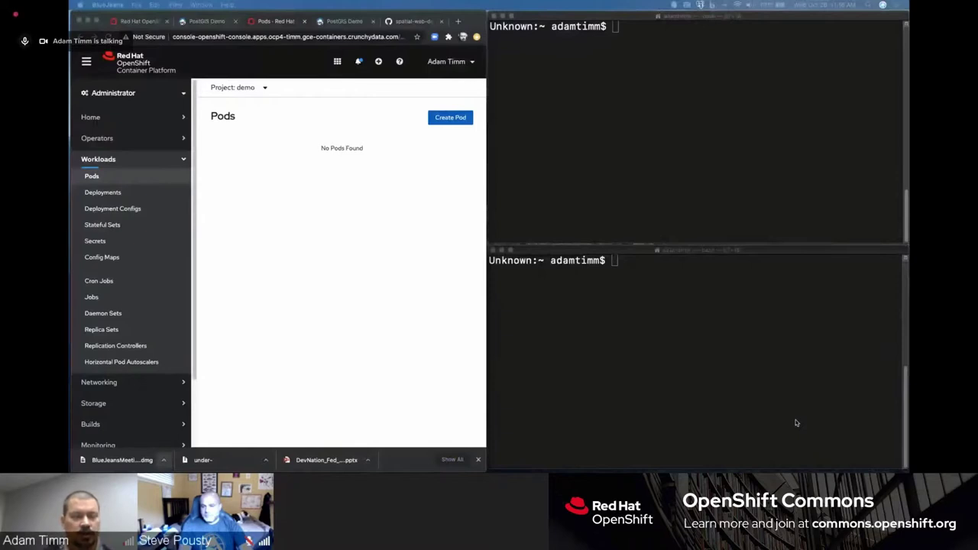
Step: Show the wildfire application's Fire Hazard Classification map, select parcel 067-041-15 and view its fire hazard options
key(ctrl+Right)
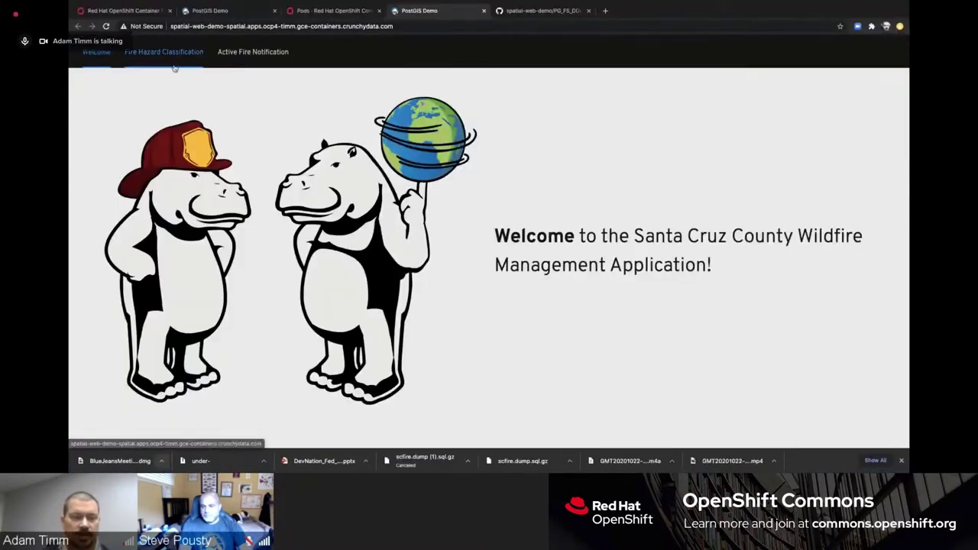
key(ctrl+Left)
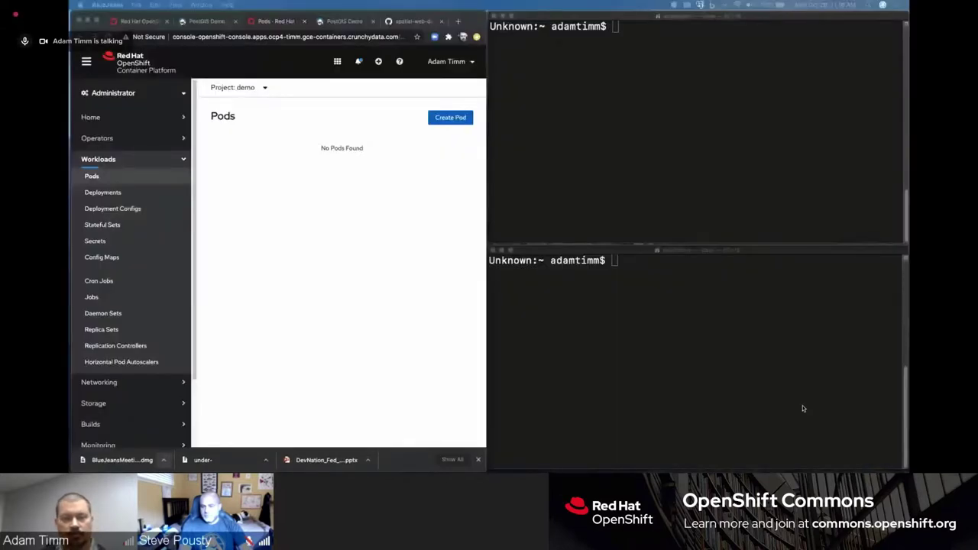
key(ctrl+Right)
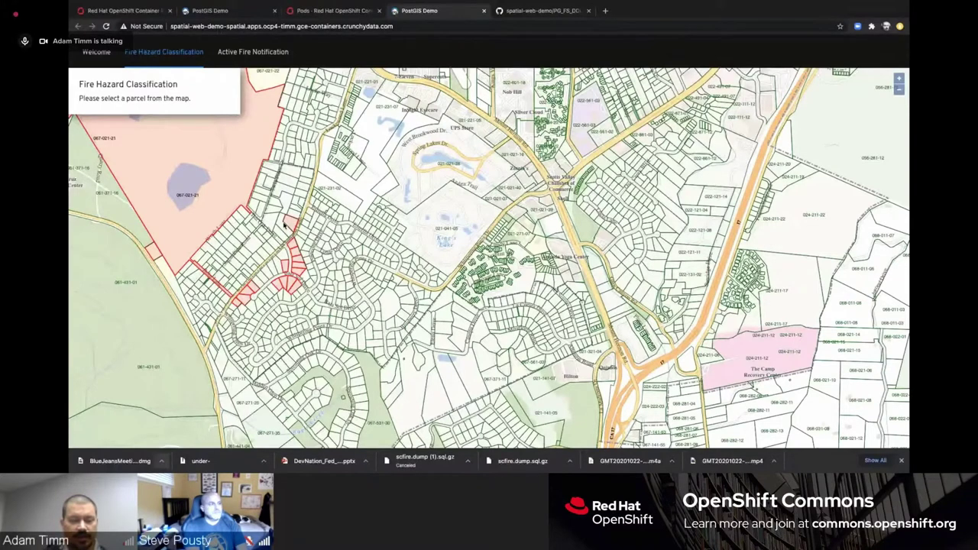
drag(284, 224, 503, 246)
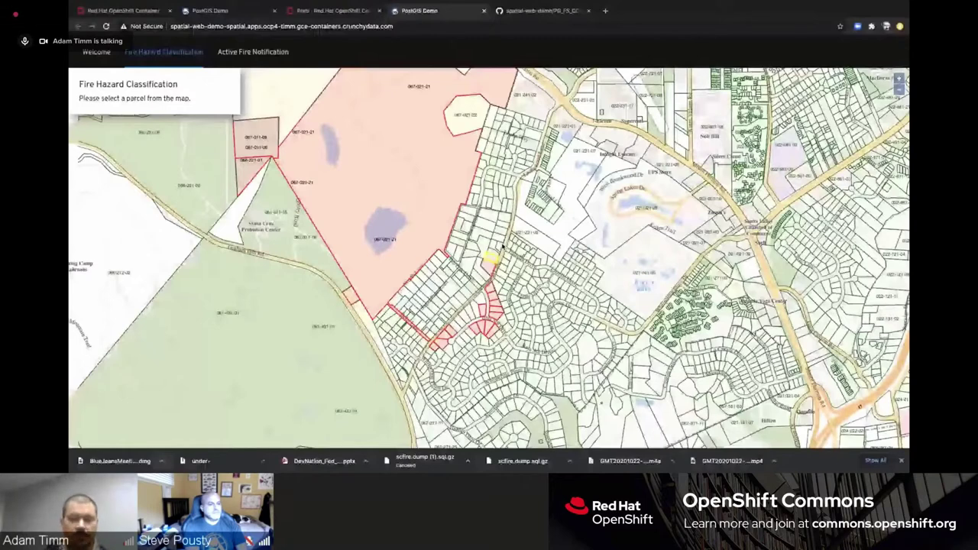
click(503, 246)
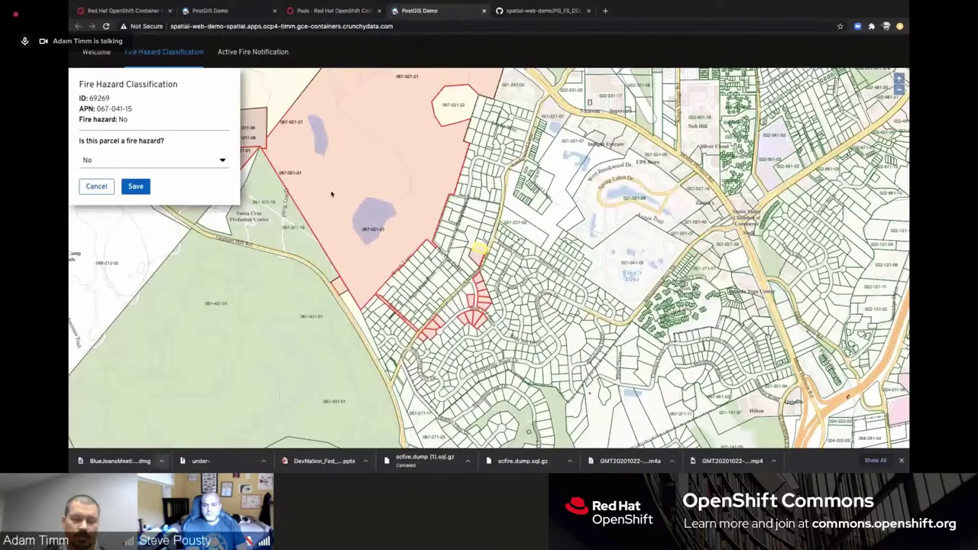
click(222, 162)
click(214, 159)
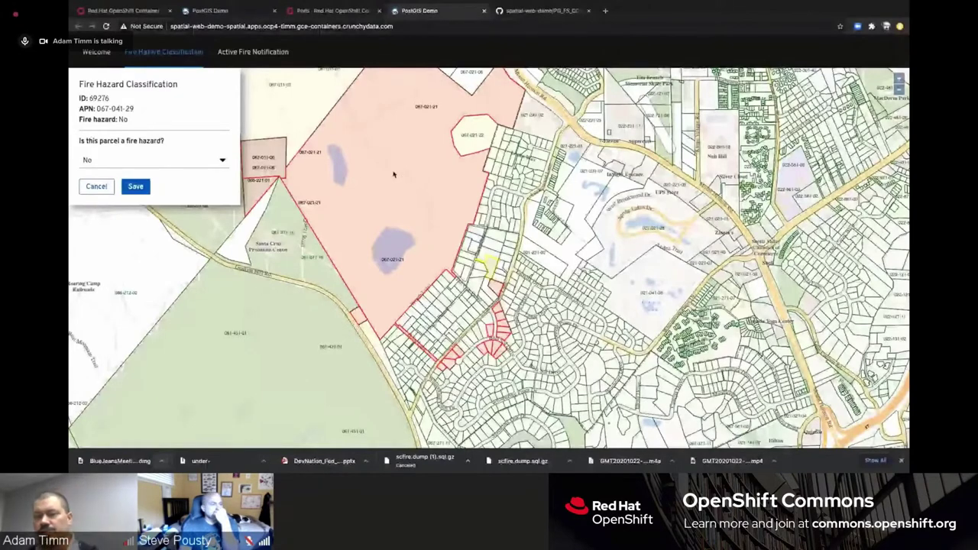
Step: In Active Fire Notification, select parcel 067-041-15 and search for parcels within 1000 meters of it
click(246, 51)
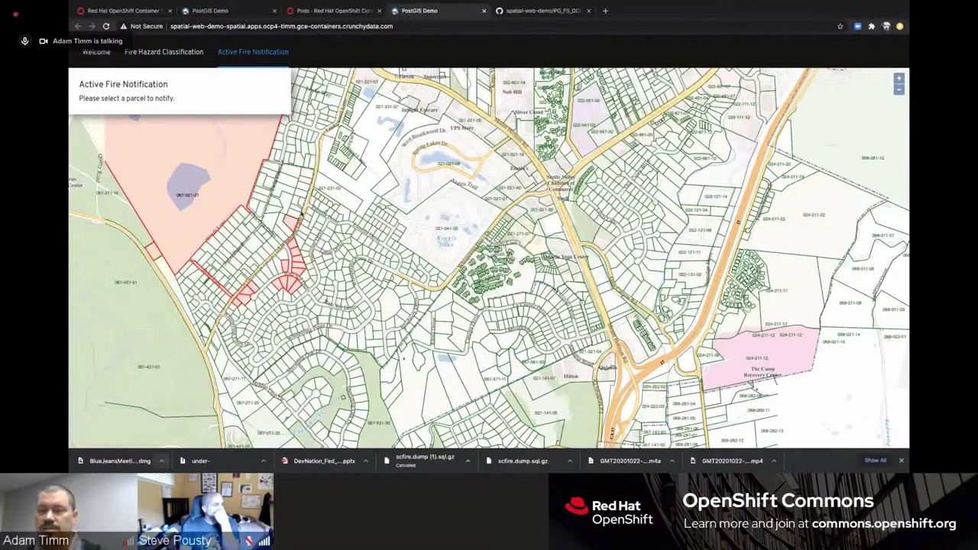
drag(302, 213, 356, 217)
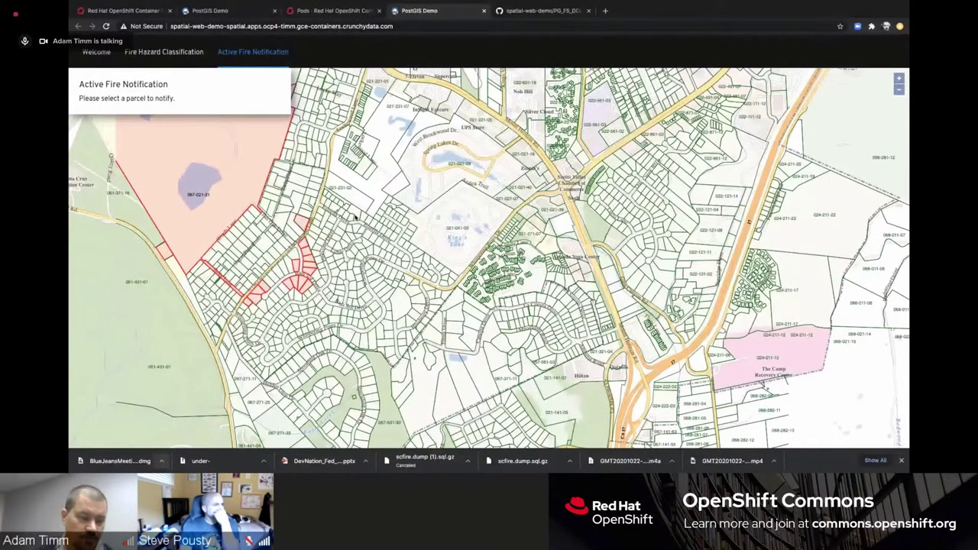
drag(355, 217, 365, 218)
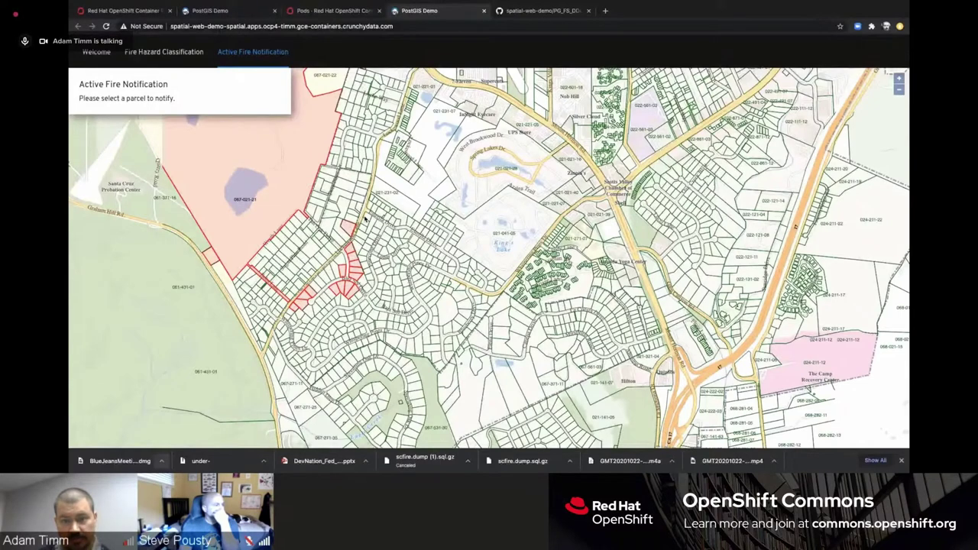
drag(365, 218, 365, 220)
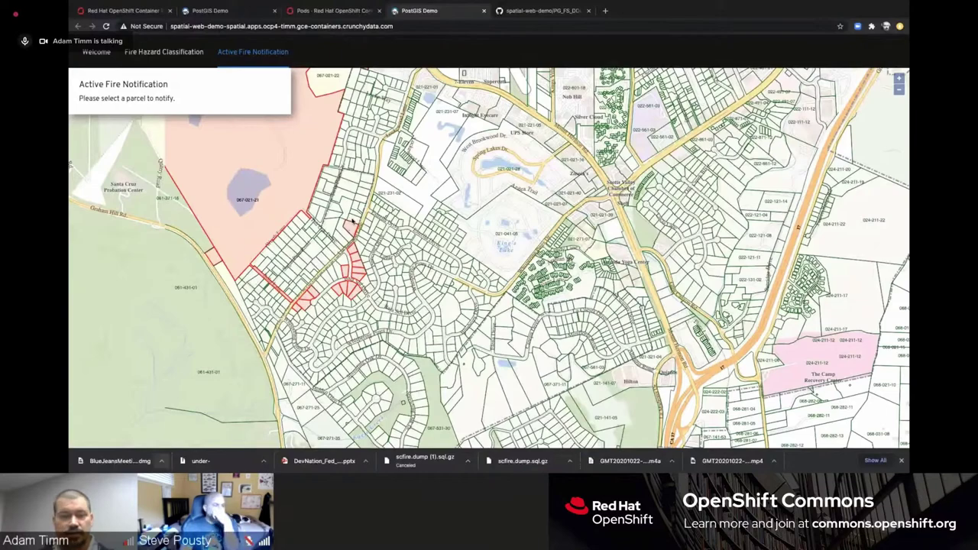
drag(221, 187, 358, 227)
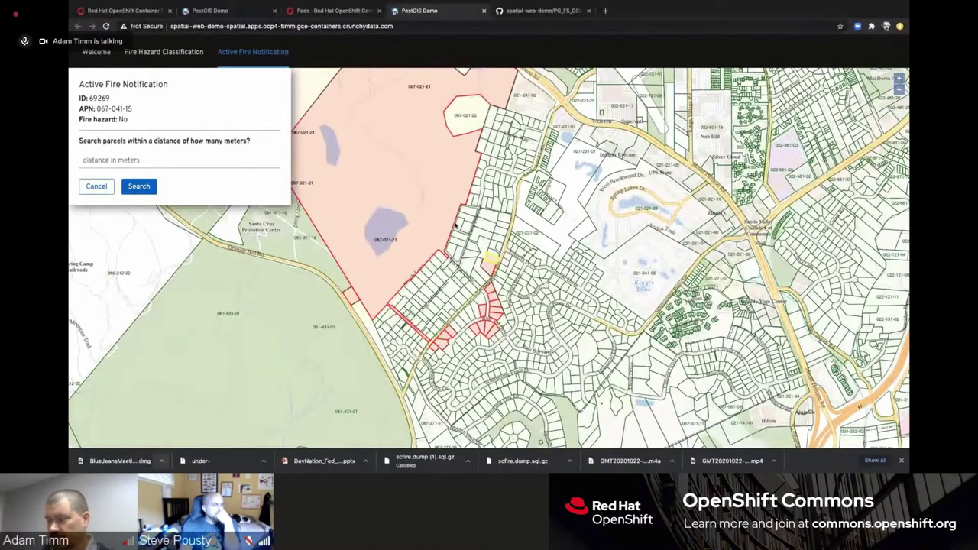
click(176, 160)
text(1000)
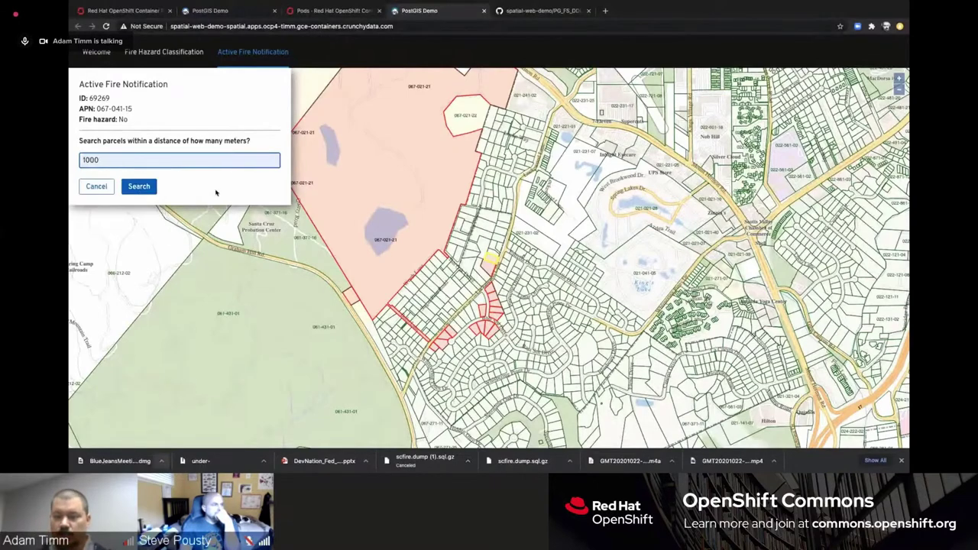
key(Return)
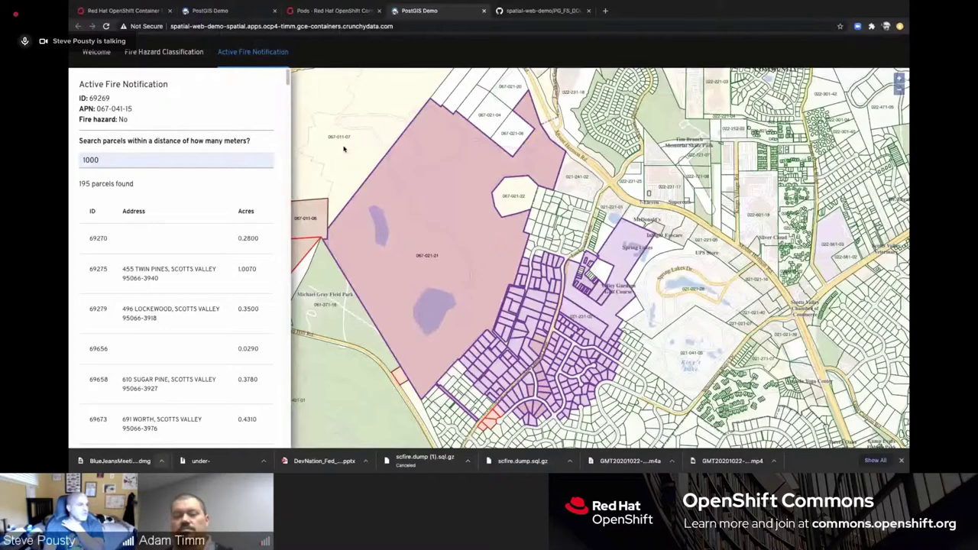
Step: Return to the wildfire application's Welcome page and check the spatial project's routes in the OpenShift console
click(104, 57)
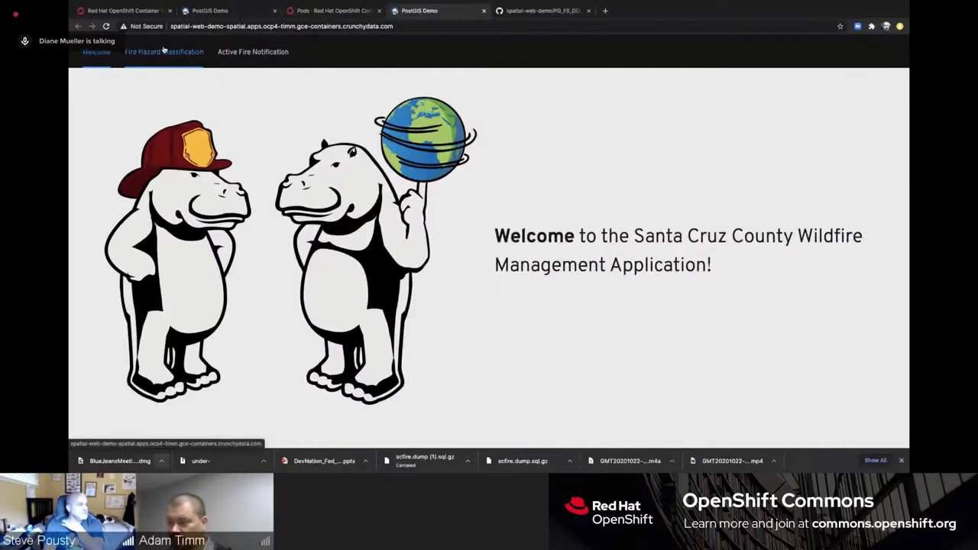
click(112, 10)
click(420, 11)
click(122, 11)
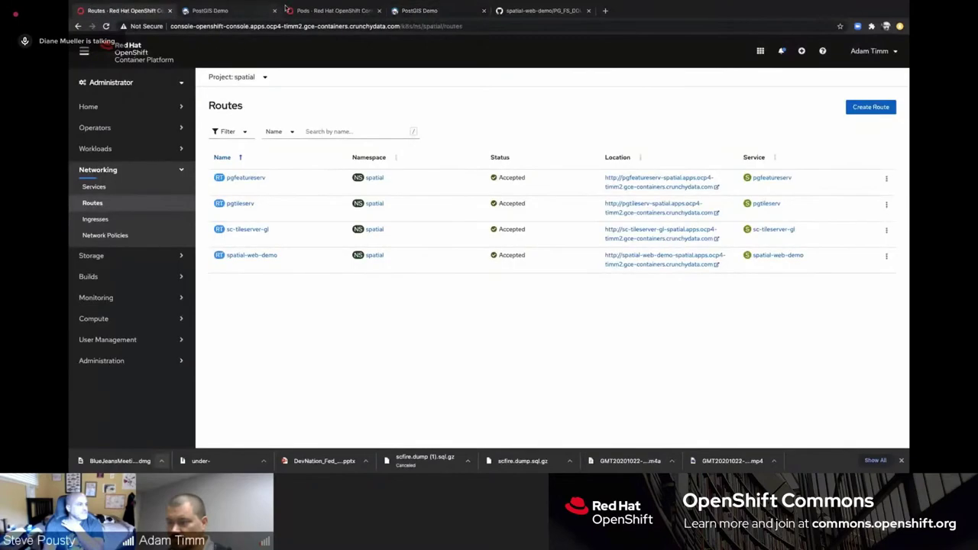
click(426, 9)
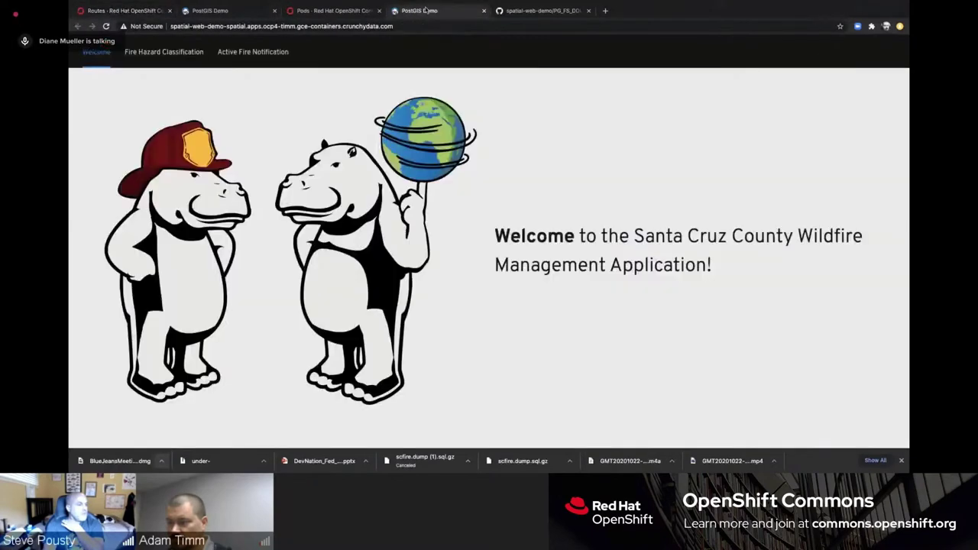
mouse_move(426, 9)
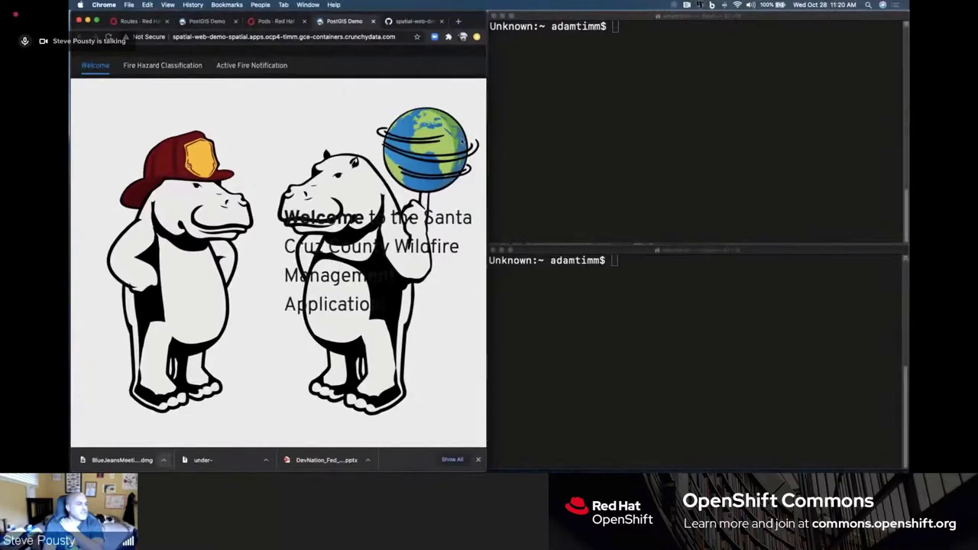
Step: Switch to Terminal, make demo the current project with oc, and bring up that project's Pods page in the OpenShift console
click(734, 150)
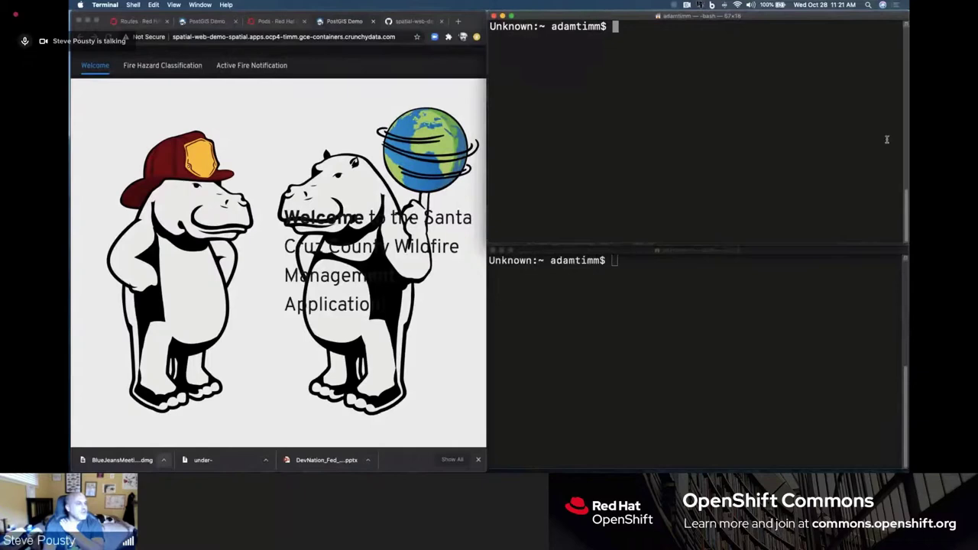
text(o)
text(c project demo)
key(Return)
click(252, 21)
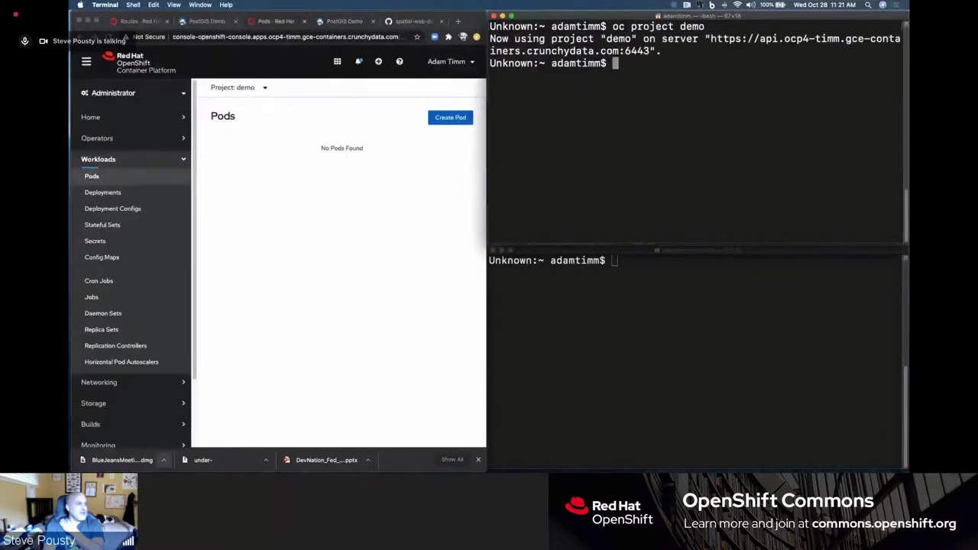
Step: Create a new app with oc from the OCP4 branch of the spatial-web-demo GitHub repository, using the source strategy
text(oc new-app https://github.com/adamtimm/spatial-web-demo.git#OCP4 --strategy=source)
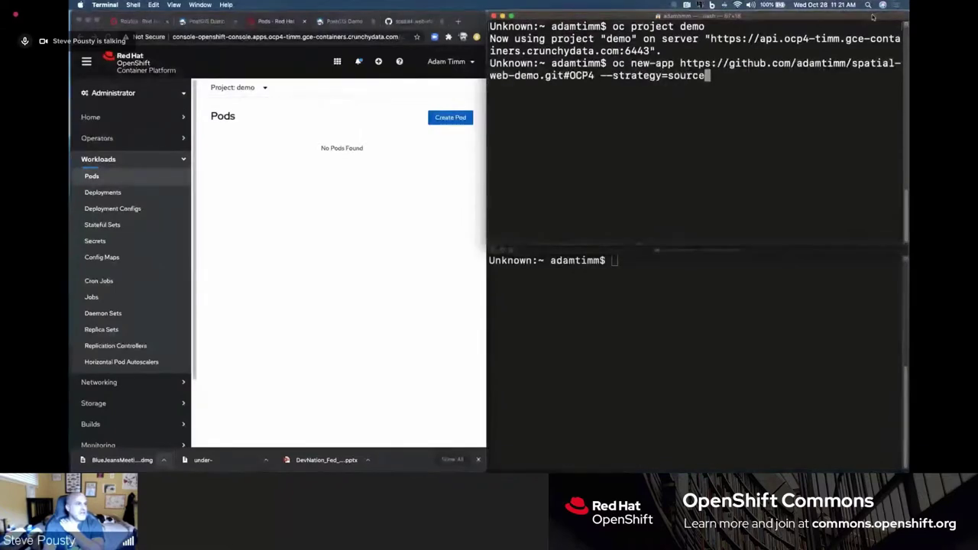
key(Return)
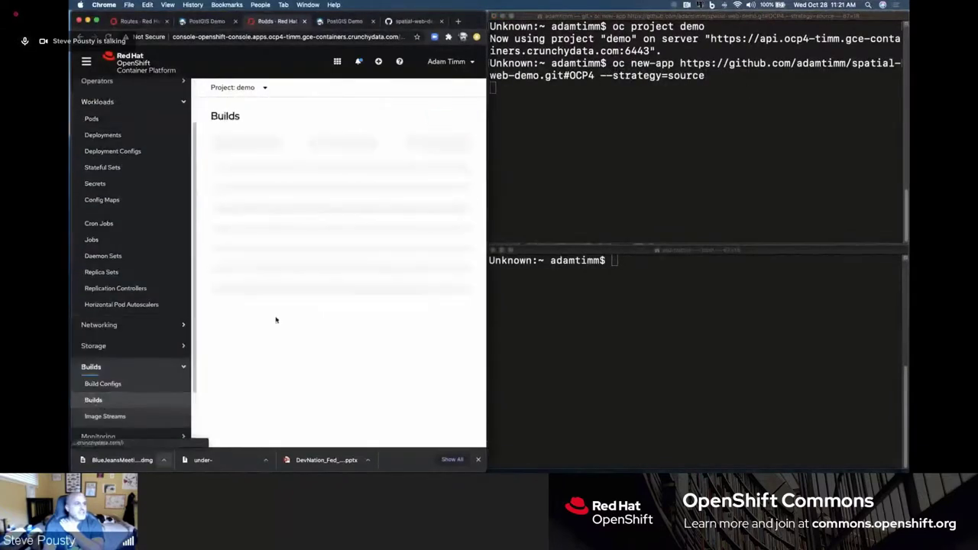
click(738, 144)
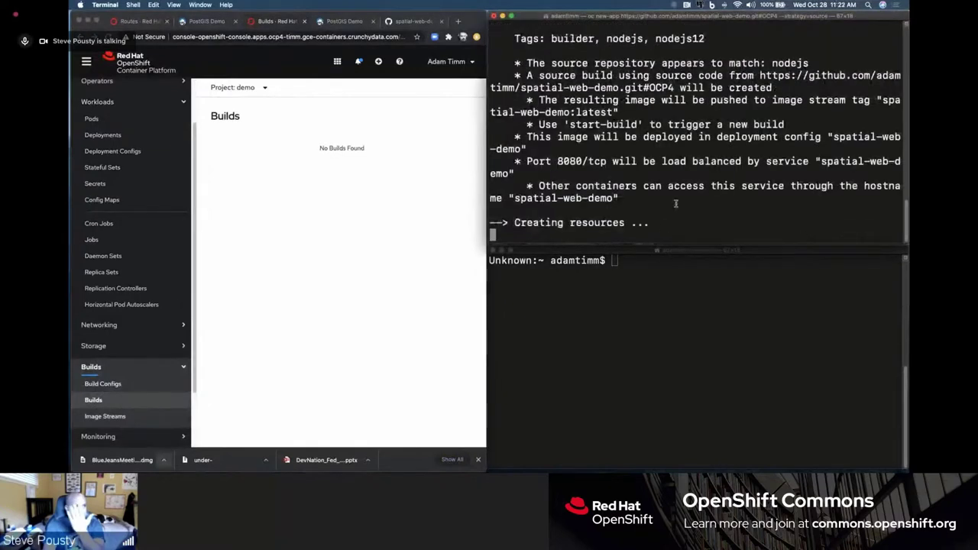
Step: Review the demo project's build configs, the new-app command output in the terminal, and the project's builds
click(102, 384)
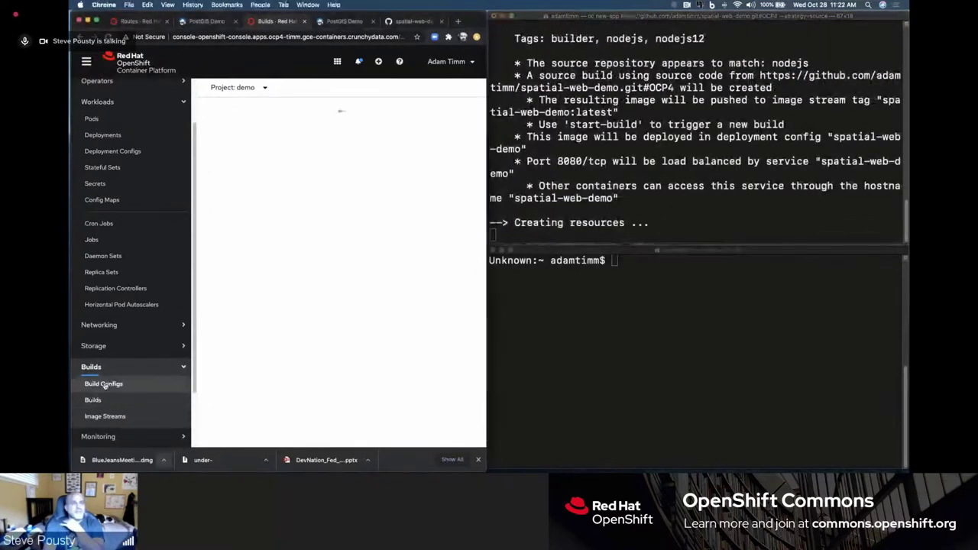
scroll(697, 107, up, 15)
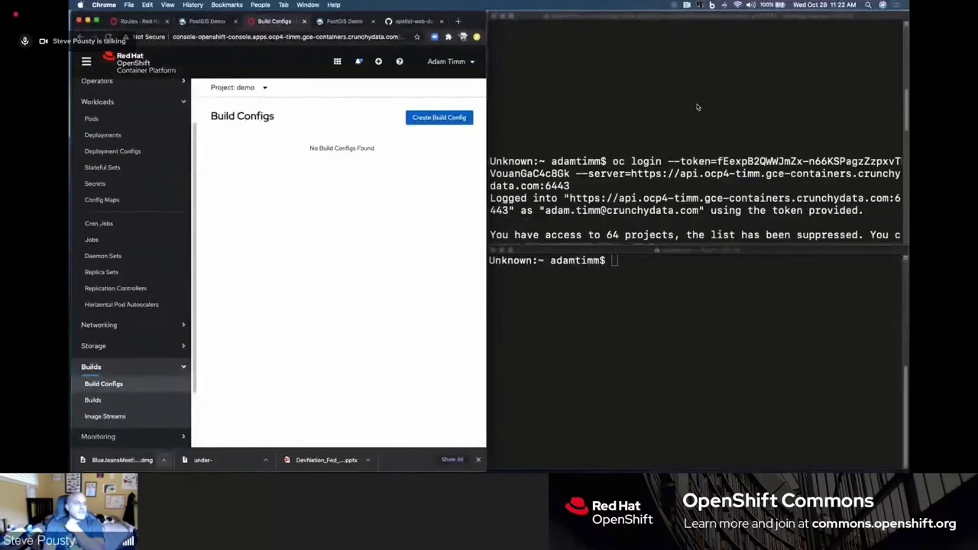
scroll(697, 107, down, 5)
scroll(697, 107, up, 3)
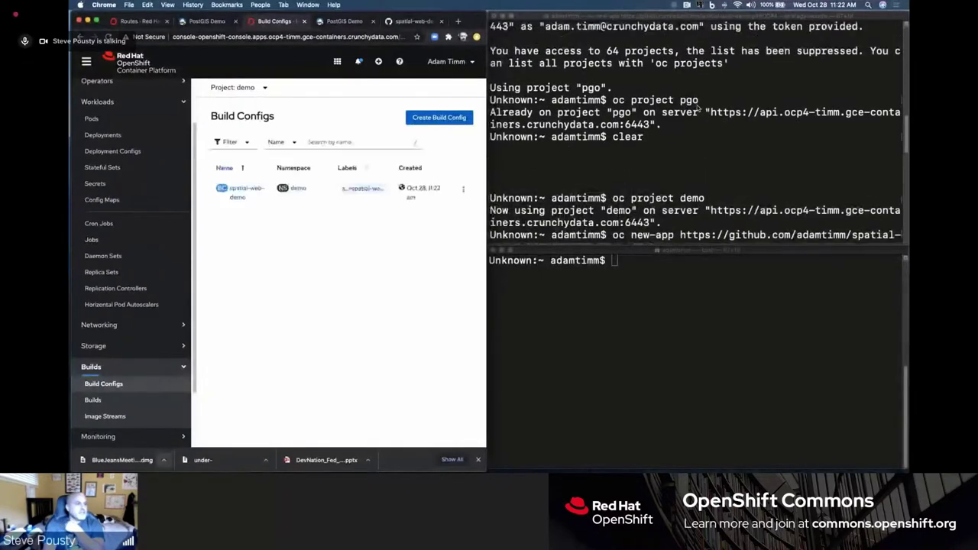
scroll(697, 107, down, 16)
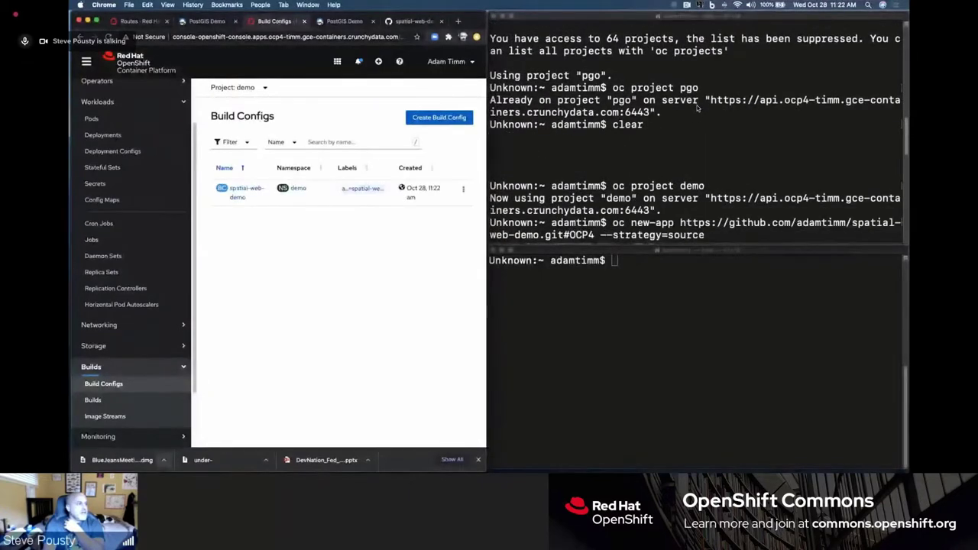
scroll(697, 108, up, 2)
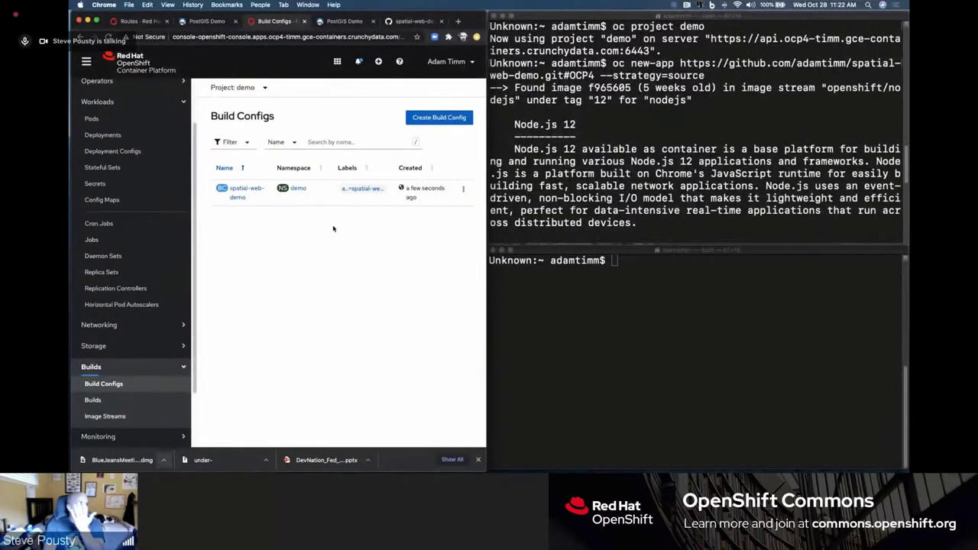
click(93, 400)
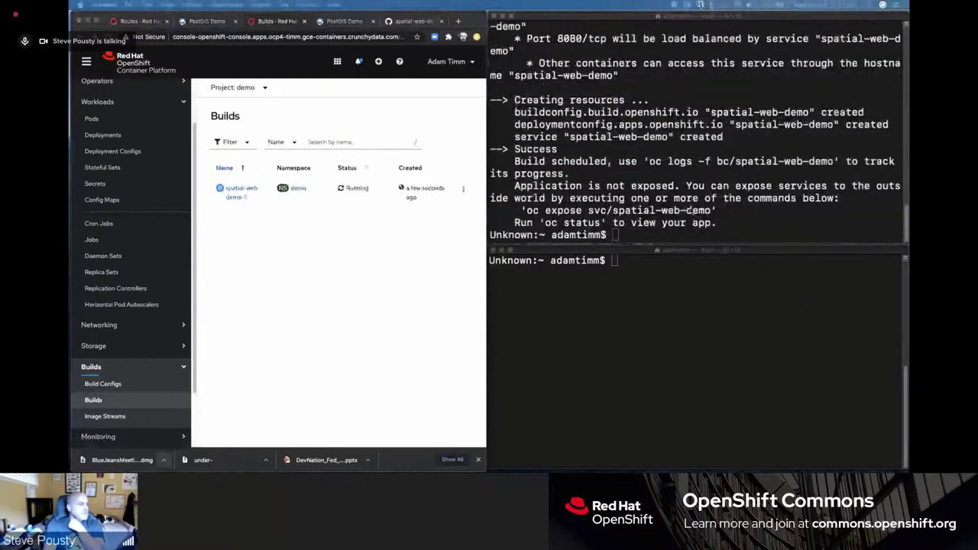
Step: Set DEV_MODE=FALSE, NODE_ENV=production, DEBUG_PORT=5858 and NPM_RUN=serve on the spatial-web-demo deployment config with oc set env
click(648, 235)
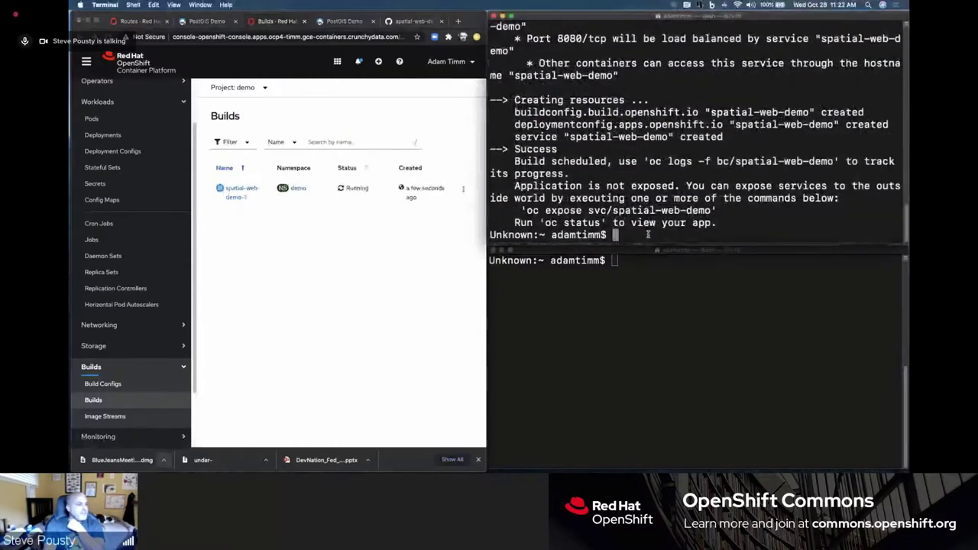
text(oc set env dc/spatial-web-demo --env=DEV_MODE=FALSE --env=NODE_ENV=production --env=DEBUG_PORT=5858 --env=NPM_RUN=serve)
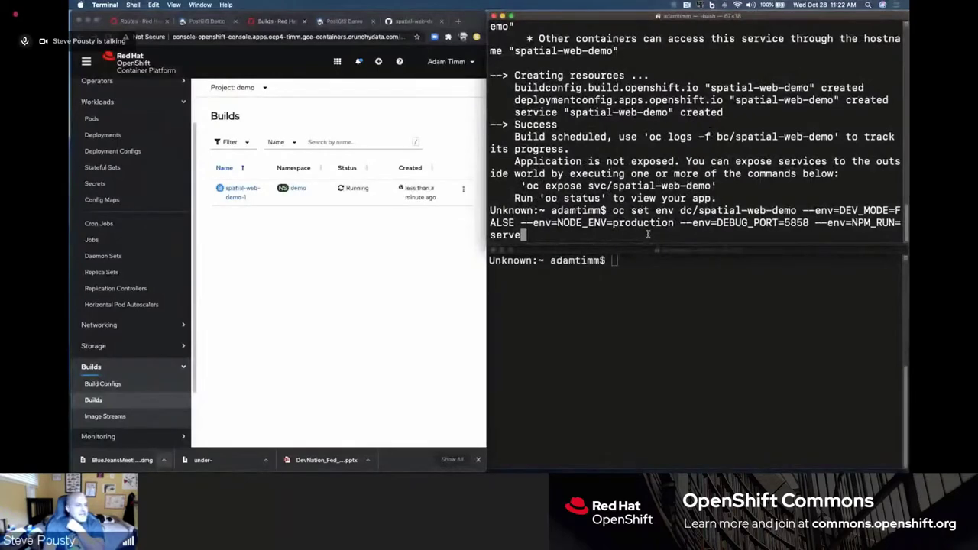
key(Return)
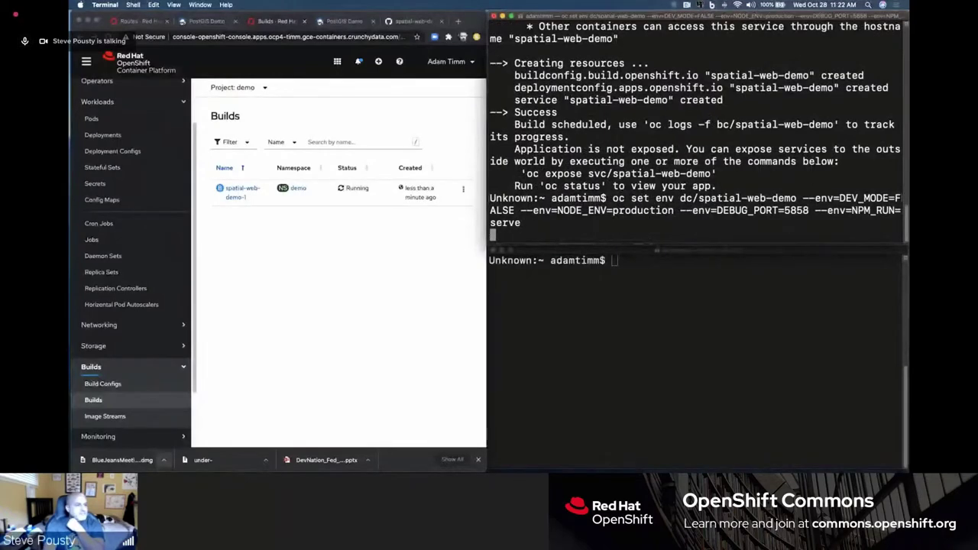
Step: Inspect the environment variables of the spatial-web-demo deployment config in the OpenShift console, then return to the terminal
click(115, 151)
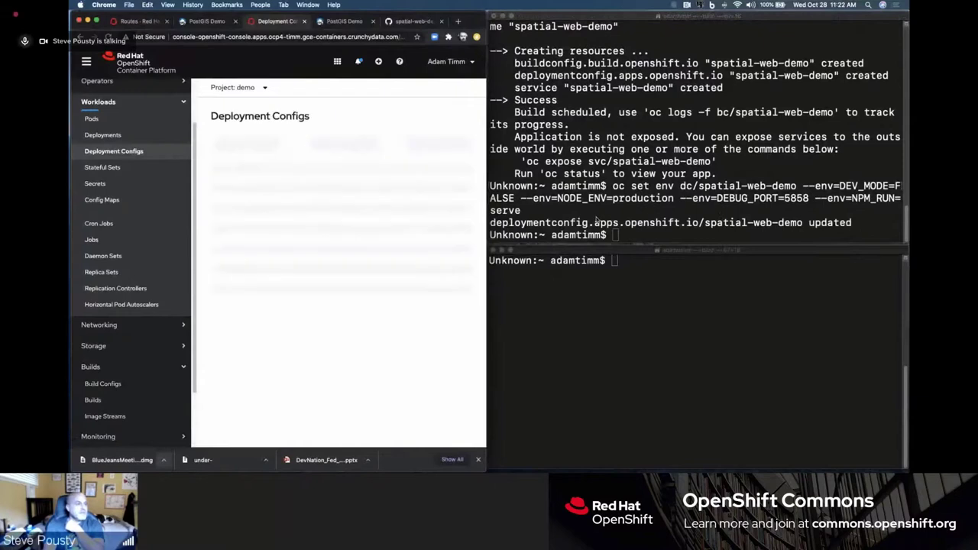
click(249, 189)
click(428, 156)
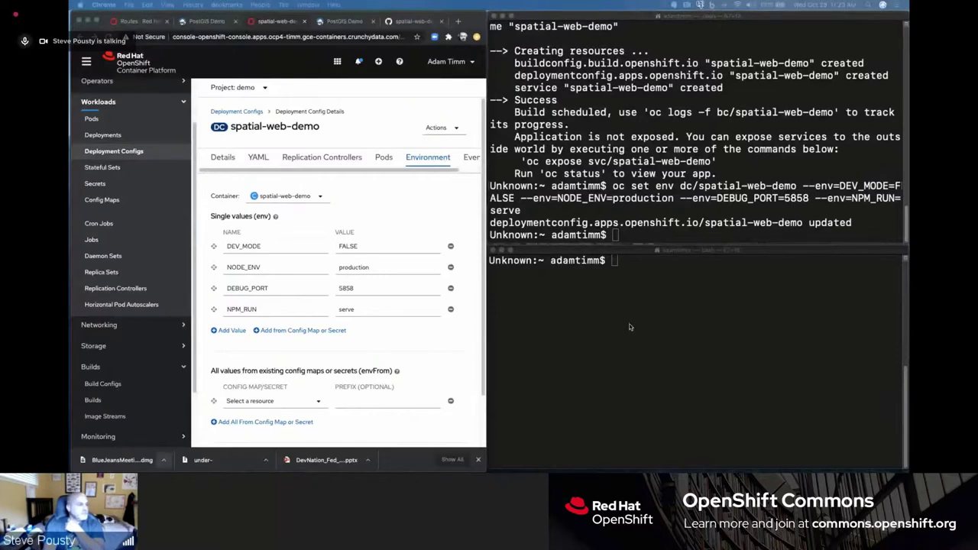
scroll(668, 215, up, 1)
scroll(668, 216, down, 1)
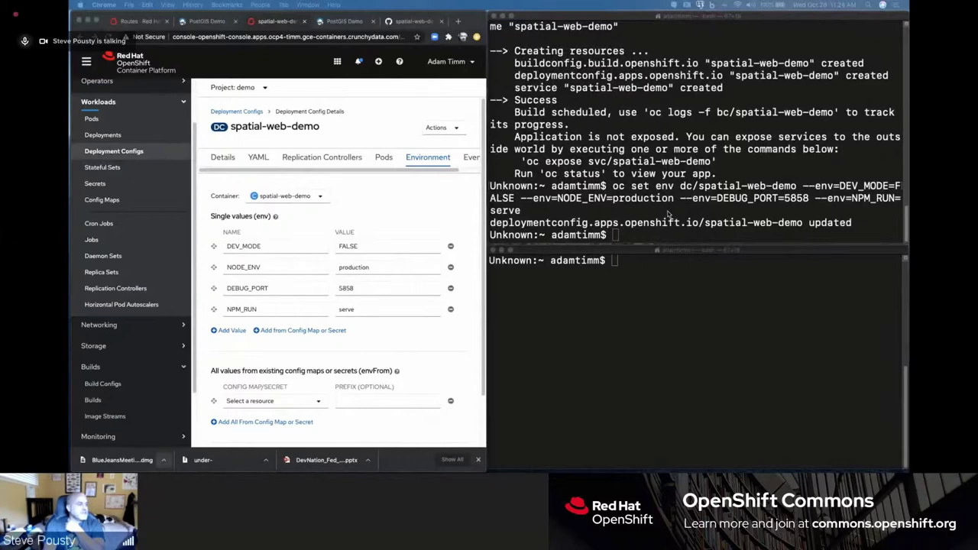
click(722, 234)
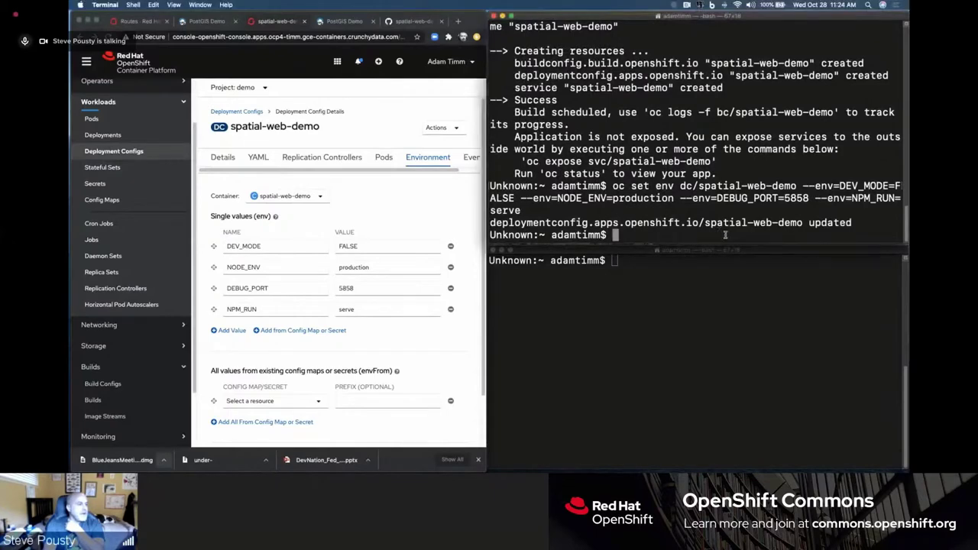
Step: Expose the spatial-web-demo service with oc, and show the demo project's pods in the OpenShift console
text(oc expose svc/spatial-web-demo)
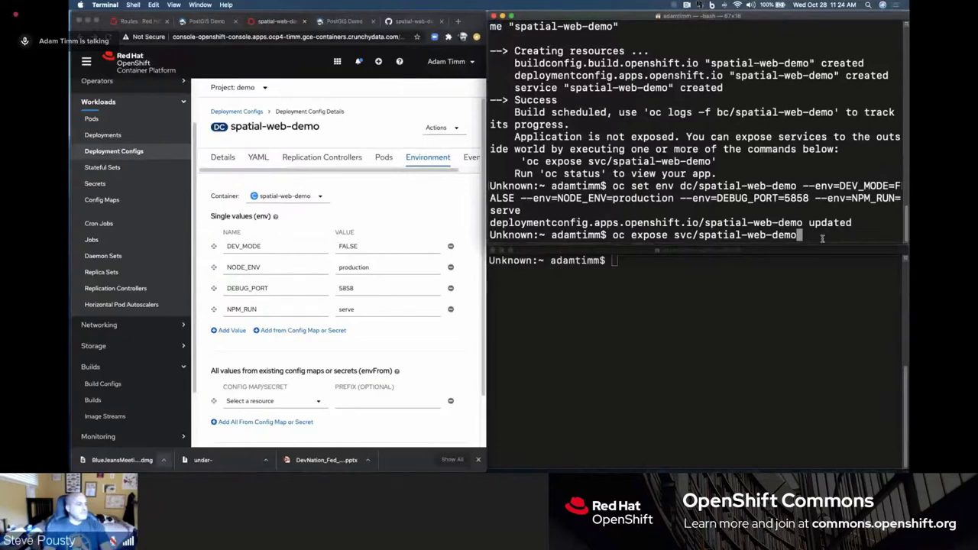
key(Return)
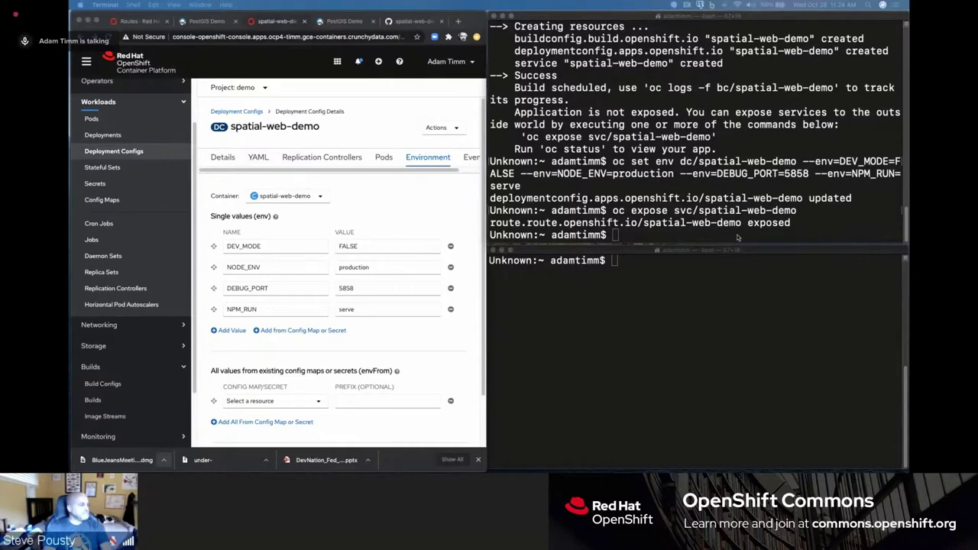
click(586, 236)
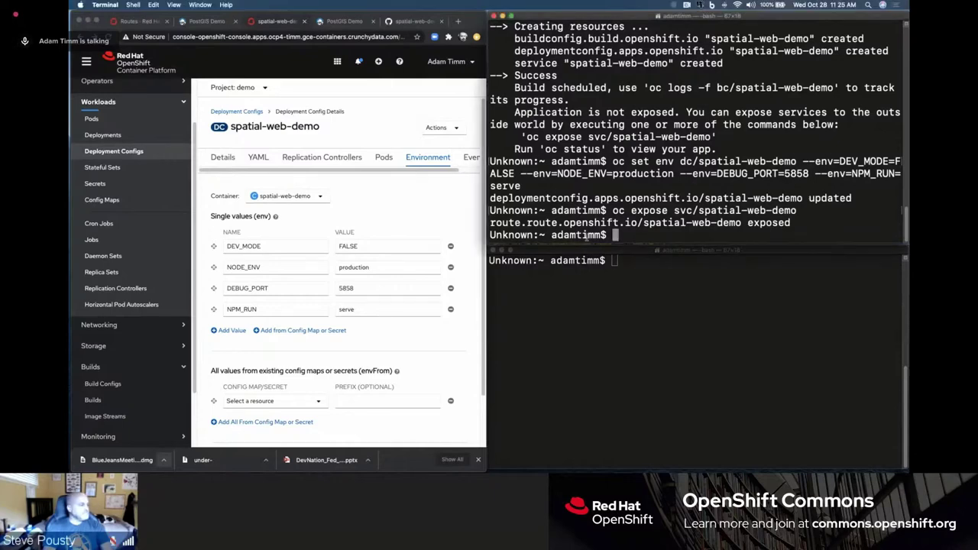
click(96, 118)
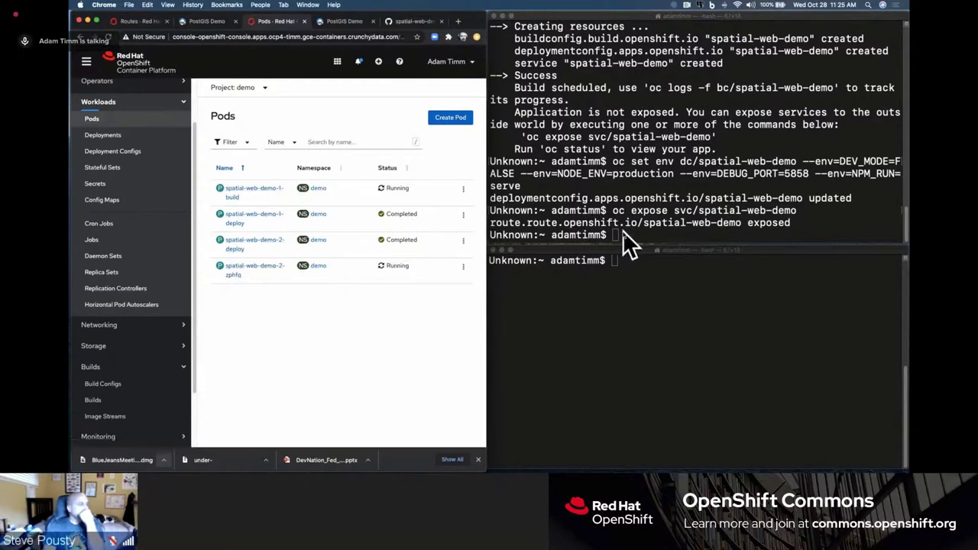
Step: In the terminal, create a new oc app from the thesteve0/sc-tileserver-gl image and expose its sc-tileserver-gl service
click(623, 234)
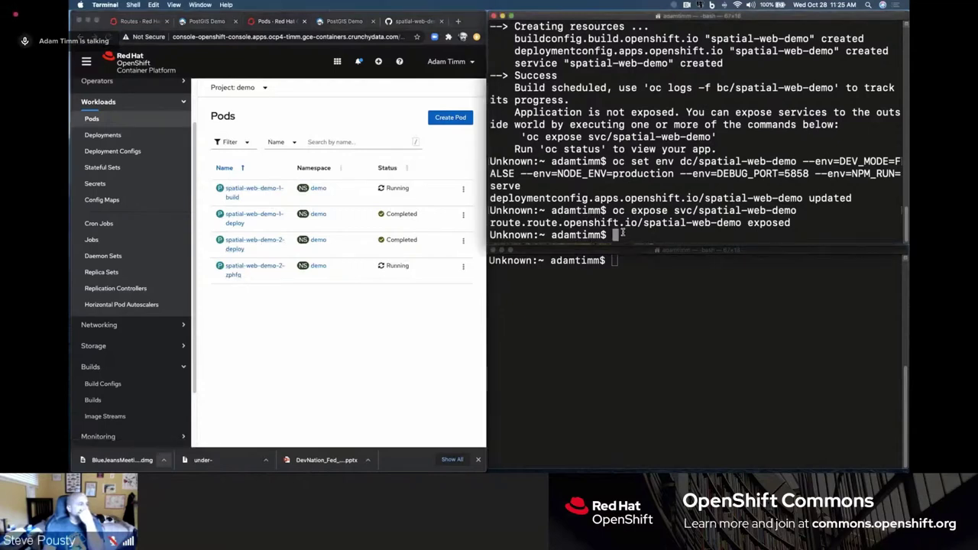
text(oc new-app thesteve0/sc-tileserver-gl)
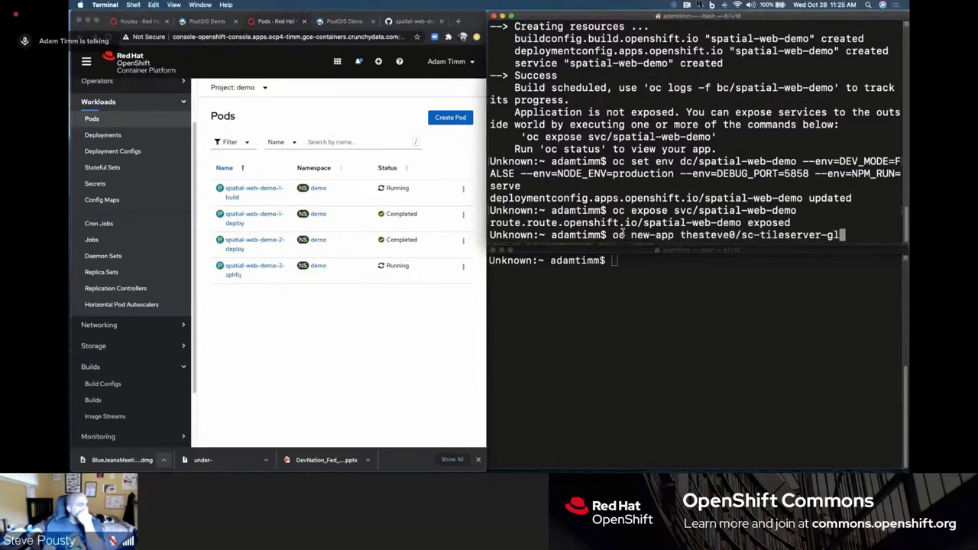
key(Return)
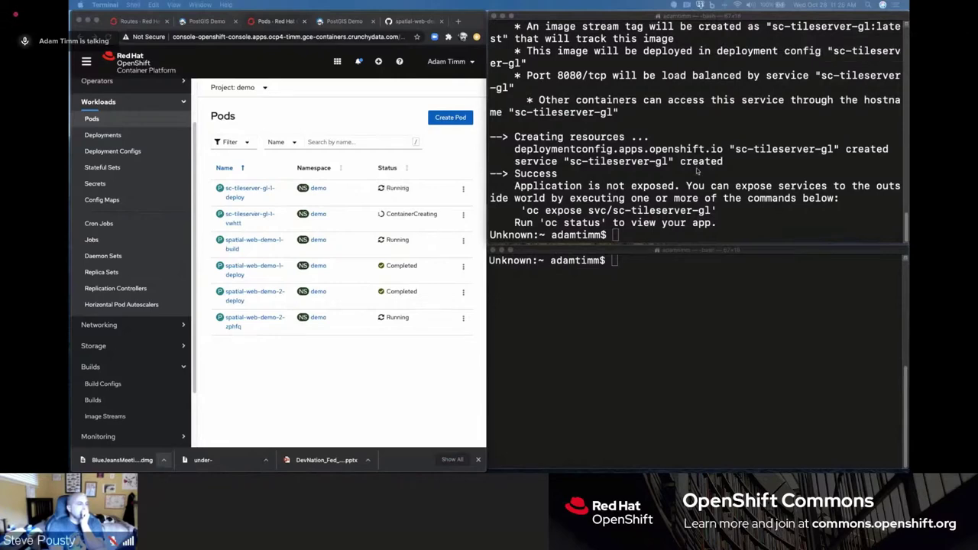
click(625, 235)
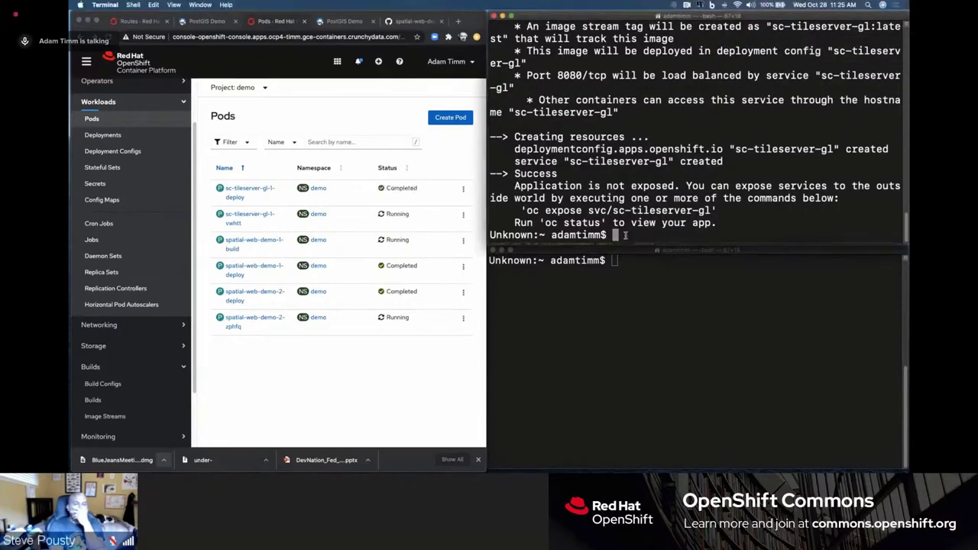
text(oc expose svc/sc-tileserver-gl)
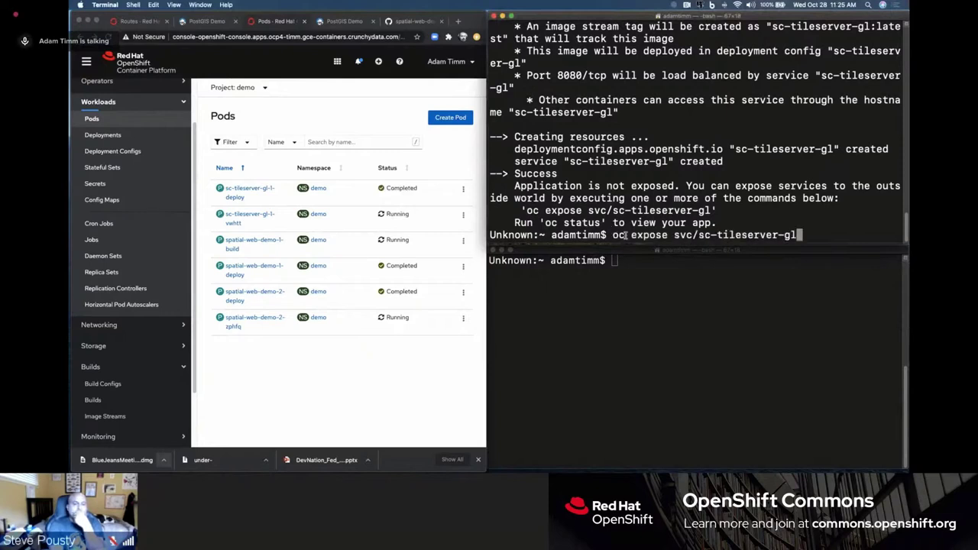
key(Return)
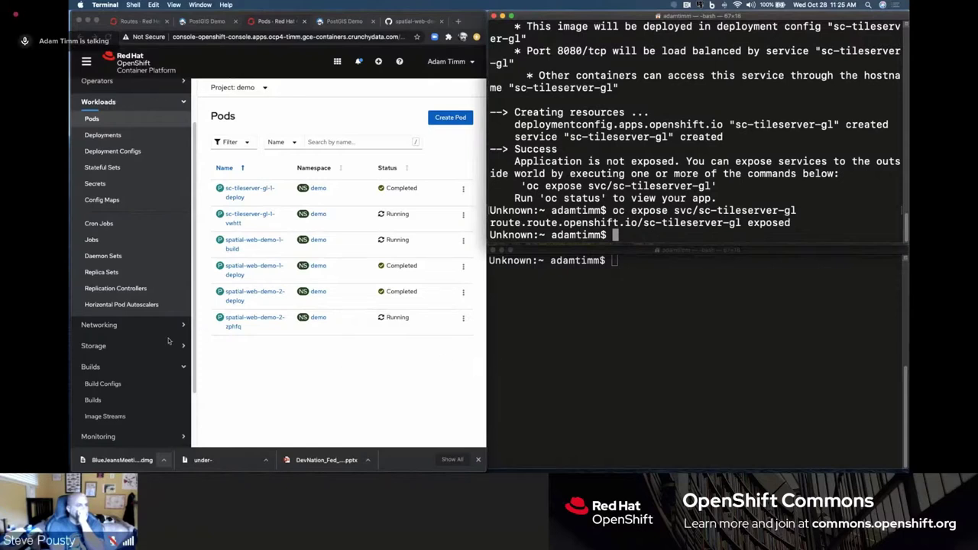
Step: Review the demo project's routes and the spatial-web-demo route details in the OpenShift console, and return to the pods list
click(142, 325)
click(129, 359)
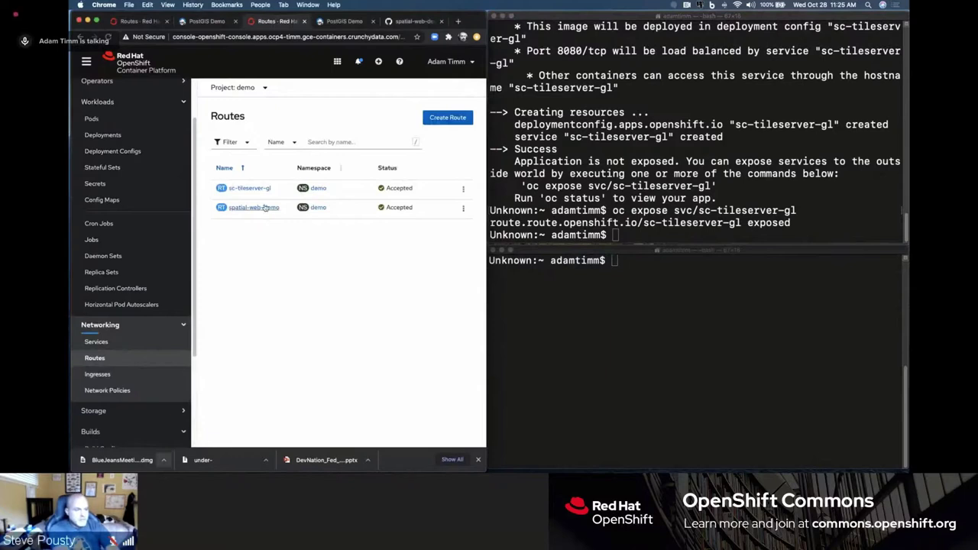
click(264, 208)
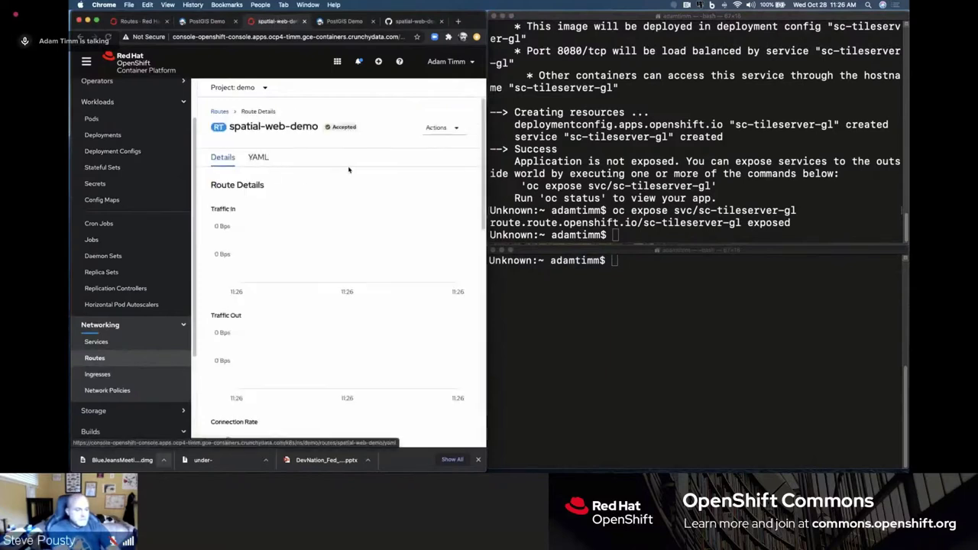
click(452, 127)
click(206, 76)
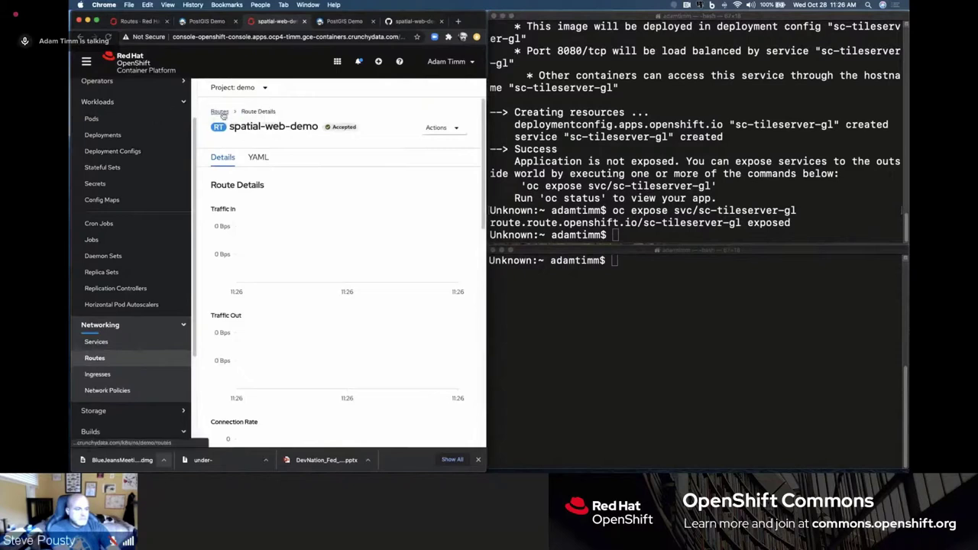
click(219, 111)
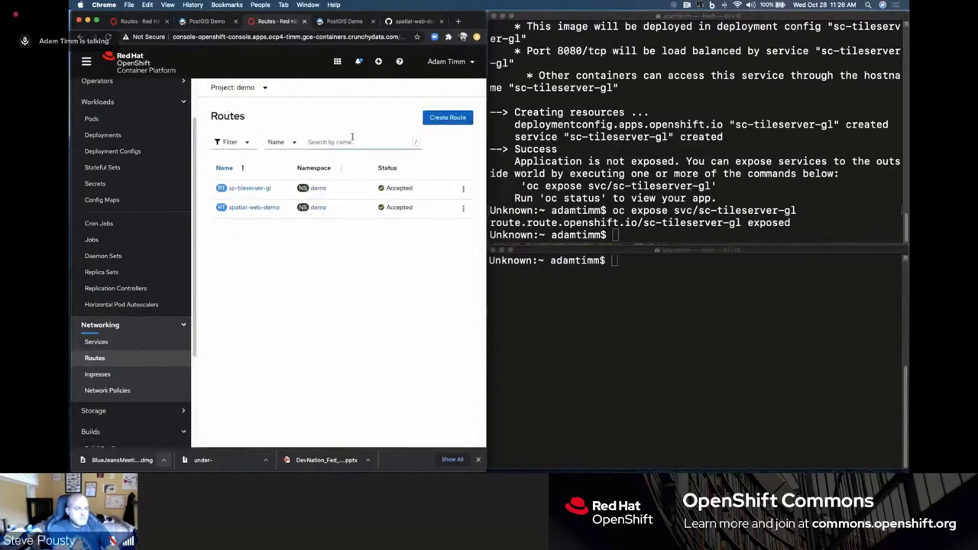
click(123, 125)
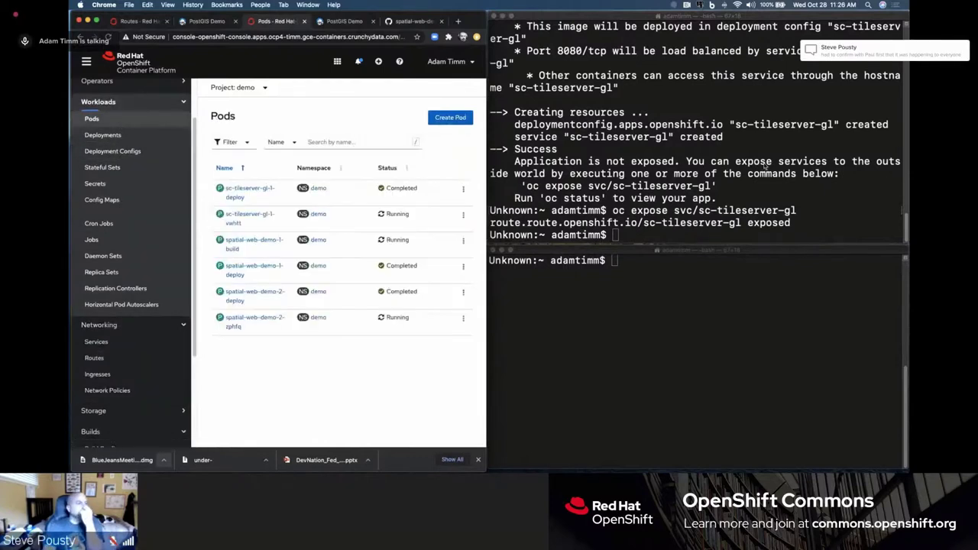
Step: In the terminal, switch the current oc project to pgo
click(749, 233)
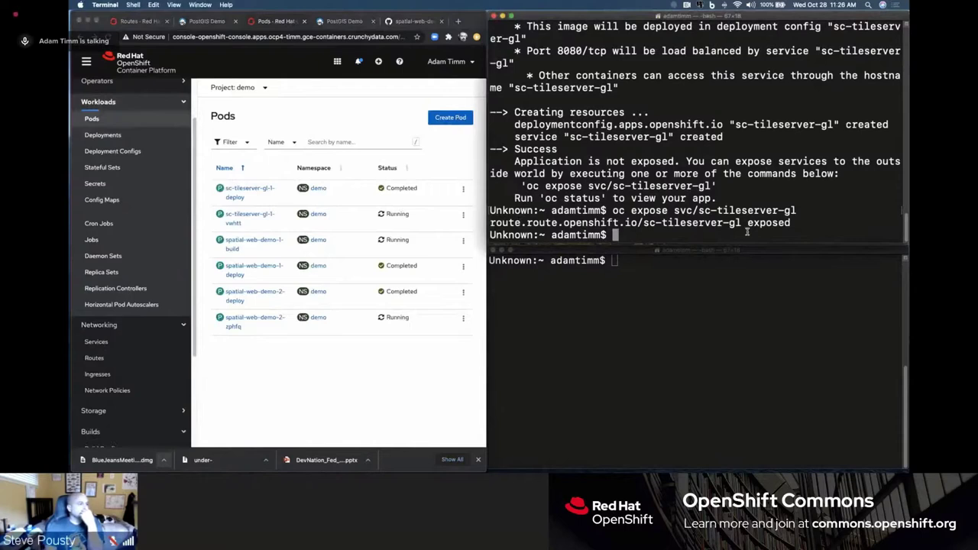
text(oc )
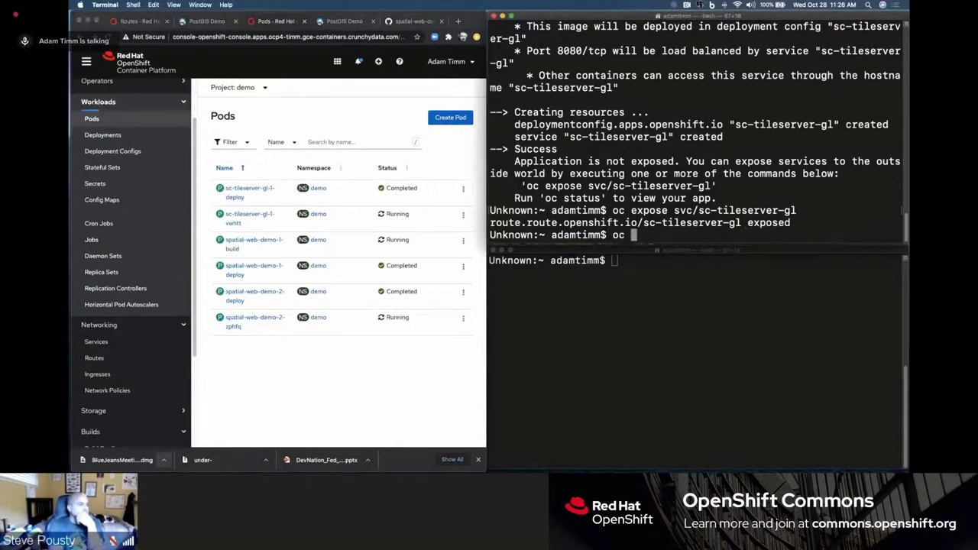
text(pod)
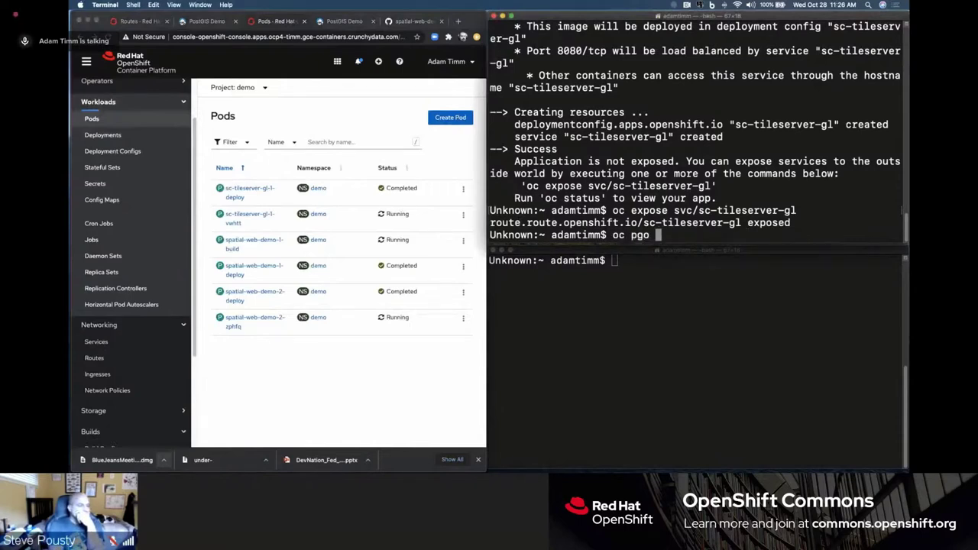
key(BackSpace)
key(BackSpace)
text(rojec)
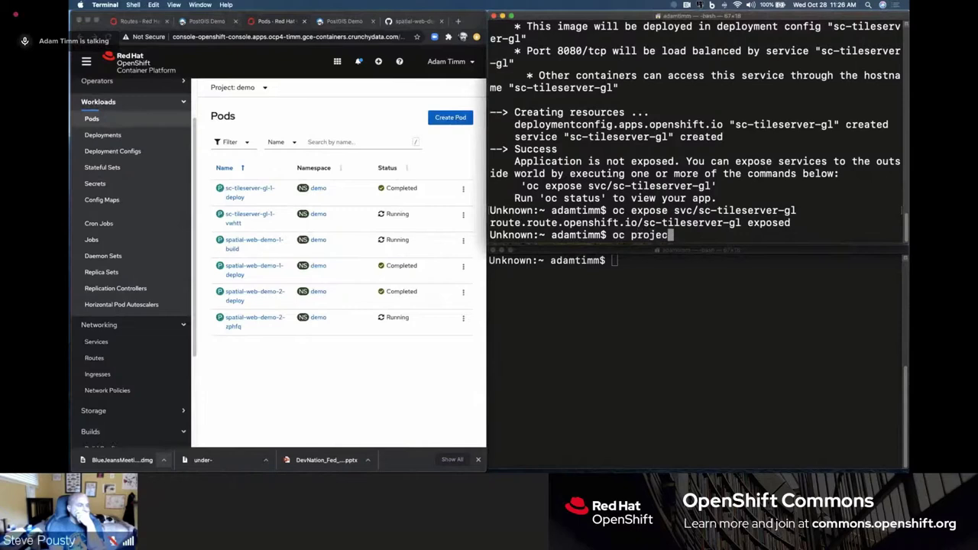
text(t pgo)
key(Return)
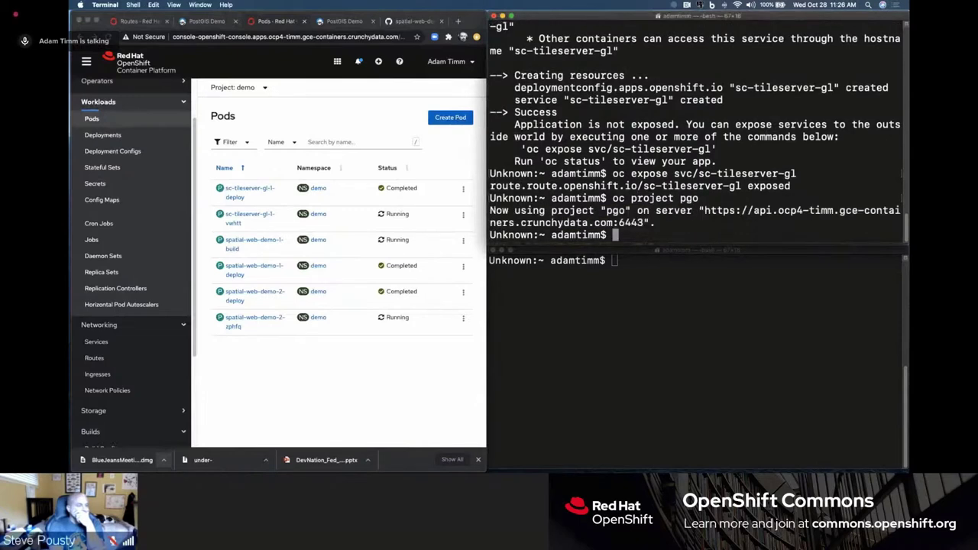
Step: List the pods of the pgo project with oc get pods
text(oc )
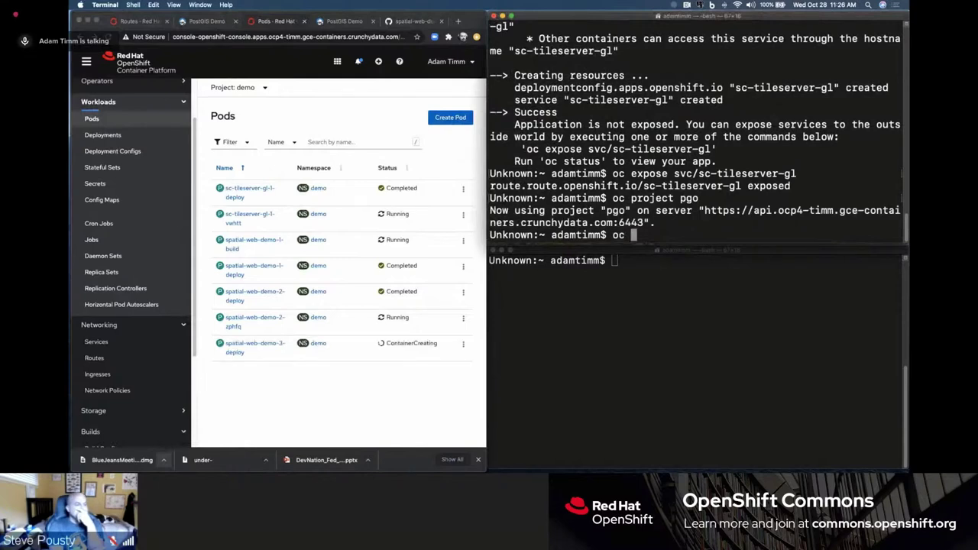
text(get)
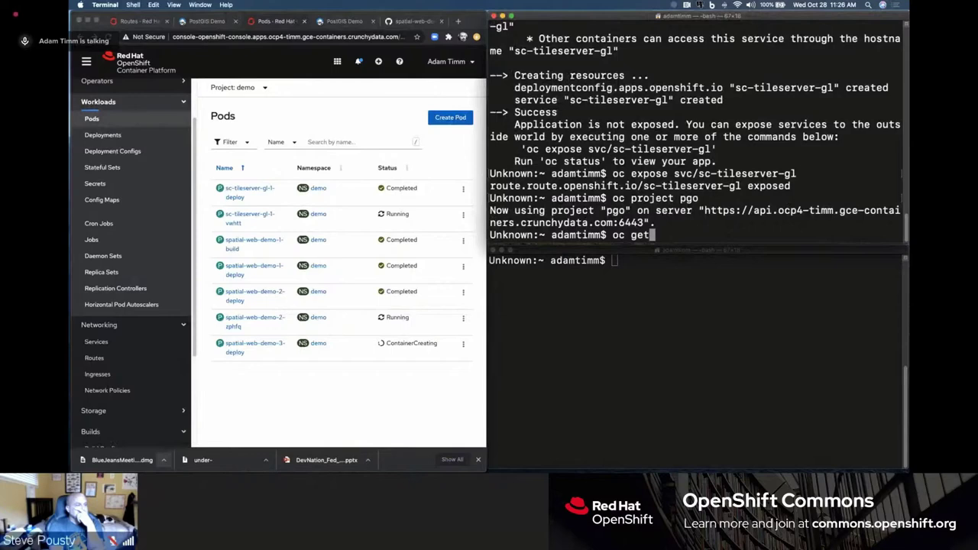
text( pods)
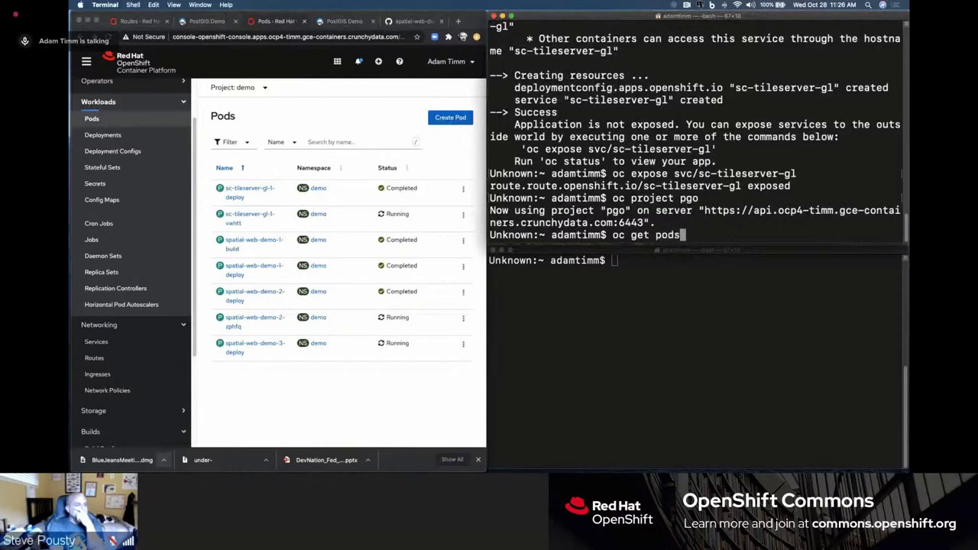
key(Return)
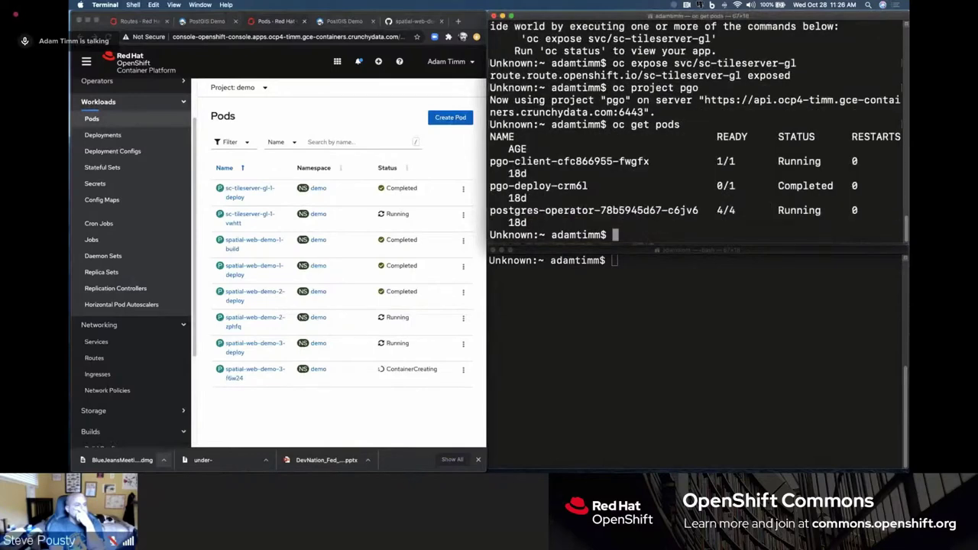
Step: Open a remote shell in the pgo-client-cfc866955-fwgfx pod with oc rsh, reusing the pod name from the listing
triple_click(490, 162)
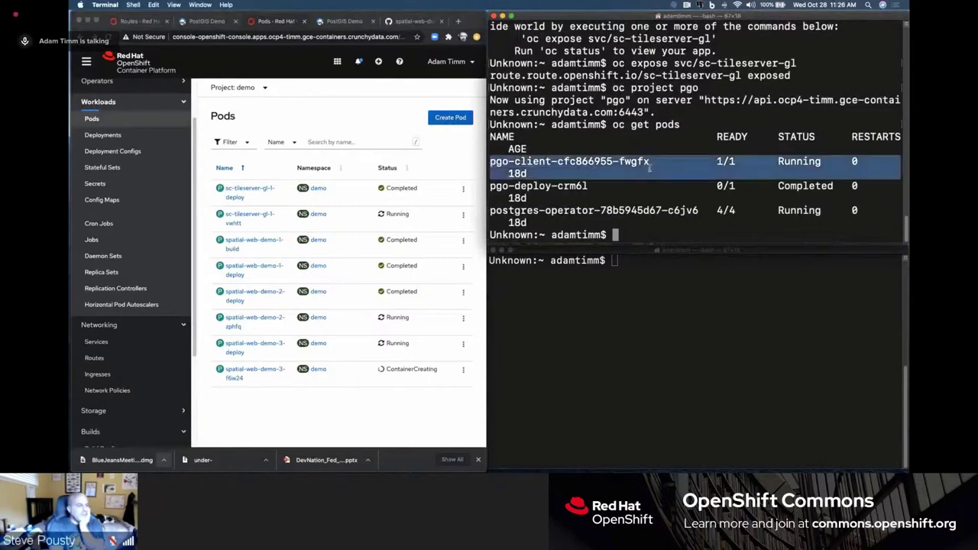
drag(490, 161, 650, 162)
key(super+c)
click(614, 235)
key(super+v)
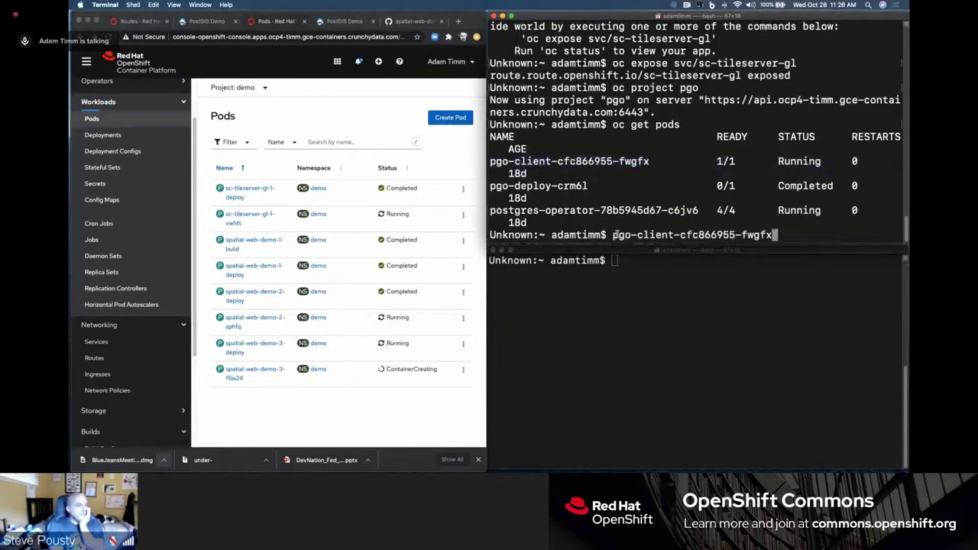
key(Return)
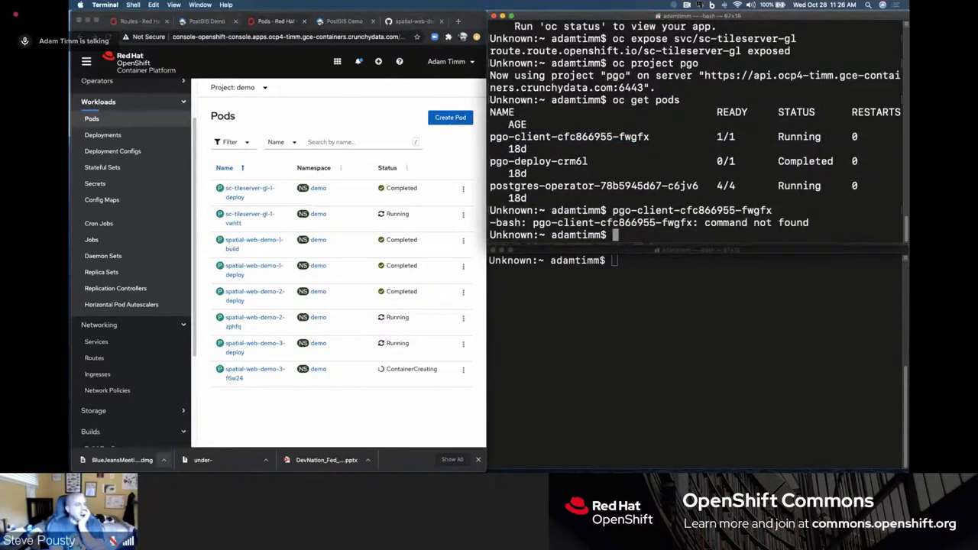
key(Up)
key(Left)
key(Left)
key(Left)
key(Left)
key(Left)
key(Left)
key(Left)
key(Left)
key(Left)
key(Left)
key(Left)
key(Left)
key(Left)
key(Left)
key(Left)
key(Left)
key(Left)
key(Left)
key(Left)
key(Left)
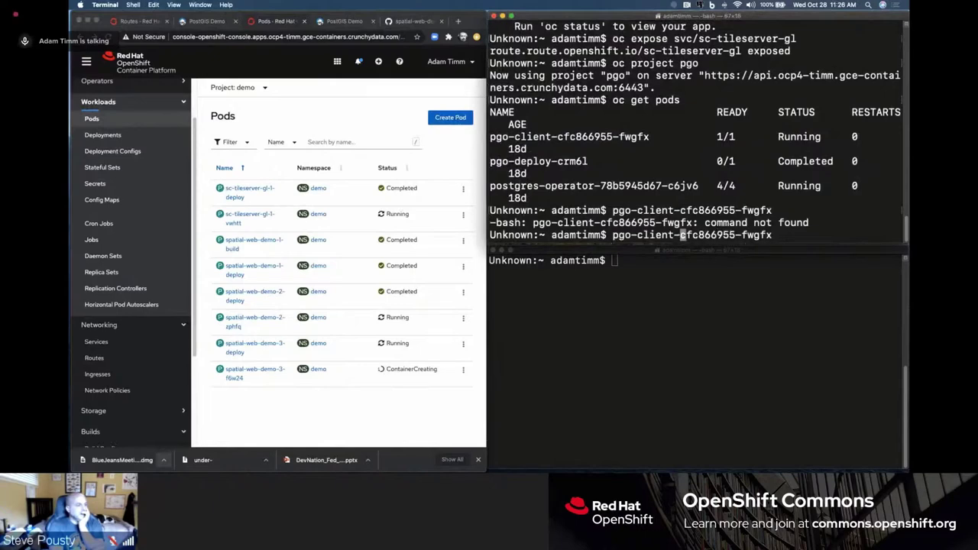
key(Left)
key(Left)
key(Left)
key(Left)
key(Left)
text(oc rsh)
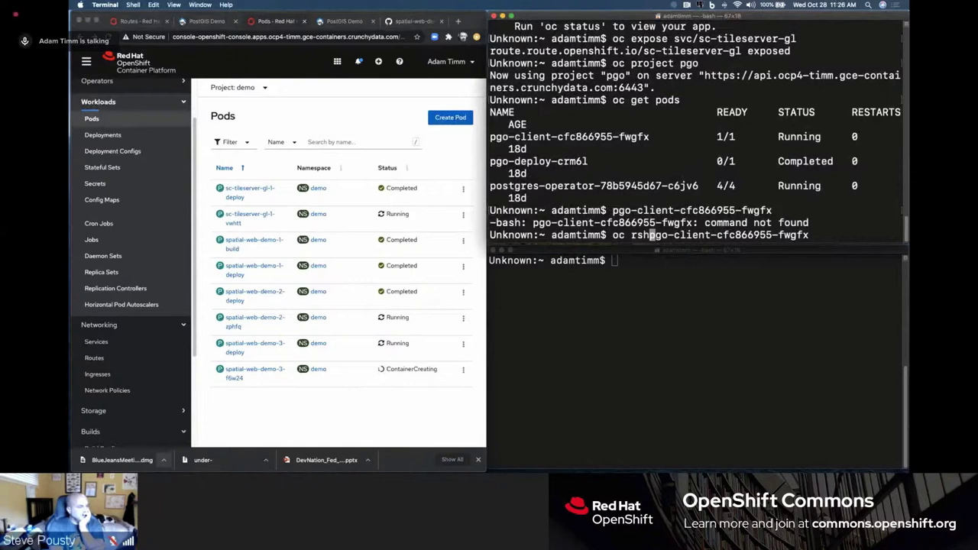
key(Return)
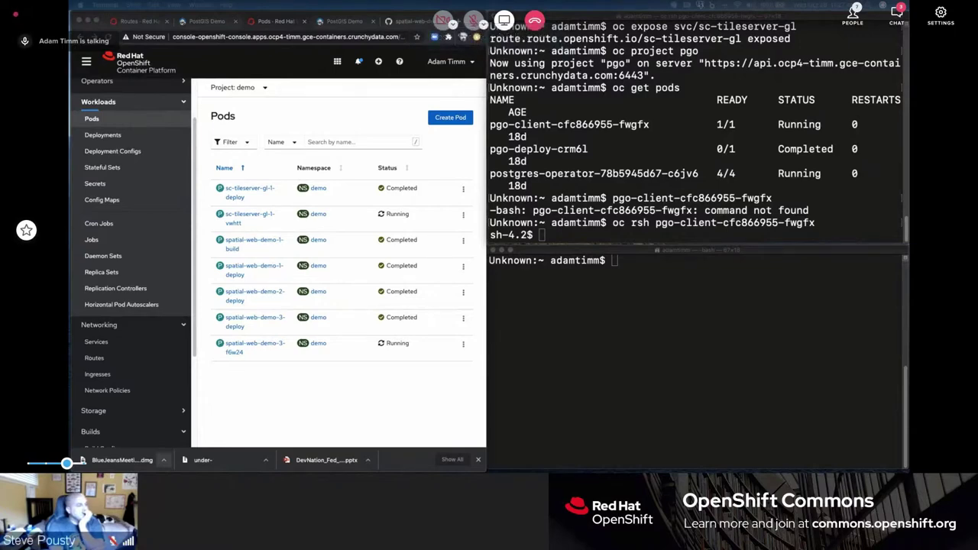
Step: Create cluster fireapp in namespace demo with pgo, using image crunchy-postgres-gis-ha, database firedata, replica-count 1 and the superuser password
click(628, 239)
key(super+v)
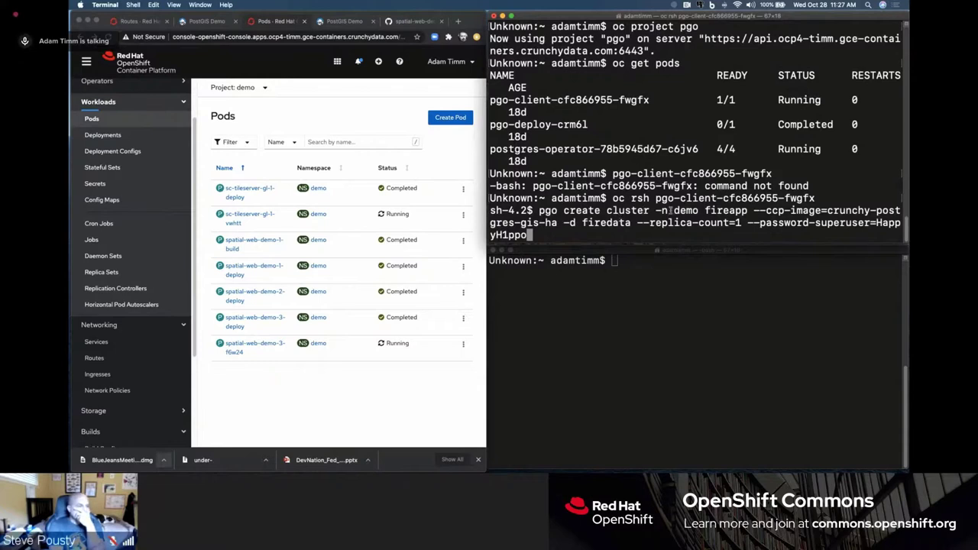
drag(697, 210, 654, 211)
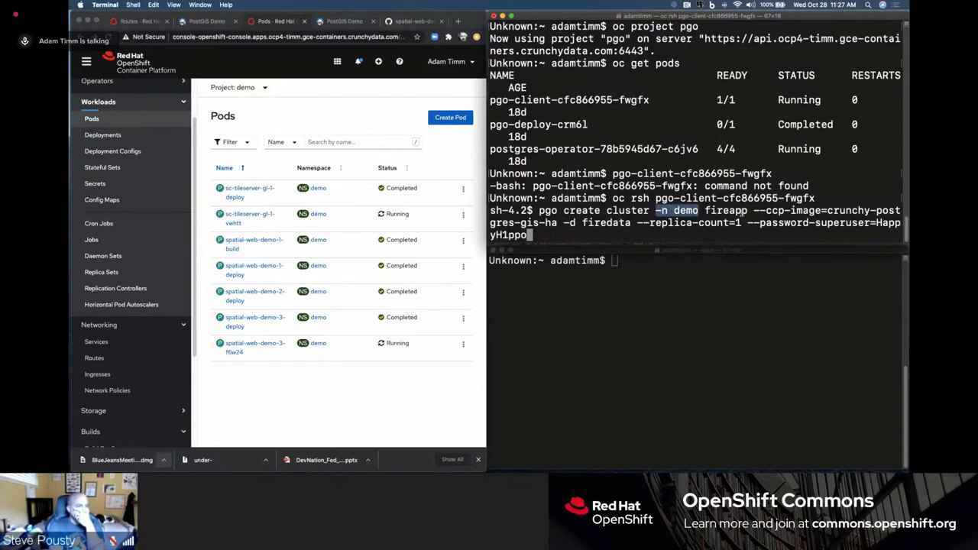
drag(748, 211, 707, 211)
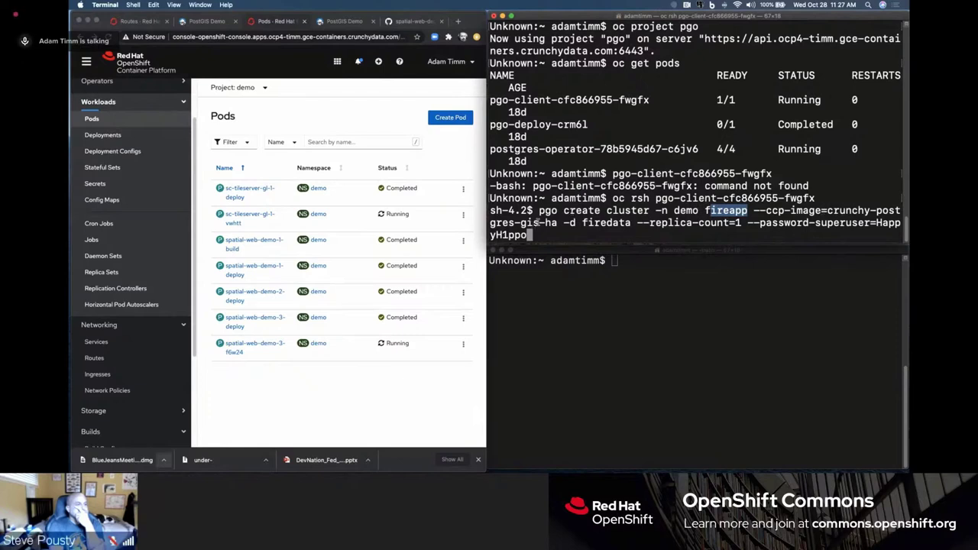
drag(539, 222, 490, 222)
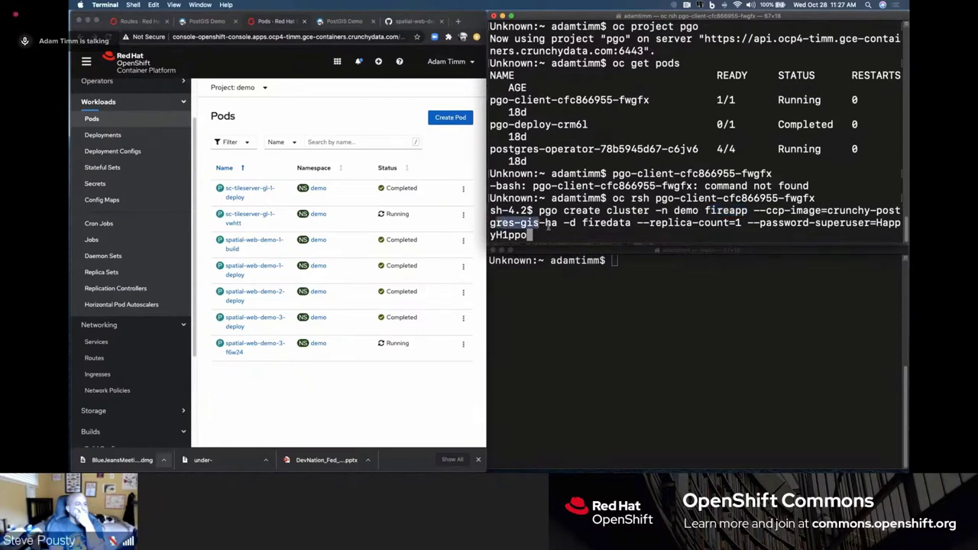
drag(557, 224, 540, 223)
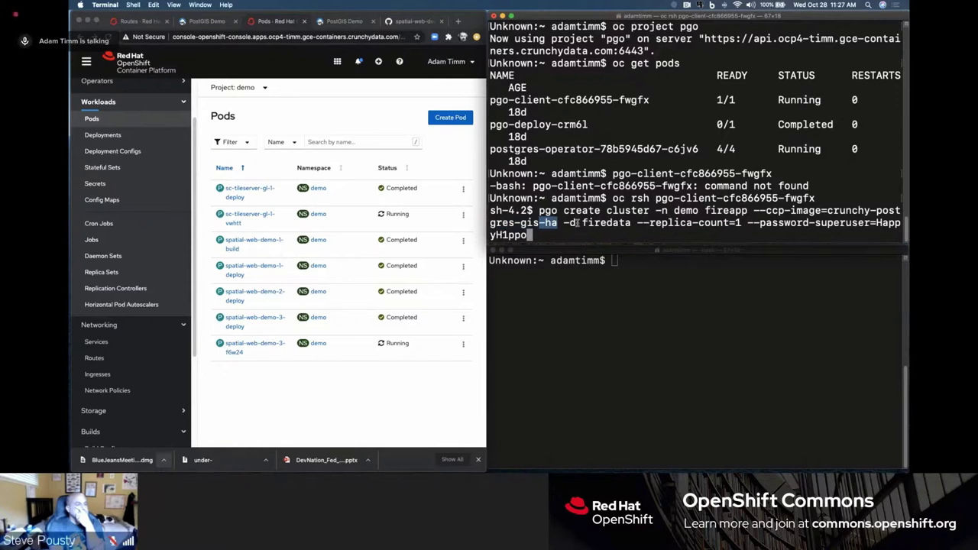
drag(577, 222, 636, 222)
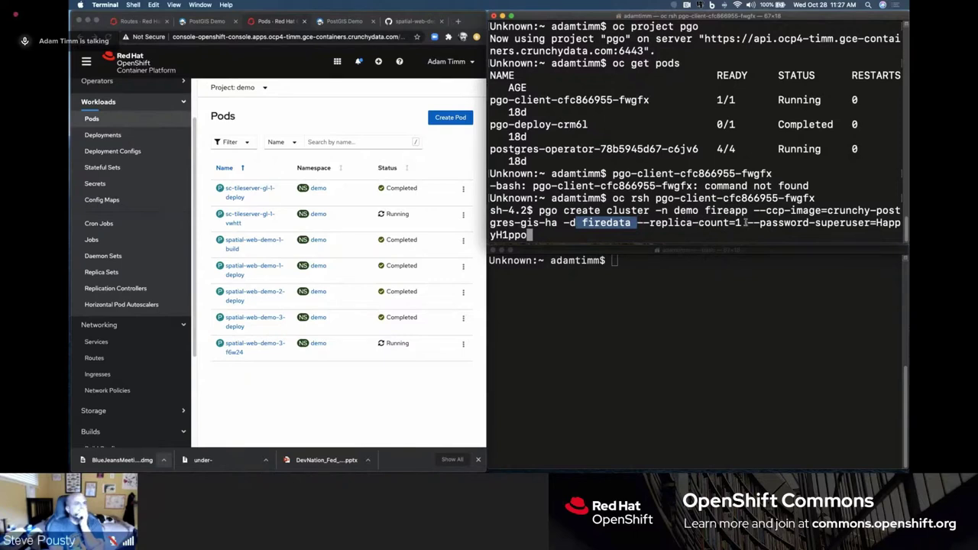
drag(745, 223, 650, 222)
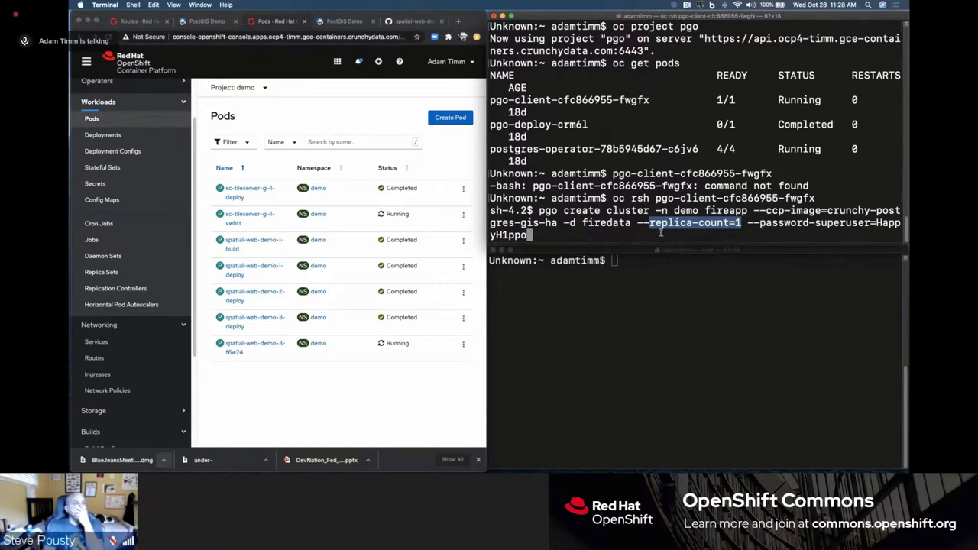
click(661, 232)
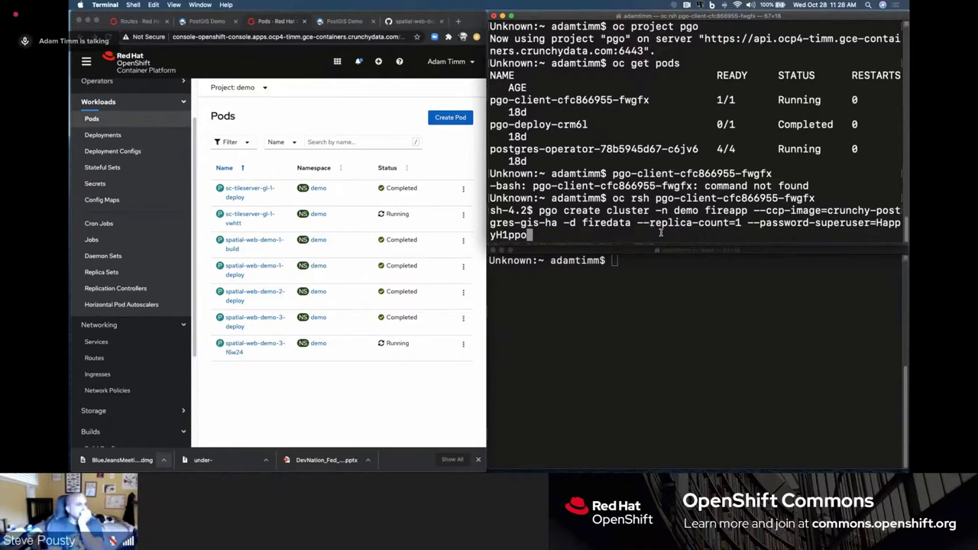
key(Return)
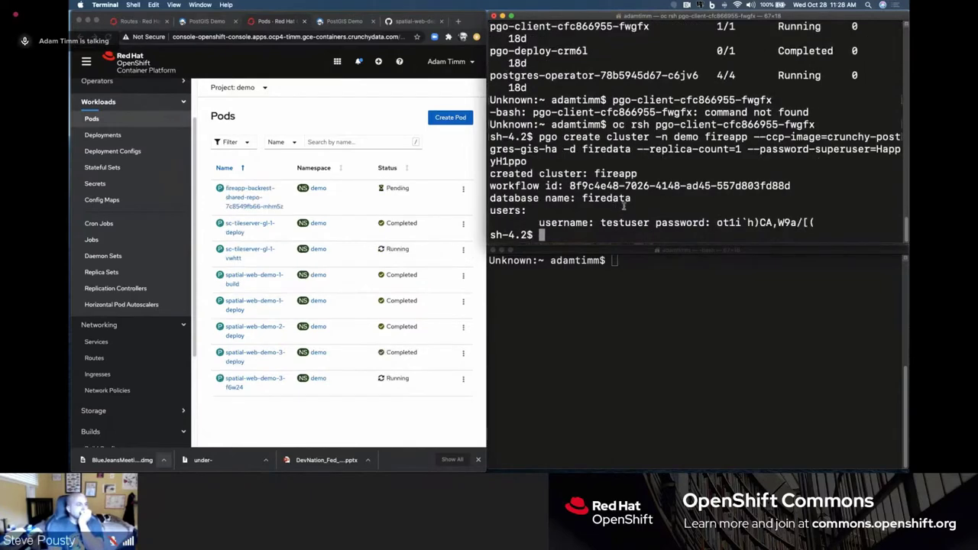
Step: Show all clusters in the demo namespace with pgo show cluster -n demo --all, and check the demo pods list in the console
text(pgo )
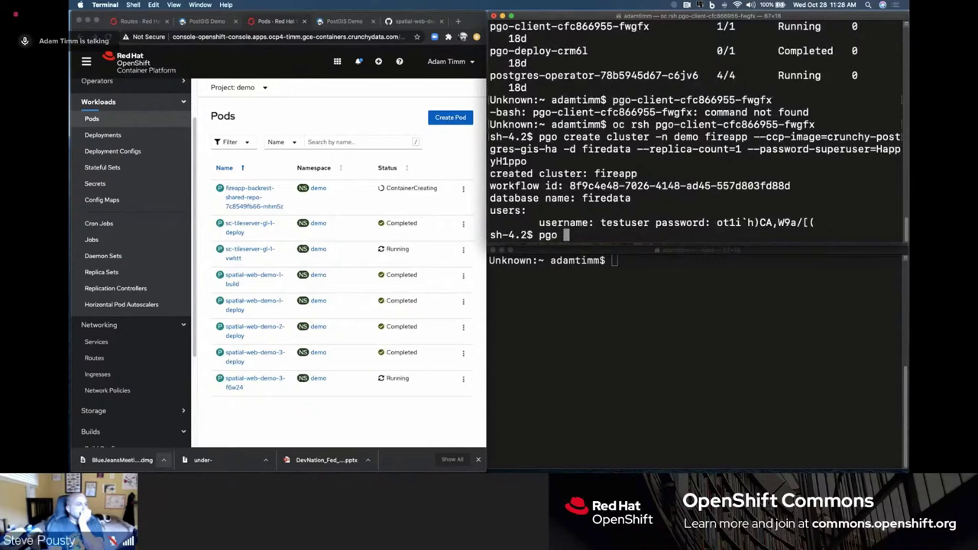
text(show cluste)
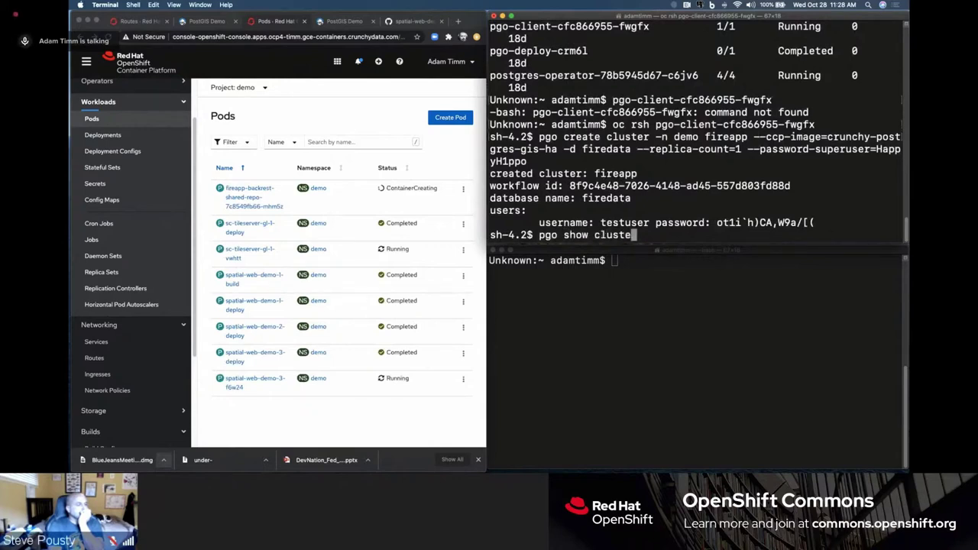
text(r -n demo --all)
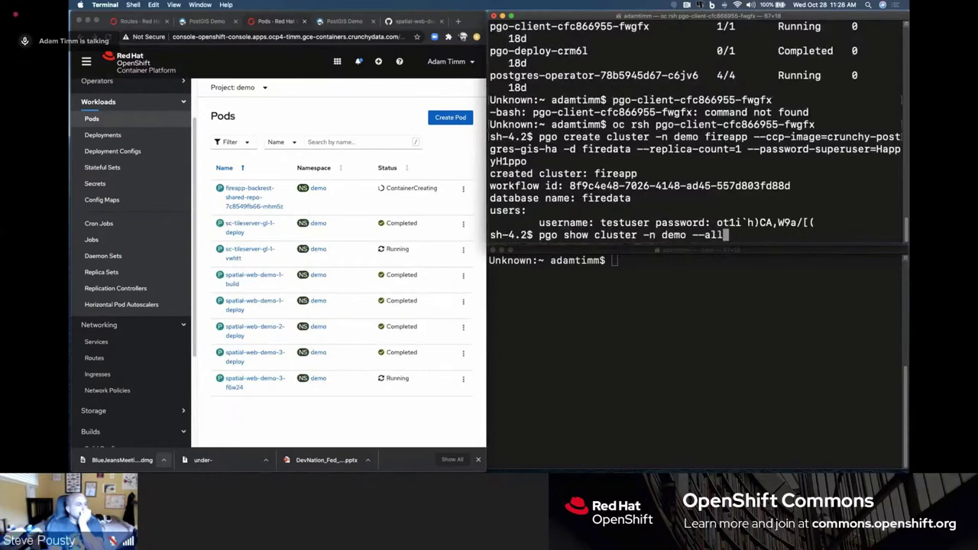
key(Return)
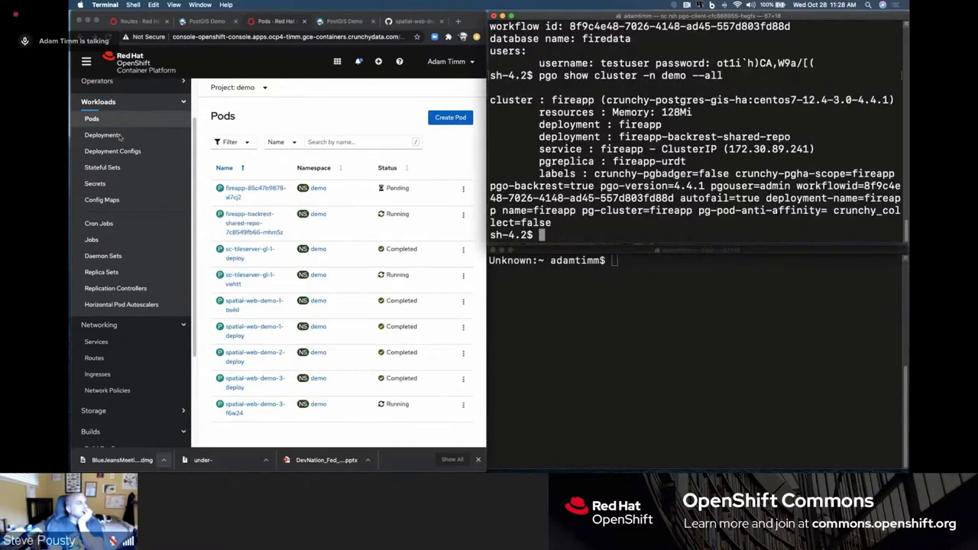
click(260, 204)
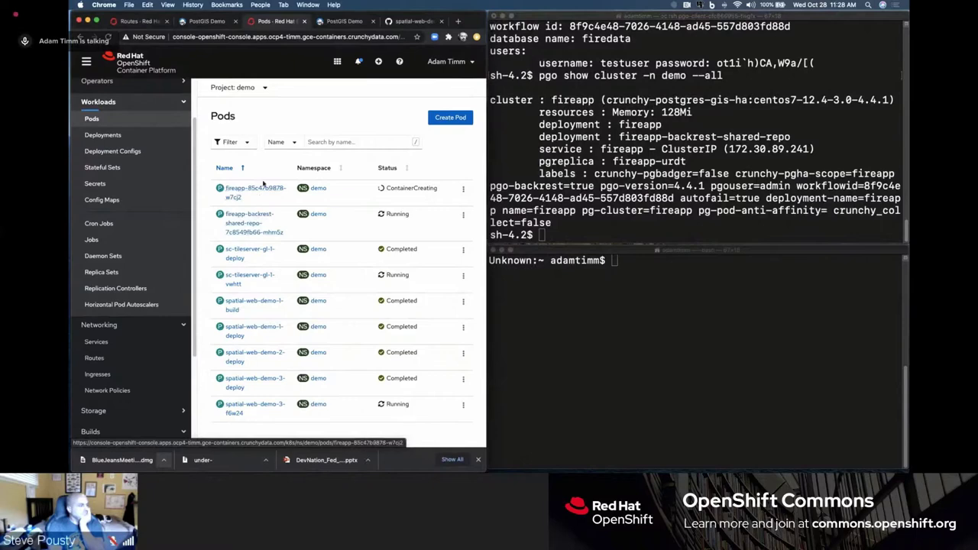
Step: In the pgo client shell, create a managed database user groot on the fireapp cluster in namespace demo
click(572, 237)
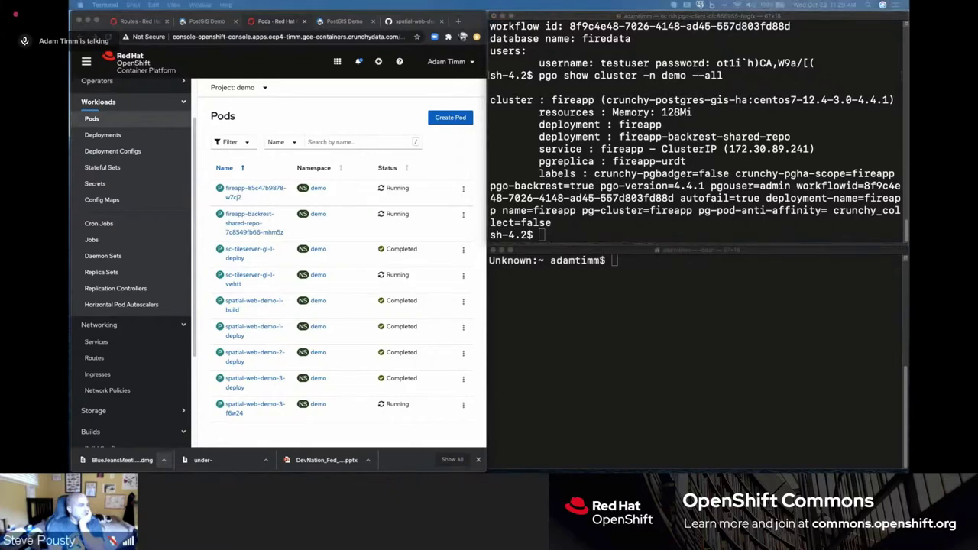
click(601, 238)
text(pgo create user -n demo fireapp --username=groot --managed)
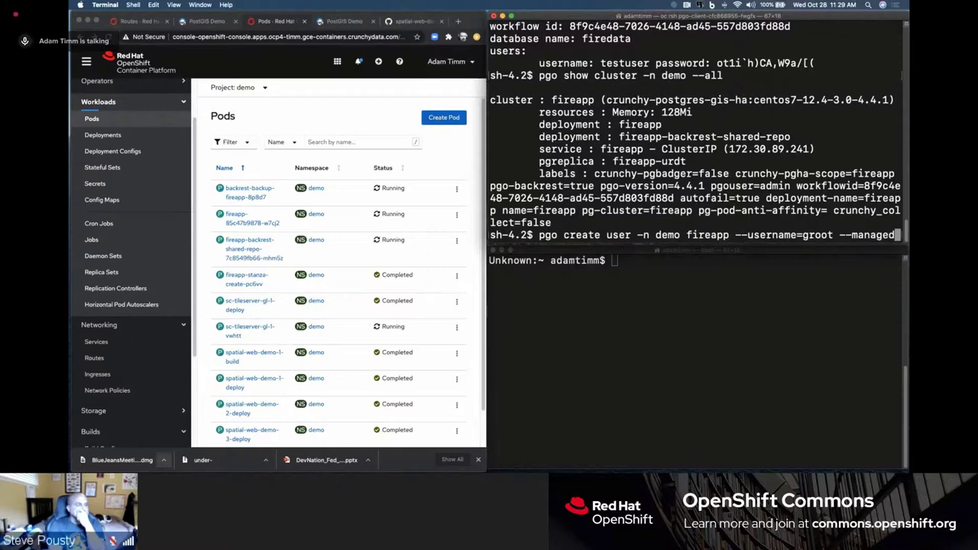
key(Return)
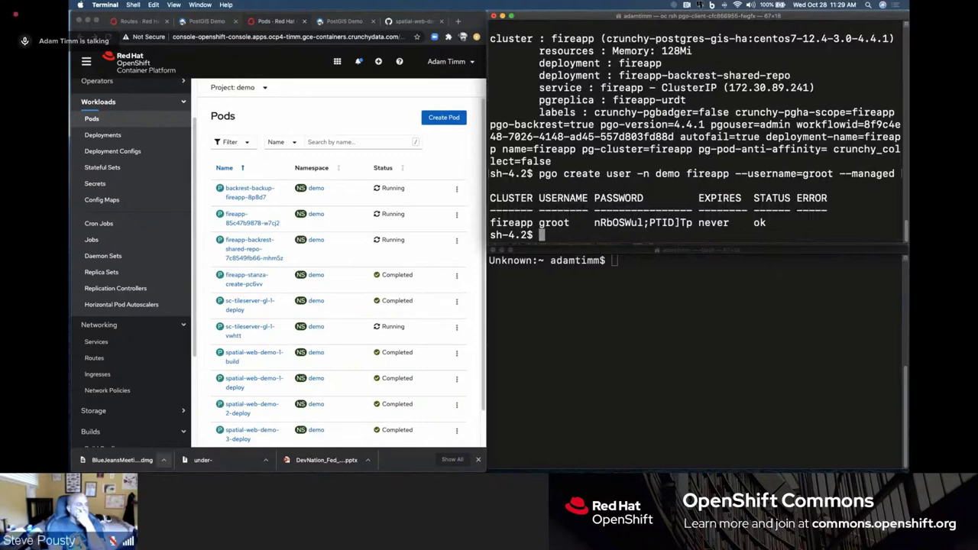
Step: In the second terminal, switch the oc project to demo
click(651, 275)
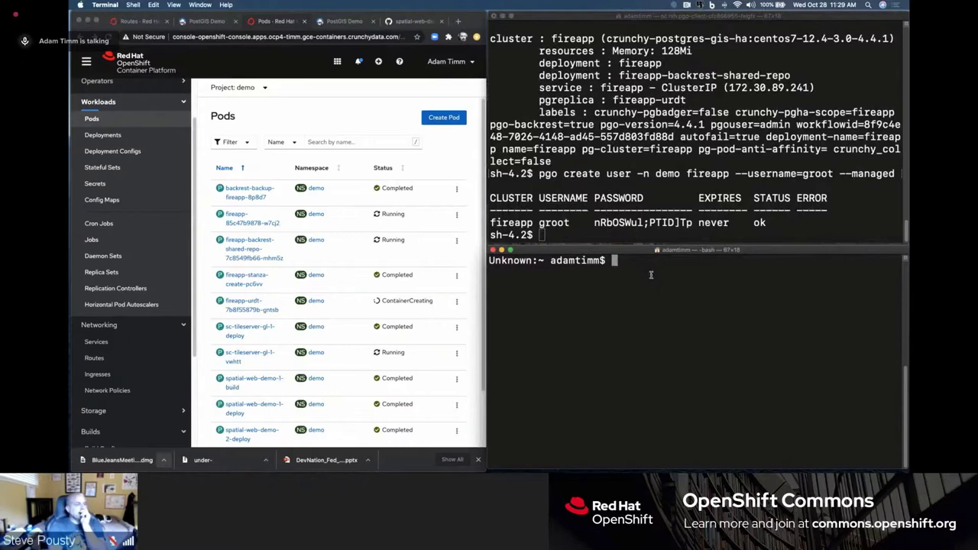
text(oc )
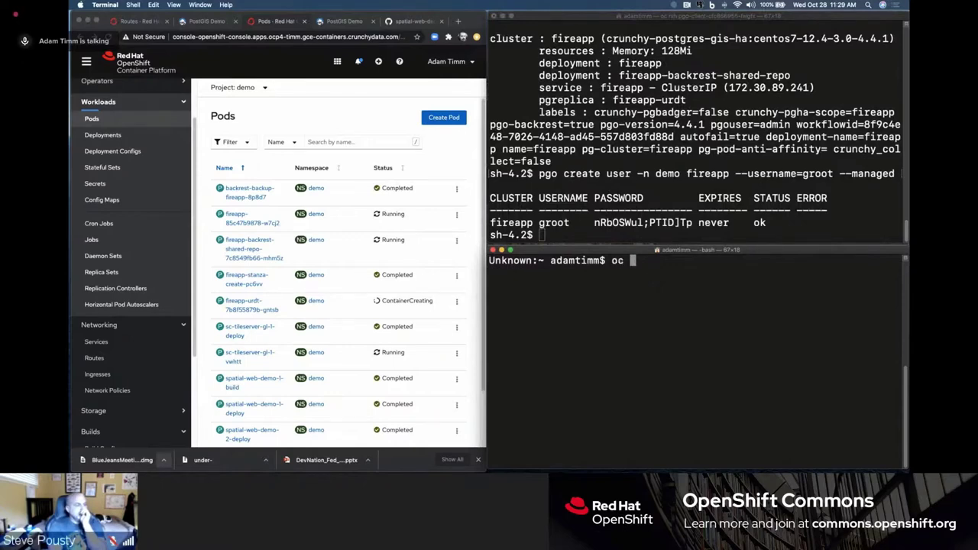
text(project )
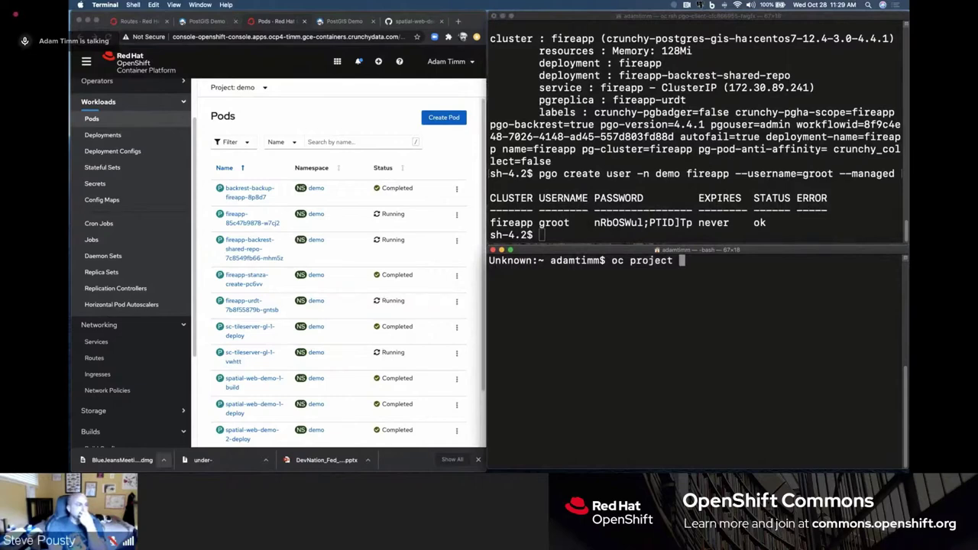
text(demo)
key(Return)
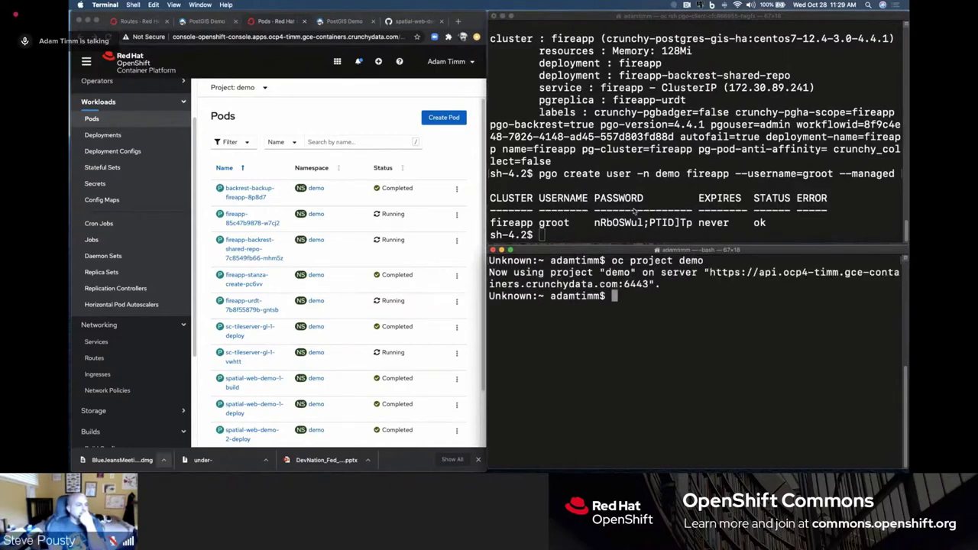
Step: Rerun pgo show cluster -n demo --all in the pgo client shell and review the fireapp cluster's pods
scroll(634, 211, up, 2)
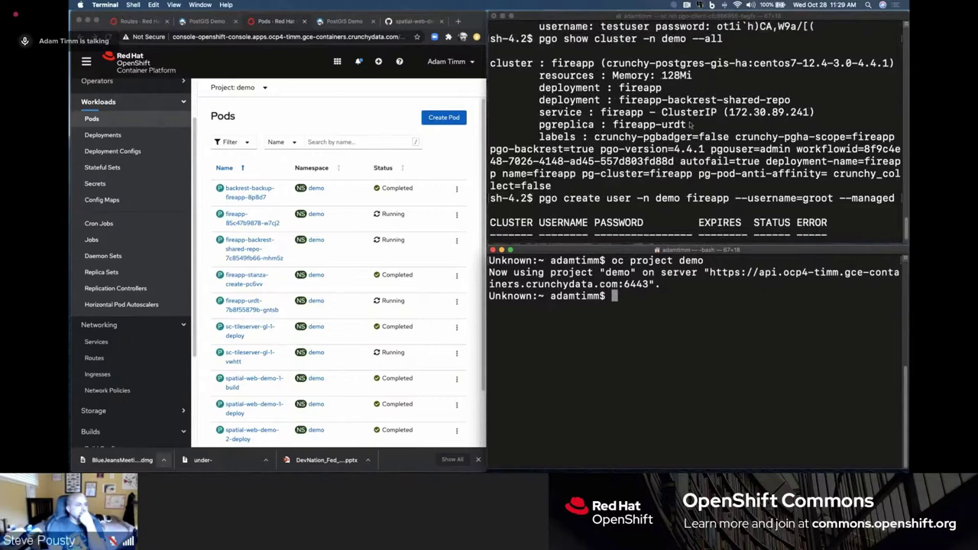
scroll(692, 153, down, 2)
click(693, 235)
key(Up)
key(Up)
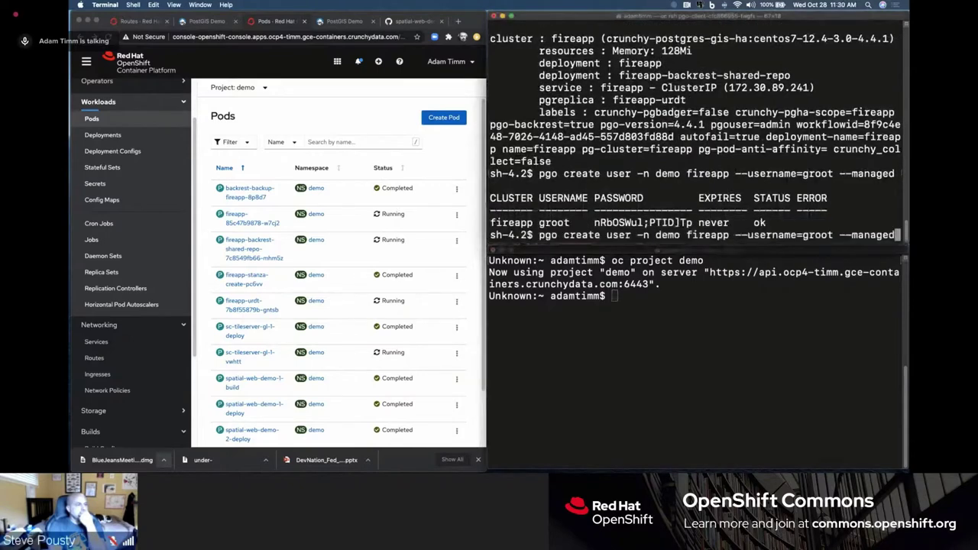
key(Return)
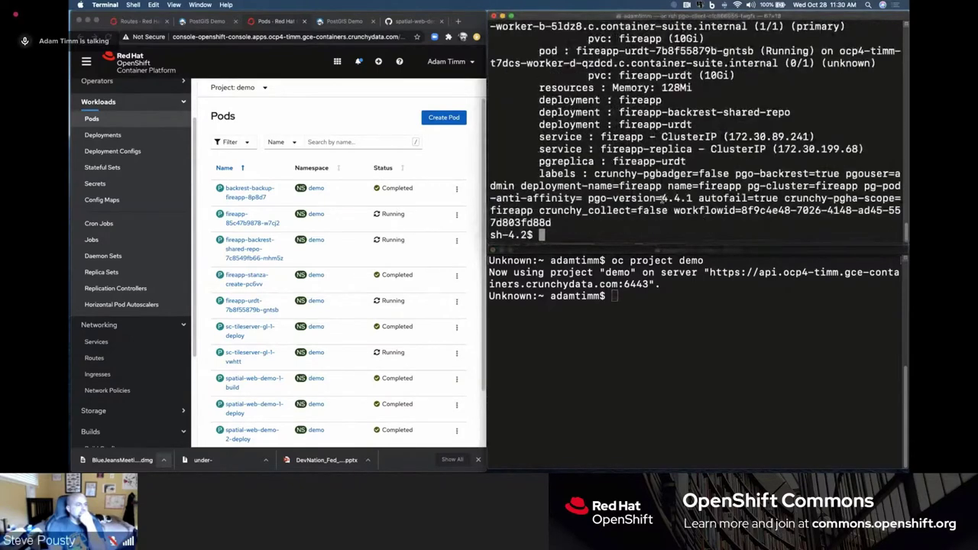
scroll(774, 59, up, 2)
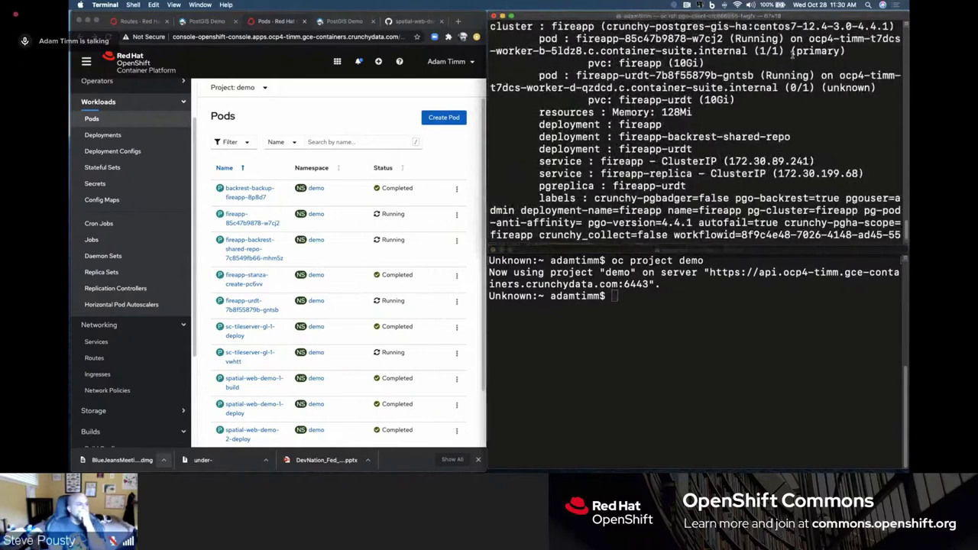
scroll(795, 61, up, 2)
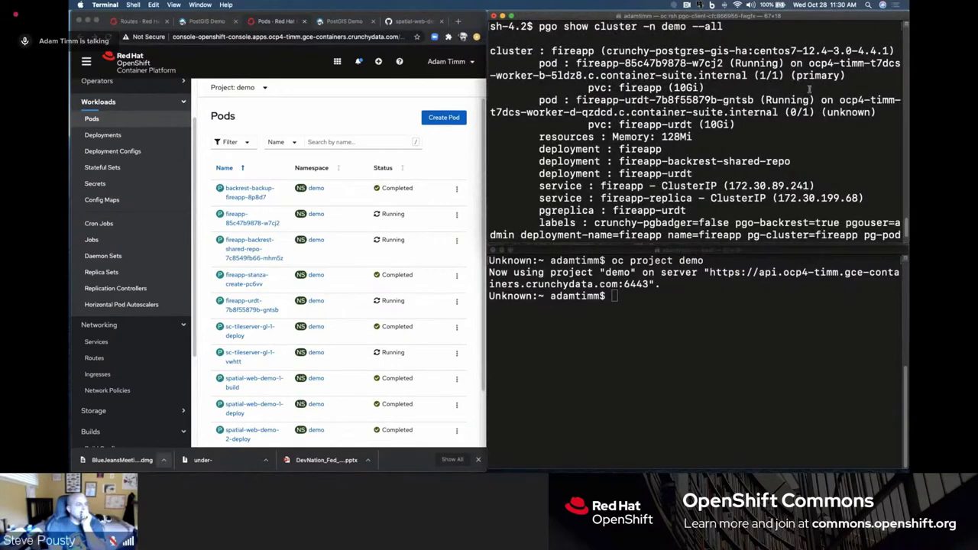
Step: Open a remote shell in the primary pod fireapp-85c47b9878-w7cj2 with oc rsh in the second terminal, copying the pod name from the cluster listing
drag(724, 63, 574, 64)
click(639, 294)
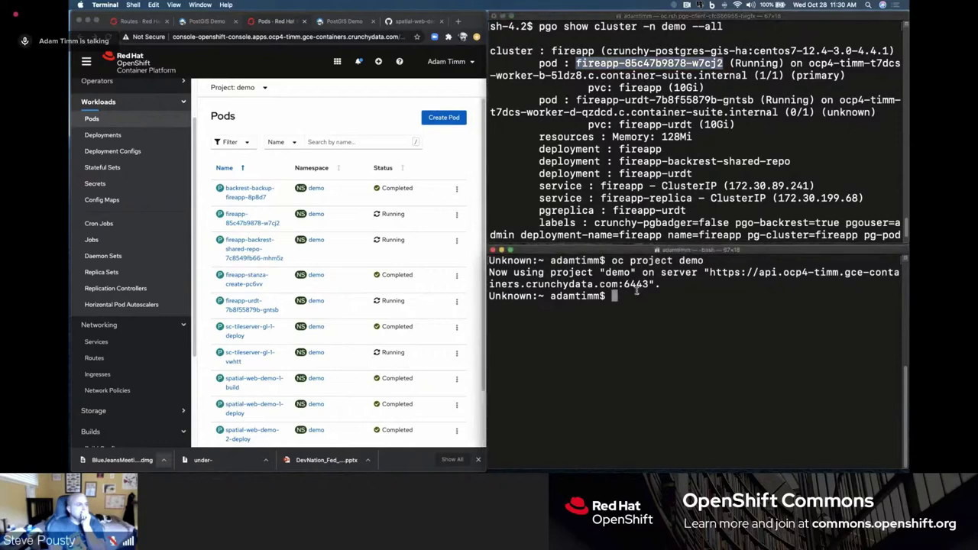
text(oc rsh)
key(super+v)
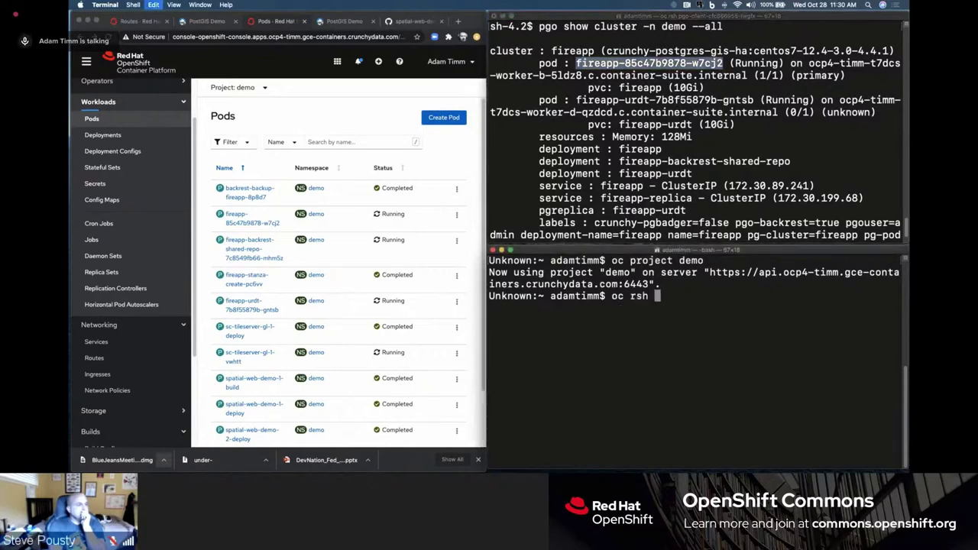
key(Return)
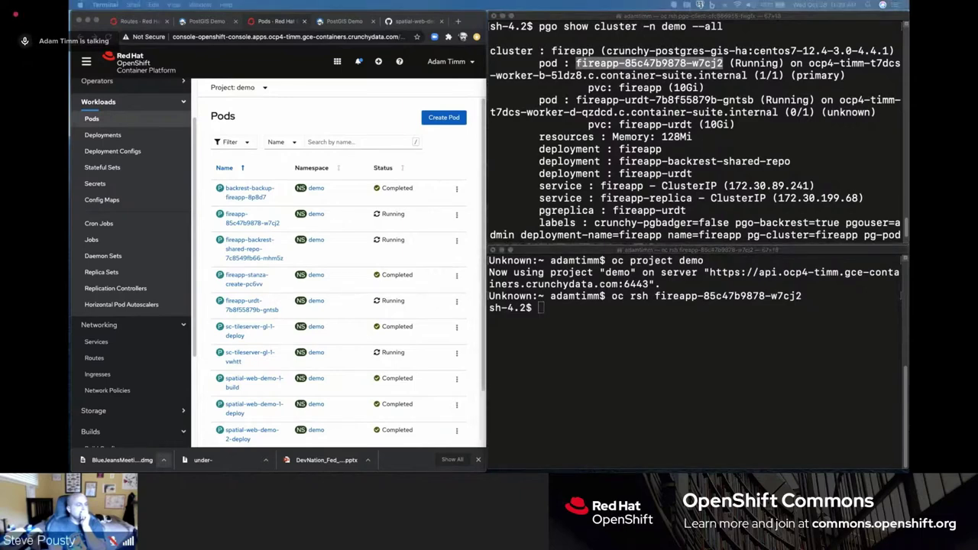
Step: Load the S3-hosted example_data/scfire.dump.sql.gz into database firedata on localhost as postgres, piping curl through gzip -dc into psql with the PGPASSWORD value
click(582, 296)
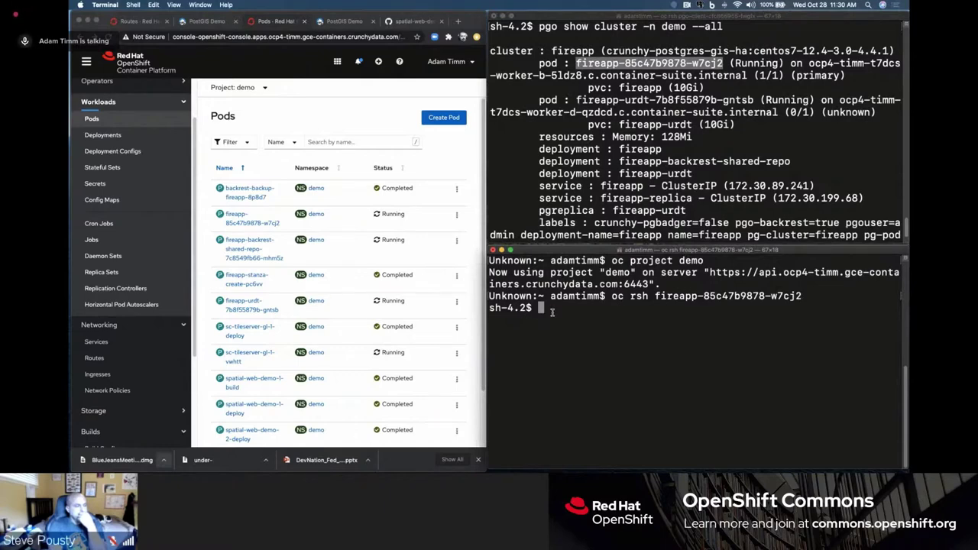
key(super+v)
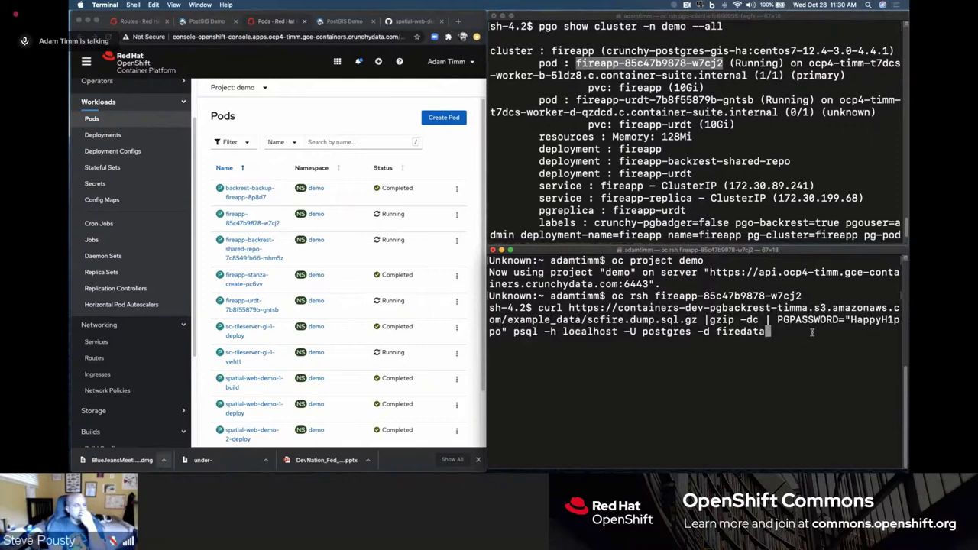
key(Return)
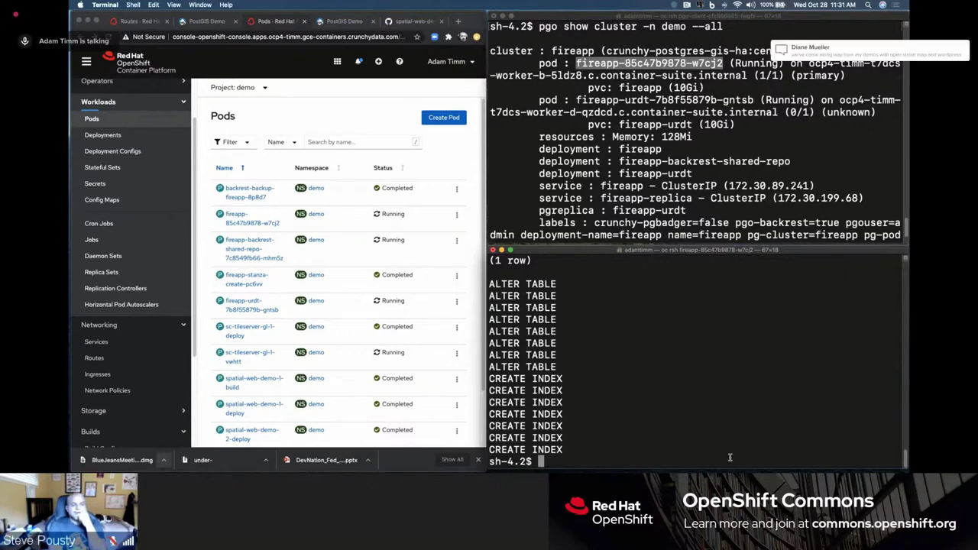
Step: Show the demo project's routes in the enlarged browser window and open the spatial-web-demo route's location
click(95, 359)
click(95, 358)
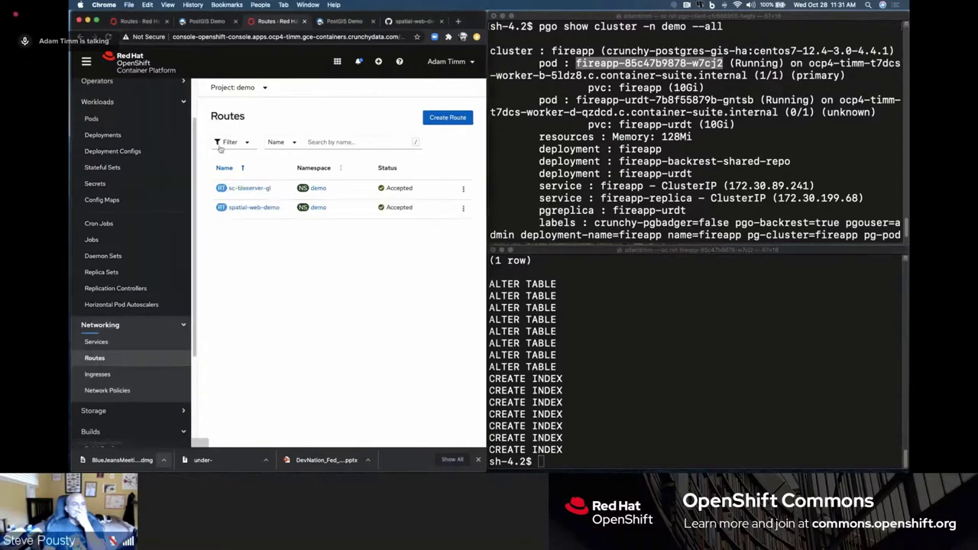
click(96, 21)
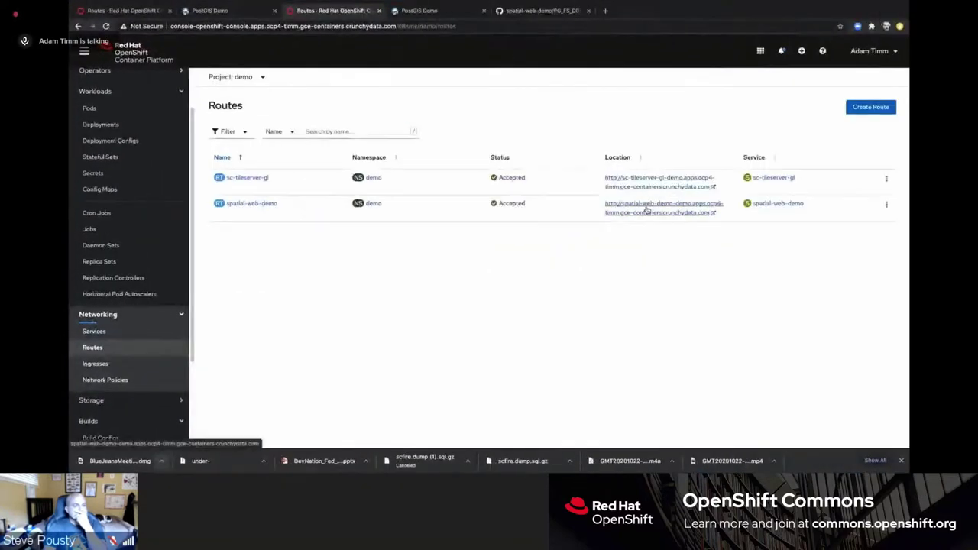
click(646, 209)
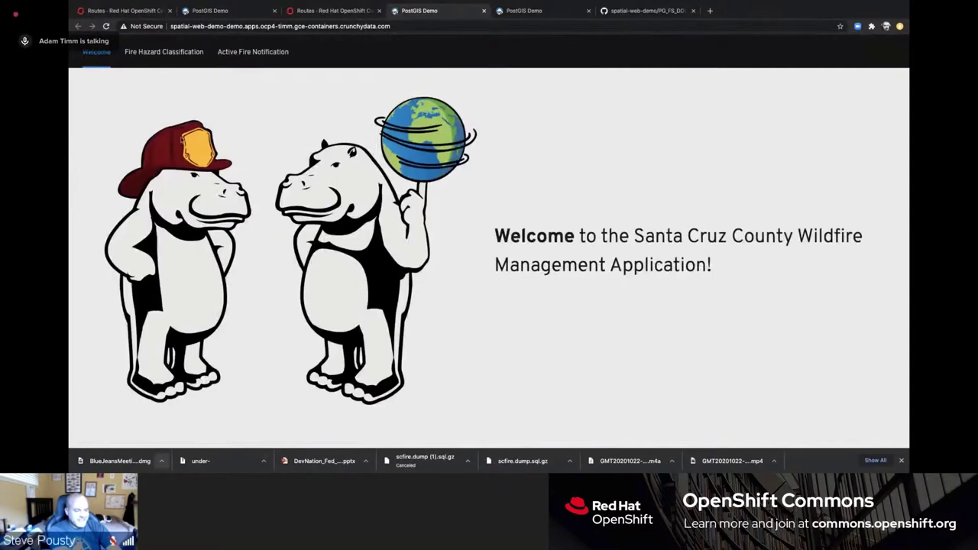
Step: Open the demo project's Fire Hazard Classification map in the wildfire application and examine it for parcel data
click(539, 12)
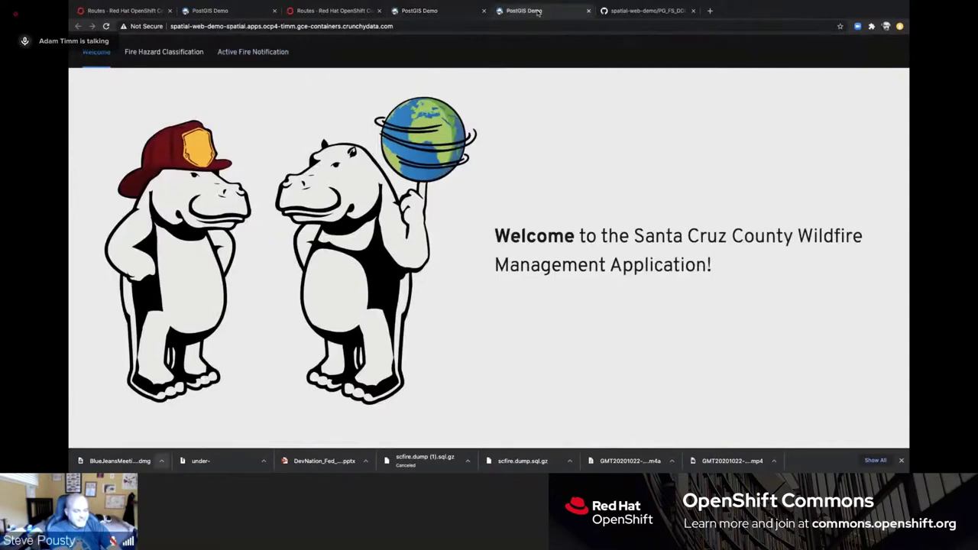
click(444, 12)
click(164, 52)
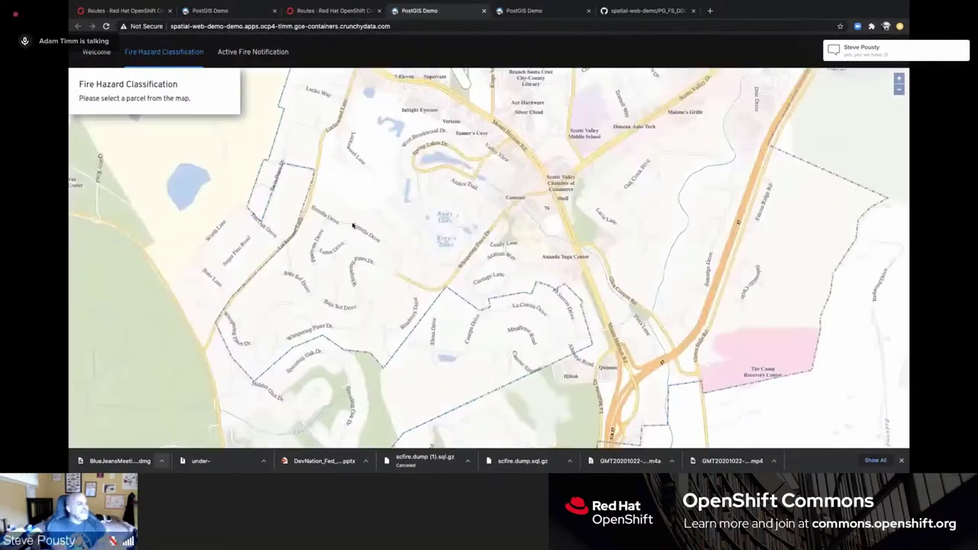
scroll(350, 214, up, 2)
scroll(471, 234, down, 2)
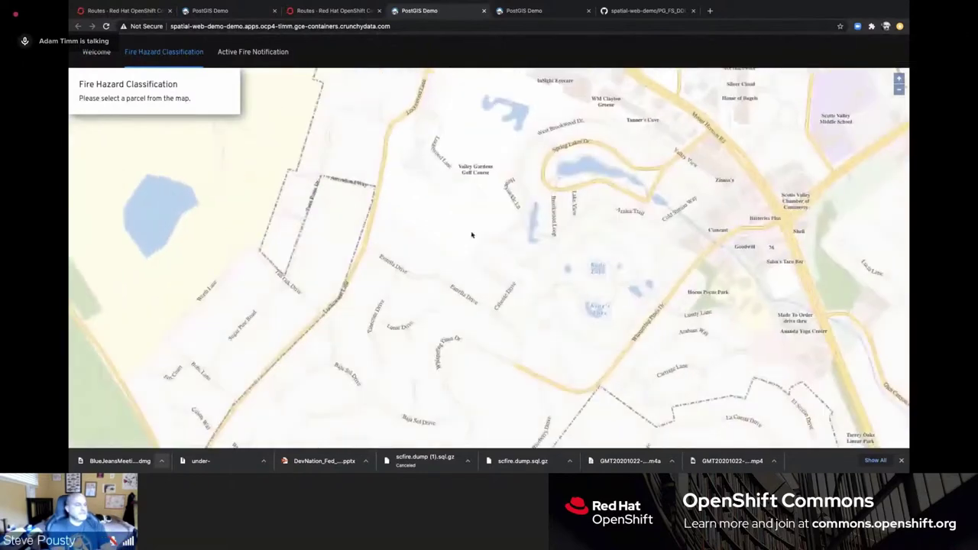
drag(472, 234, 383, 225)
scroll(479, 222, up, 2)
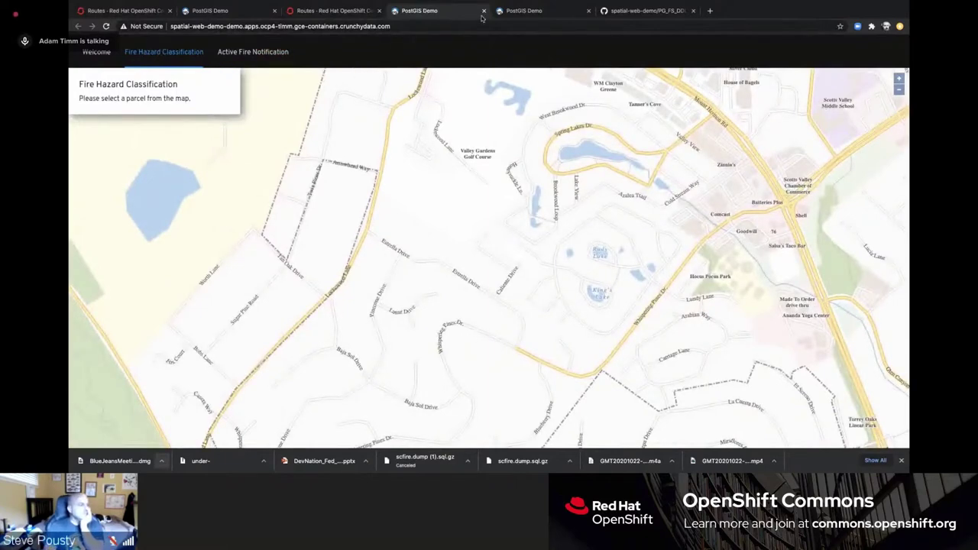
Step: Close the demo application's page, reduce the browser window and exit the remote shell of the fireapp pod
click(334, 11)
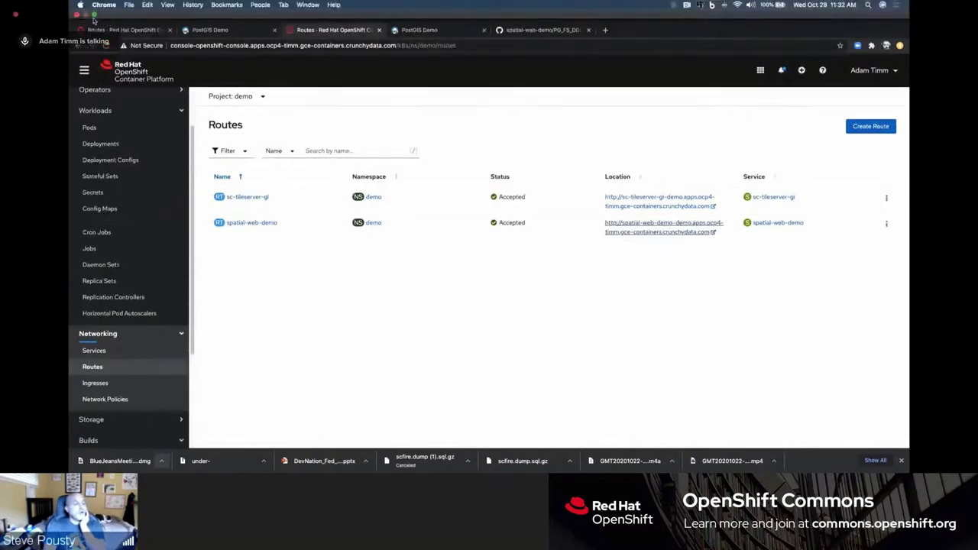
click(94, 15)
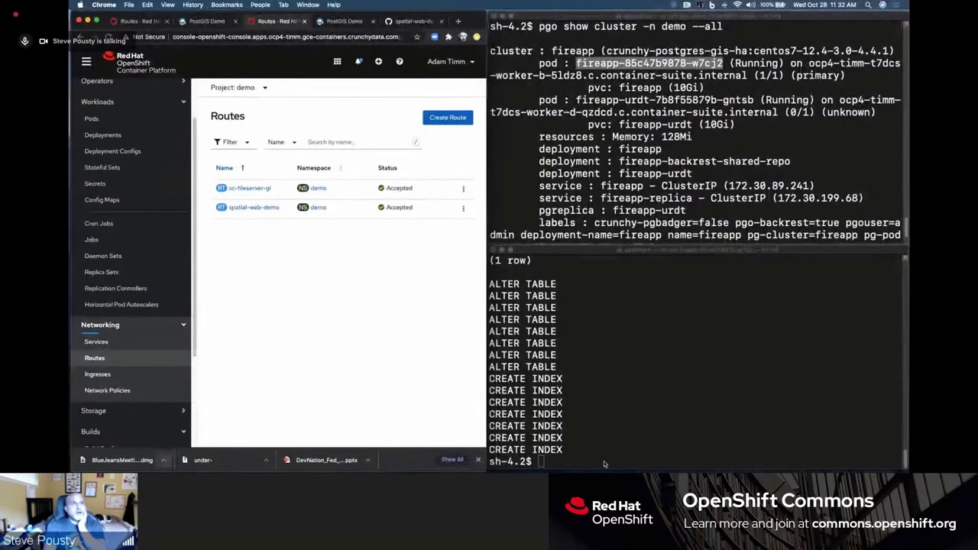
click(603, 461)
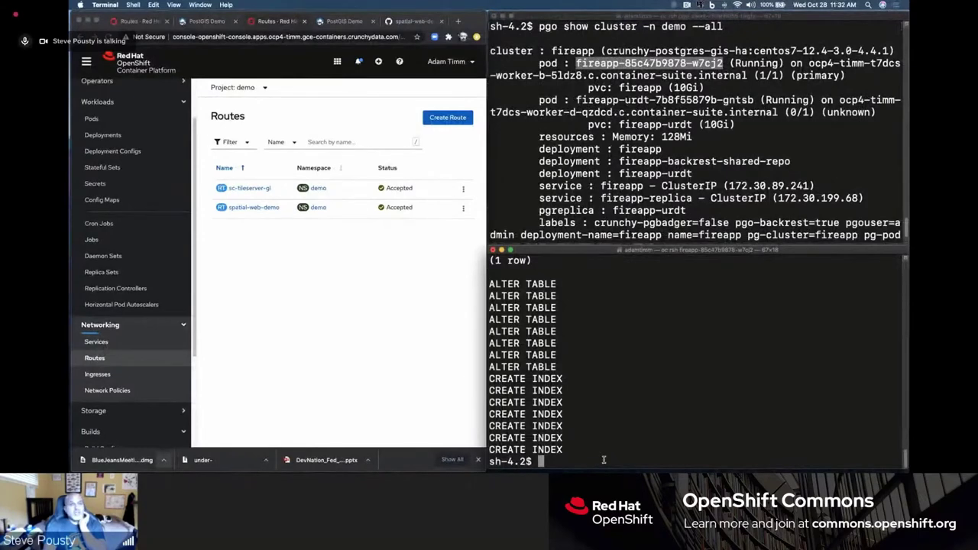
text(exit)
key(Return)
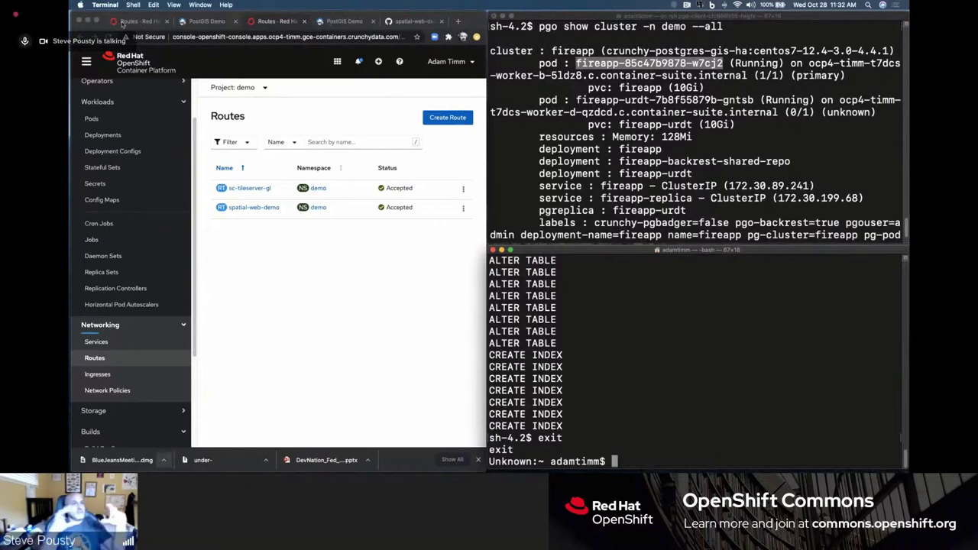
Step: Reopen the spatial-web-demo application and compare its Fire Hazard Classification map with the parcel map of the spatial project's deployment
double_click(330, 21)
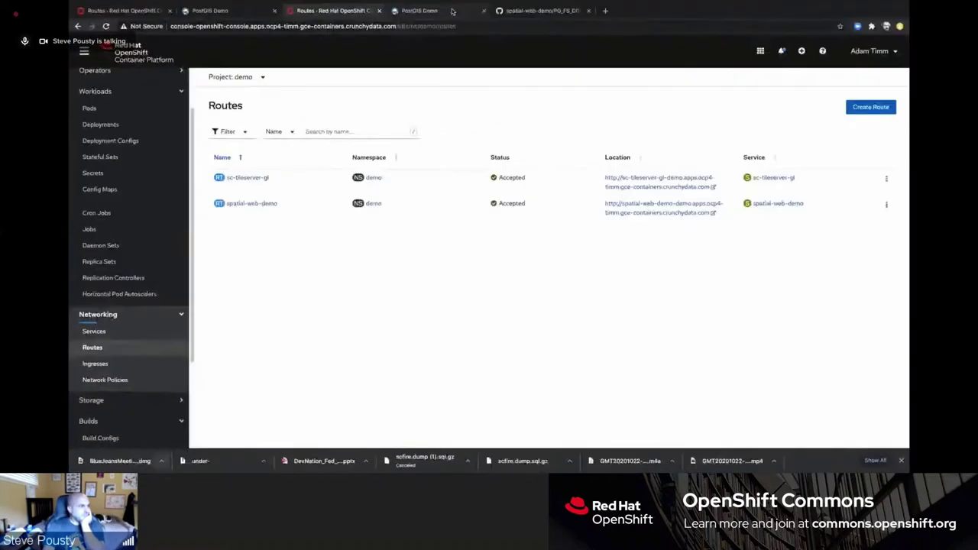
click(452, 11)
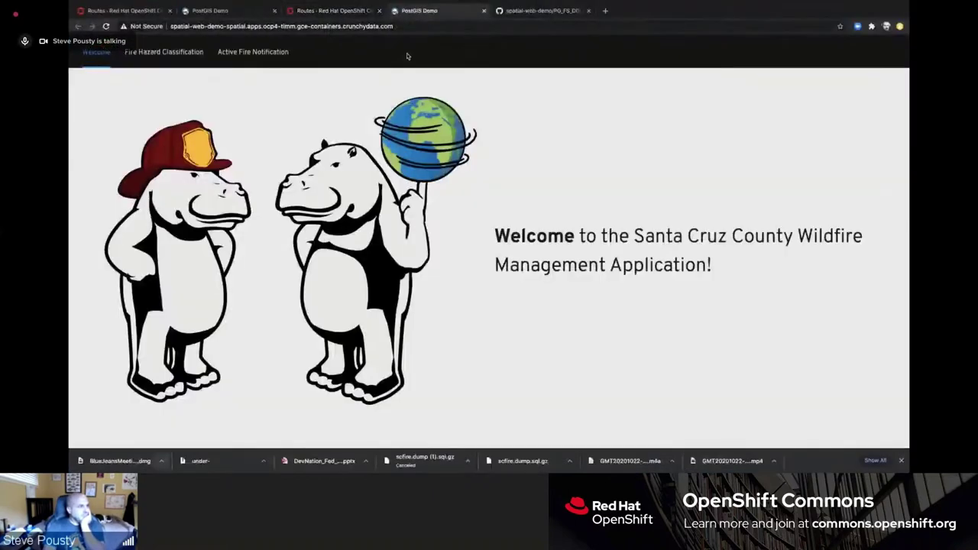
click(164, 51)
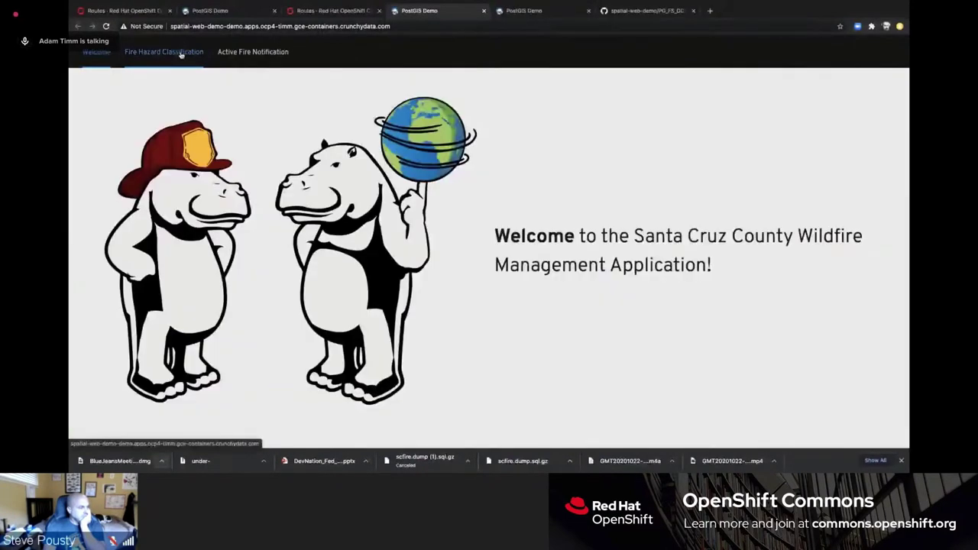
click(181, 54)
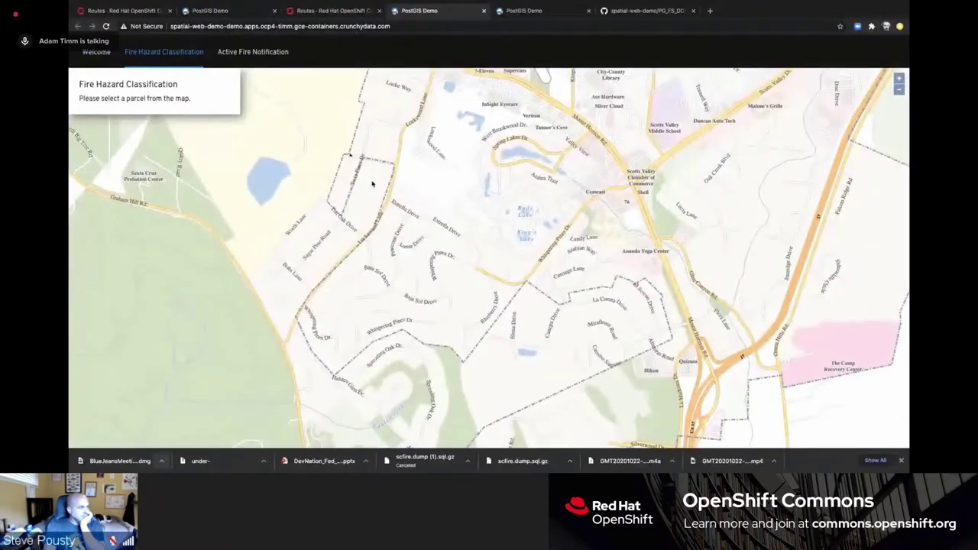
drag(372, 183, 356, 178)
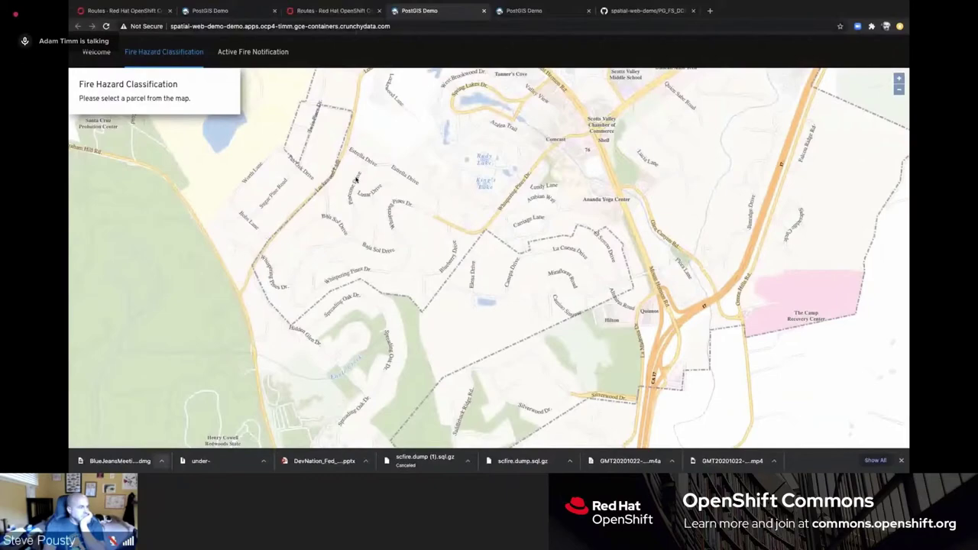
key(ctrl+Tab)
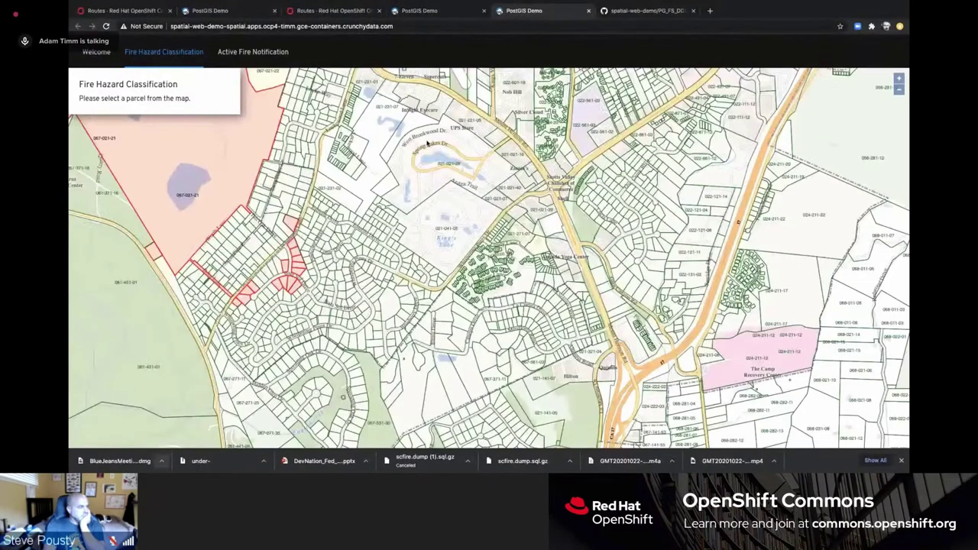
scroll(428, 143, up, 2)
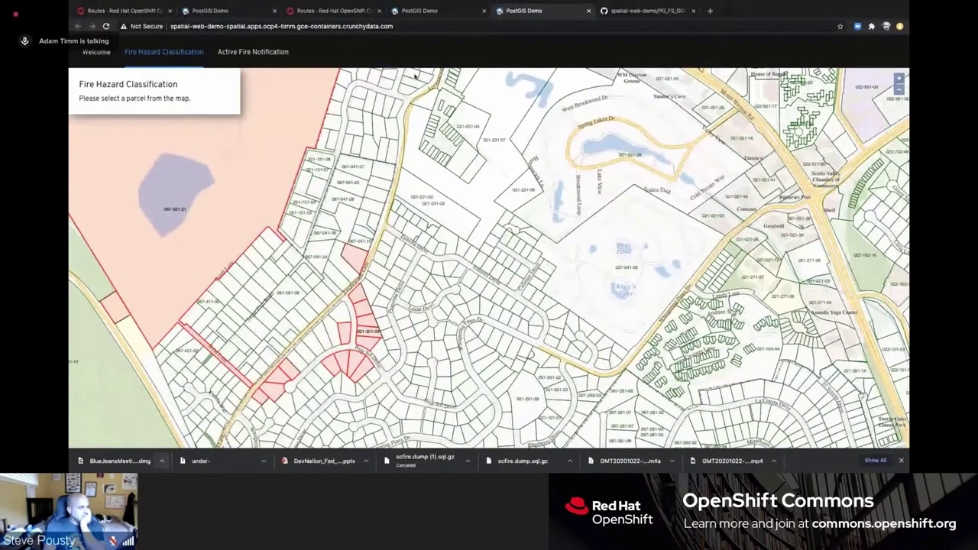
click(427, 15)
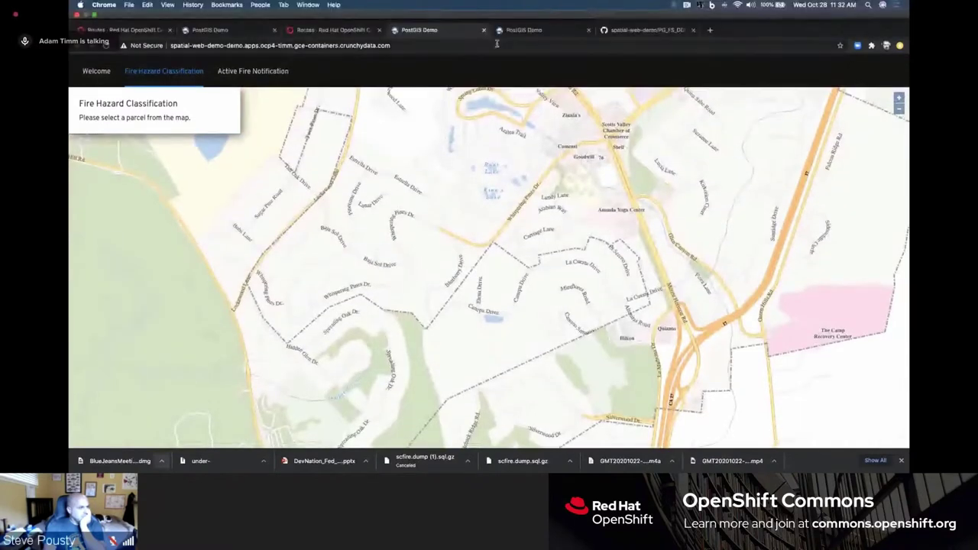
click(484, 29)
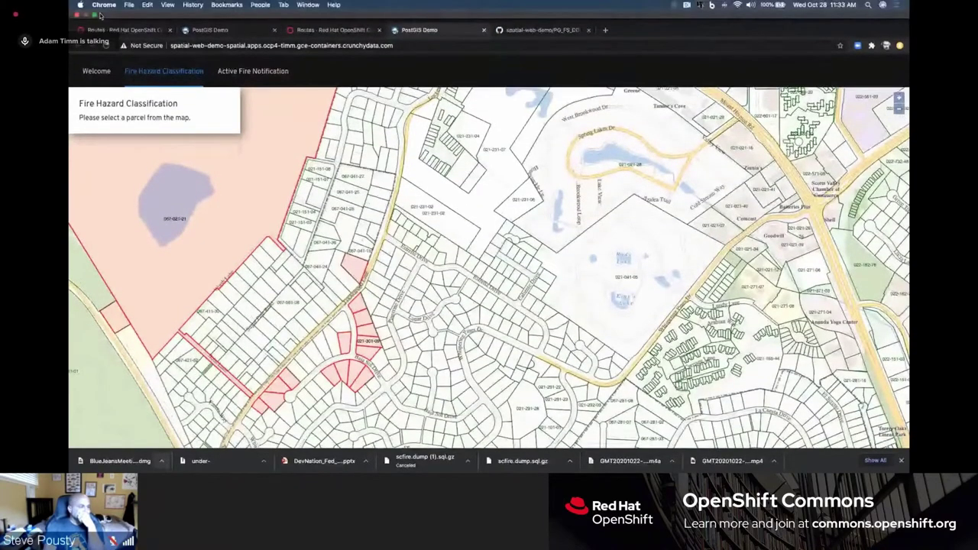
Step: List the demo project's pods in the reduced browser window and deploy pramsey/pg_tileserv:CI with oc new-app in the second terminal
click(98, 14)
click(275, 21)
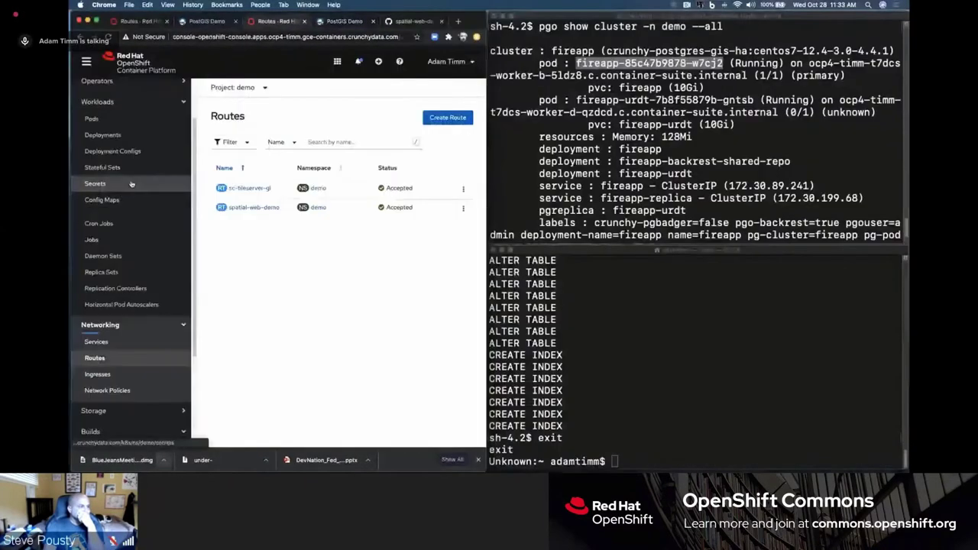
click(613, 408)
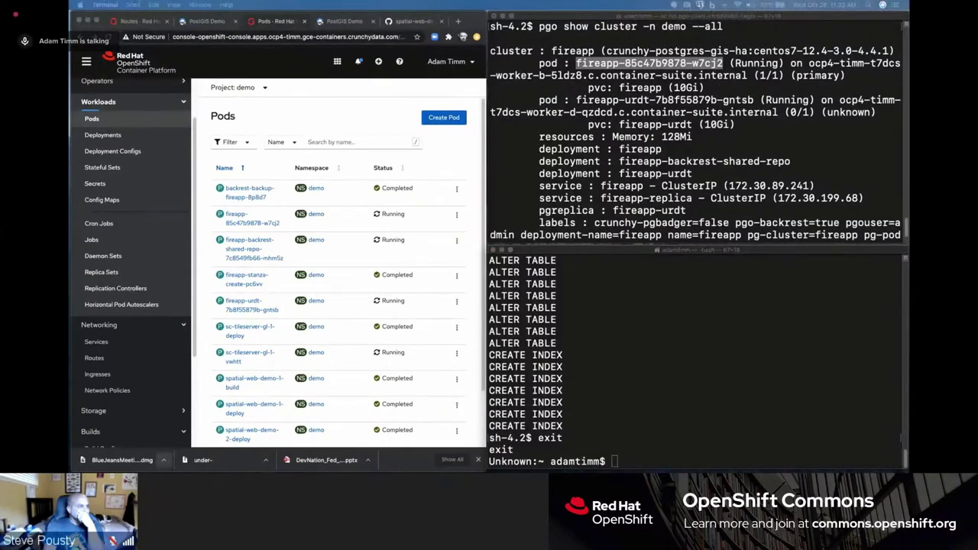
click(697, 467)
text(oc new-app pramsey/pg_tileserv:CI)
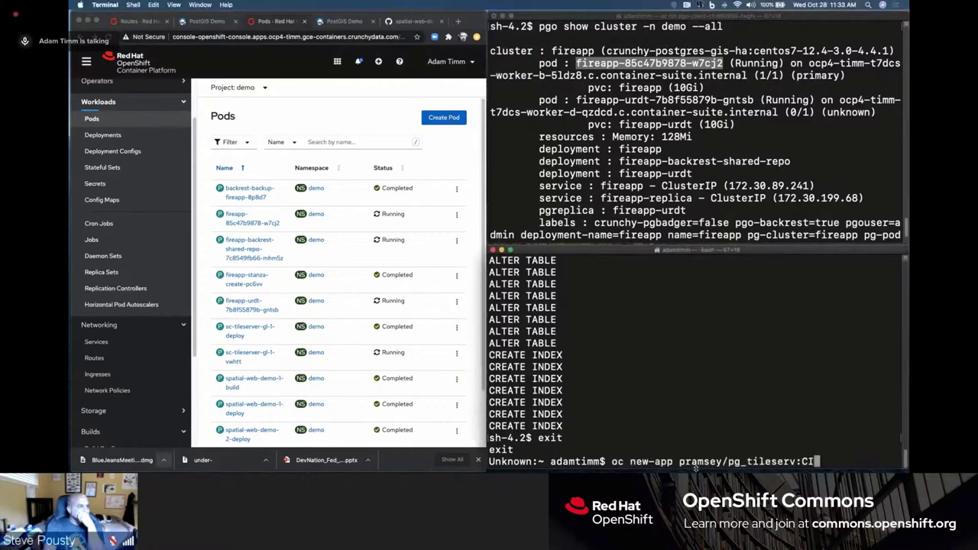
key(Return)
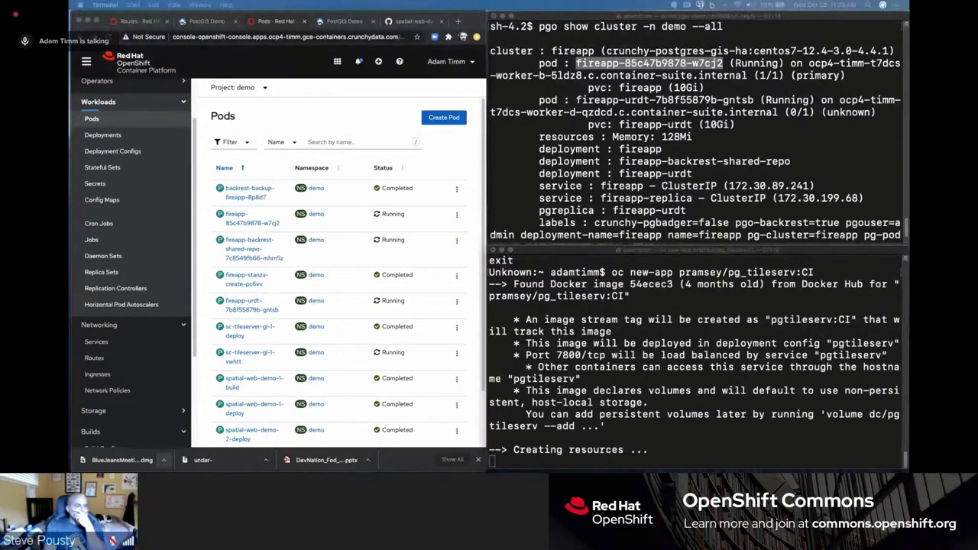
click(643, 462)
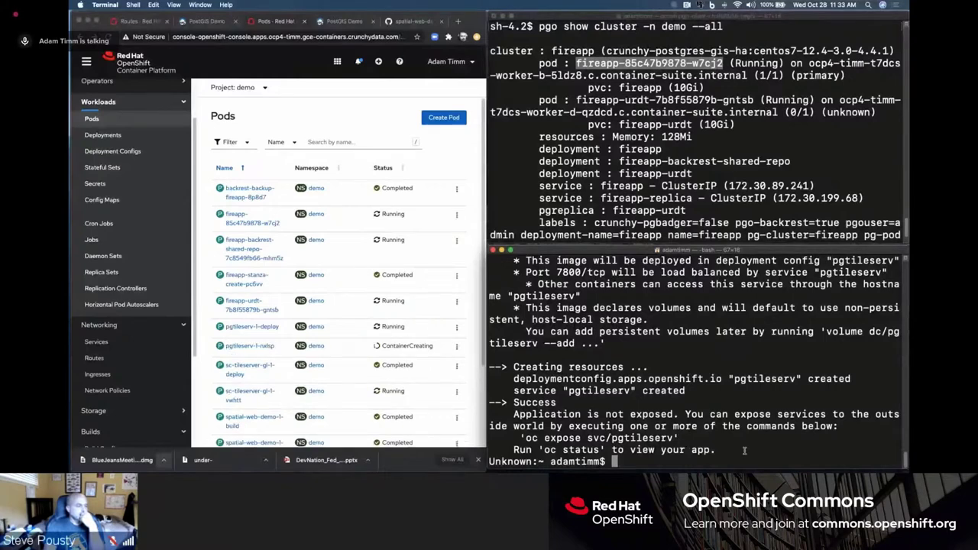
text(oc set env --from=secret/fireapp-postgres-secret --prefix=PG dc/pgtileserv)
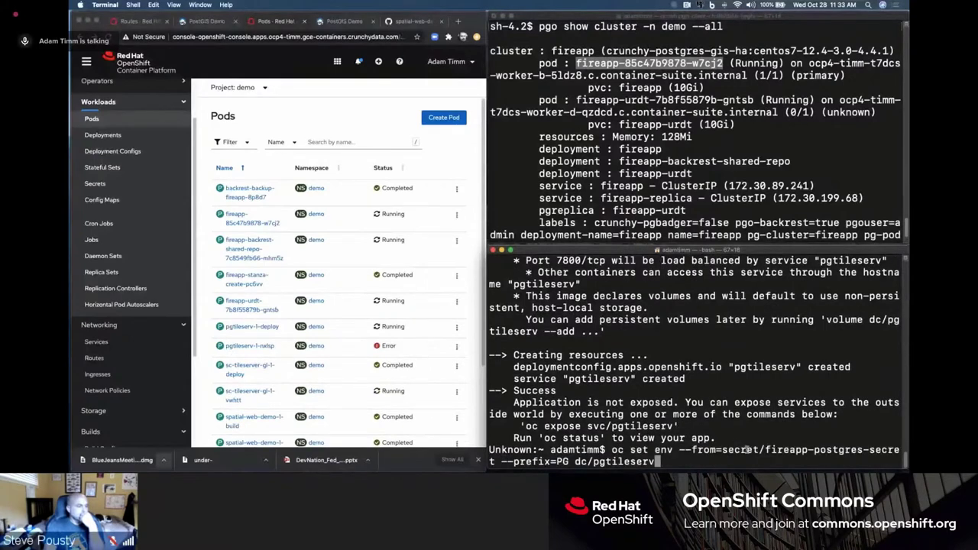
key(Up)
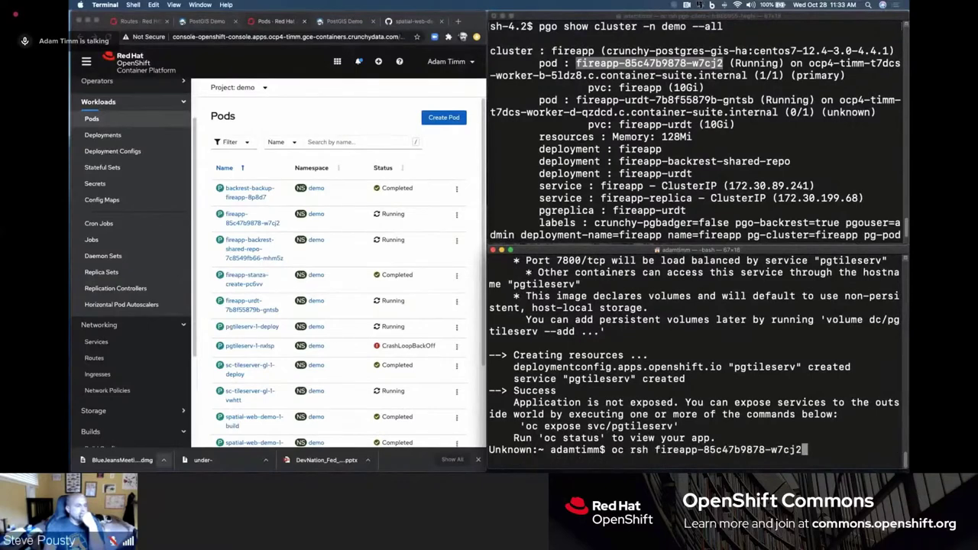
key(BackSpace)
key(BackSpace)
key(BackSpace)
key(BackSpace)
key(BackSpace)
key(BackSpace)
key(BackSpace)
key(BackSpace)
key(BackSpace)
key(BackSpace)
key(BackSpace)
key(BackSpace)
key(BackSpace)
key(BackSpace)
key(BackSpace)
key(BackSpace)
key(BackSpace)
key(BackSpace)
key(BackSpace)
key(BackSpace)
key(BackSpace)
key(BackSpace)
key(BackSpace)
key(BackSpace)
key(BackSpace)
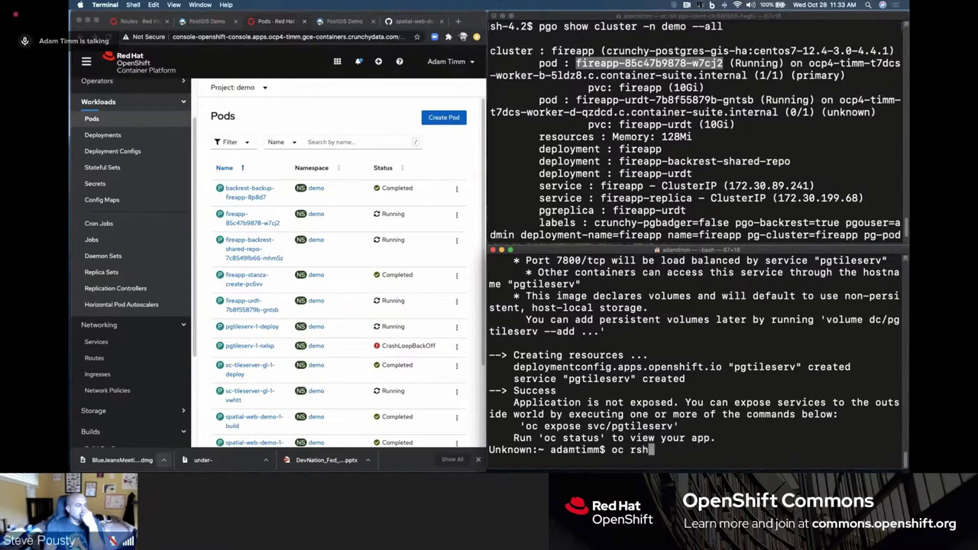
key(BackSpace)
key(BackSpace)
key(BackSpace)
key(BackSpace)
key(BackSpace)
key(BackSpace)
Step: Clear the second terminal and run oc set env --from=secret/fireapp-postgres-secret --prefix=PG dc/pgtileserv
text(clear)
key(Return)
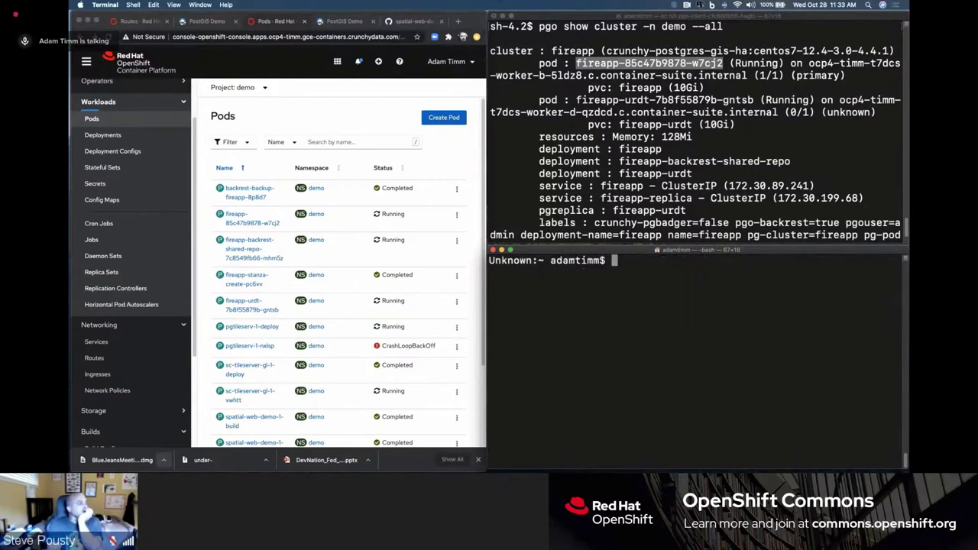
key(super+v)
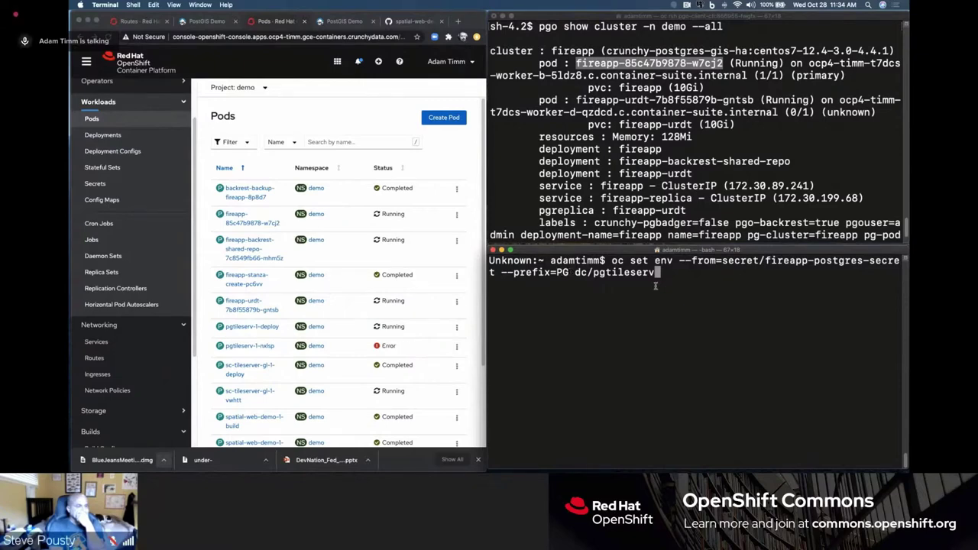
key(Return)
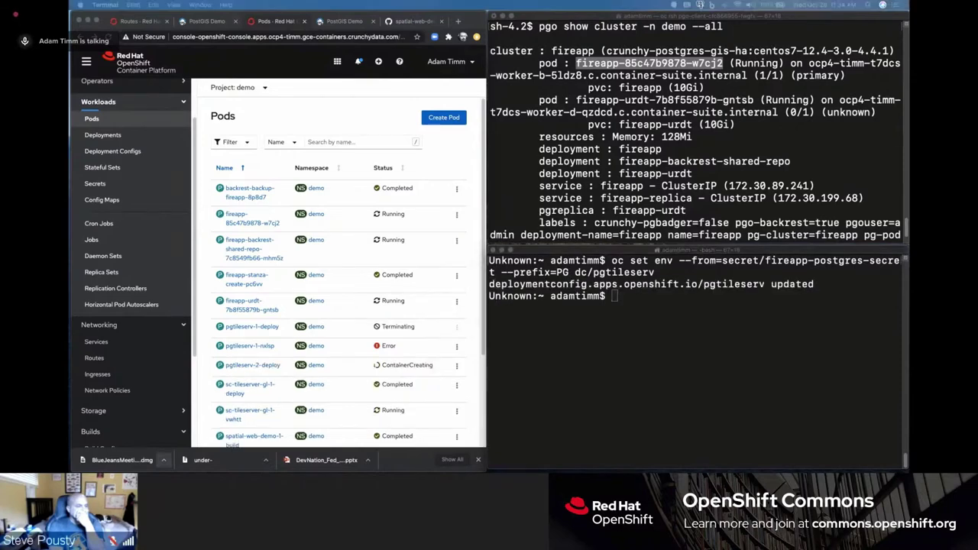
Step: Use oc set env on dc/pgtileserv with --env=DATABASE_URL=postgresql://'$(PGUSERNAME)':'$(PGPASSWORD)'@'$(FIREAPP_REPLICA_SERVICE_HOST)'/firedata
scroll(339, 268, down, 3)
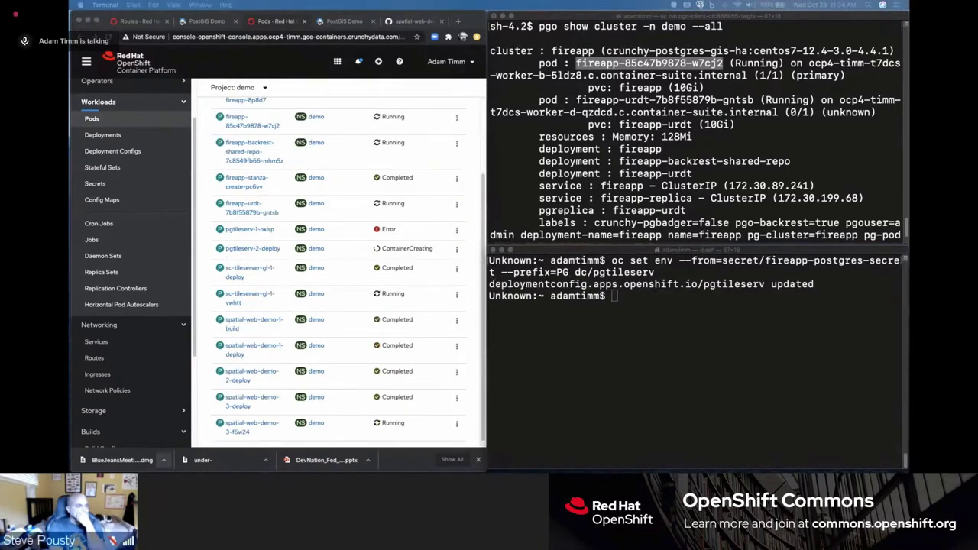
click(689, 305)
key(super+v)
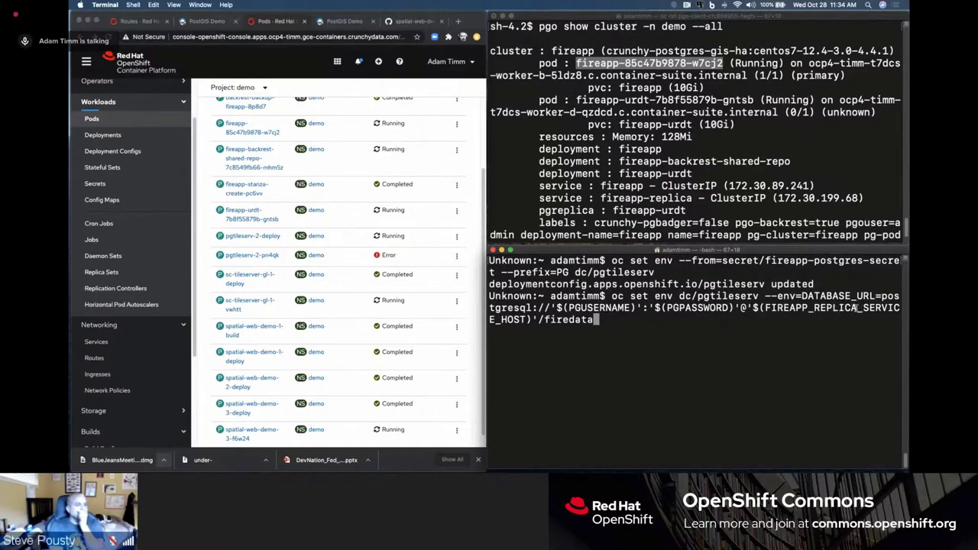
drag(856, 308, 814, 308)
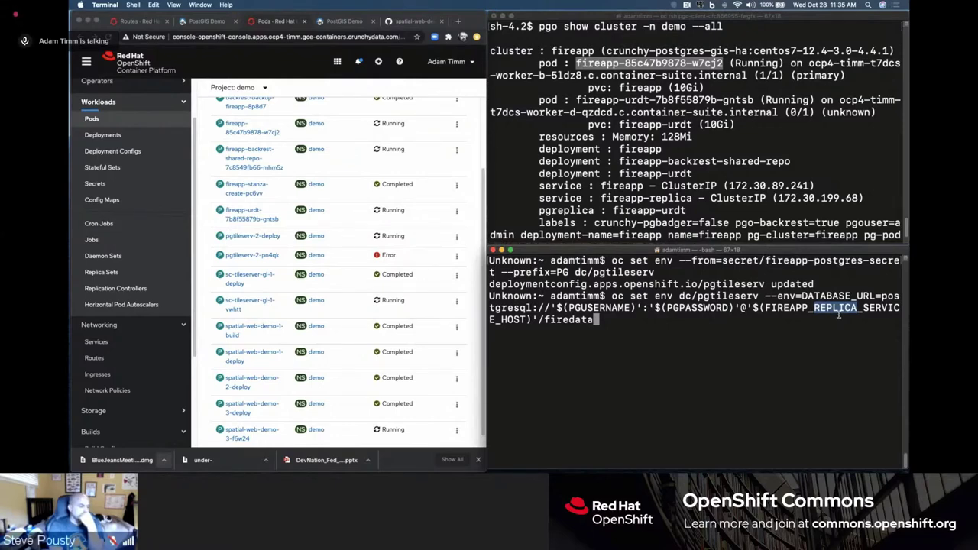
key(Return)
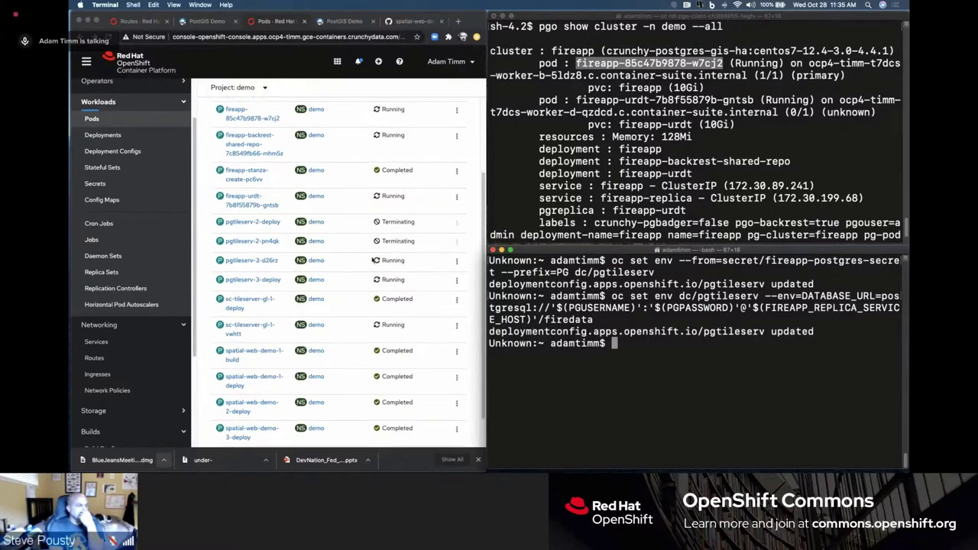
Step: Check the pgtileserv pods in the demo project and expose the service with oc expose svc/pgtileserv
click(336, 264)
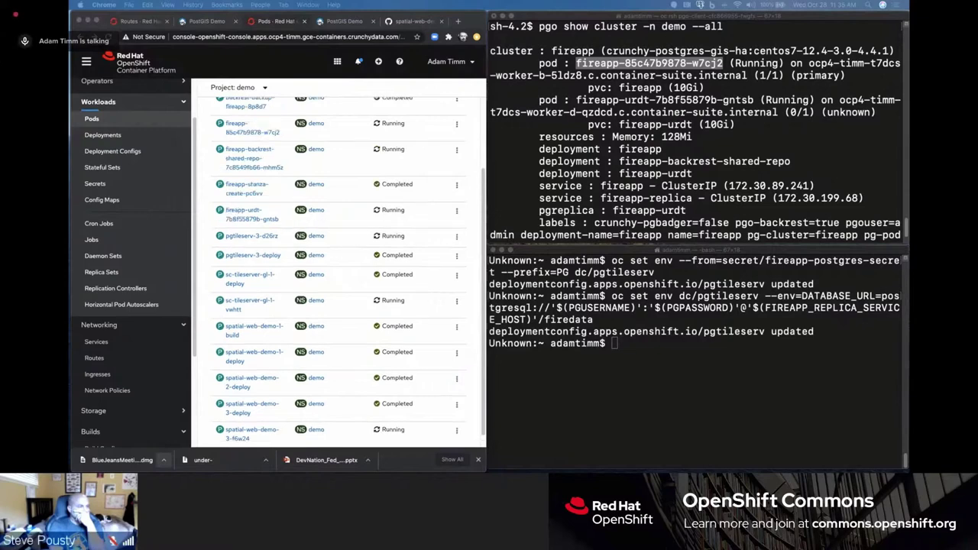
click(672, 353)
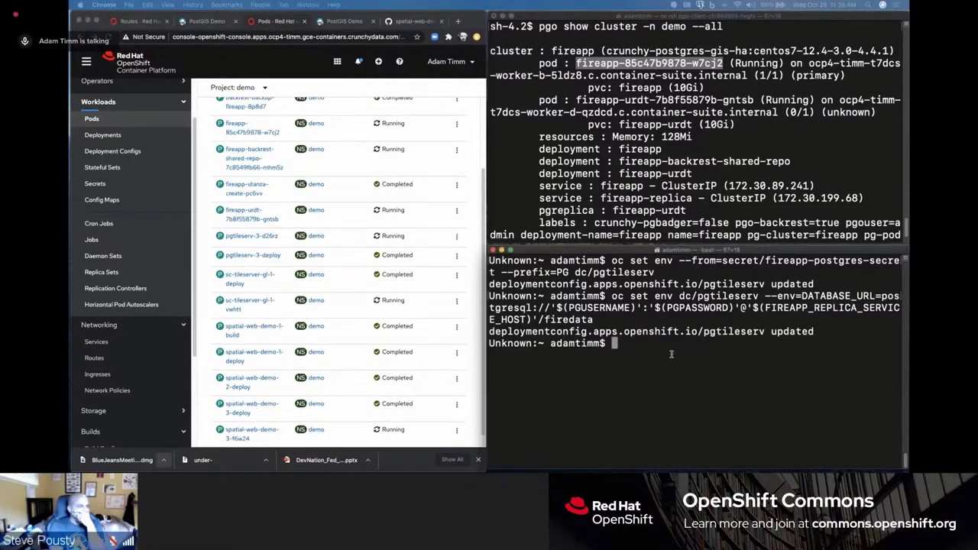
text(oc expose svc/pgtileserv)
key(Return)
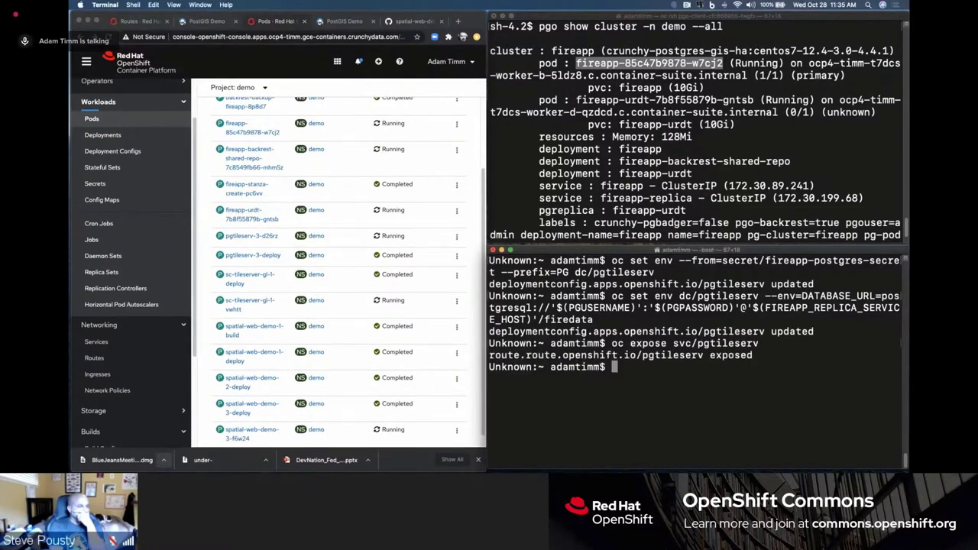
Step: Open the location of the pgtileserv route from the demo project's routes in the full-screen browser
click(94, 357)
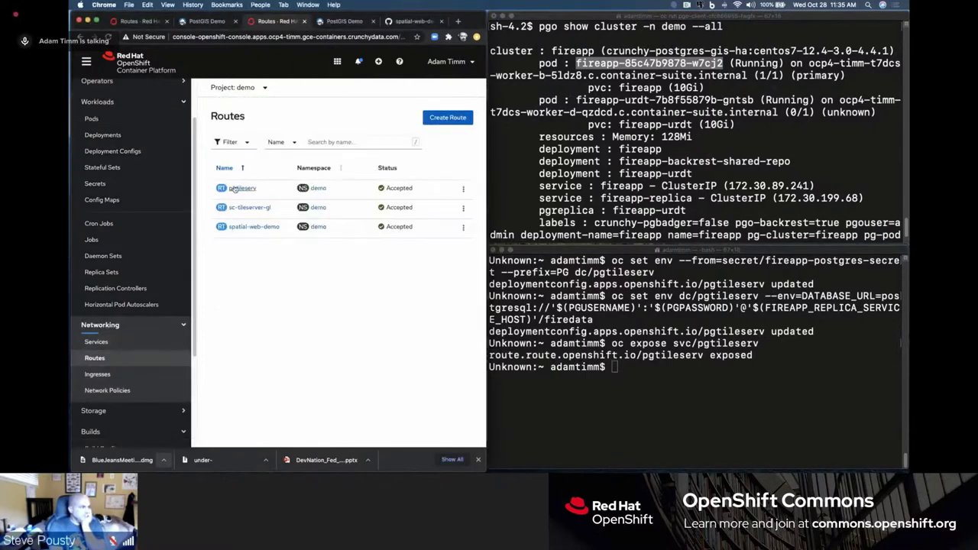
click(96, 21)
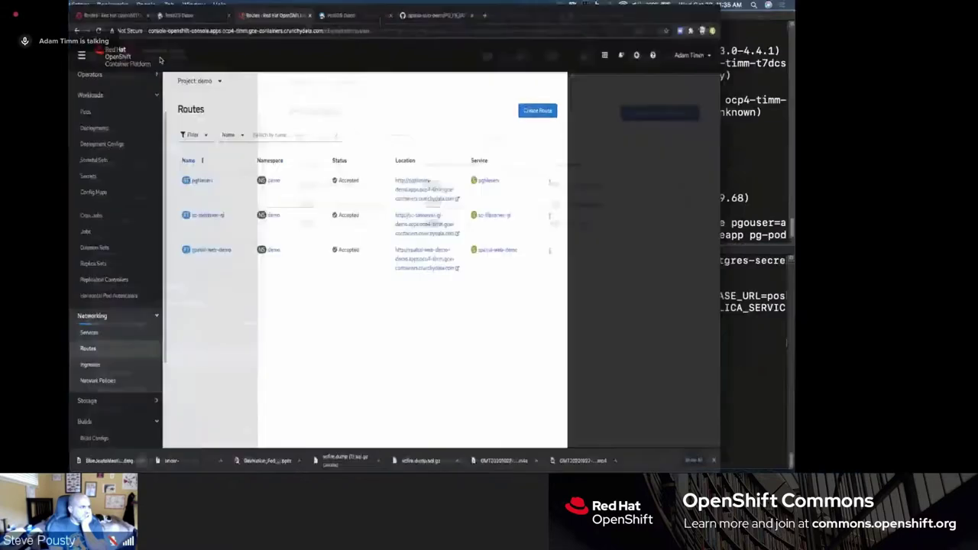
click(486, 178)
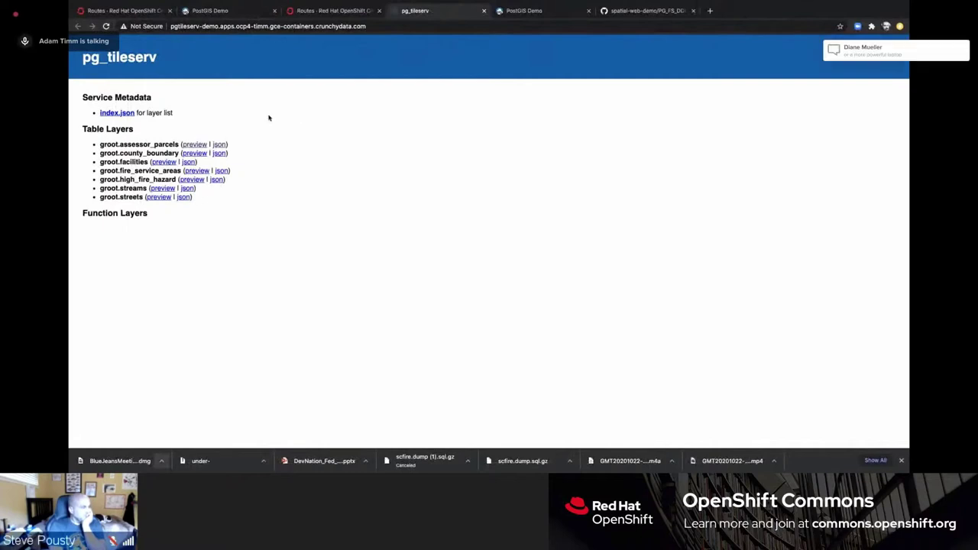
Step: Preview the groot.assessor_parcels layer in pg_tileserv and zoom in to the individual parcels
click(200, 146)
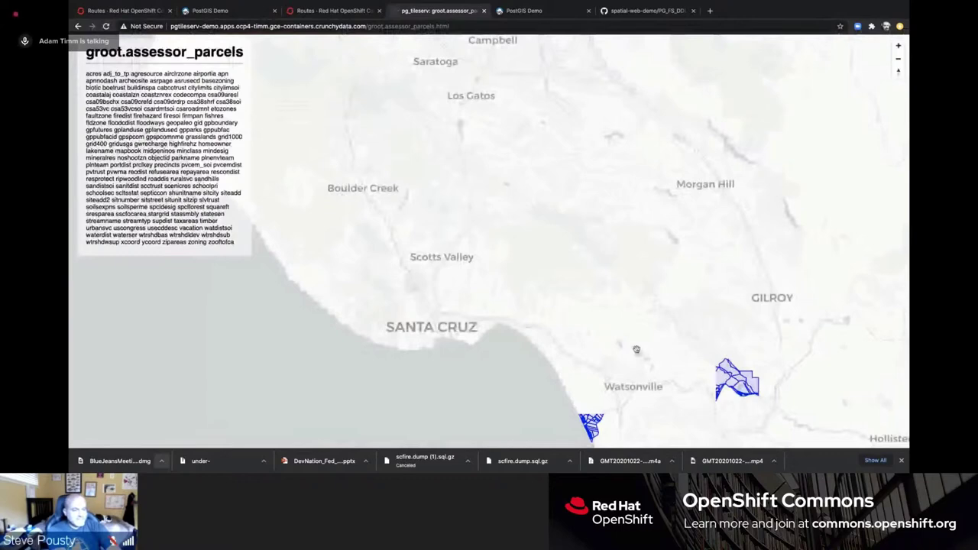
mouse_move(542, 304)
mouse_down()
mouse_move(509, 278)
mouse_move(464, 267)
mouse_move(546, 318)
mouse_up()
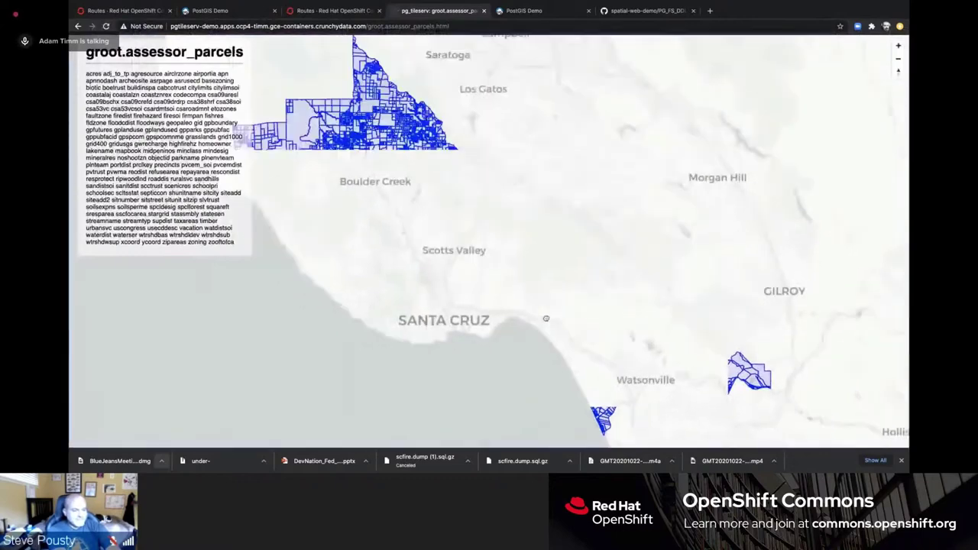
scroll(545, 318, up, 1)
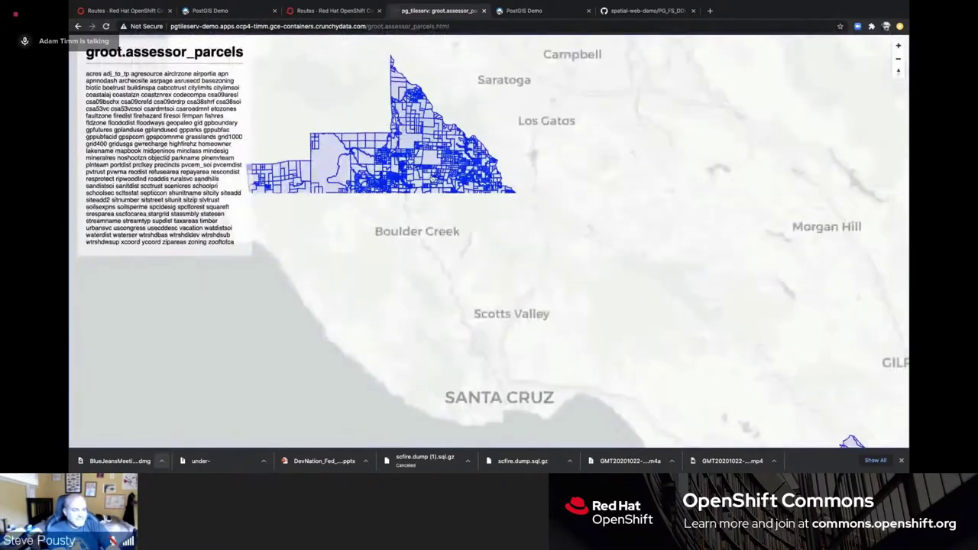
scroll(430, 186, up, 2)
scroll(430, 186, up, 1)
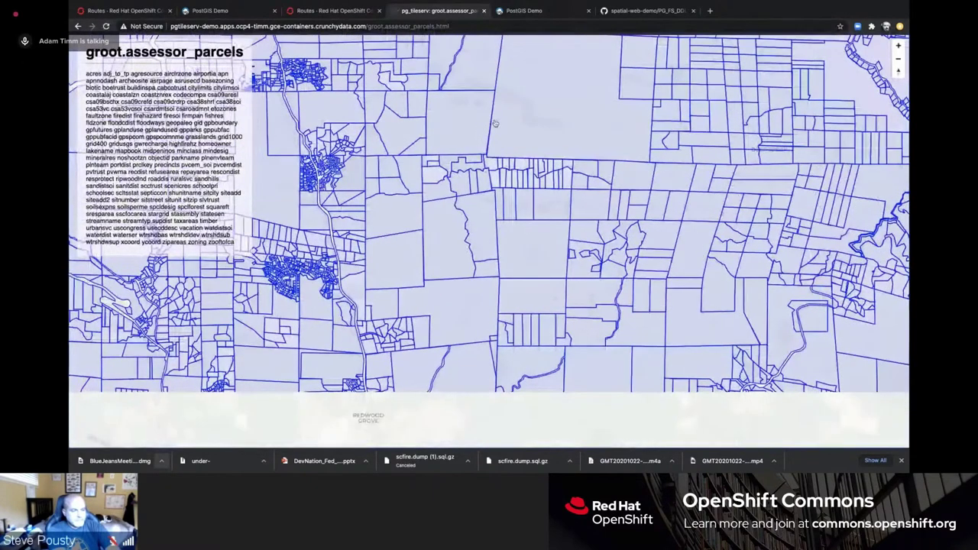
Step: Select parcel 067-041-38 under Active Fire Notification and search for parcels within 1000 meters of it
click(483, 233)
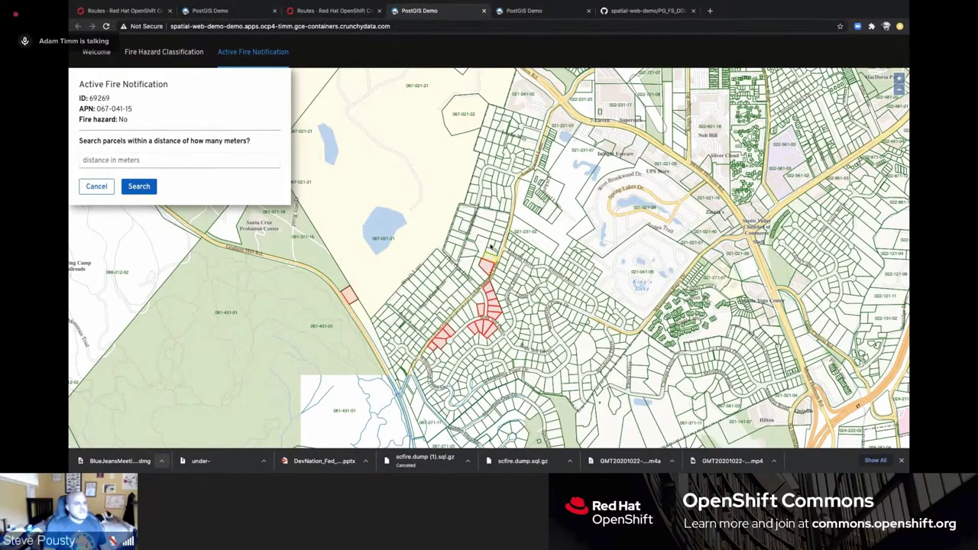
click(492, 246)
click(137, 160)
text(1000)
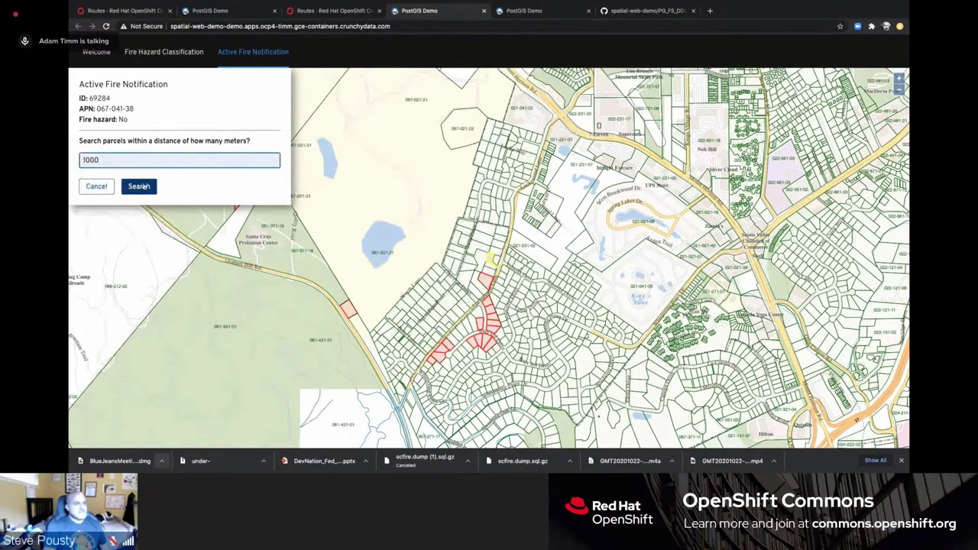
click(144, 186)
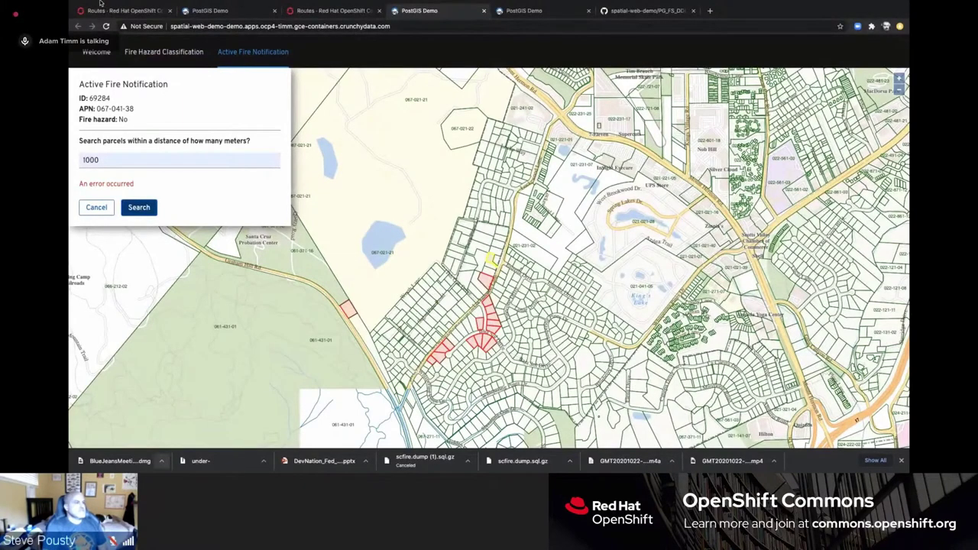
Step: Take the browser out of full screen and switch to the second terminal, clearing its output
key(ctrl+super+f)
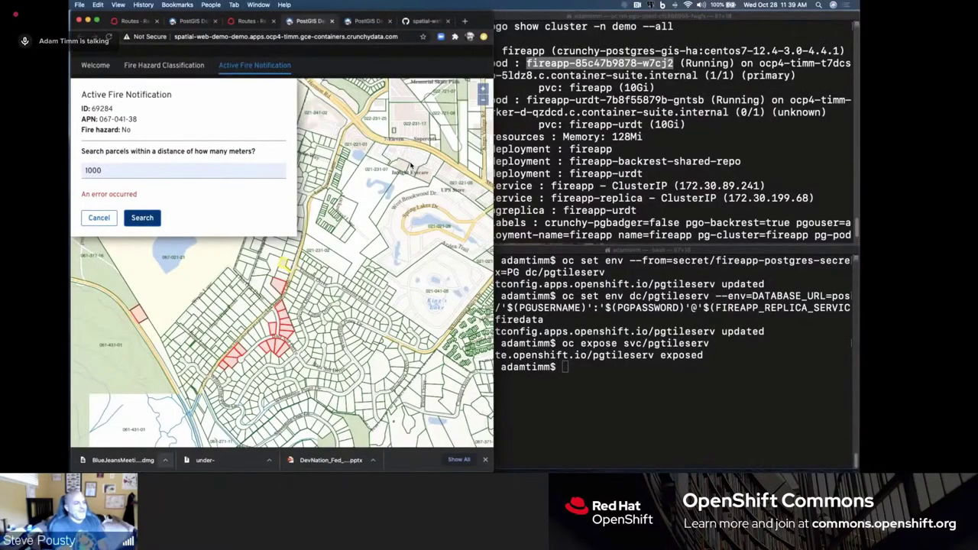
key(super+Tab)
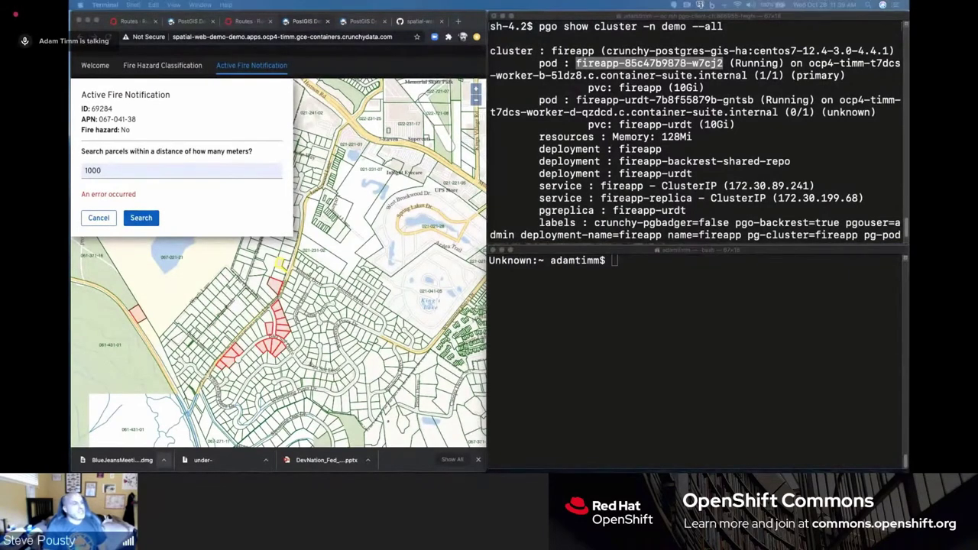
click(743, 271)
text(oc expose svc/pgfeatureserv)
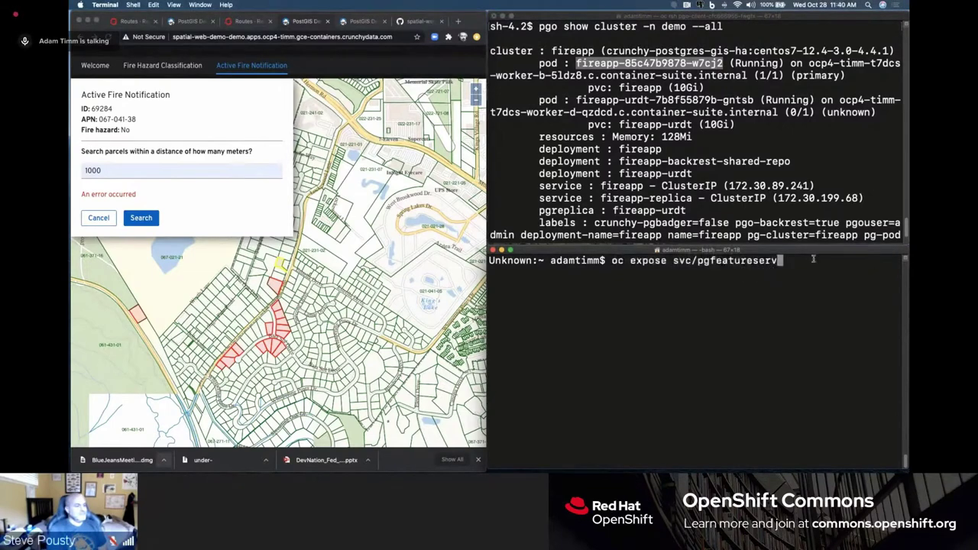
key(BackSpace)
key(BackSpace)
key(BackSpace)
key(BackSpace)
key(BackSpace)
key(BackSpace)
key(BackSpace)
key(BackSpace)
key(BackSpace)
key(BackSpace)
key(BackSpace)
key(BackSpace)
key(BackSpace)
key(BackSpace)
key(BackSpace)
key(BackSpace)
key(BackSpace)
key(BackSpace)
key(BackSpace)
key(BackSpace)
key(BackSpace)
key(BackSpace)
key(BackSpace)
key(BackSpace)
key(BackSpace)
key(BackSpace)
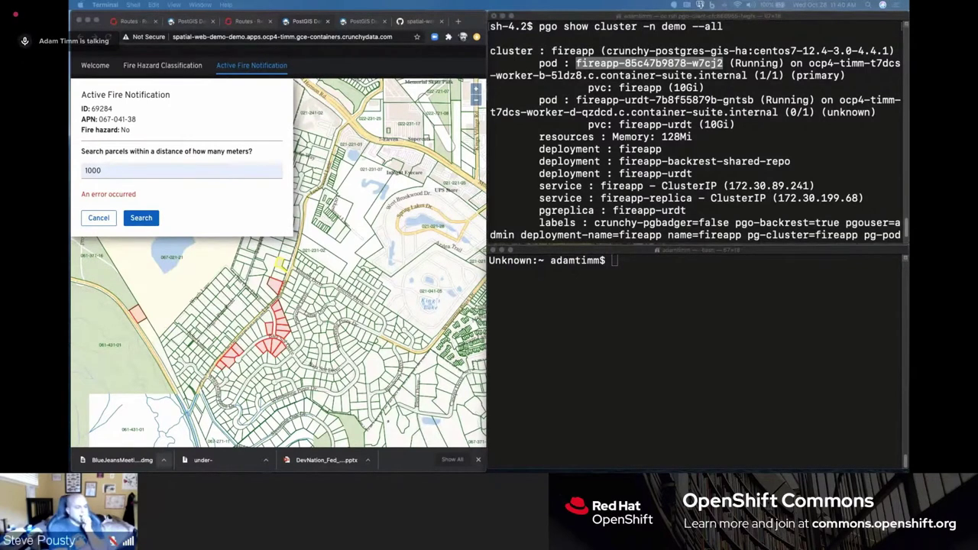
Step: Deploy pramsey/pg_featureserv with oc new-app in the second terminal
click(601, 244)
text(oc new-app pramsey/pg_featureserv)
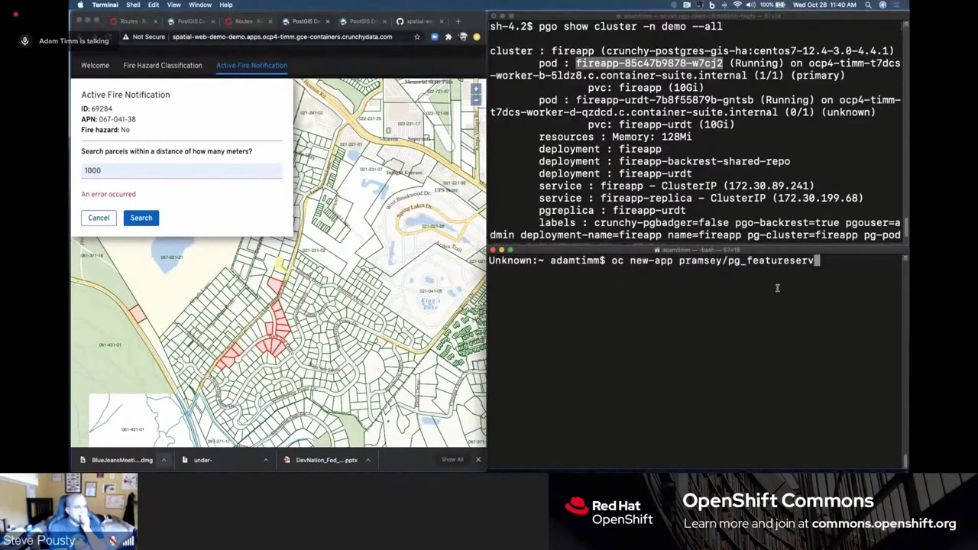
key(Return)
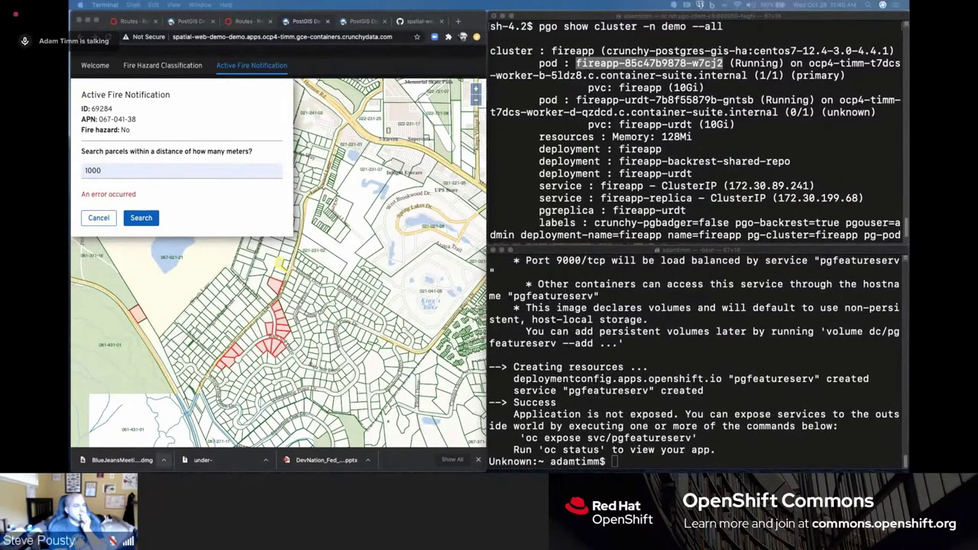
Step: Run oc set env --from=secret/fireapp-postgres-secret --prefix=PG dc/pgfeatureserv and clear the second terminal
click(638, 463)
key(super+v)
key(Return)
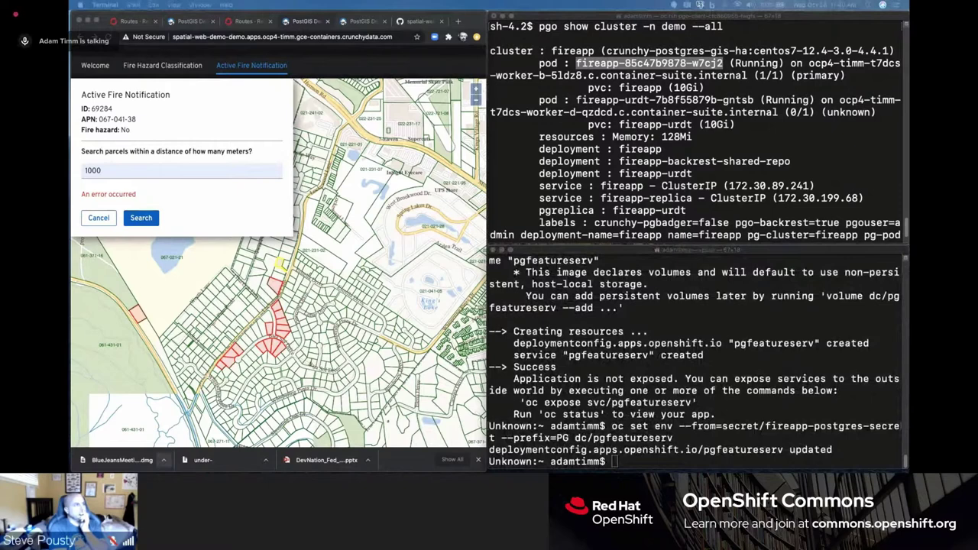
click(614, 461)
text(clear)
key(Return)
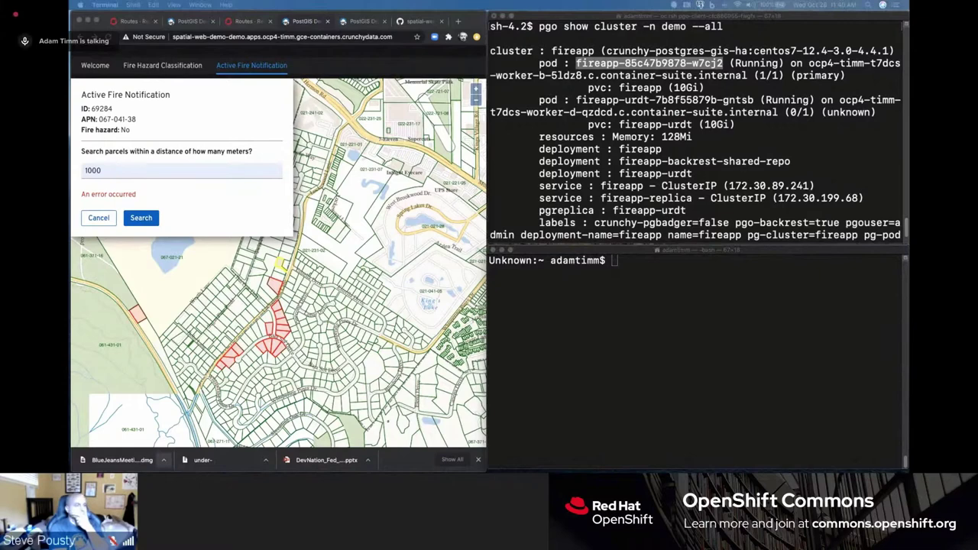
Step: Run oc set env dc/pgfeatureserv --env=DATABASE_URL=postgresql://'$(PGUSERNAME)':'$(PGPASSWORD)'@'$(FIREAPP_SERVICE_HOST)'/firedata
click(625, 267)
key(super+v)
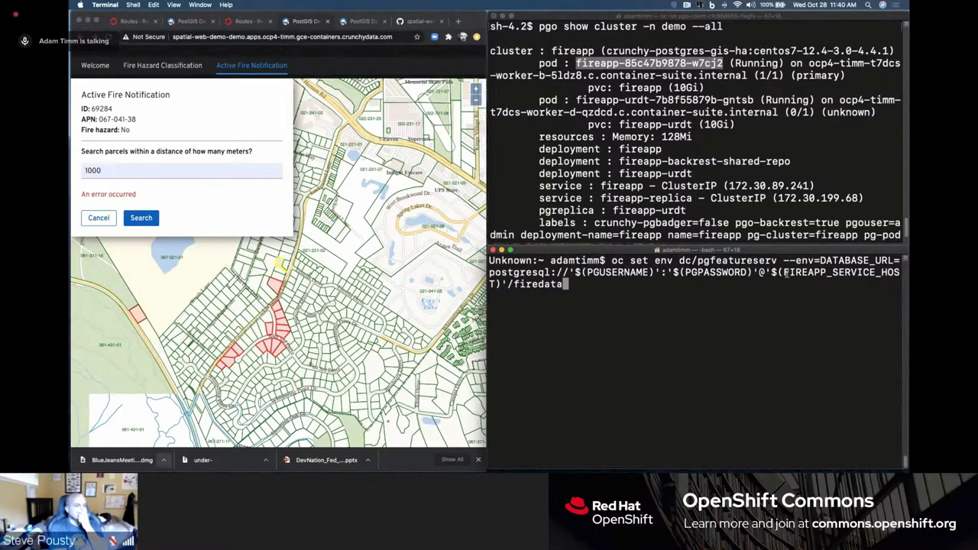
drag(786, 273, 876, 273)
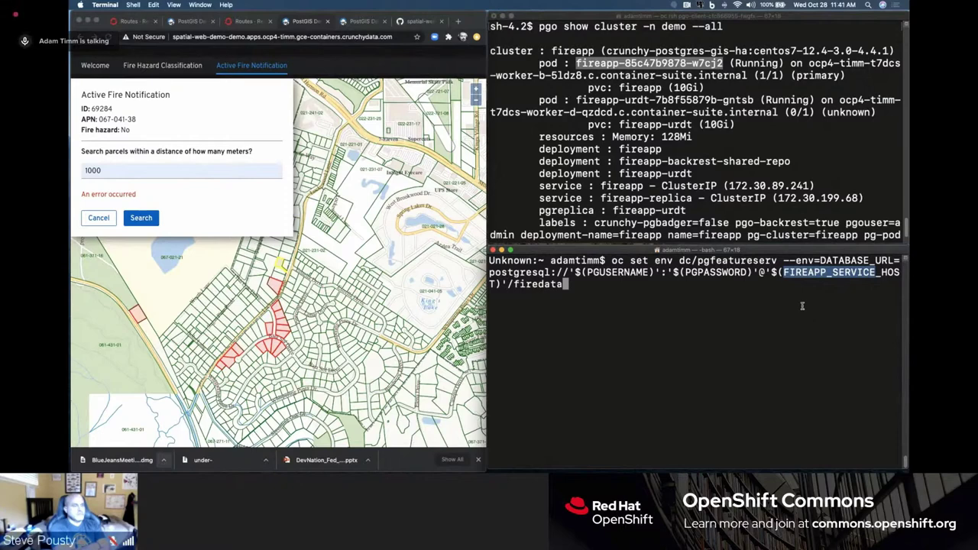
key(Return)
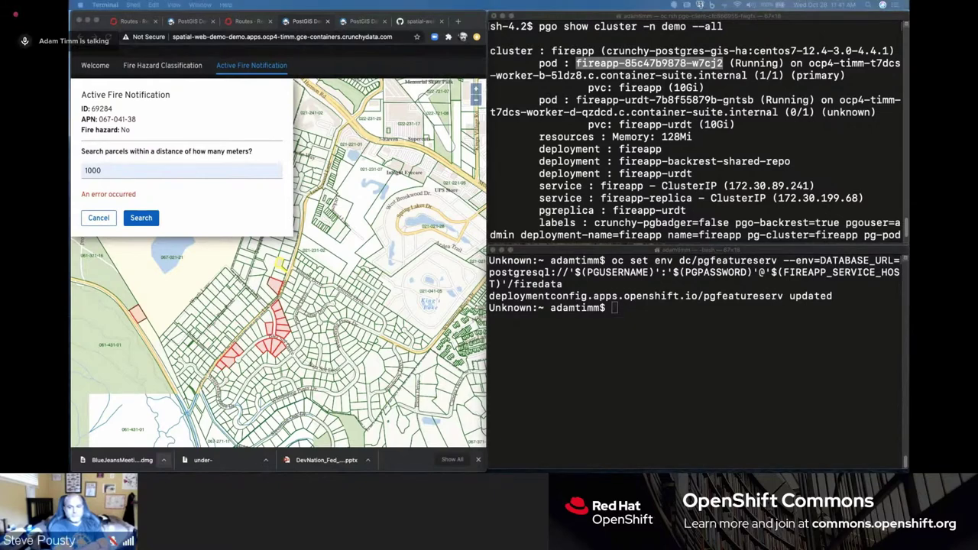
Step: Expose the pg_featureserv service with oc expose svc/pgfeatureserv
click(676, 306)
text(oc expose svc/pgfeatureserv)
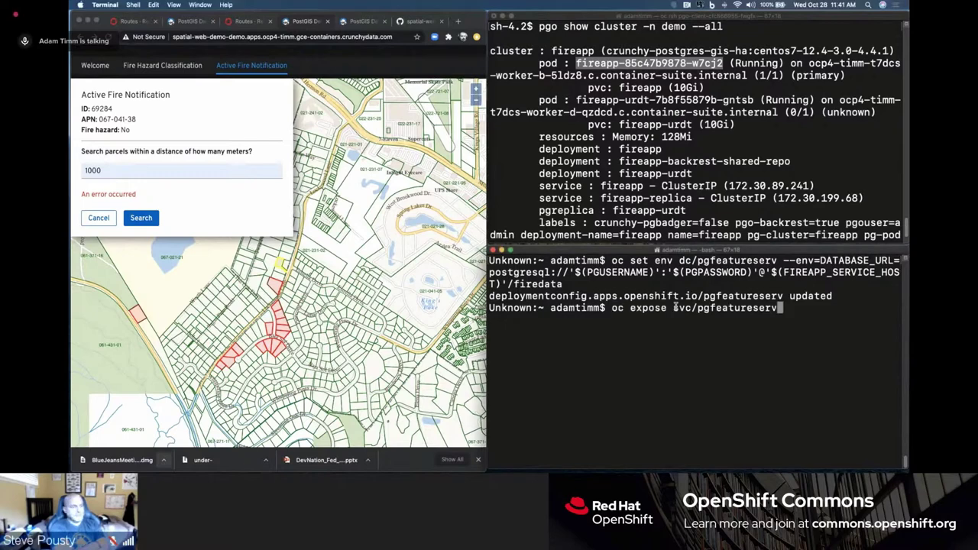
key(Return)
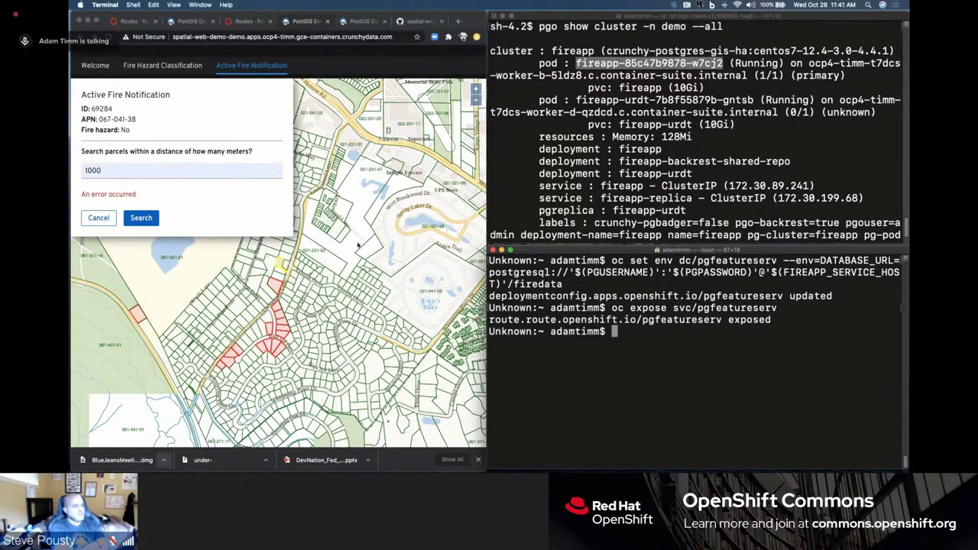
Step: Return to the demo project's routes in the full-screen browser and open the pgfeatureserv route's location
click(96, 21)
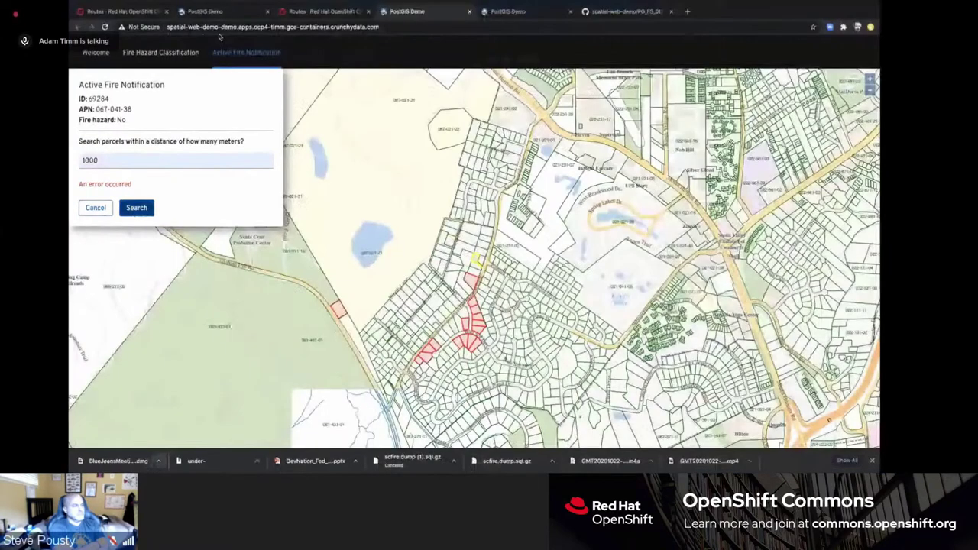
key(ctrl+shift+Tab)
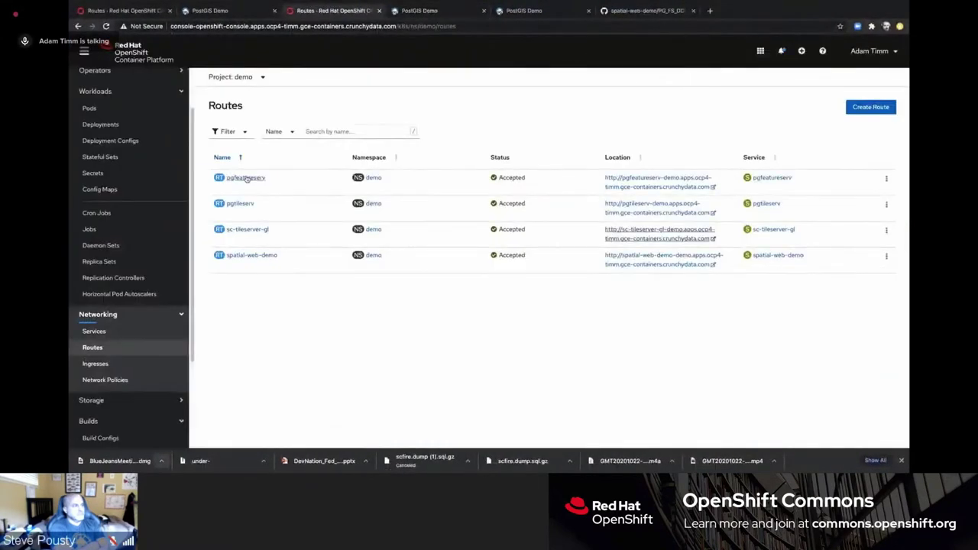
click(622, 177)
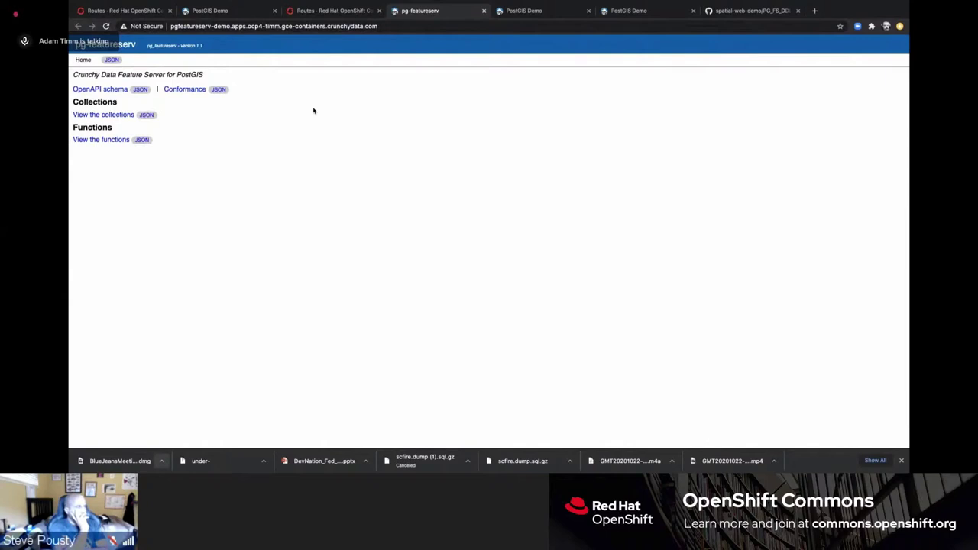
Step: Review the feature collections and the functions published by pg_featureserv, returning to its home page
click(119, 114)
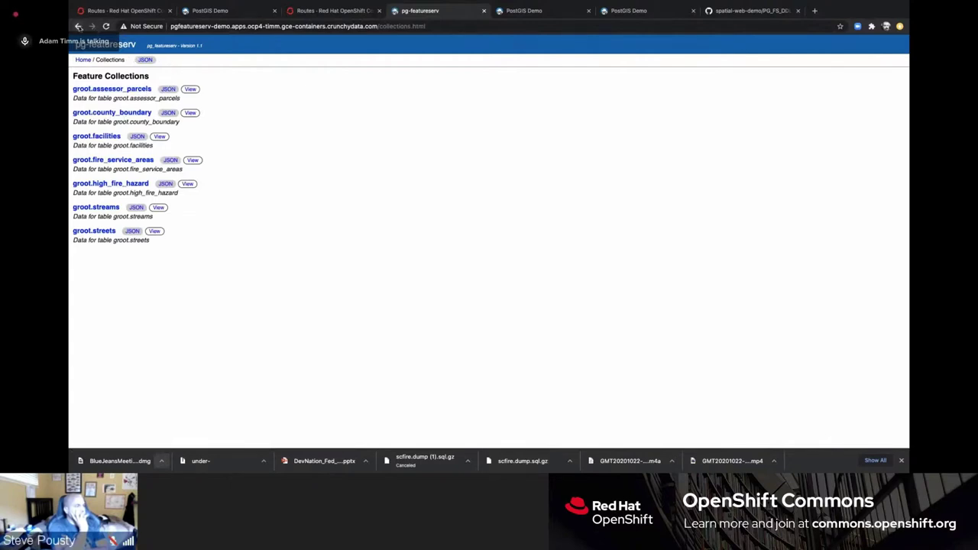
click(78, 26)
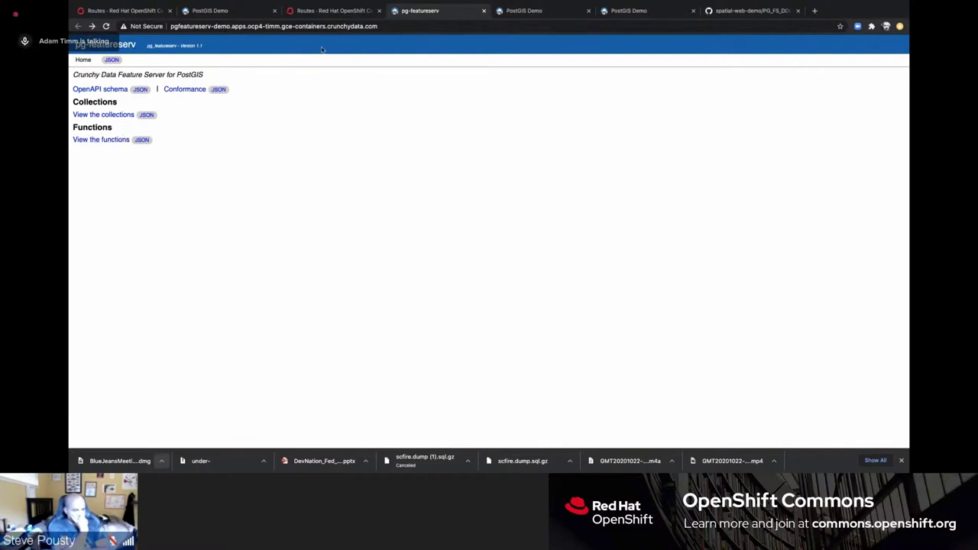
click(116, 140)
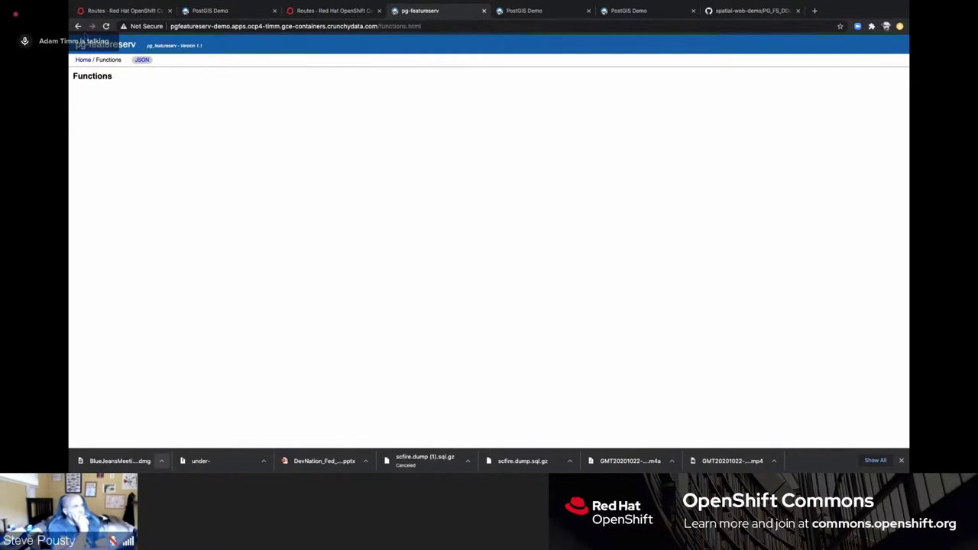
click(77, 26)
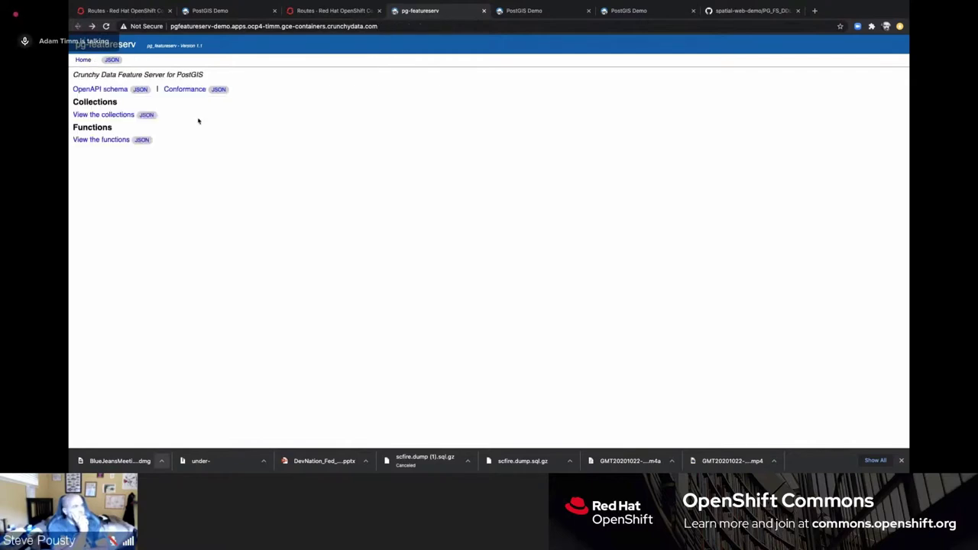
Step: Reload the PostGIS Demo web application and try to classify parcel 067-041-15 as a fire hazard
click(533, 13)
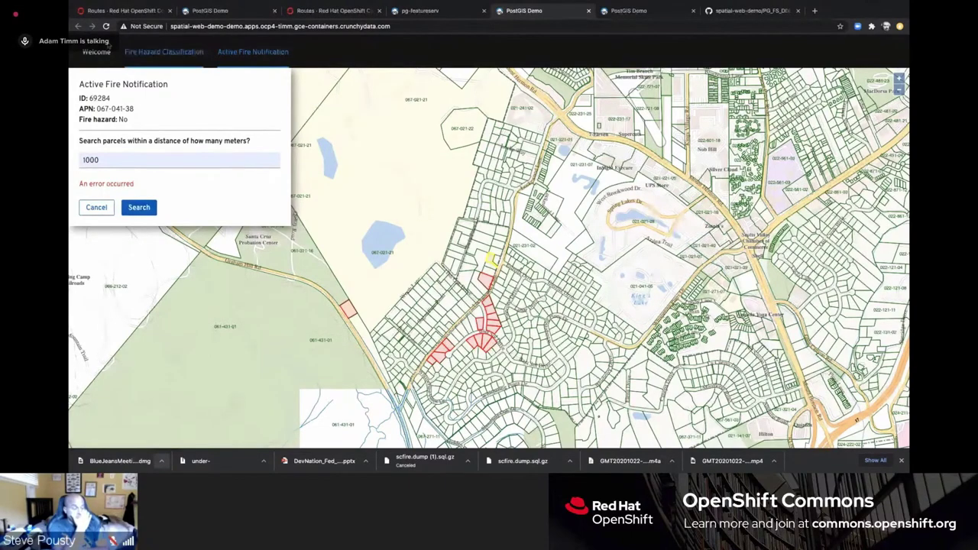
click(105, 26)
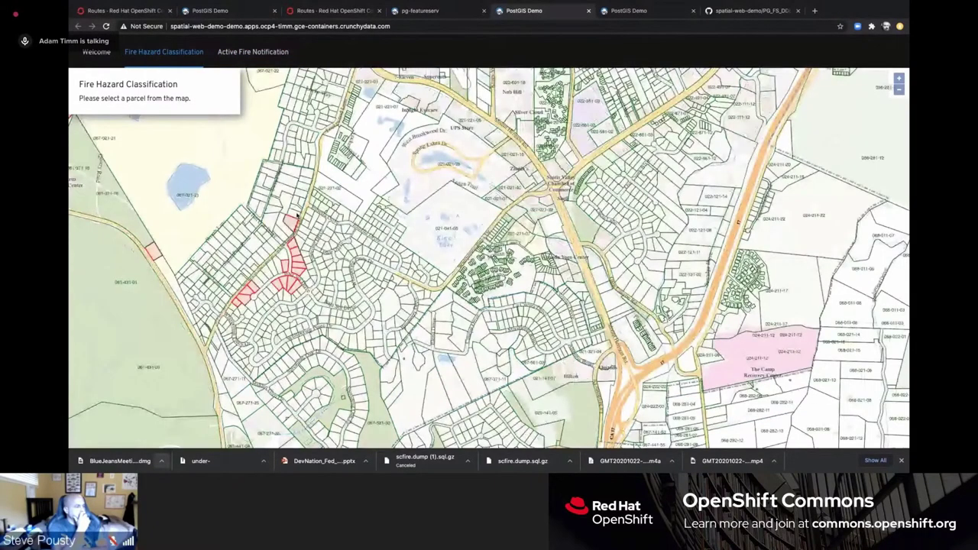
click(296, 217)
click(151, 157)
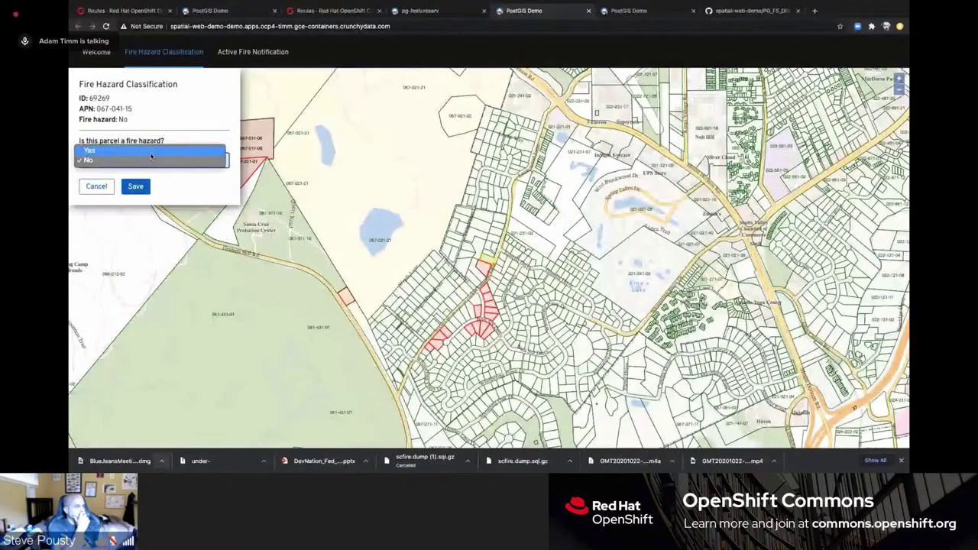
click(152, 156)
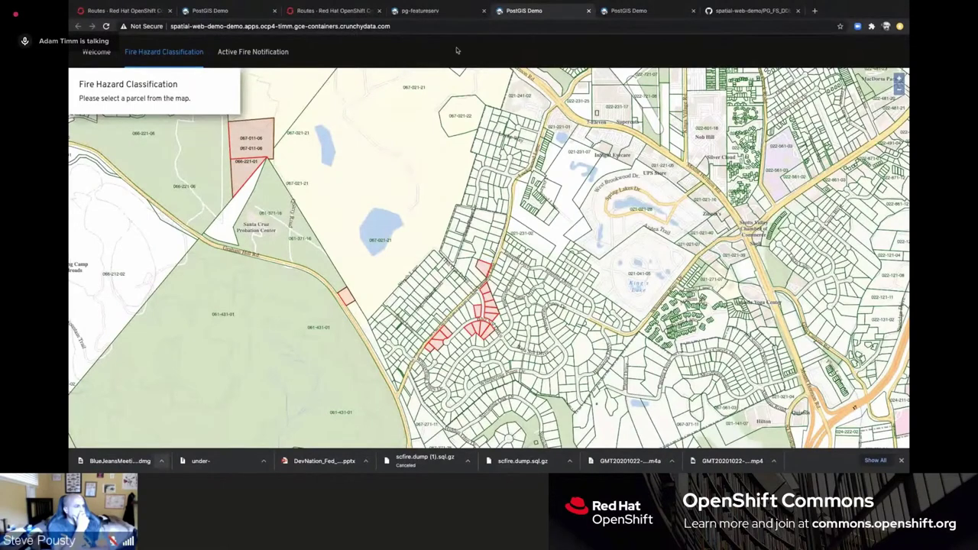
Step: Examine the parcel_withindist and parcel_set_firehazard function definitions in PG_FS_DDL.sql in the spatial-web-demo repository
click(735, 14)
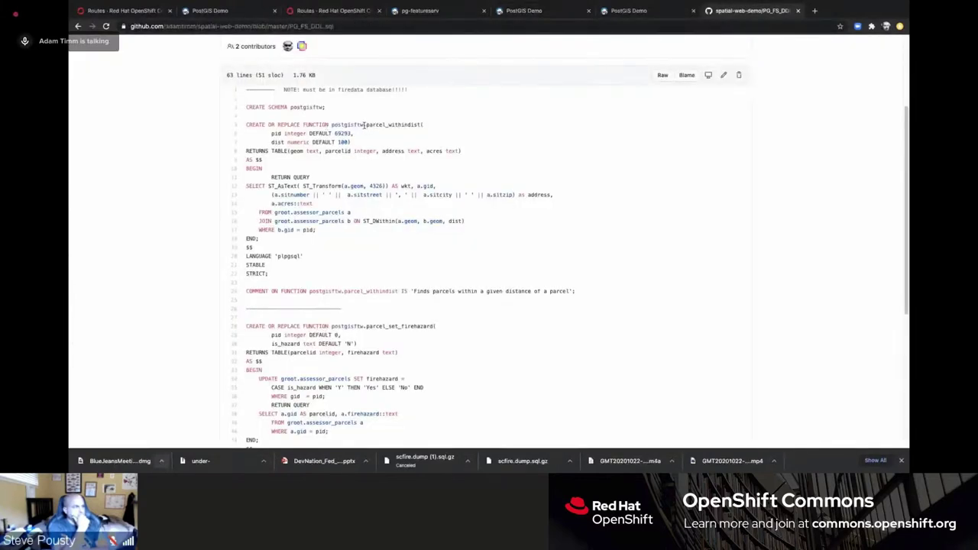
drag(366, 124, 430, 130)
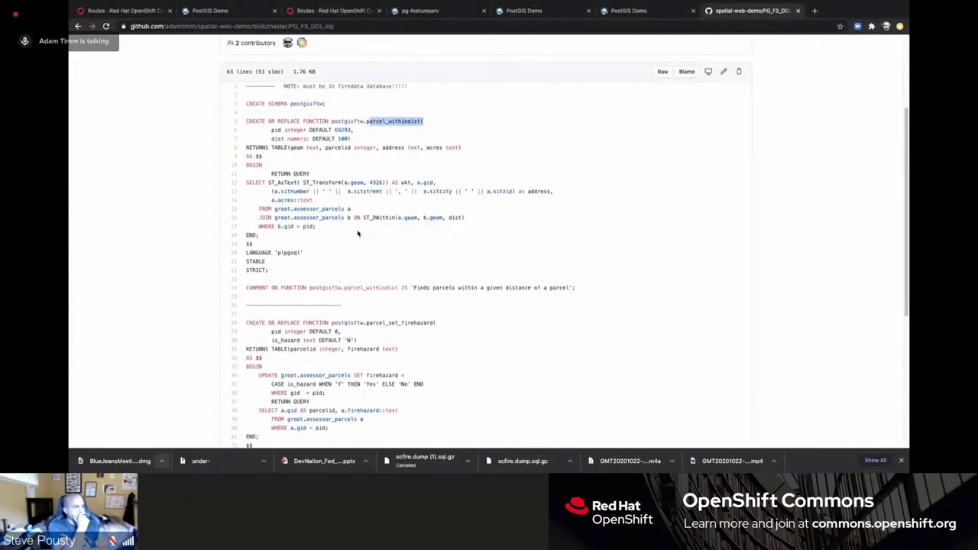
scroll(358, 233, down, 1)
scroll(357, 233, down, 1)
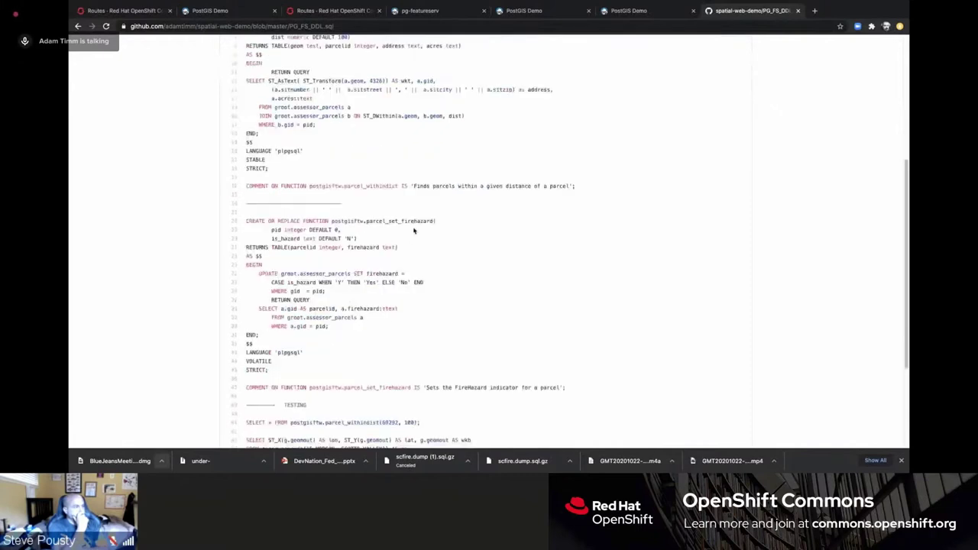
drag(365, 221, 436, 222)
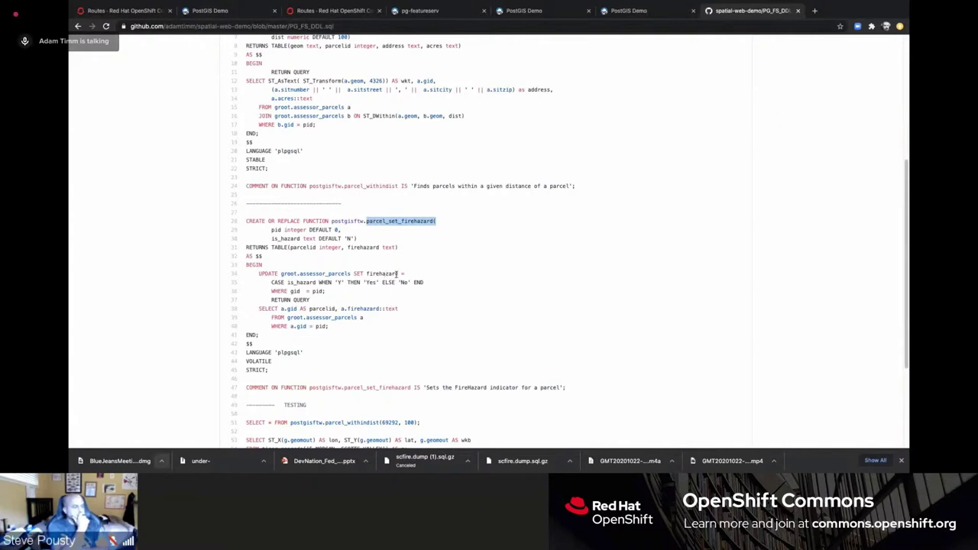
scroll(371, 218, down, 3)
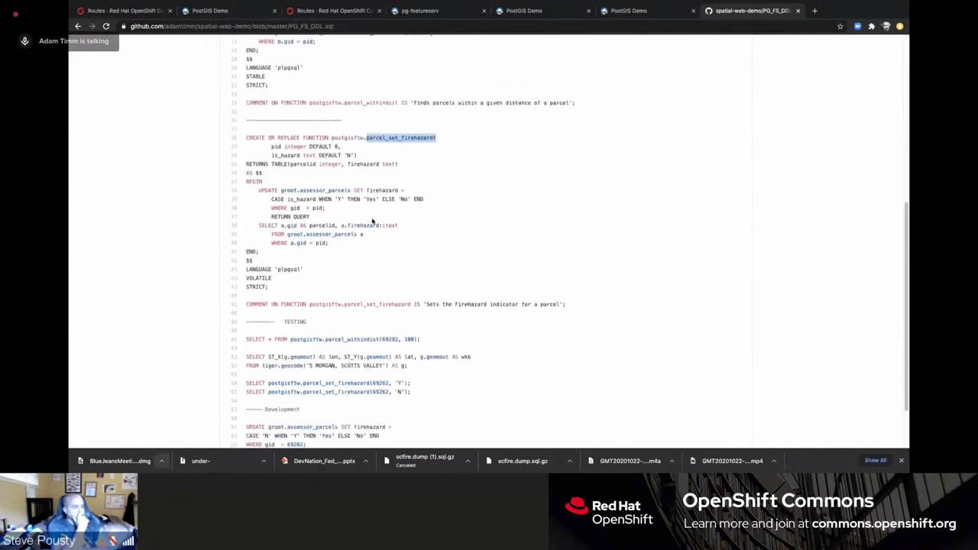
scroll(372, 221, up, 4)
scroll(372, 221, up, 2)
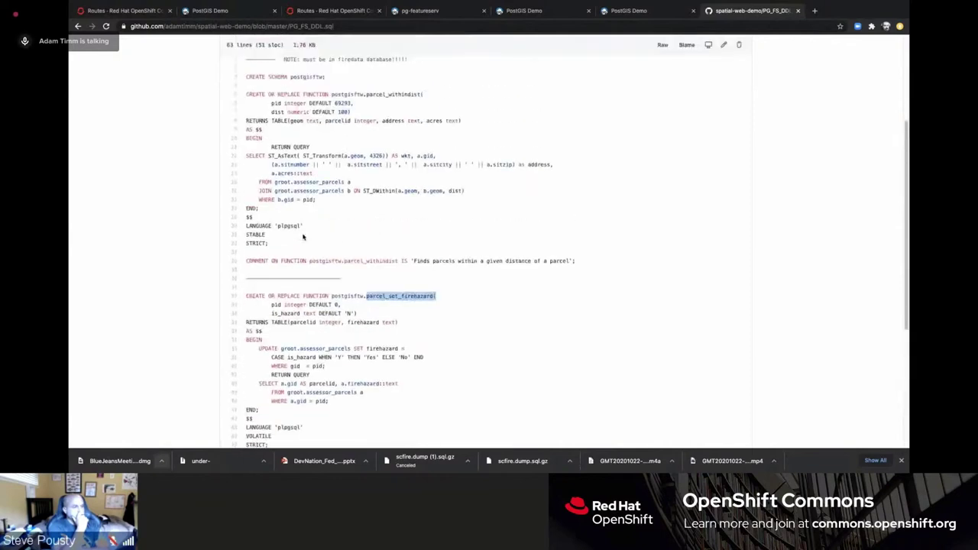
scroll(303, 237, up, 1)
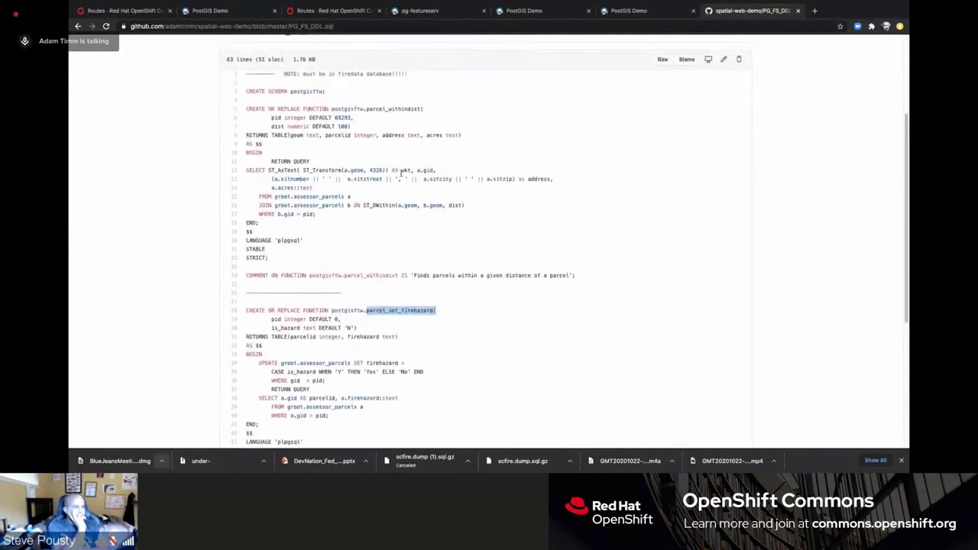
scroll(385, 166, up, 5)
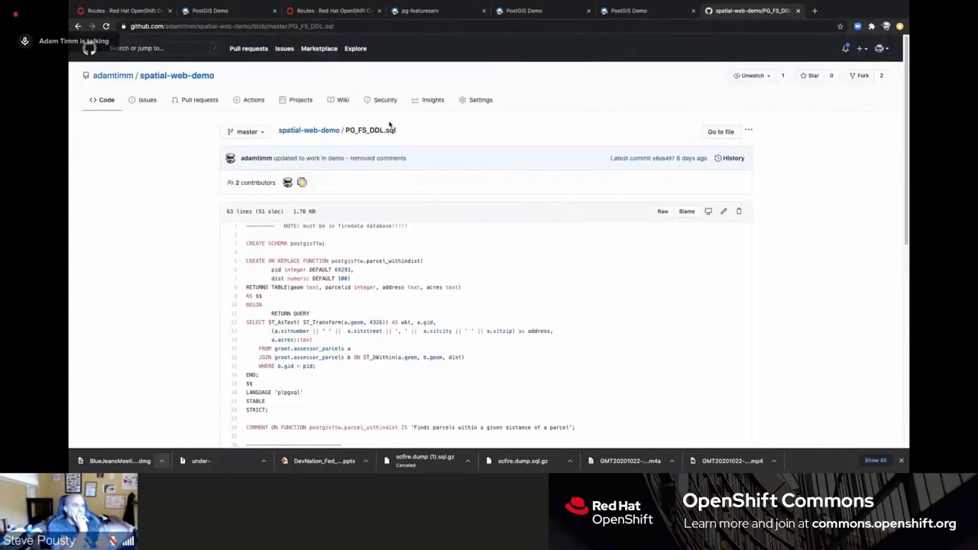
drag(369, 131, 385, 133)
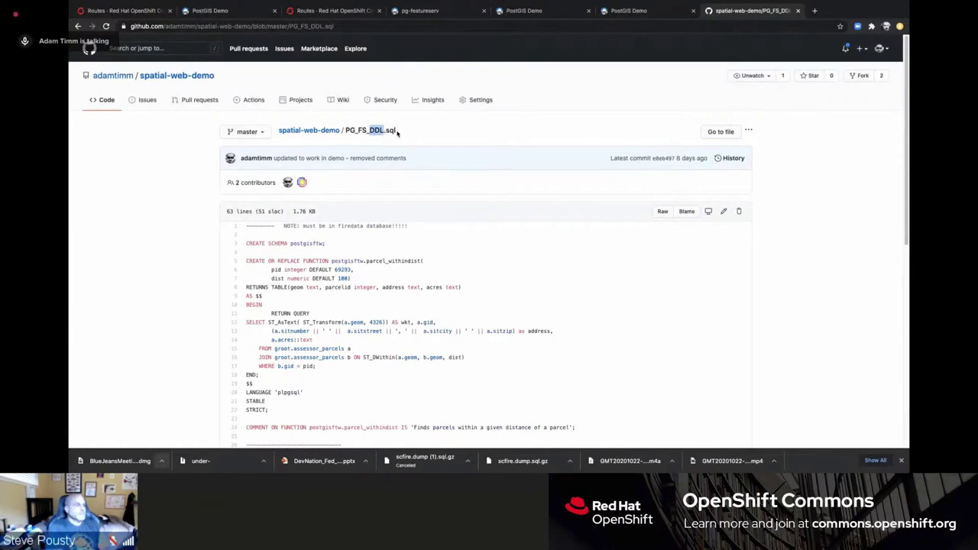
click(399, 135)
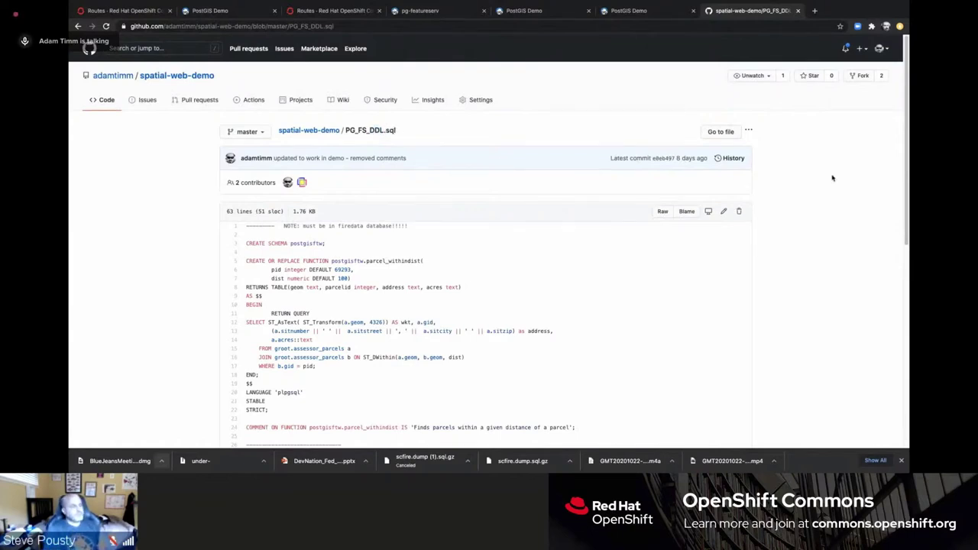
Step: Leave the full-screen browser for the terminals and copy the primary pod's name, fireapp-85c47b9878-w7cj2, from the cluster listing
mouse_move(148, 4)
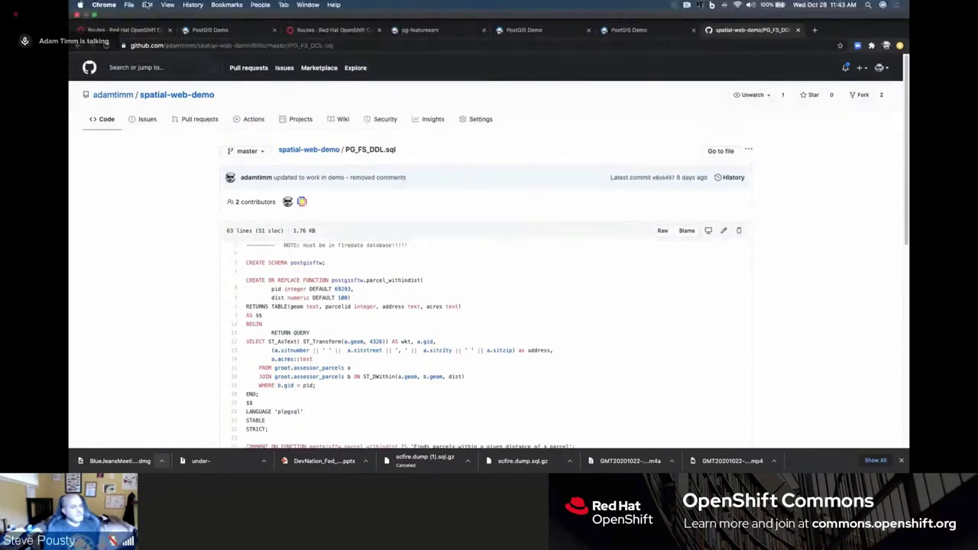
click(94, 15)
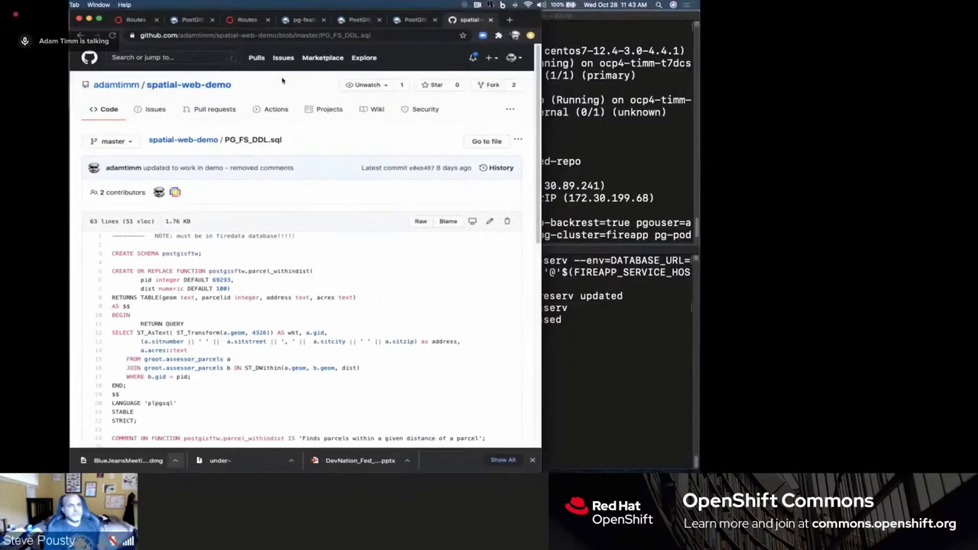
key(super+Tab)
key(Up)
key(Down)
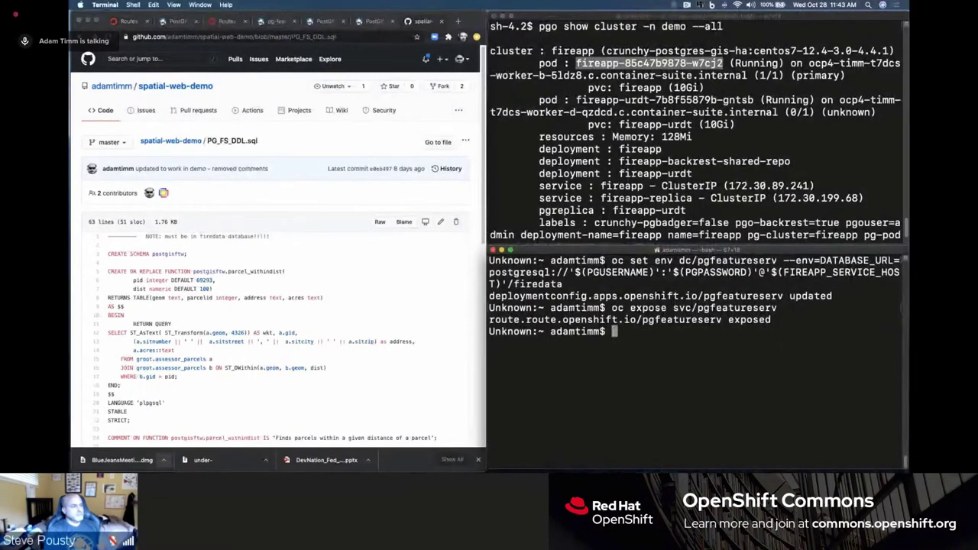
click(692, 65)
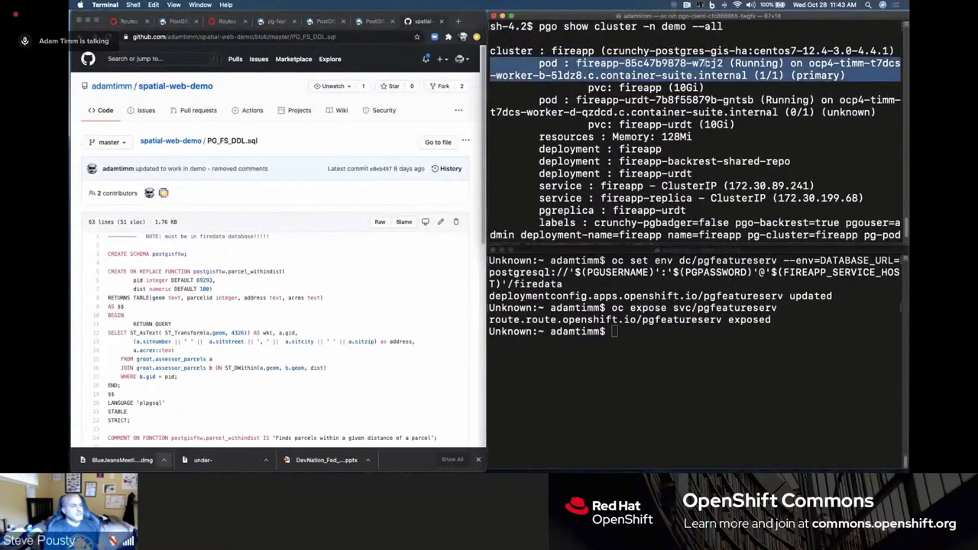
click(716, 62)
drag(718, 64, 578, 63)
key(super+c)
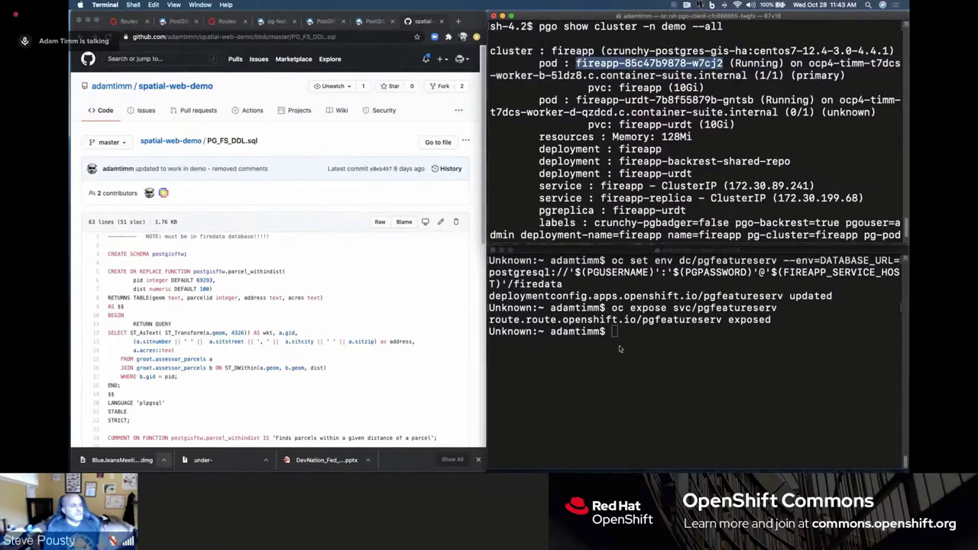
Step: Open a remote shell in the primary database pod with oc rsh fireapp-85c47b9878-w7cj2
click(619, 345)
key(super+v)
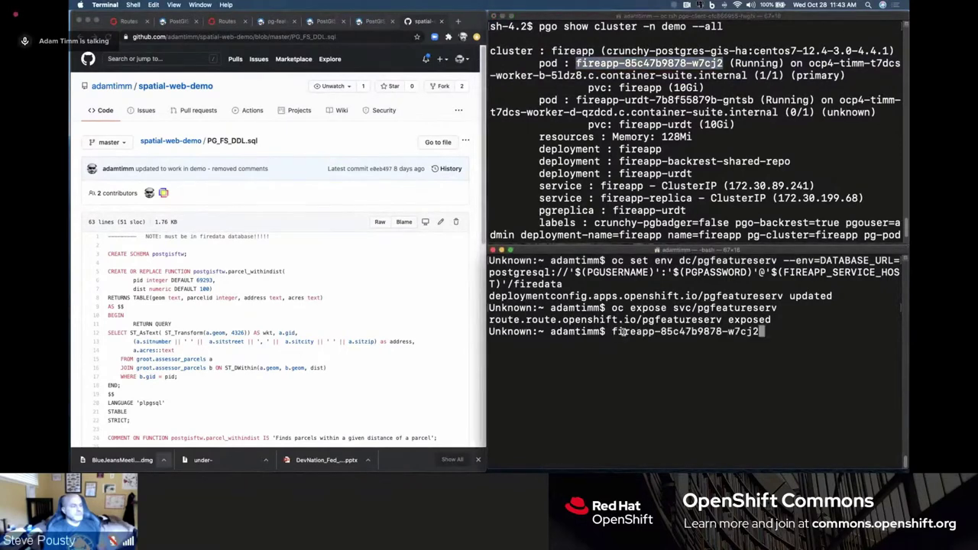
key(Up)
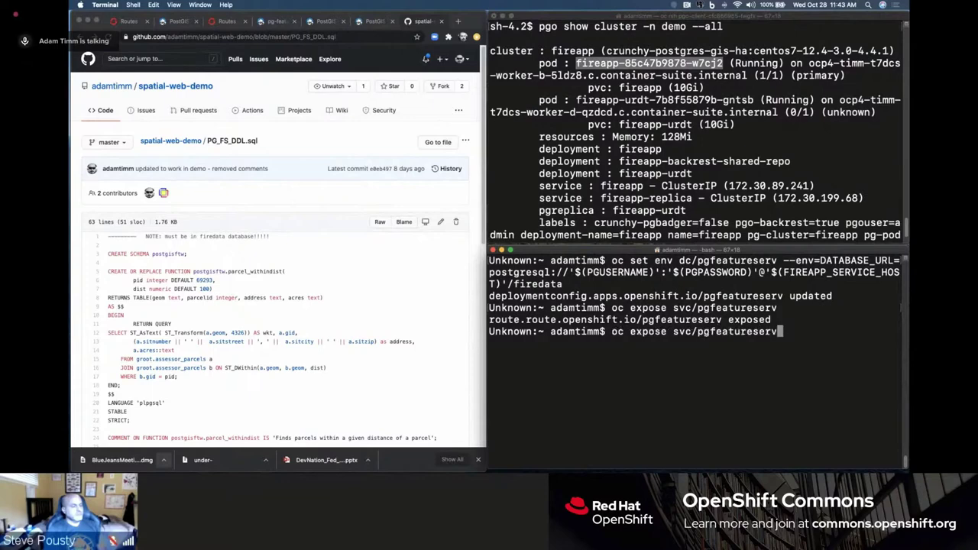
key(BackSpace)
key(BackSpace)
key(BackSpace)
key(BackSpace)
key(BackSpace)
key(BackSpace)
key(BackSpace)
key(BackSpace)
key(BackSpace)
key(BackSpace)
key(BackSpace)
key(BackSpace)
key(BackSpace)
key(BackSpace)
key(BackSpace)
key(BackSpace)
key(BackSpace)
key(BackSpace)
key(BackSpace)
key(BackSpace)
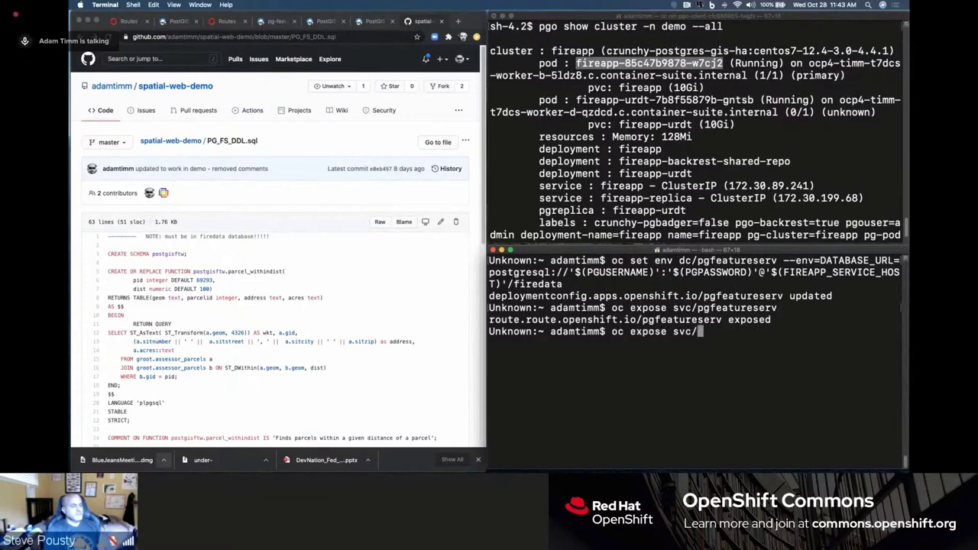
key(BackSpace)
key(BackSpace)
key(BackSpace)
key(BackSpace)
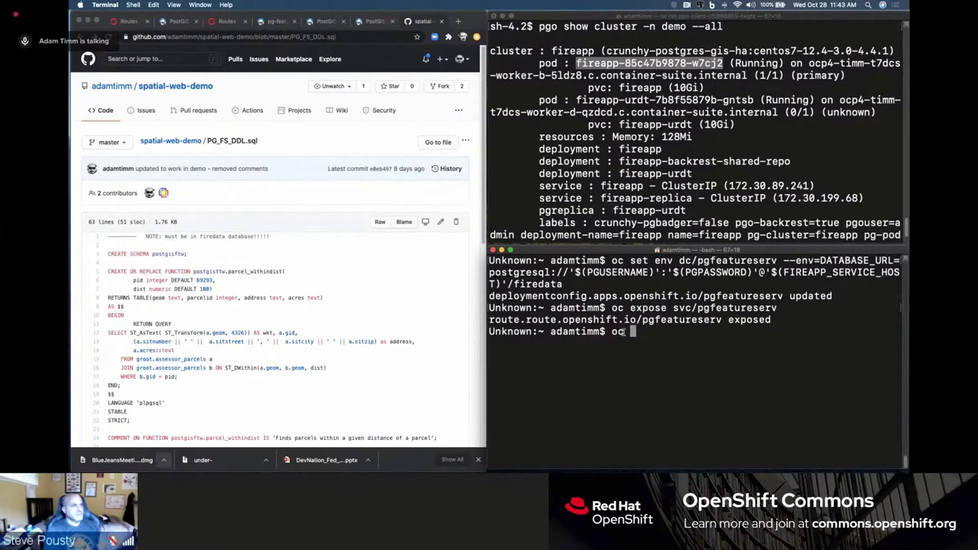
drag(187, 254, 110, 252)
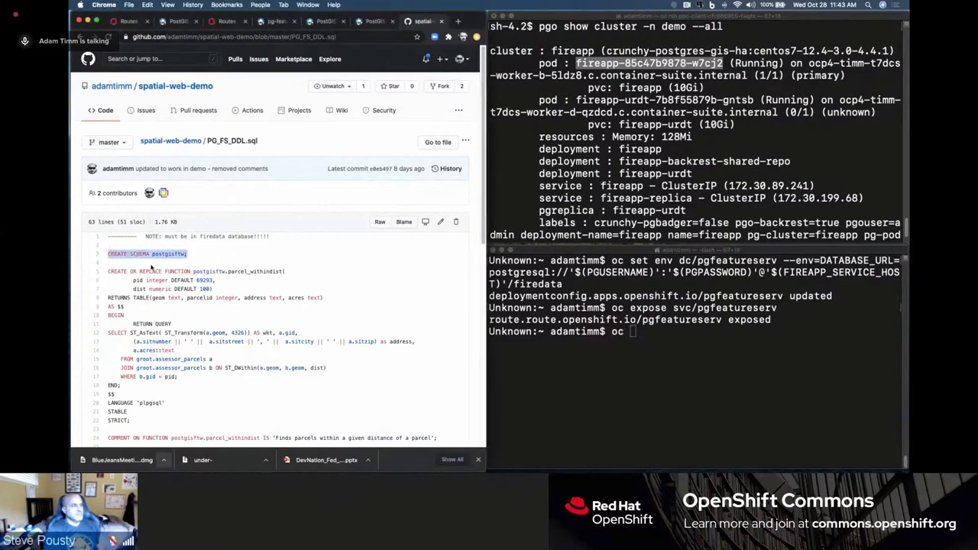
click(694, 332)
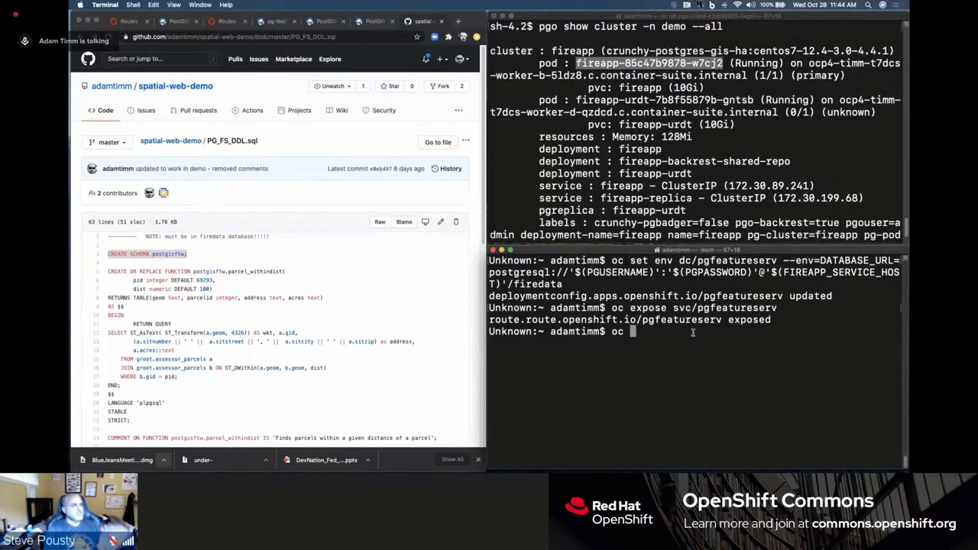
key(super+v)
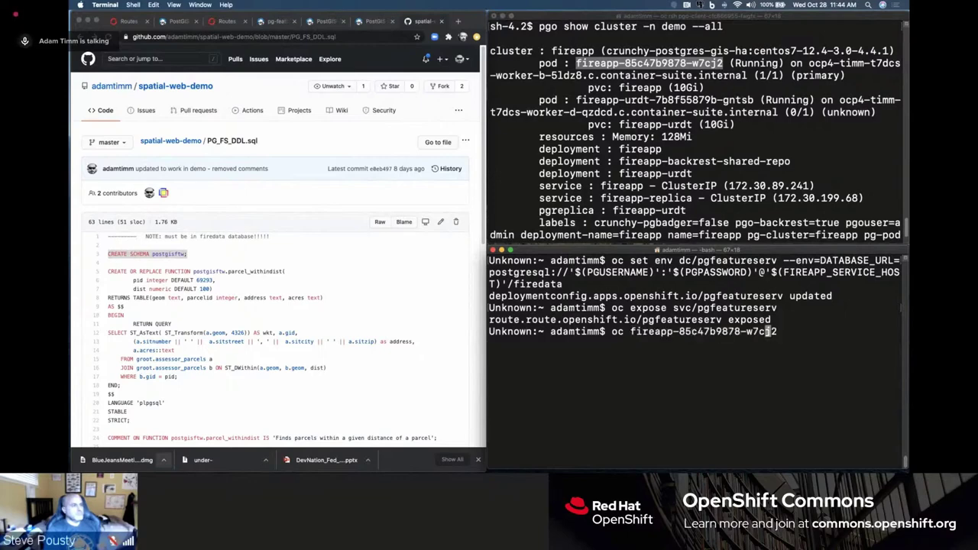
key(Left)
key(Left)
key(Left)
key(Left)
key(Left)
key(Left)
key(Left)
key(Left)
key(Left)
key(Left)
key(Left)
key(Left)
key(Left)
key(Left)
key(Left)
key(Left)
text(rsh)
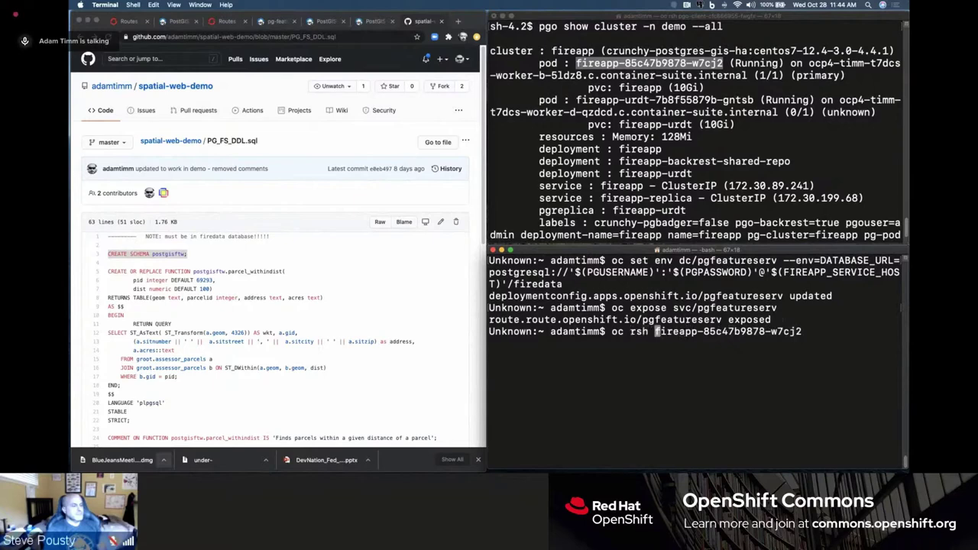
key(Return)
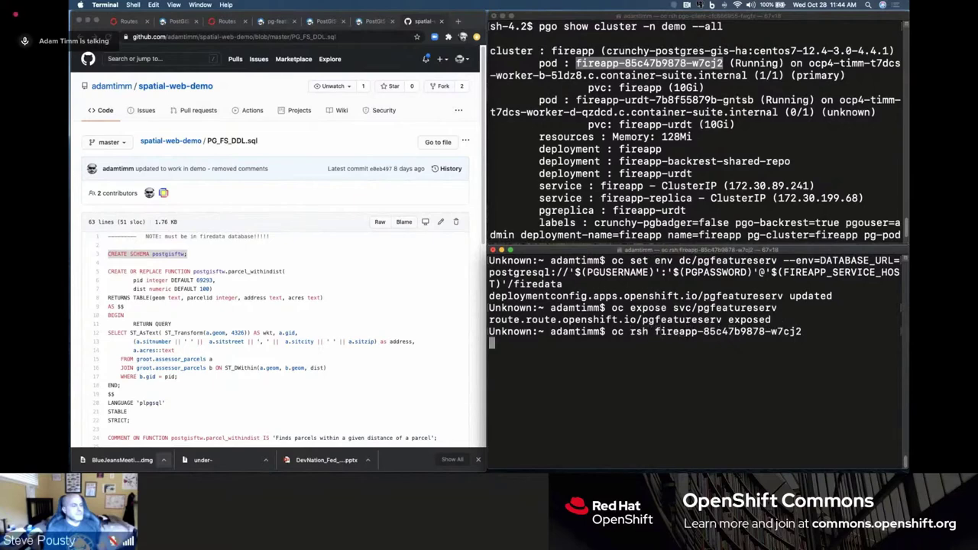
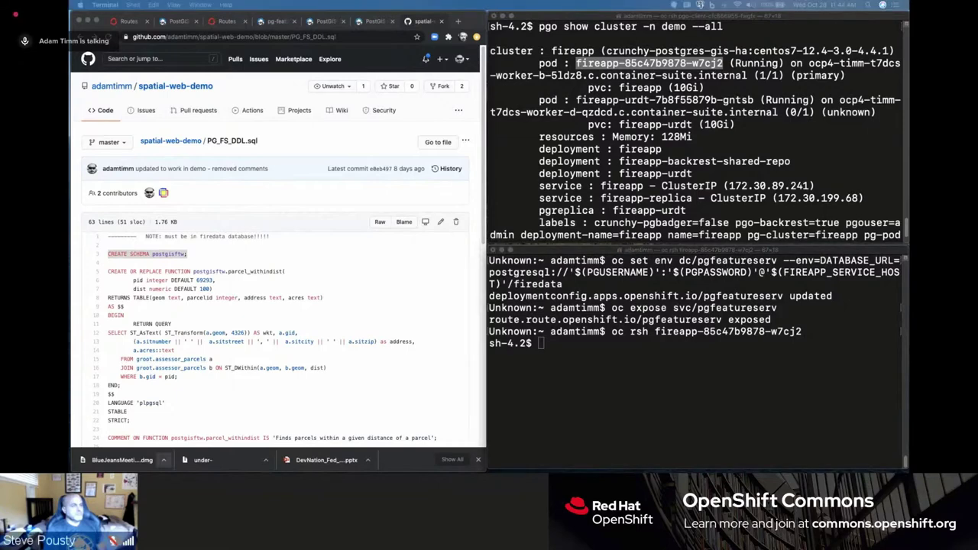
Step: Try to download PG_FS_DDL.sql with curl and run it through psql on firedata as postgres with the database password, repeating the command once
click(784, 381)
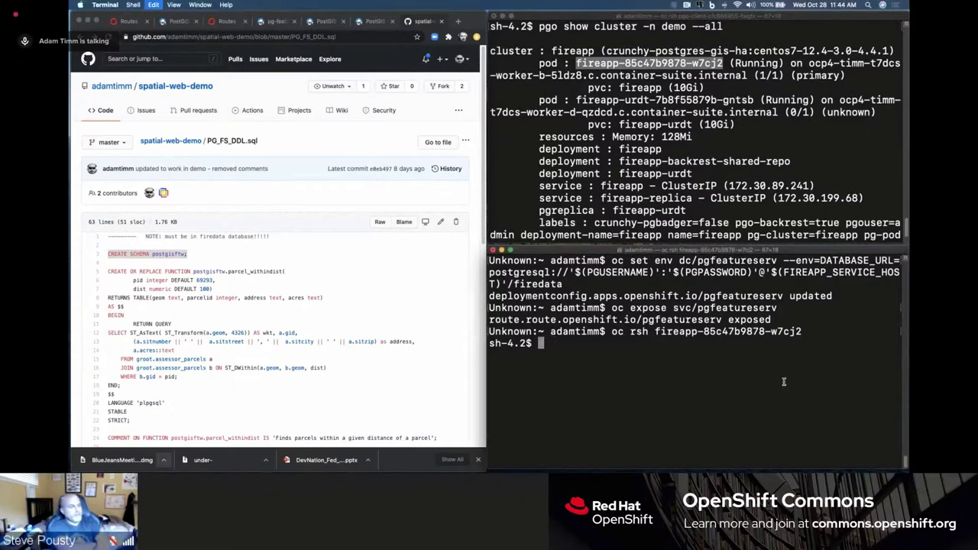
key(super+v)
key(Return)
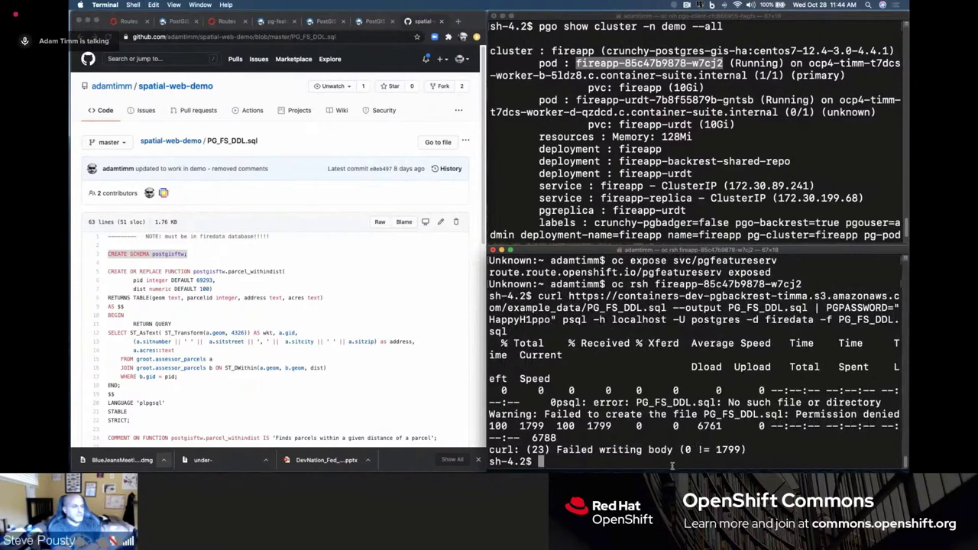
key(Up)
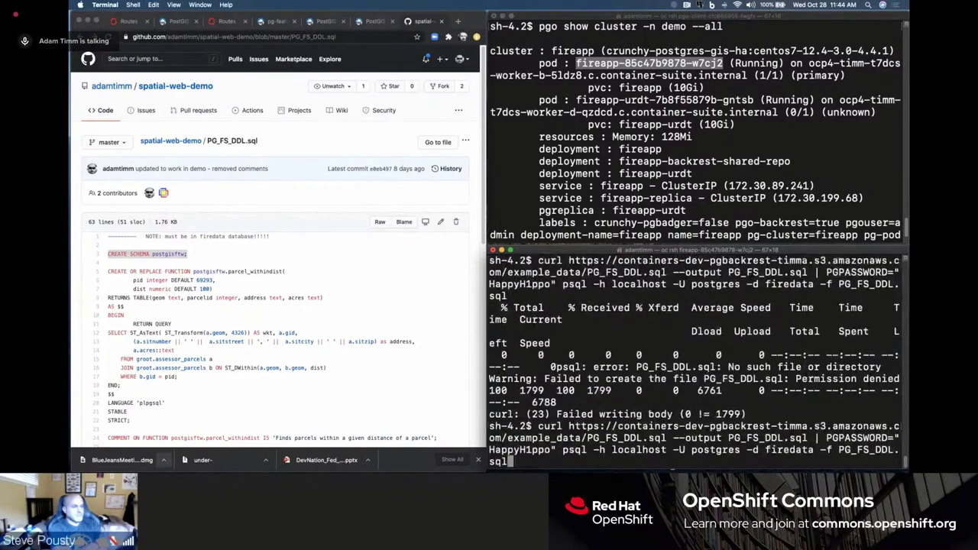
key(Return)
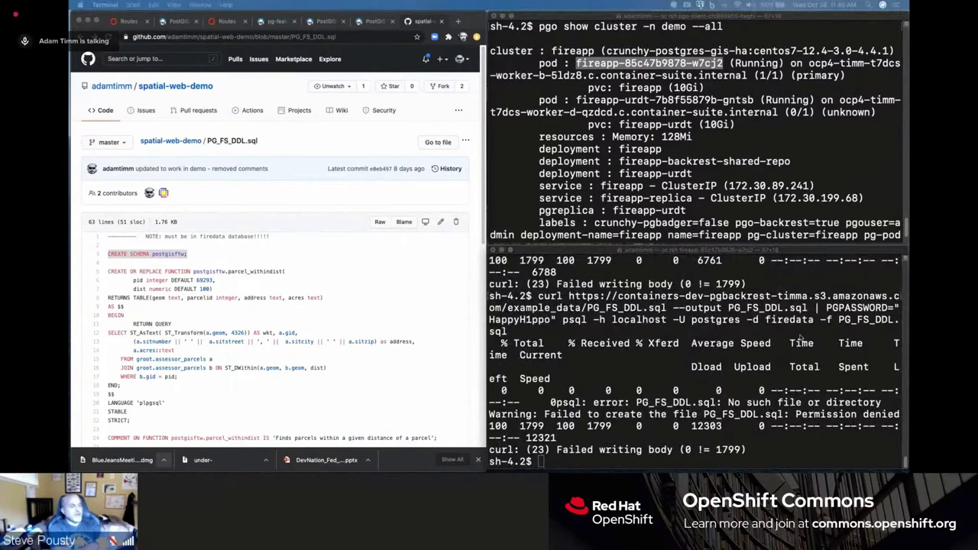
Step: Change to the tmp directory and rerun the PG_FS_DDL.sql download and psql import into firedata with the postgres password, executing the command twice
click(659, 461)
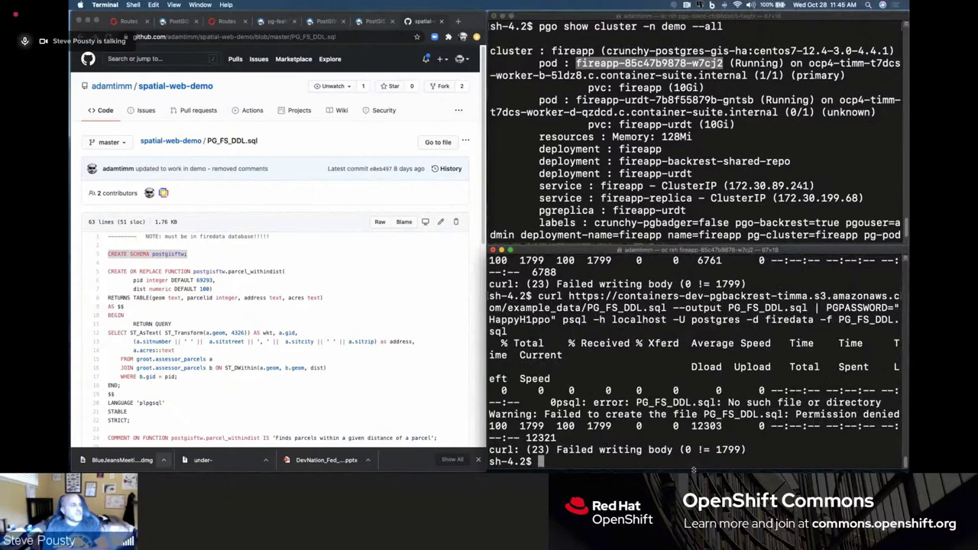
text(cd )
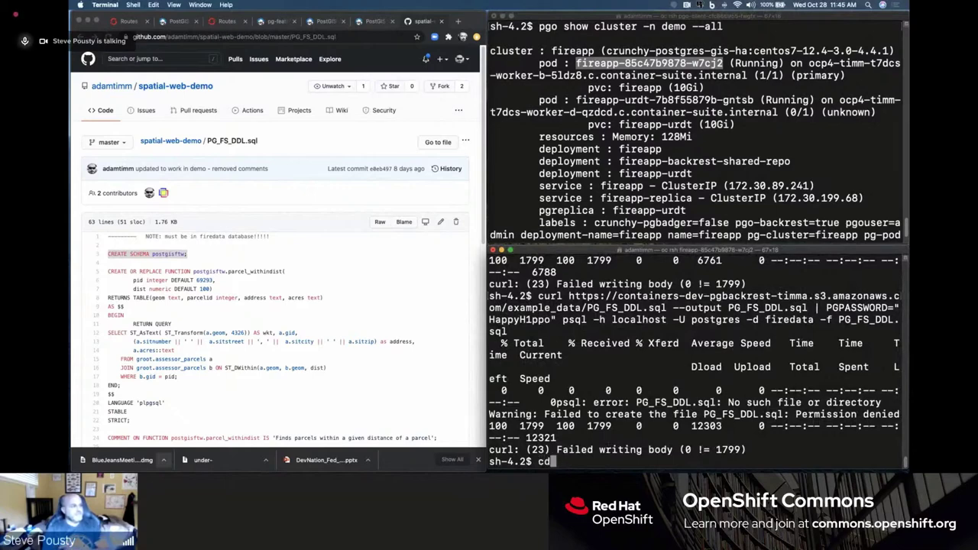
text(tmp)
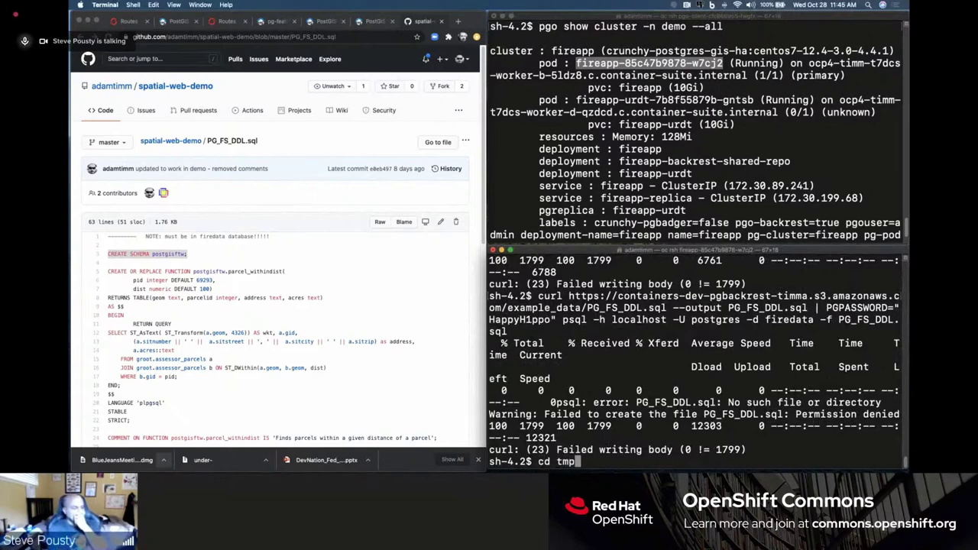
key(Return)
text(curl https://containers-dev-pgbackrest-timma.s3.amazonaws.c)
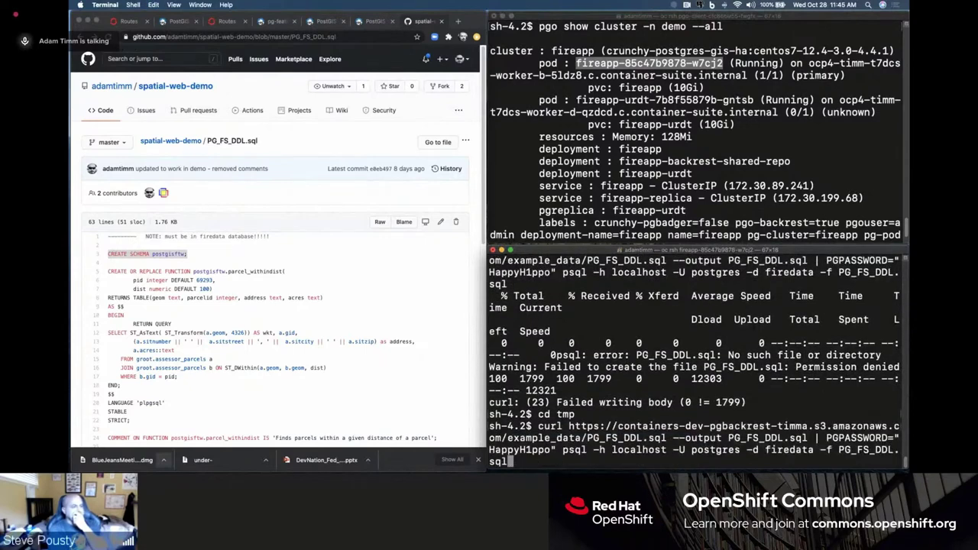
key(Return)
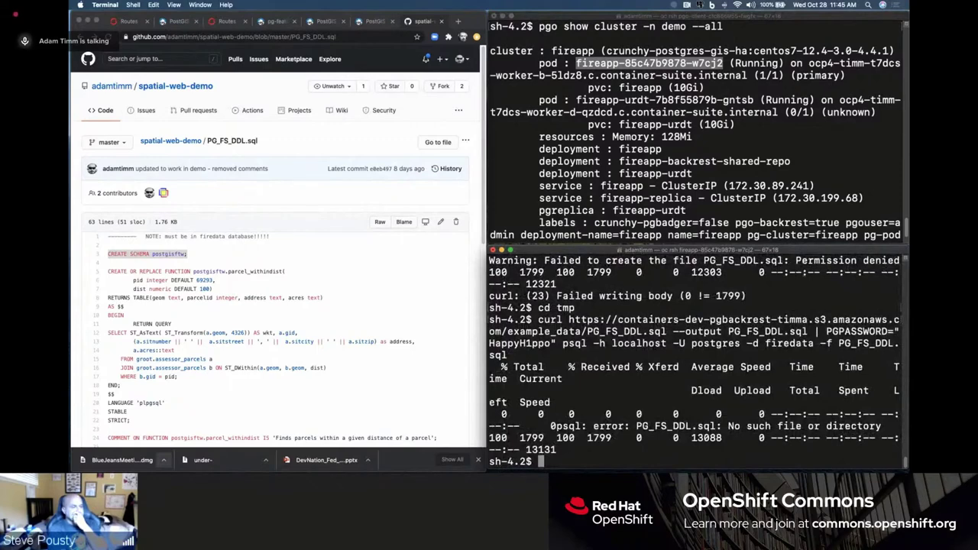
key(Up)
key(Return)
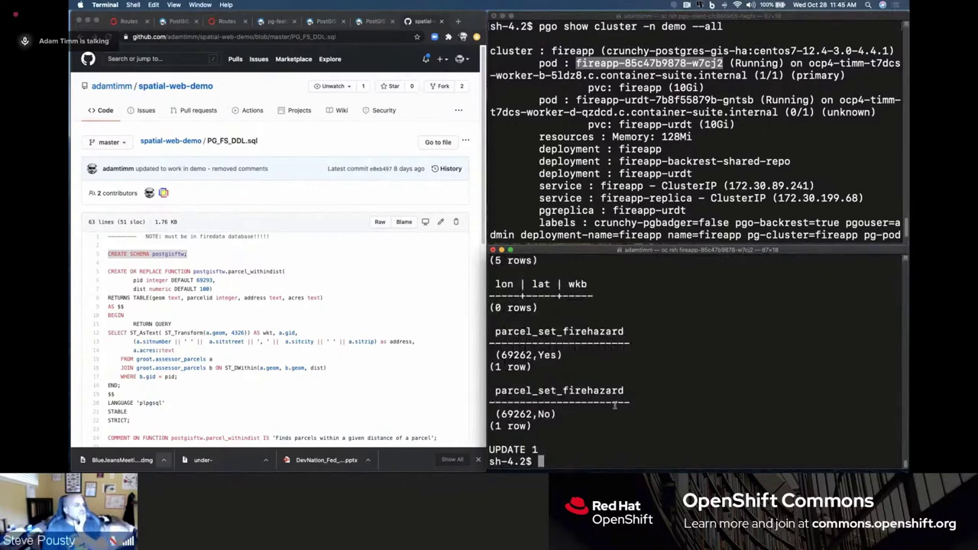
Step: Review the psql output of the PG_FS_DDL.sql import, including the parcel query rows and the parcel_set_firehazard results
scroll(633, 402, up, 1)
scroll(633, 403, down, 1)
scroll(633, 403, up, 6)
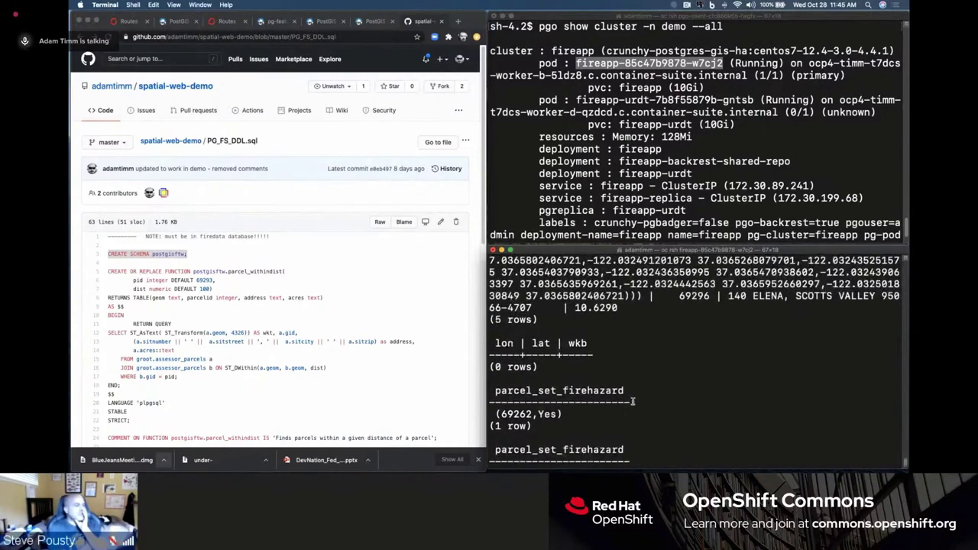
scroll(633, 403, down, 6)
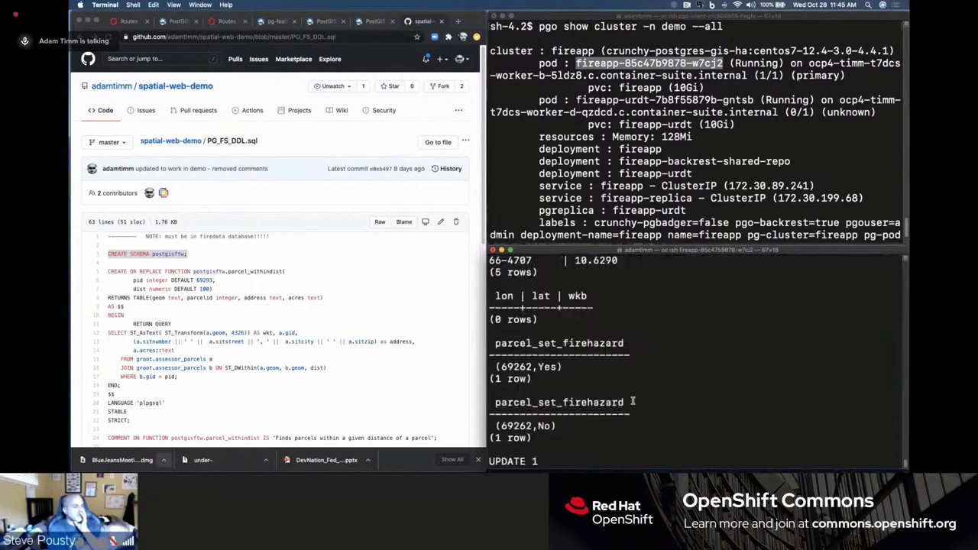
scroll(633, 401, up, 2)
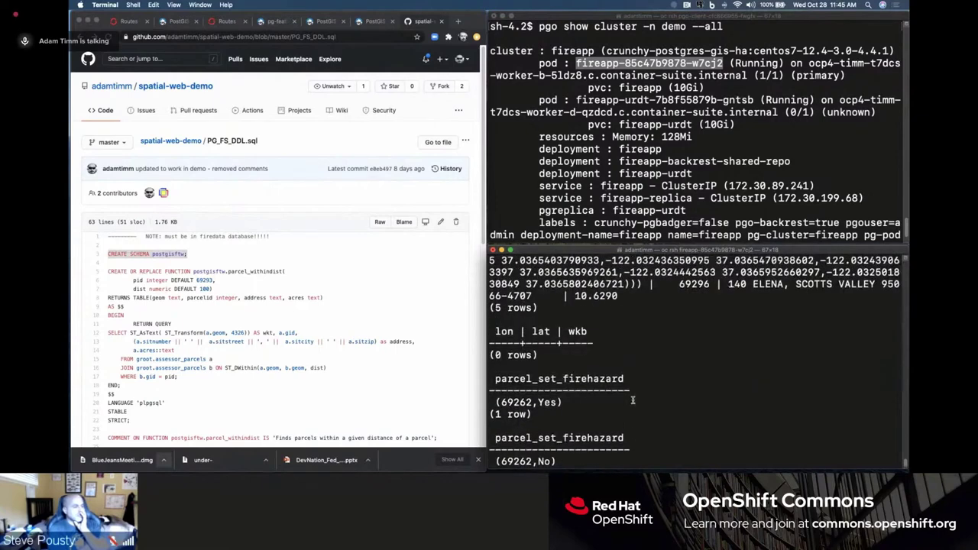
scroll(633, 400, up, 5)
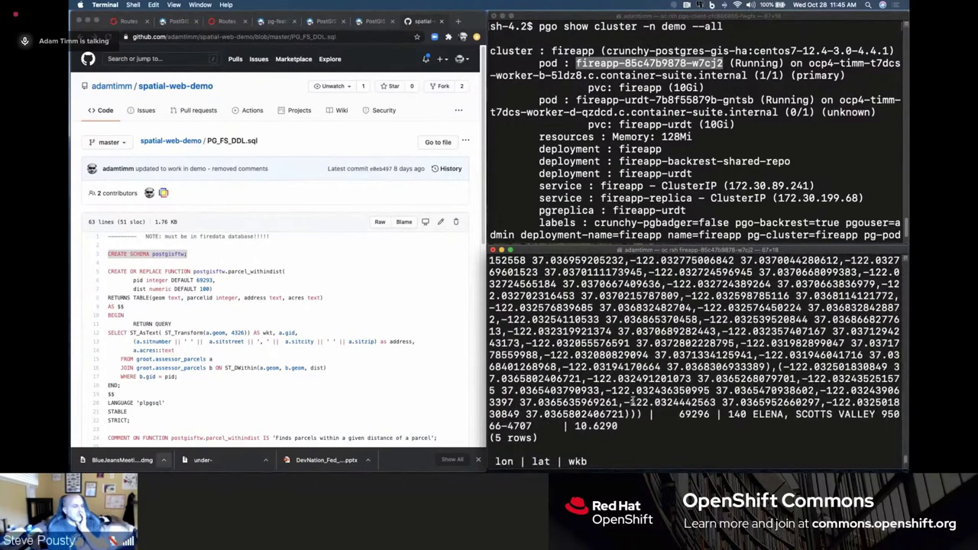
scroll(633, 402, up, 10)
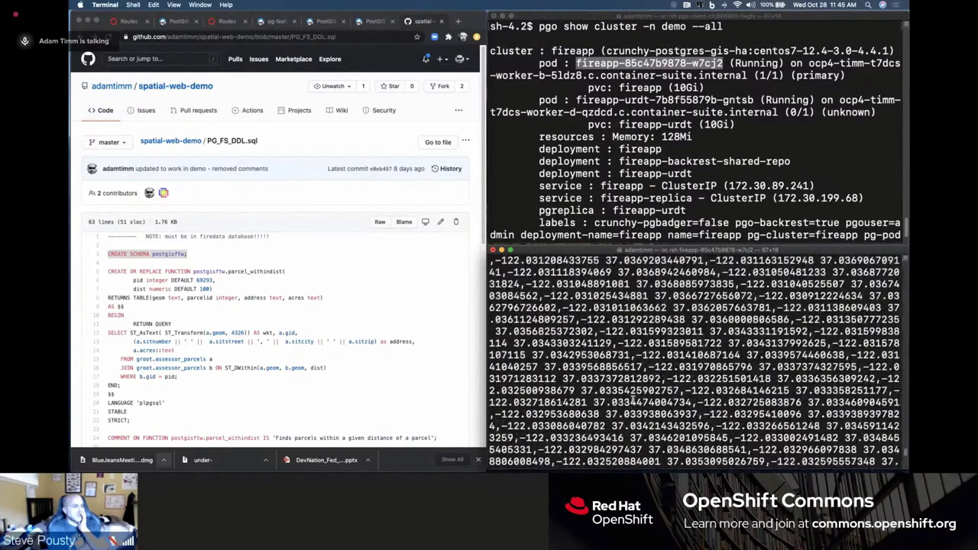
scroll(632, 399, down, 20)
scroll(633, 399, up, 1)
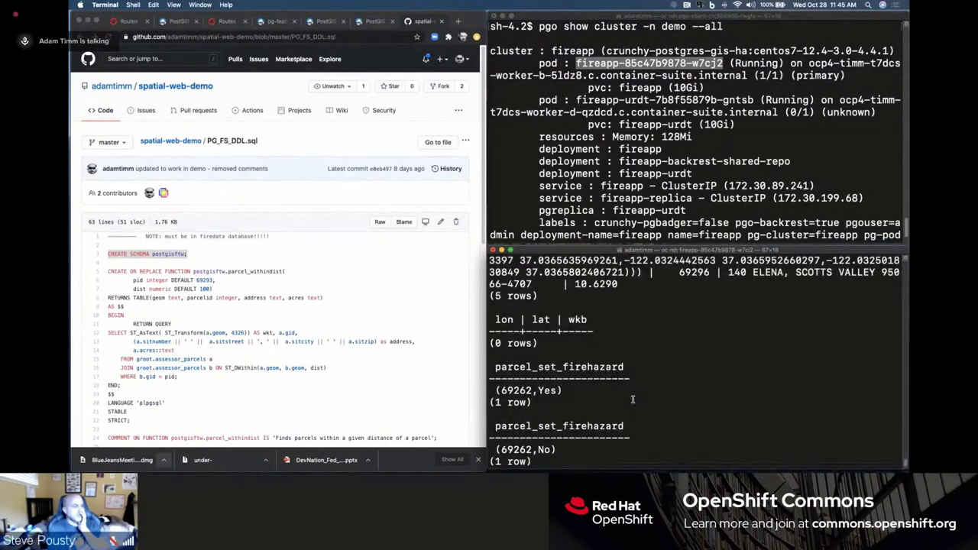
scroll(633, 398, up, 5)
scroll(633, 399, down, 8)
Step: Return to the browser, open the pgfeatureserv route from the demo project's routes and view the functions it publishes
right_click(486, 232)
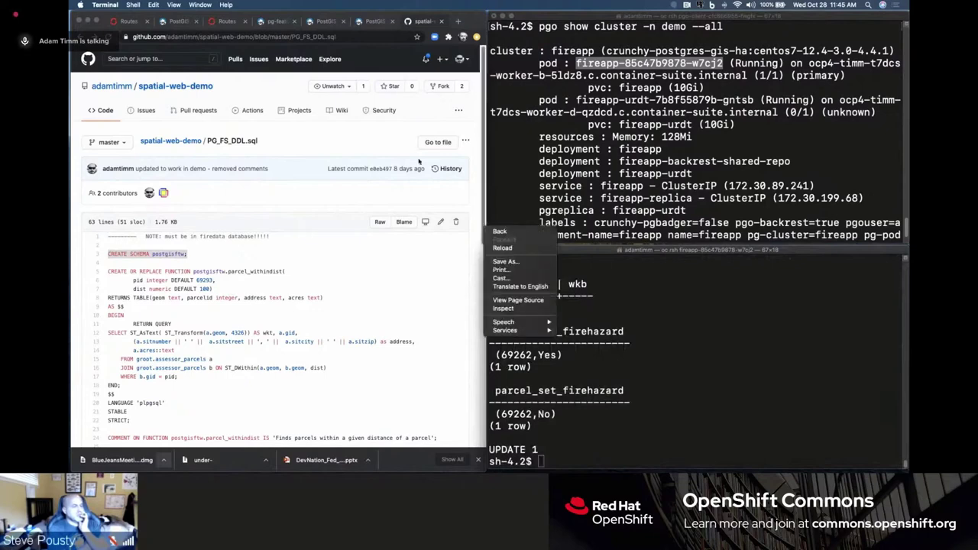
click(304, 107)
click(90, 37)
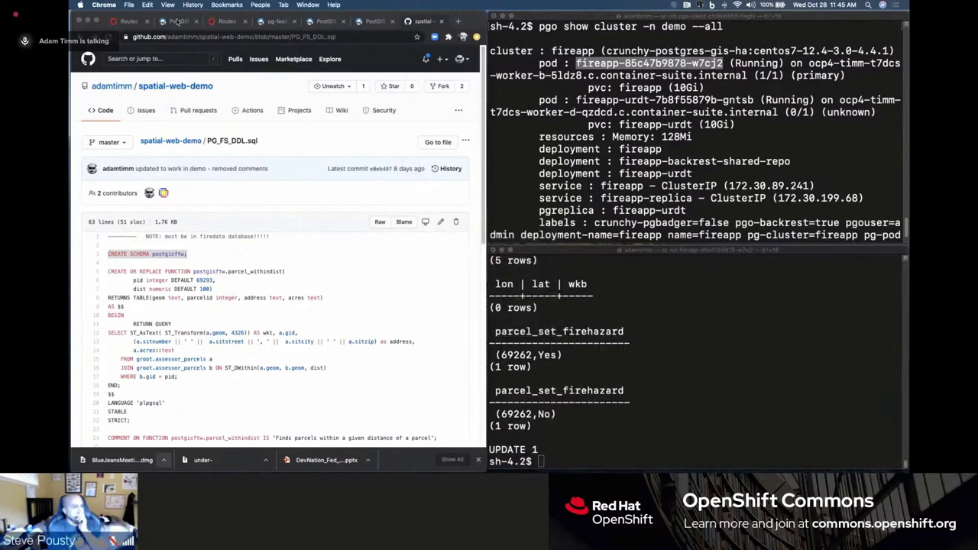
click(177, 22)
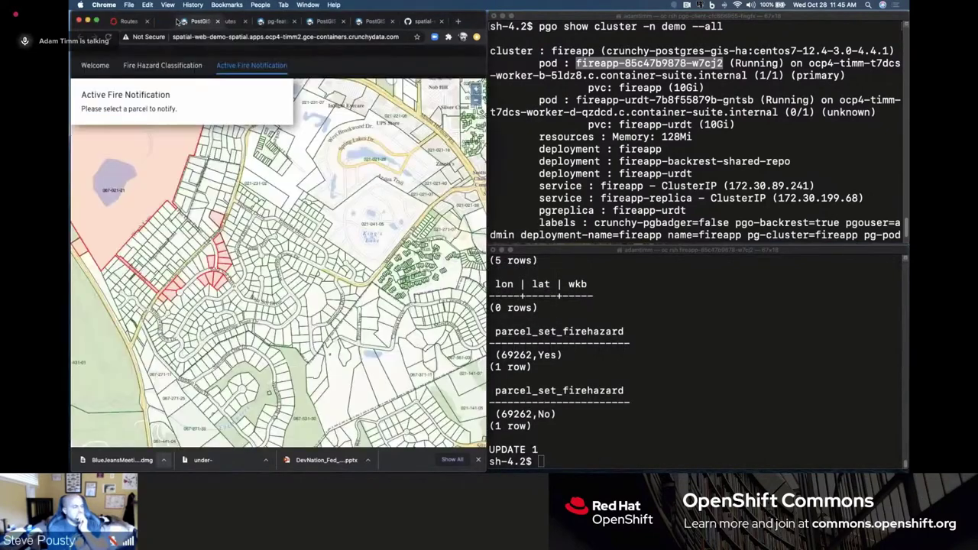
click(122, 21)
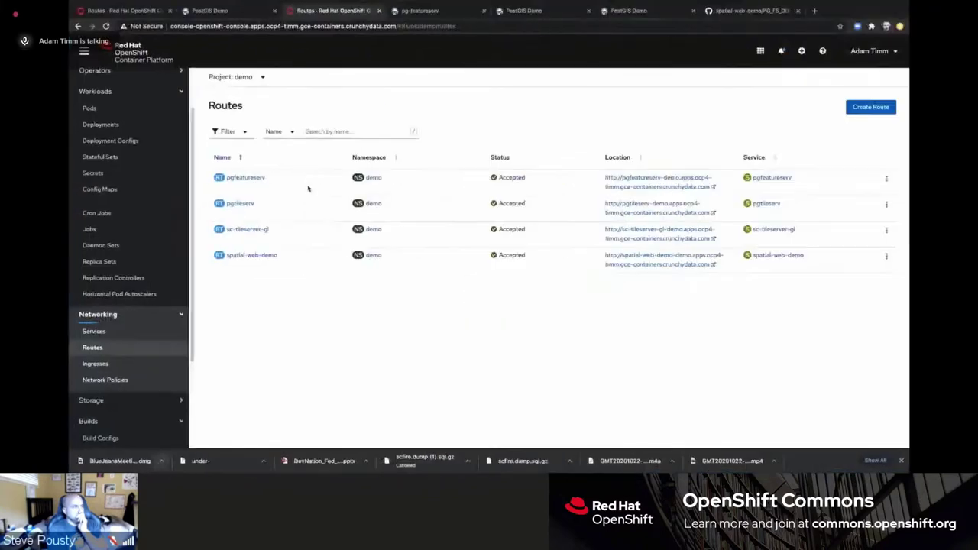
click(623, 178)
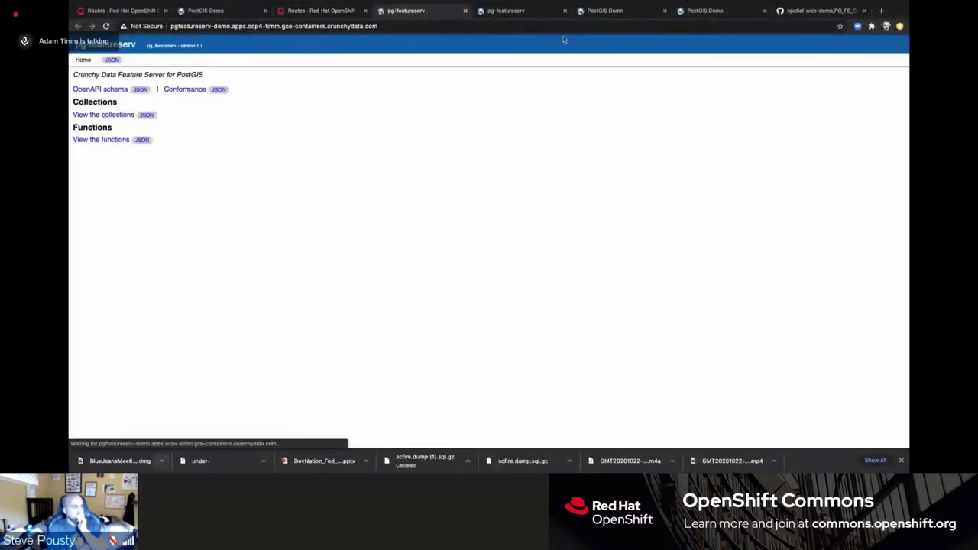
click(122, 140)
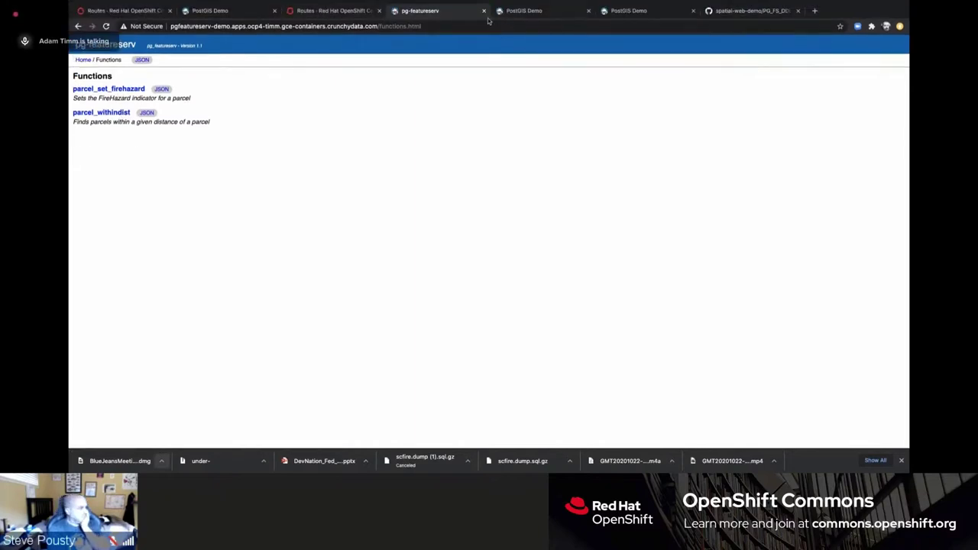
Step: Open the wildfire web application through the spatial-web-demo route of the demo project
click(322, 12)
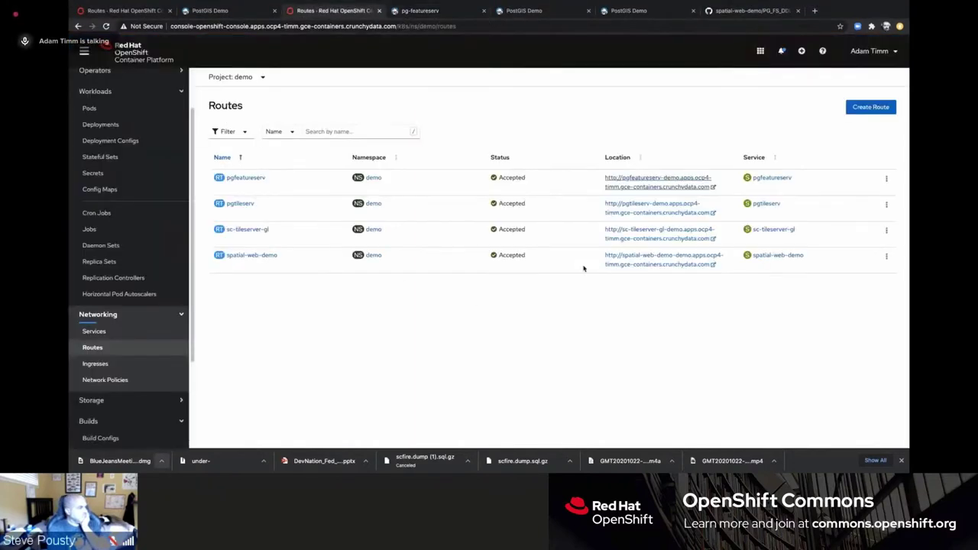
click(612, 260)
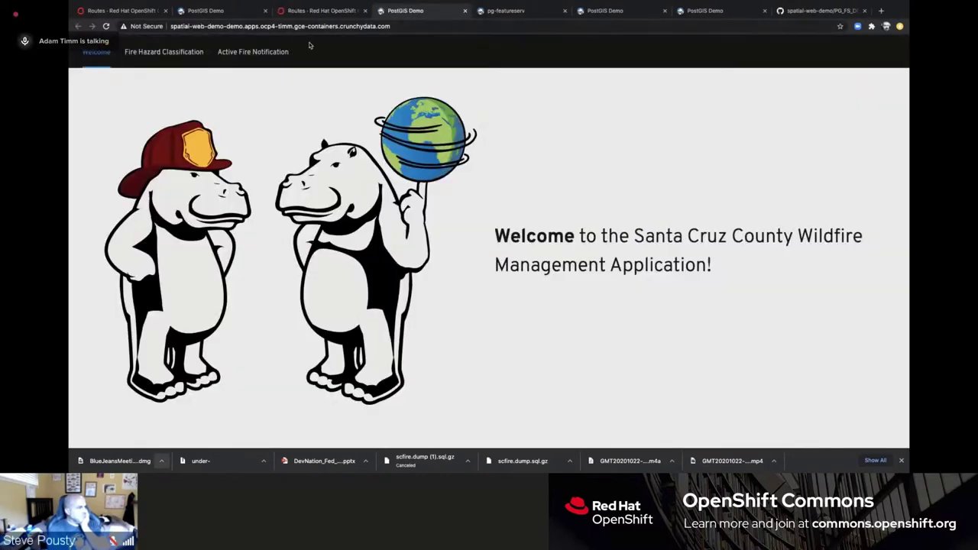
Step: Classify the parcel with APN 067-041-15 as a fire hazard on the Fire Hazard Classification map and save it
click(182, 52)
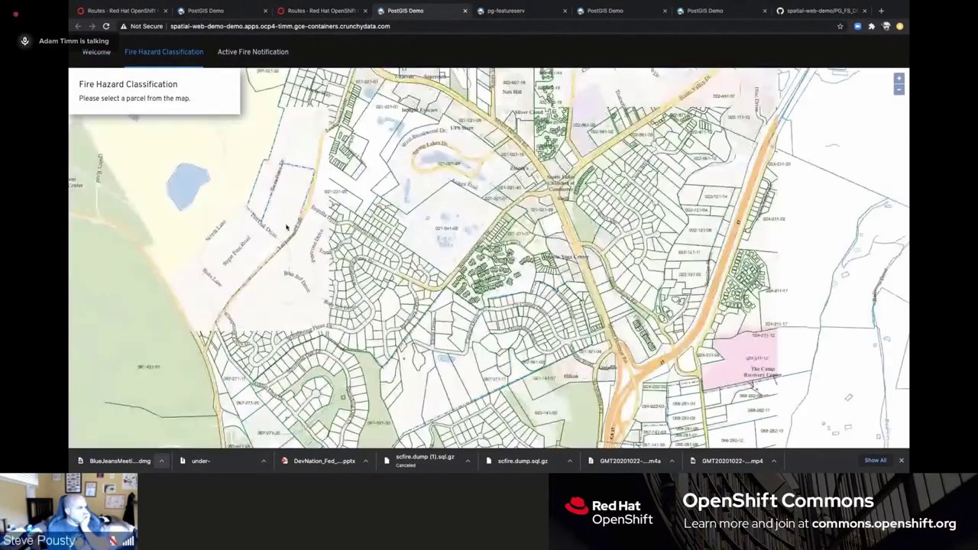
drag(297, 218, 489, 262)
click(252, 142)
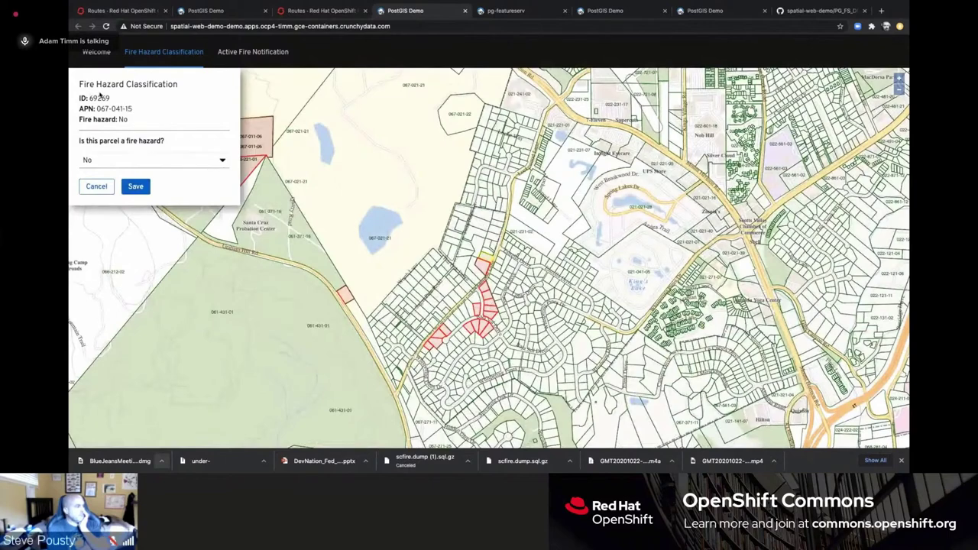
click(135, 186)
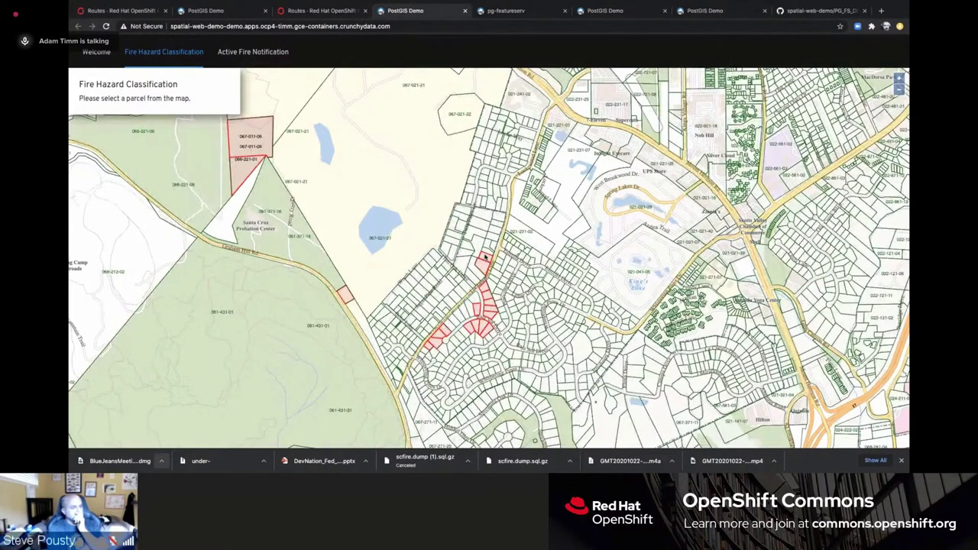
Step: In Active Fire Notification, search for parcels within 500 meters of the parcel with APN 067-041-15
click(269, 58)
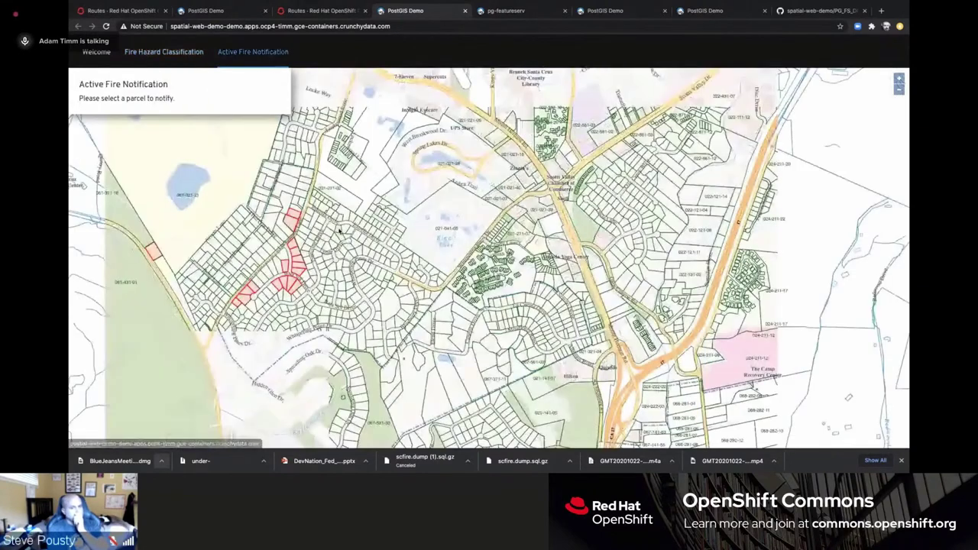
click(295, 217)
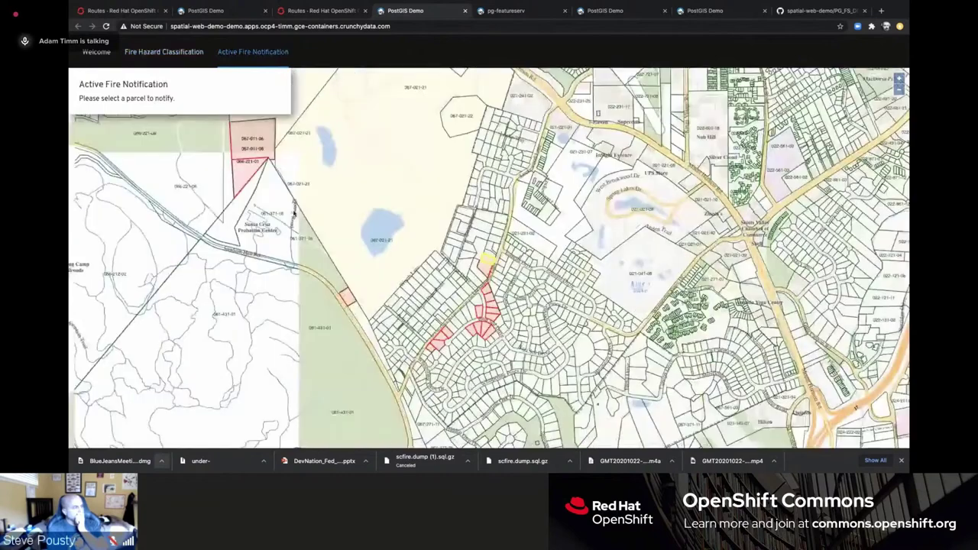
click(115, 210)
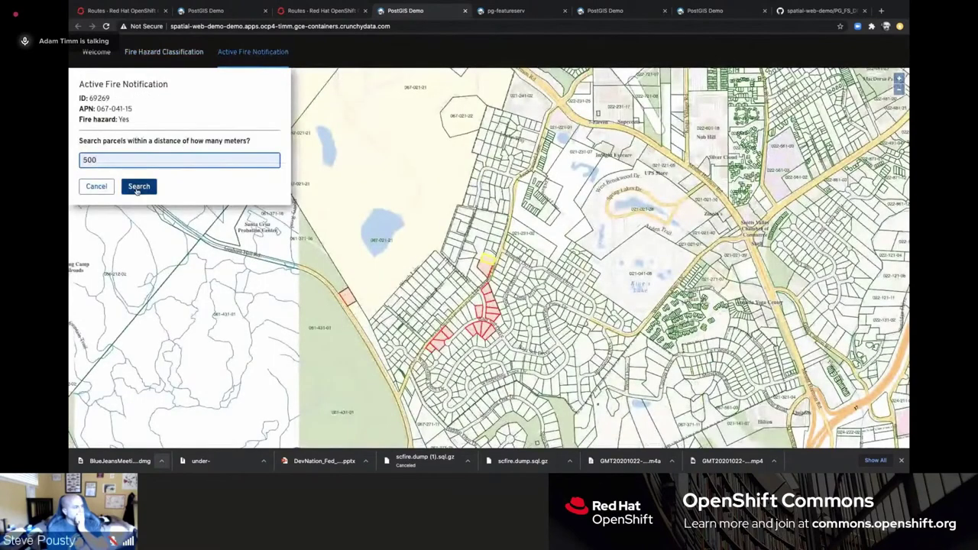
click(137, 190)
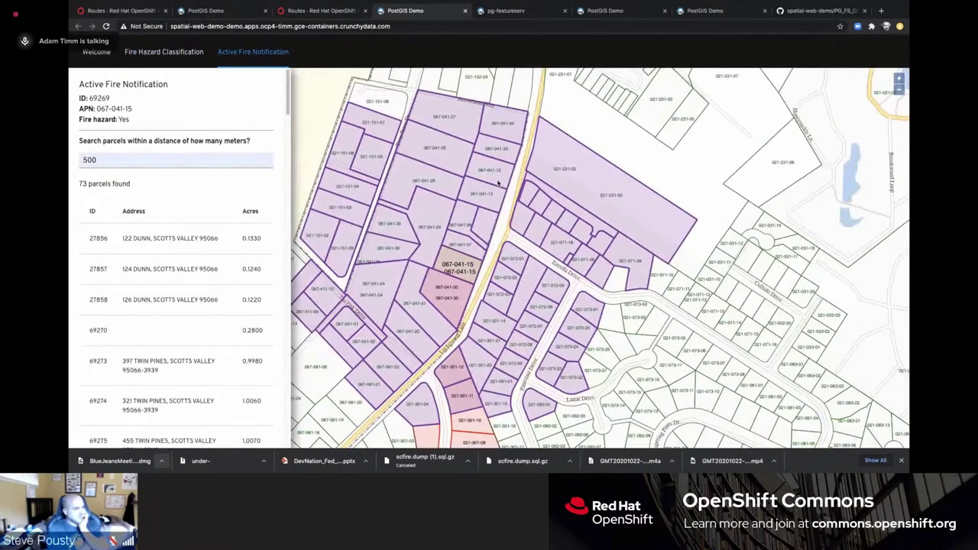
Step: Return to Fire Hazard Classification and save the parcel with APN 067-041-28 as a fire hazard
click(181, 54)
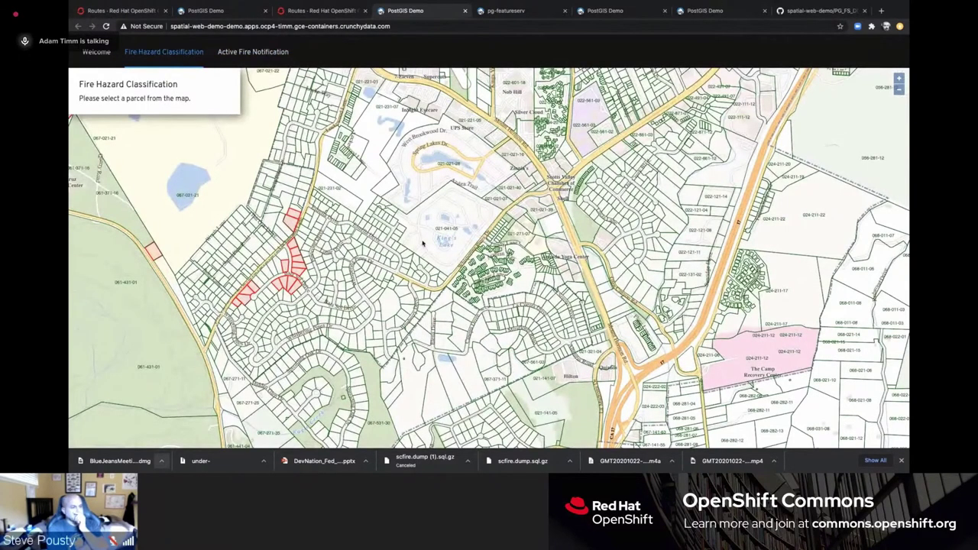
drag(422, 243, 497, 223)
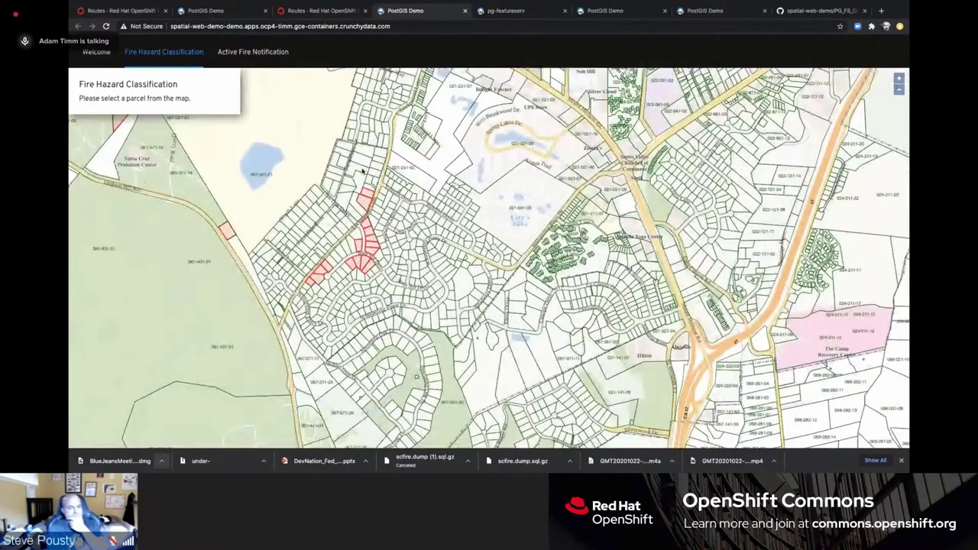
click(362, 171)
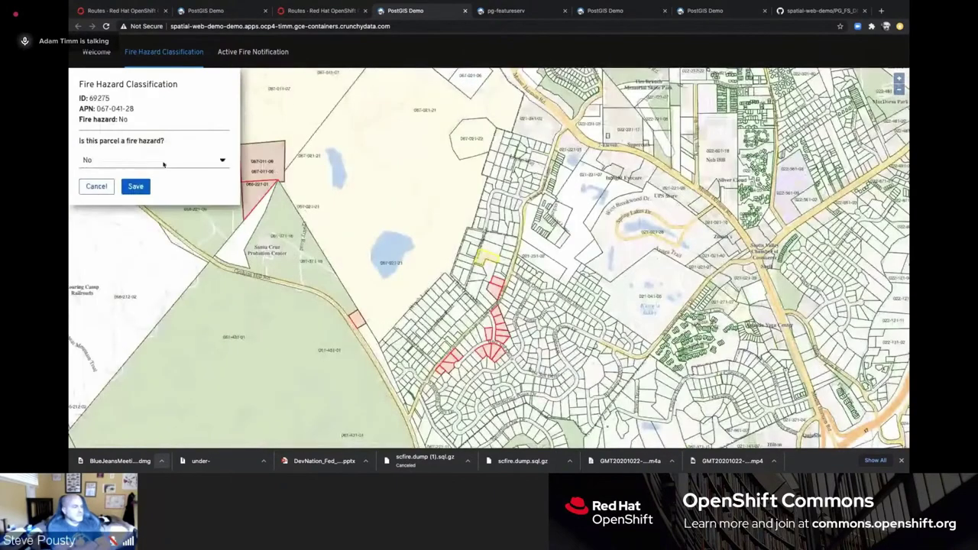
click(163, 165)
click(149, 159)
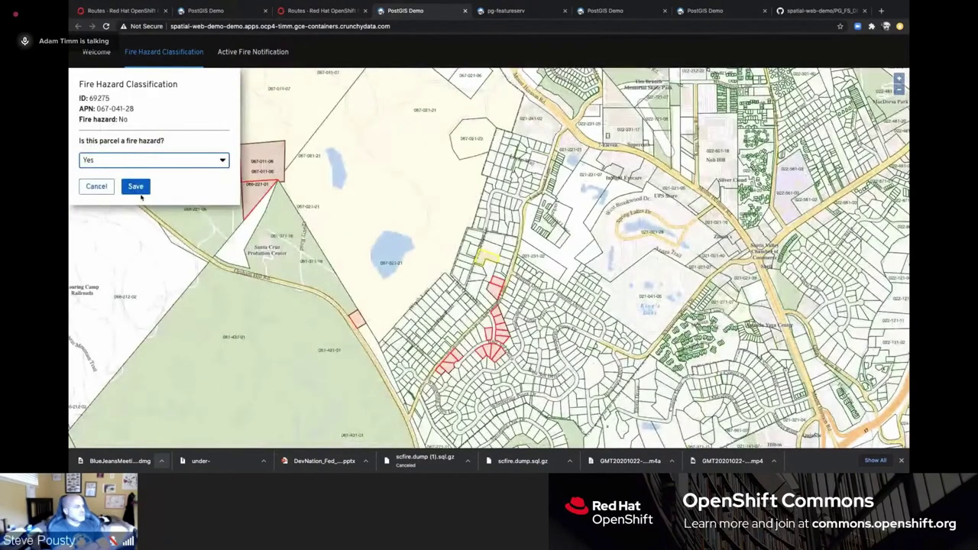
click(138, 189)
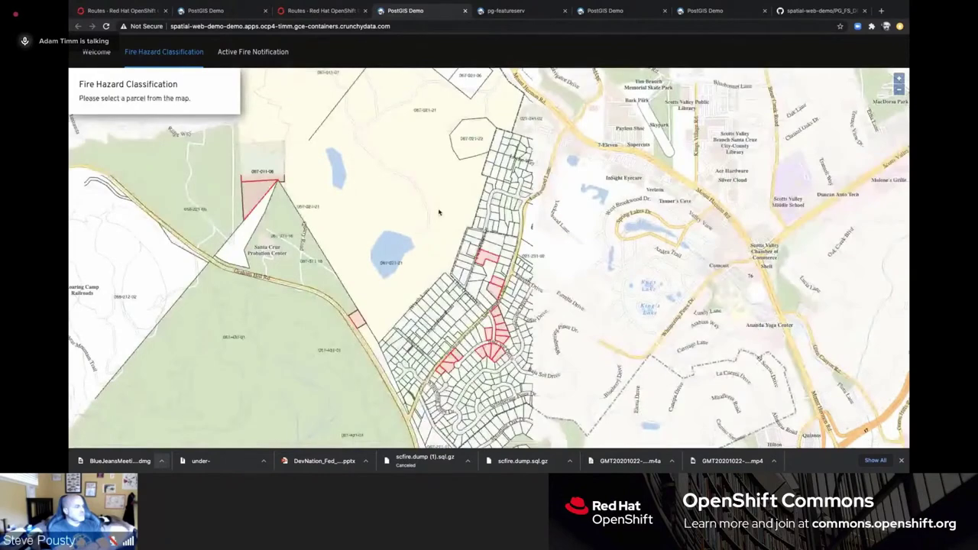
Step: Set the fire hazard answer of the parcel with APN 021-132-24 to Yes and save it
click(506, 227)
click(153, 159)
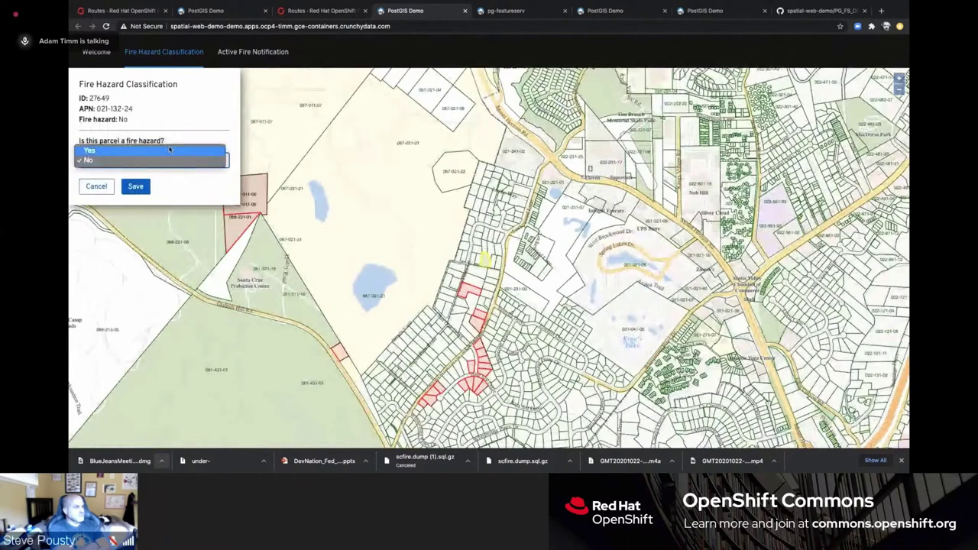
click(153, 151)
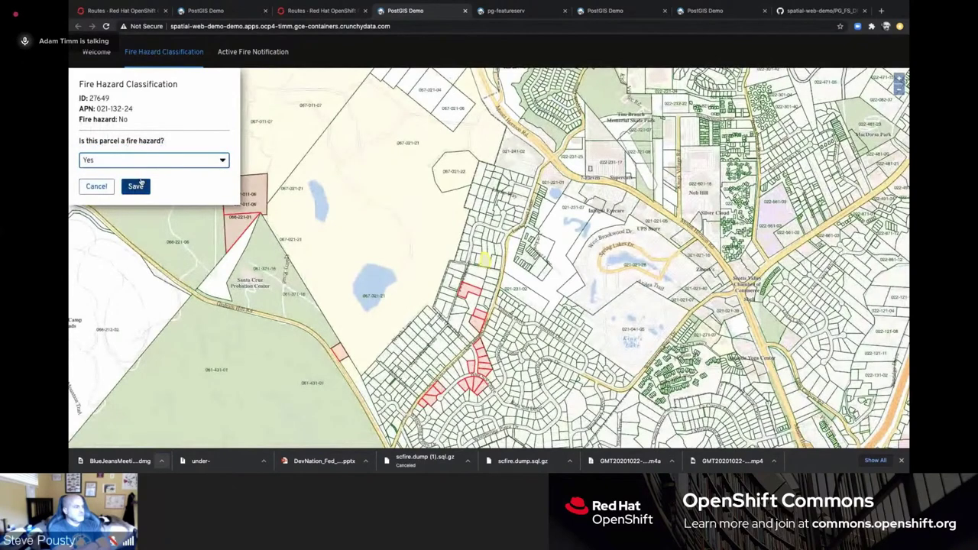
click(139, 185)
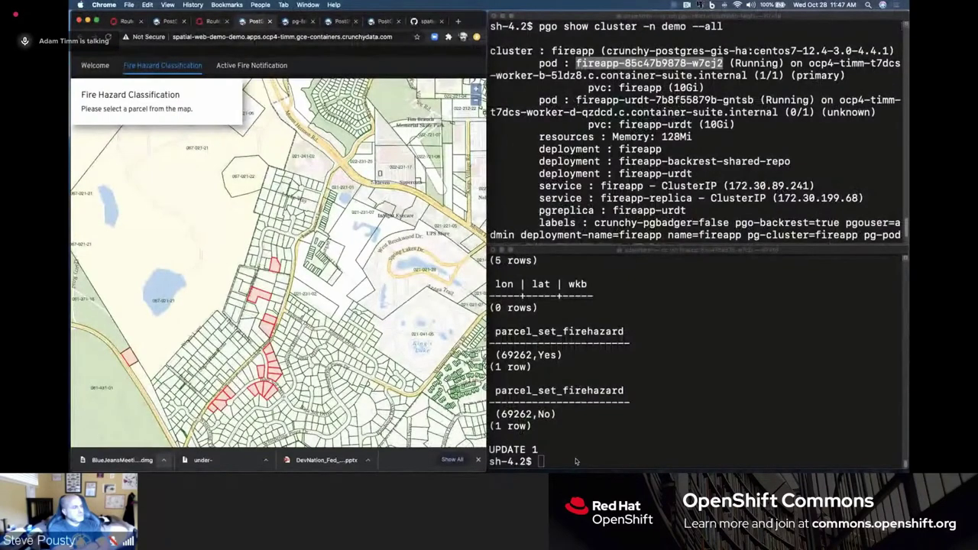
Step: Switch to the Terminal session in the primary fireapp pod, clear it, move to the parent directory and list its contents
click(576, 461)
key(ctrl+l)
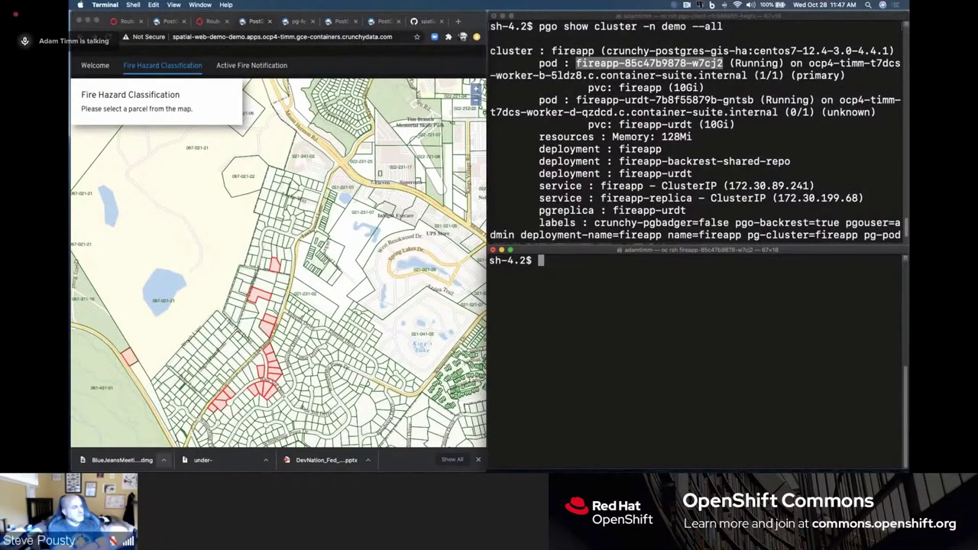
text(cd ..)
key(Return)
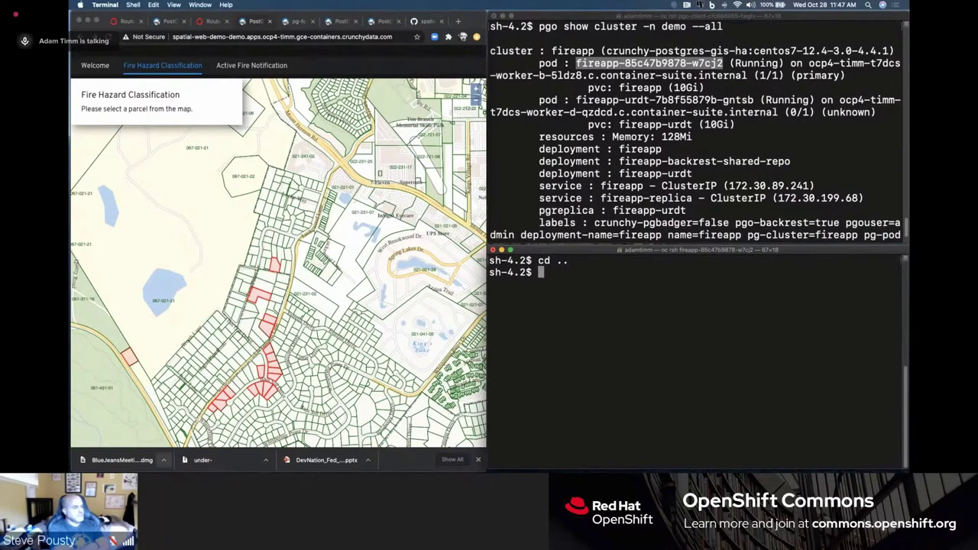
text(ls)
key(Return)
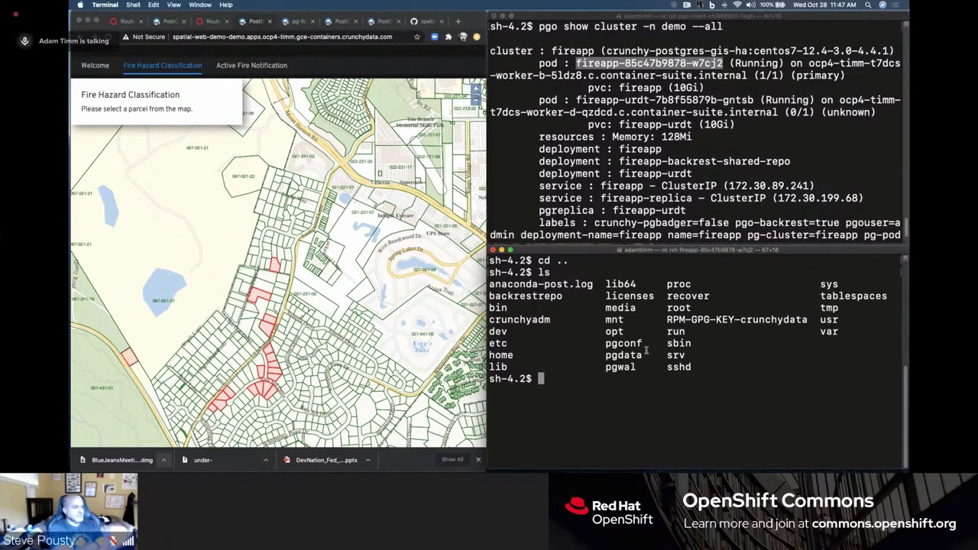
Step: Copy the directory name pgdata from the primary pod's file listing
drag(645, 356, 606, 357)
key(super+c)
click(618, 358)
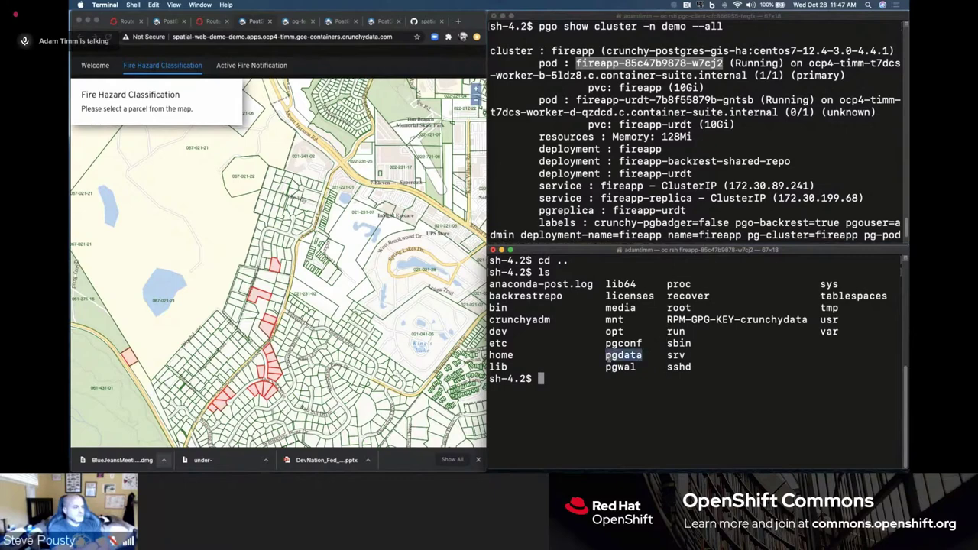
Step: Rerun pgo show cluster -n demo --all in the pgo client session and highlight the endings of the primary and replica pod names
scroll(626, 174, down, 2)
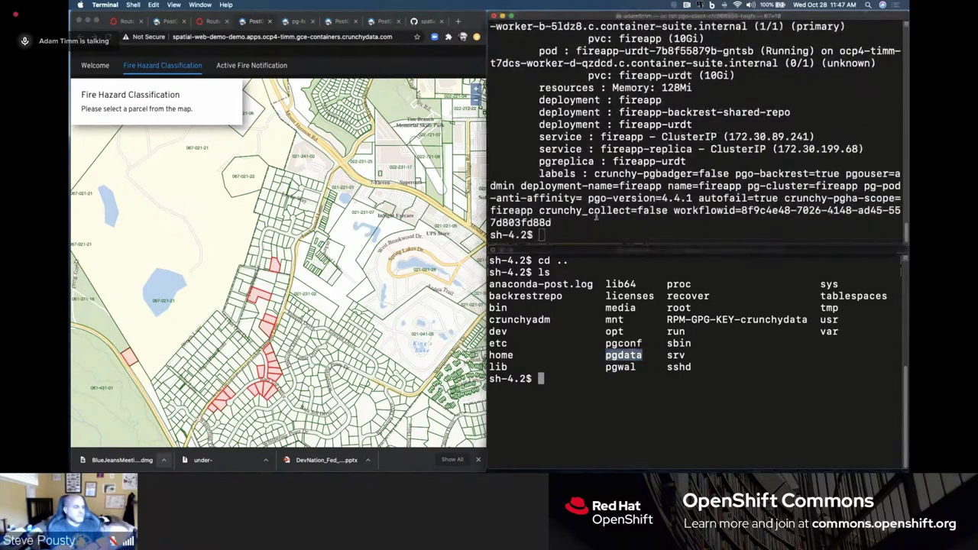
click(597, 217)
text(pgo)
key(BackSpace)
key(BackSpace)
key(BackSpace)
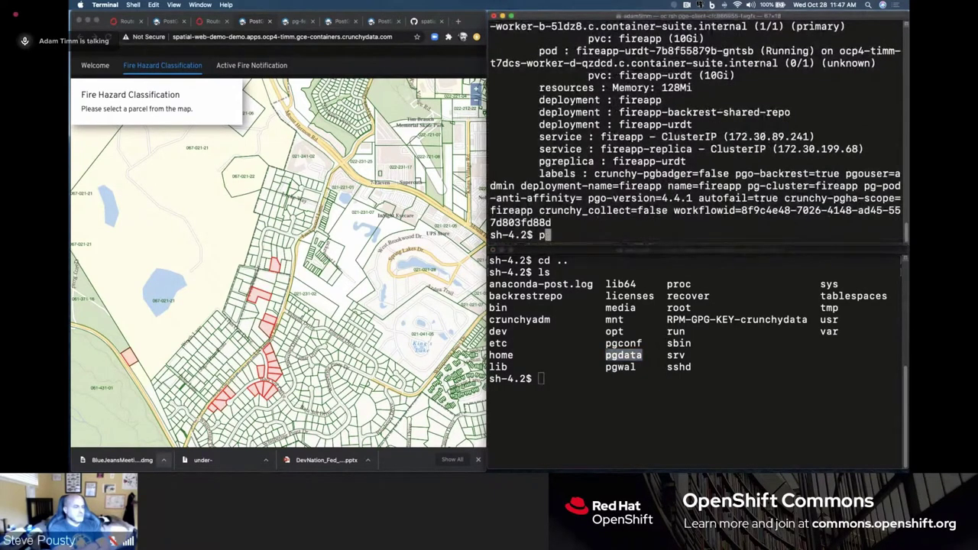
key(Up)
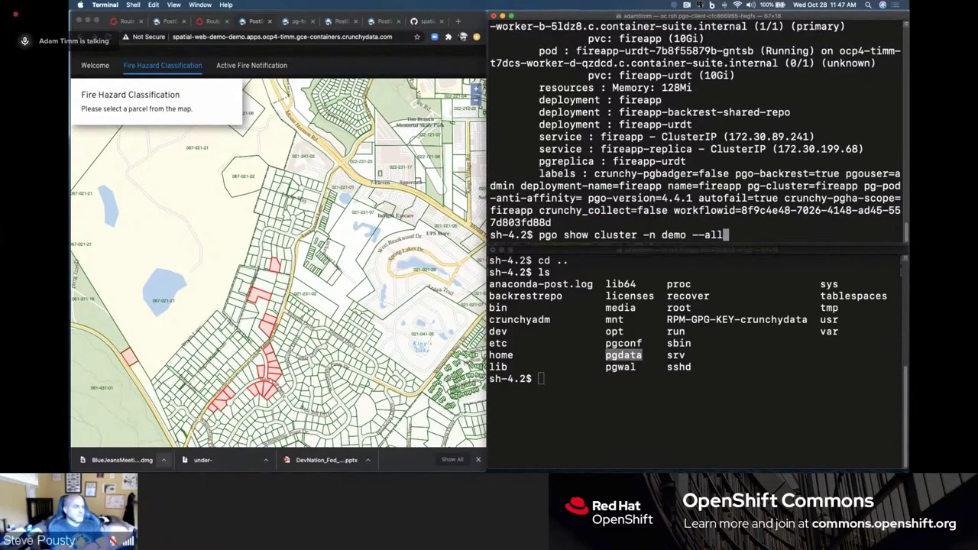
key(Return)
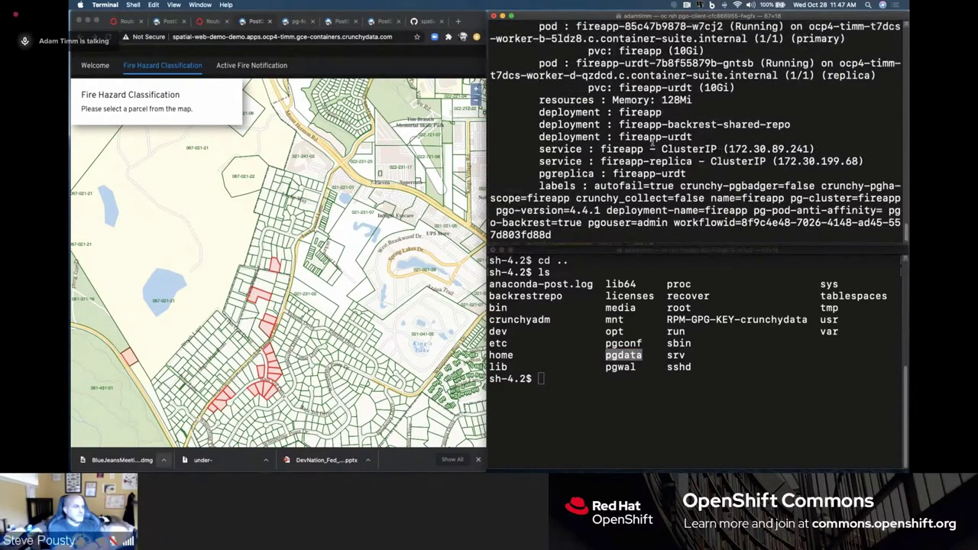
scroll(696, 130, up, 2)
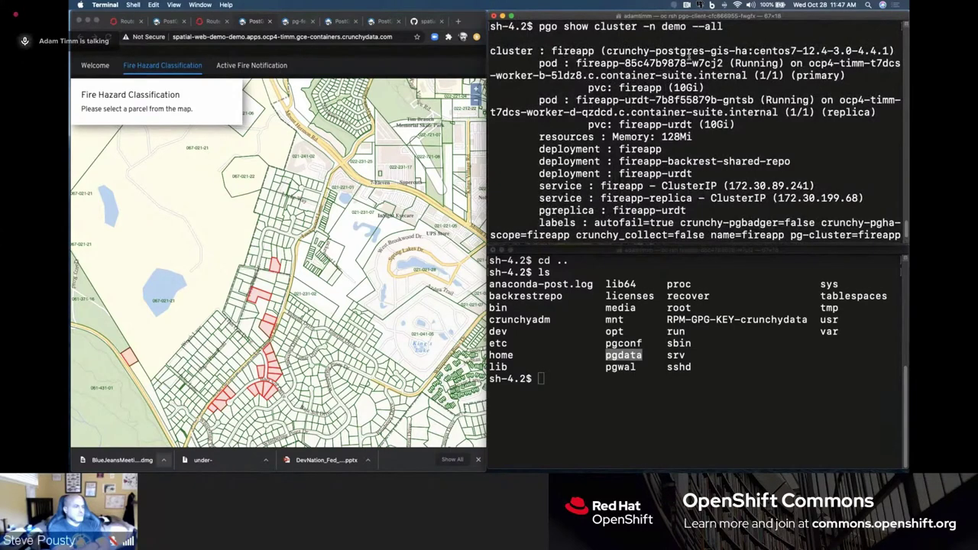
drag(724, 63, 692, 65)
drag(754, 100, 719, 100)
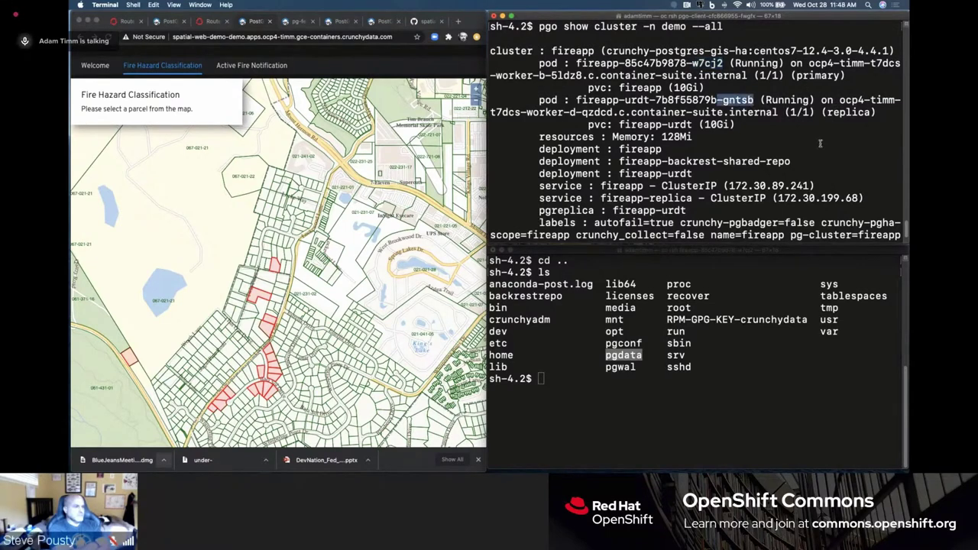
Step: Try to delete the database directory in the primary pod's shell with the command Rm -rf pgdata
click(651, 378)
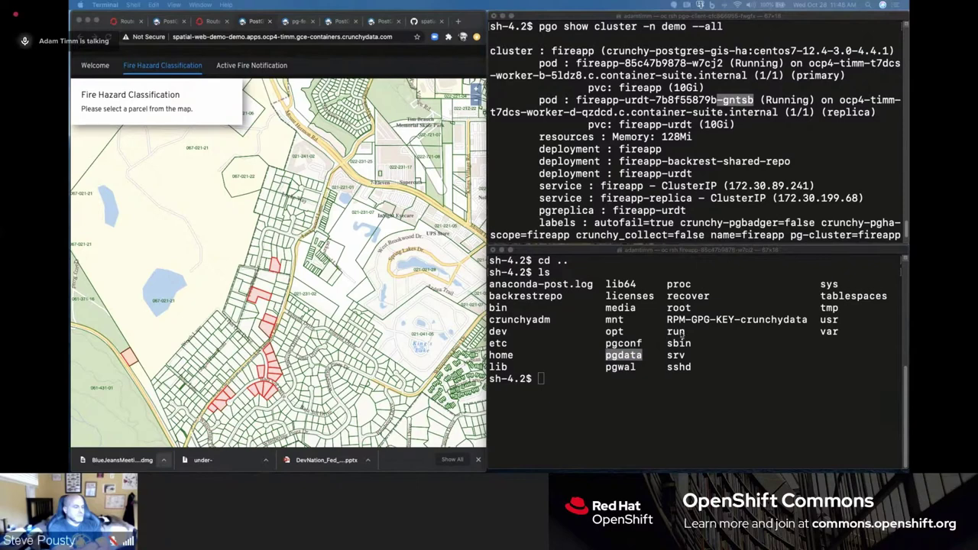
click(624, 388)
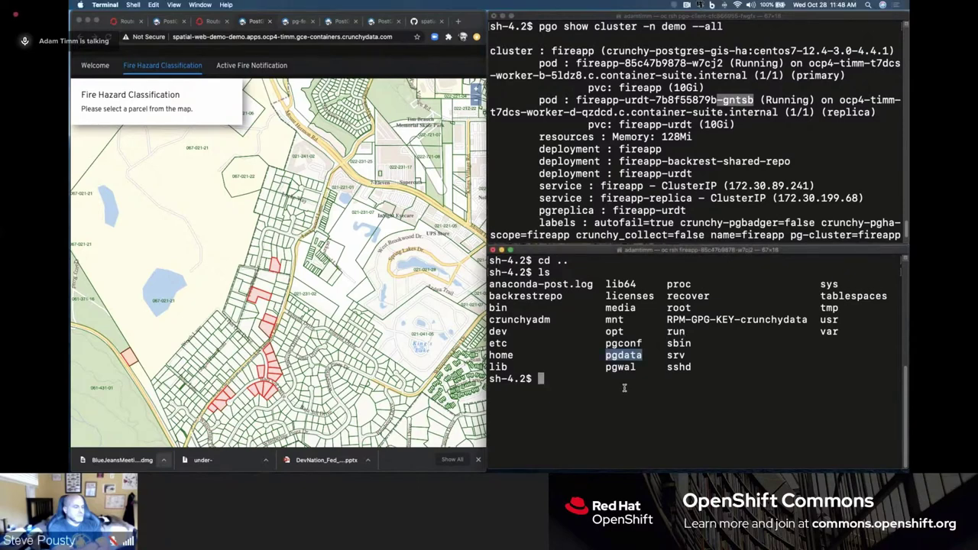
text(Rm -rf)
key(super+v)
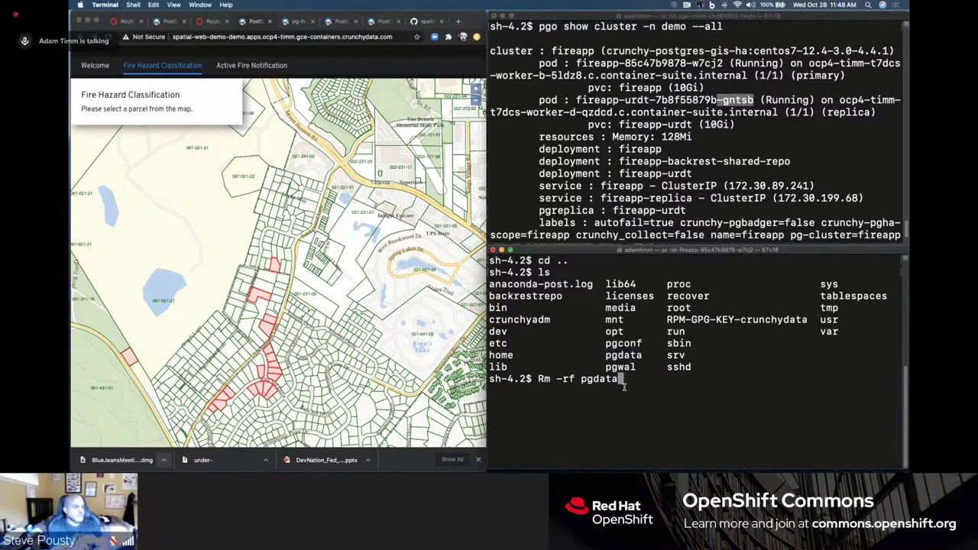
key(Return)
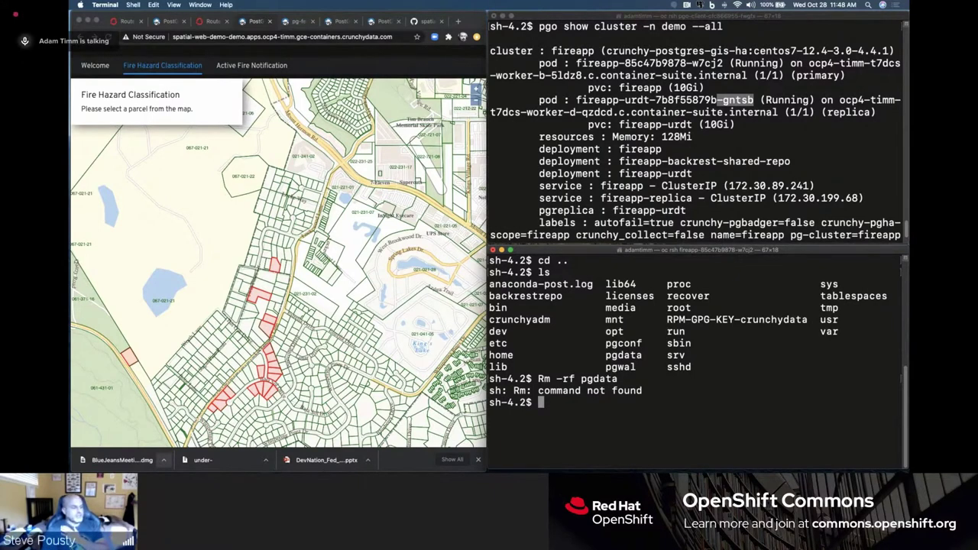
Step: Correct the recalled delete command to lowercase and run rm -rf pgdata in the primary pod's shell
key(Up)
key(Left)
key(Left)
key(Left)
key(Left)
key(Left)
key(Left)
key(Left)
key(Left)
key(Left)
key(Left)
key(Left)
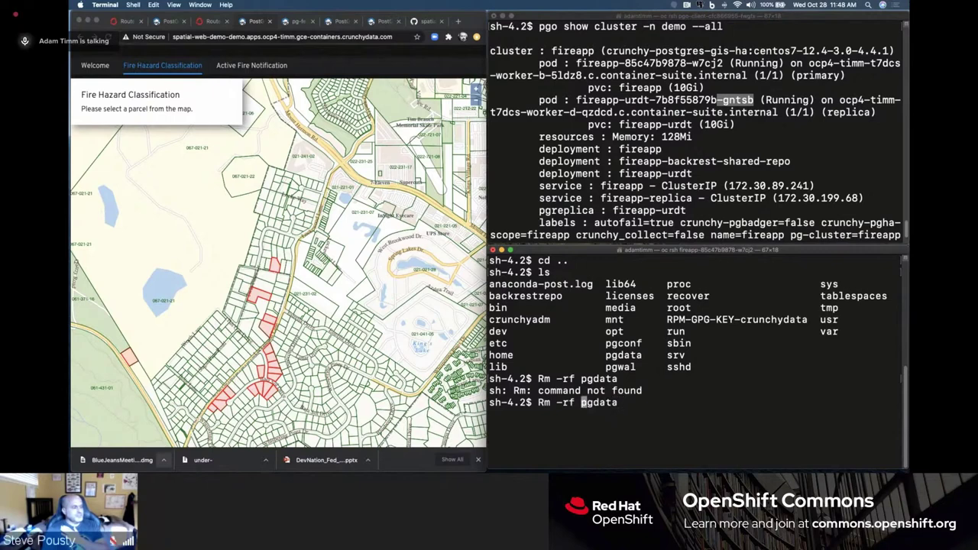
key(Left)
key(BackSpace)
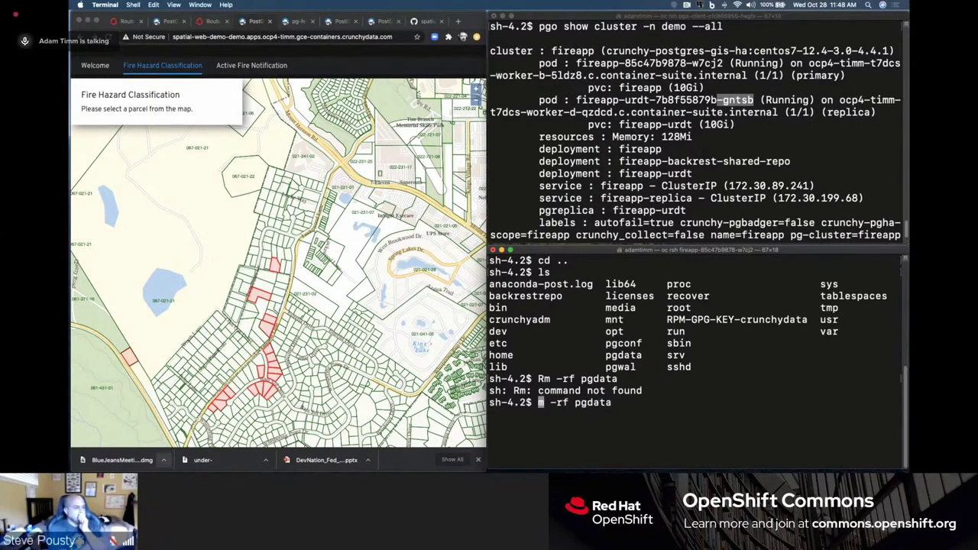
text(r)
key(Return)
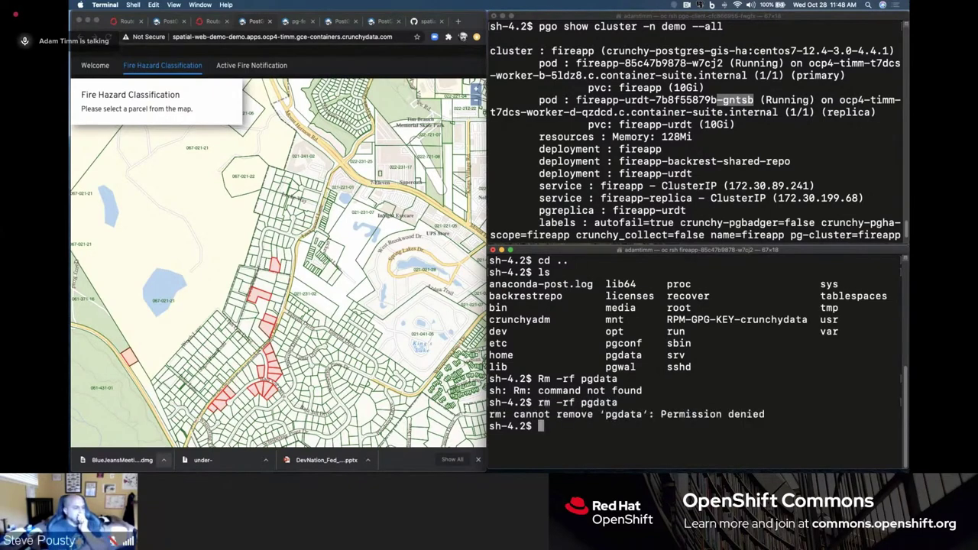
Step: Run pgo show cluster -n demo --all again in the pgo client session to check the role of each fireapp pod
click(688, 240)
scroll(689, 239, down, 2)
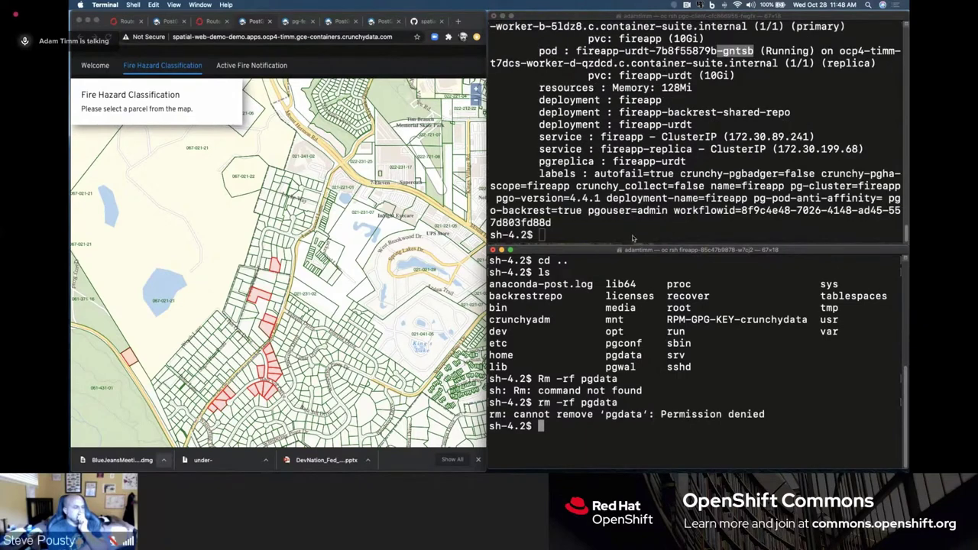
text(pgo show cluster -n demo --all)
key(Return)
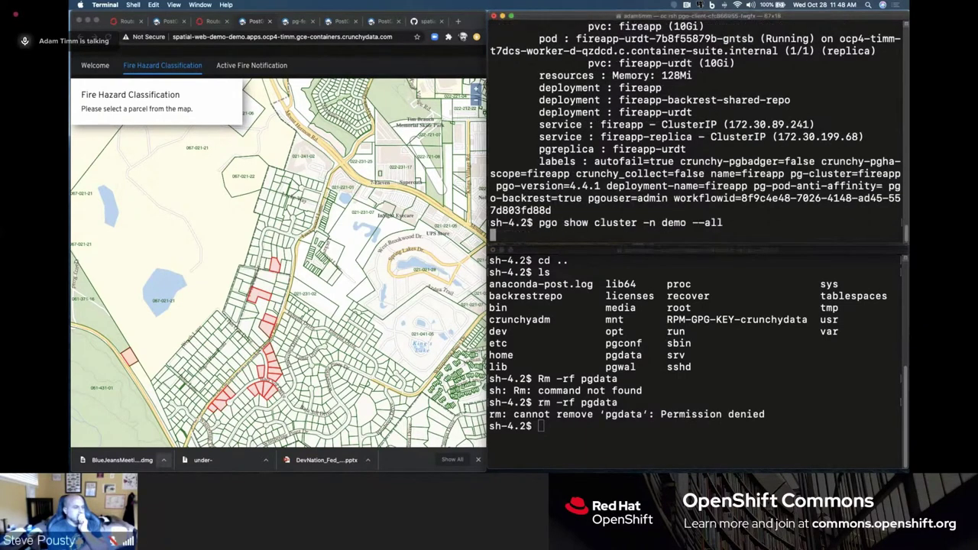
scroll(716, 104, up, 2)
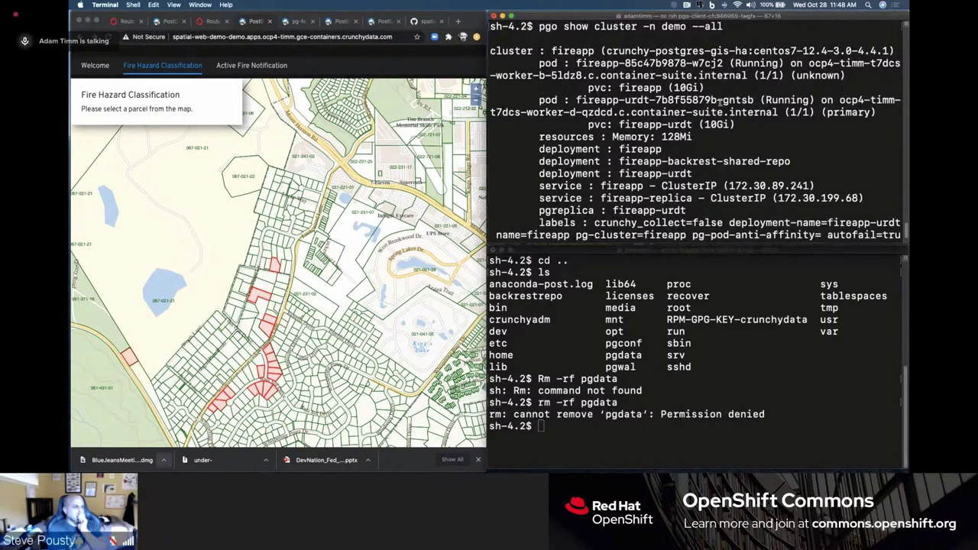
Step: Highlight the primary fireapp pod's name ending and rerun pgo show cluster -n demo --all to check each pod's role
double_click(752, 100)
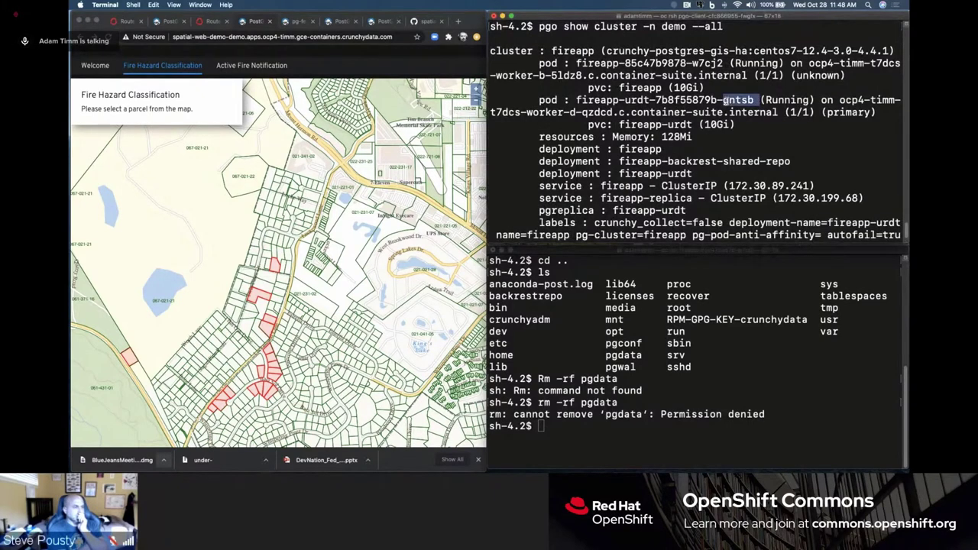
click(848, 115)
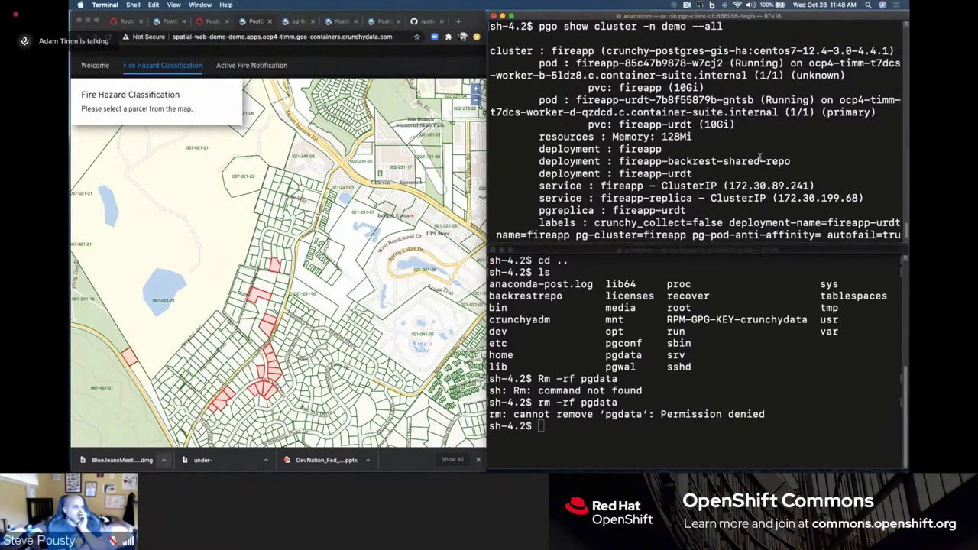
scroll(703, 226, down, 2)
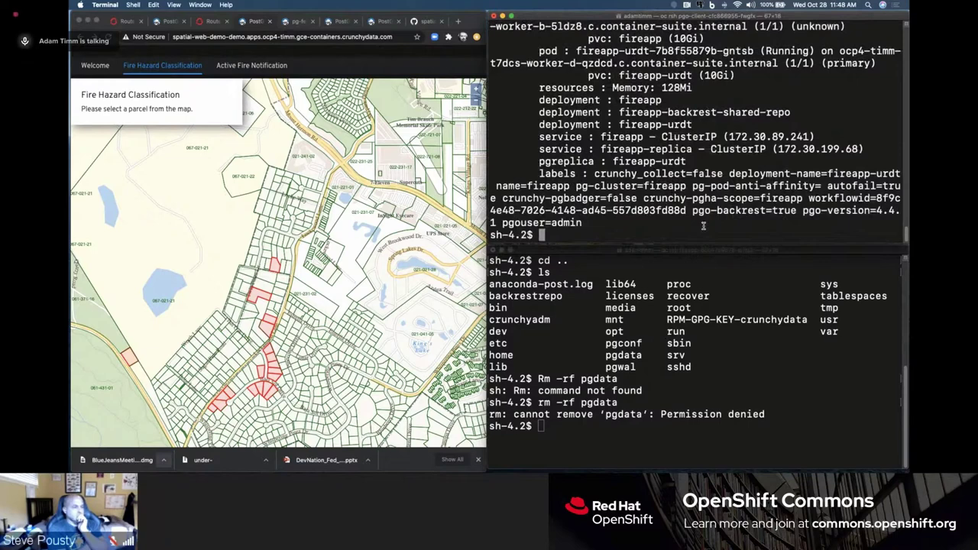
key(Up)
key(Return)
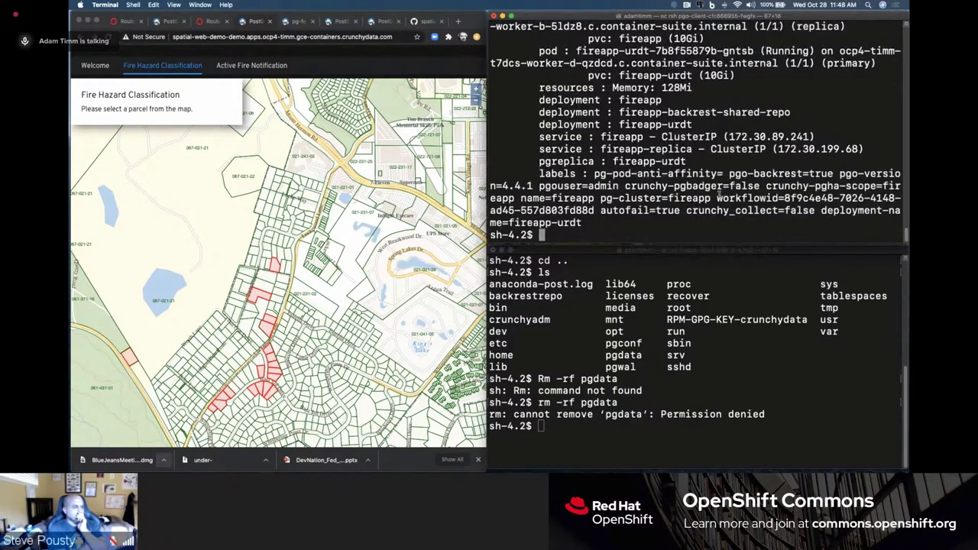
scroll(695, 130, up, 2)
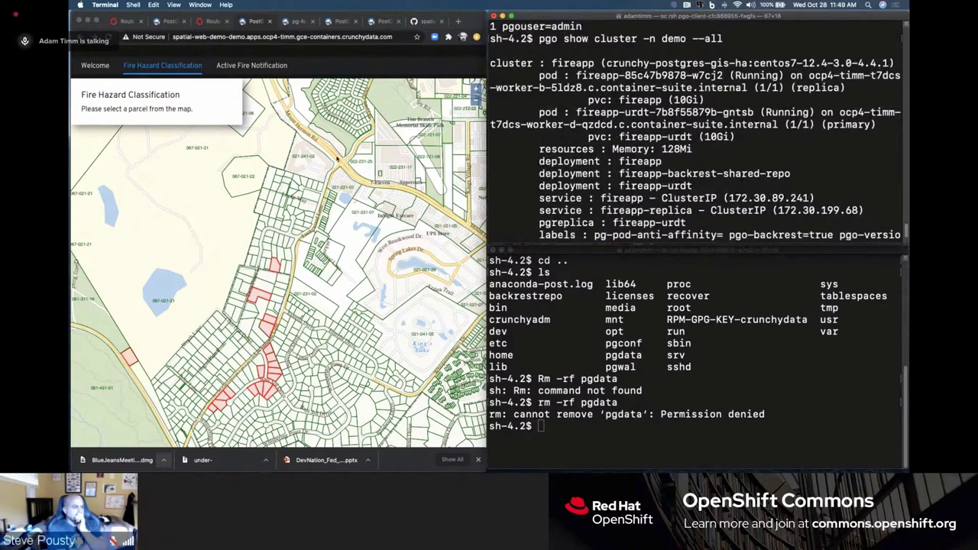
Step: Open Active Fire Notification in the wildfire web app, select parcel 067-041-28 and focus its search distance field
click(310, 196)
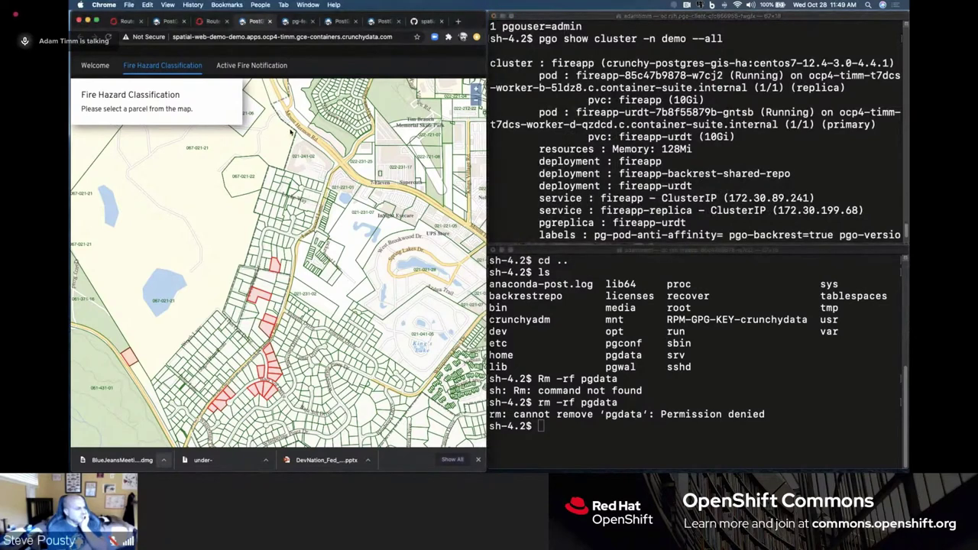
click(246, 65)
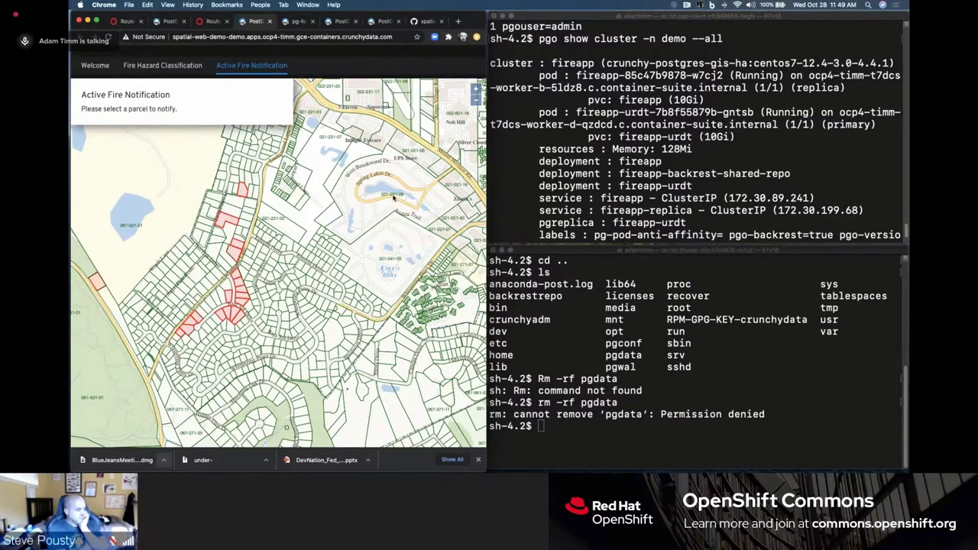
click(231, 220)
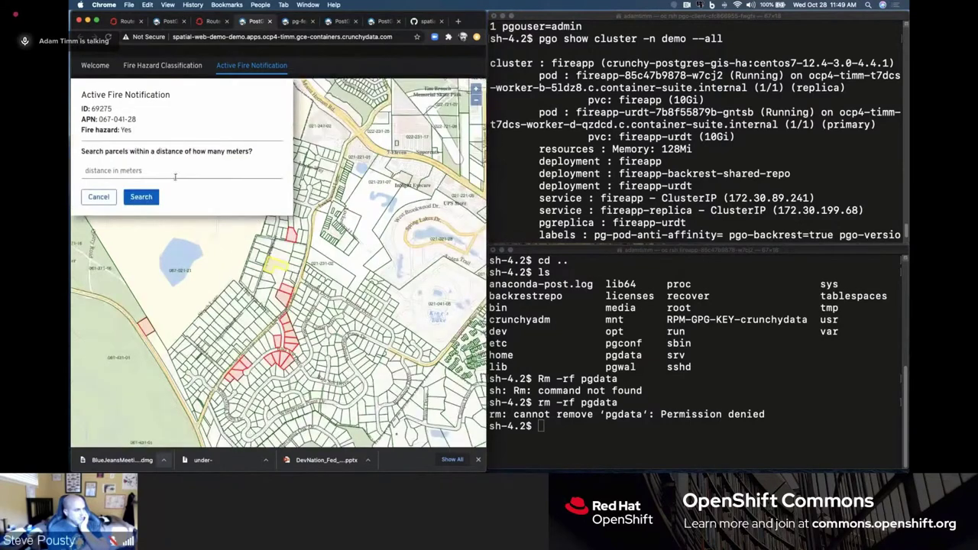
click(152, 173)
click(153, 173)
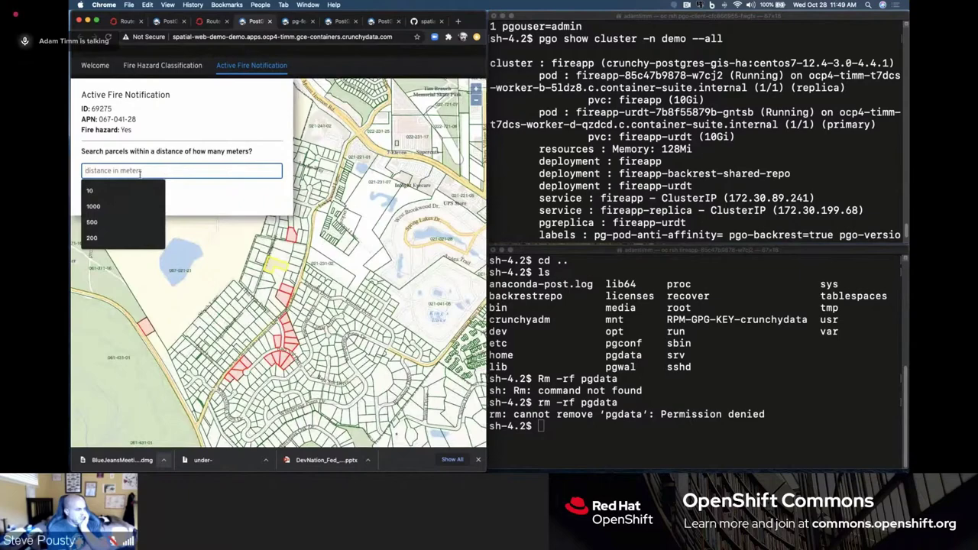
Step: Return to Fire Hazard Classification, select parcel 067-041-28, set its fire hazard answer to Yes and save it
click(162, 65)
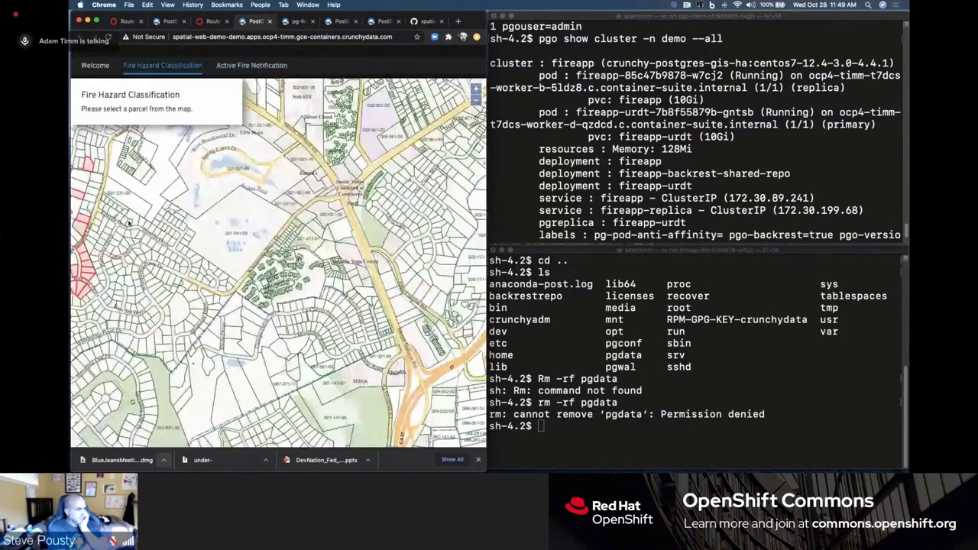
drag(128, 223, 236, 193)
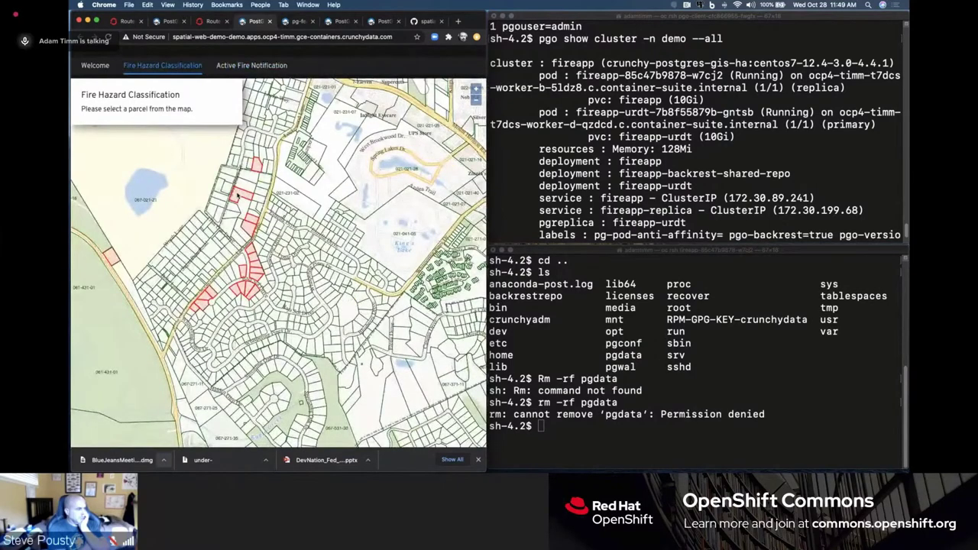
click(238, 197)
click(122, 171)
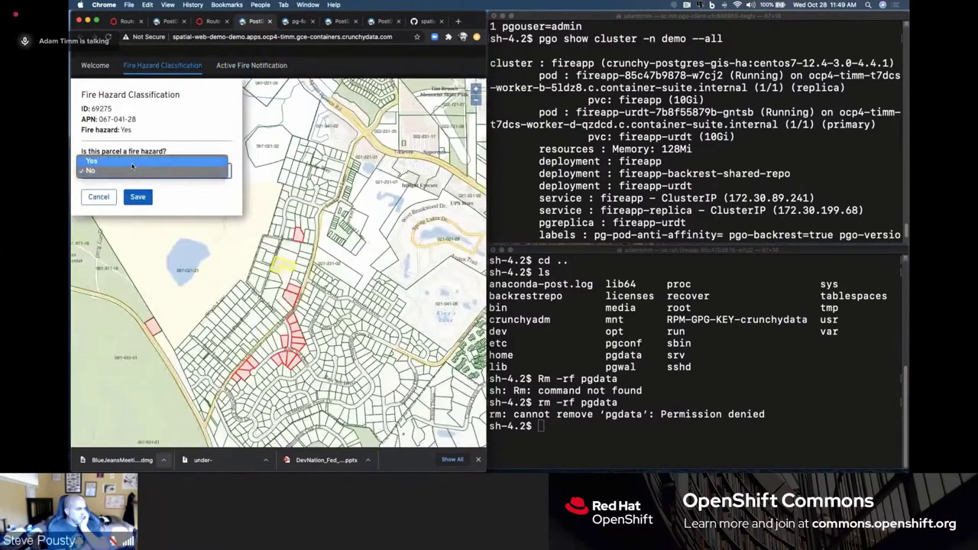
click(122, 173)
click(123, 173)
click(122, 171)
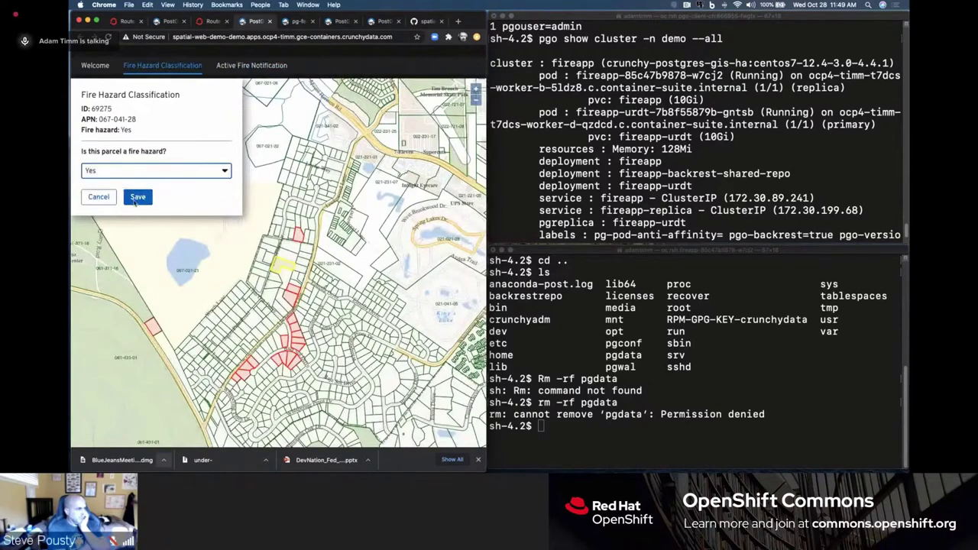
click(137, 197)
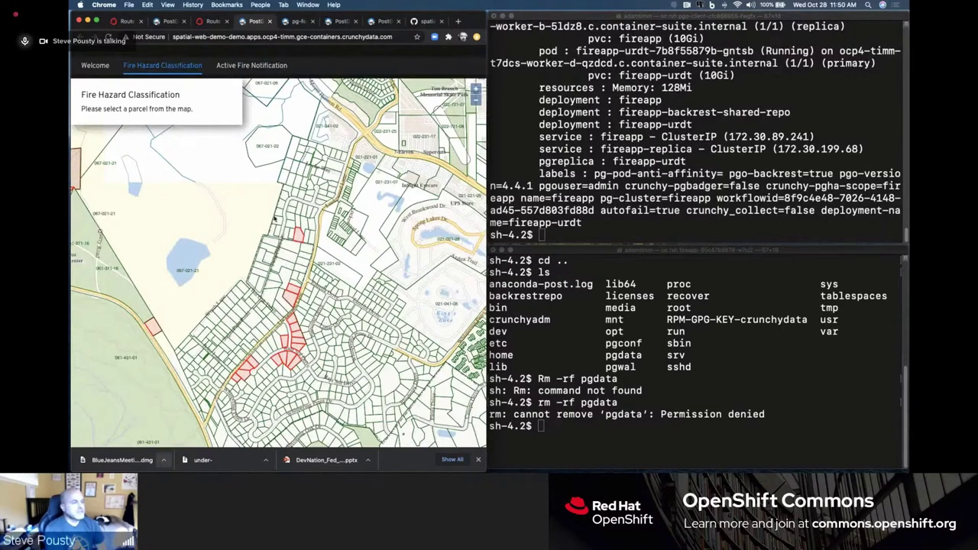
Step: Display the scale command's help in the pgo client session with pgo scale -h
click(562, 236)
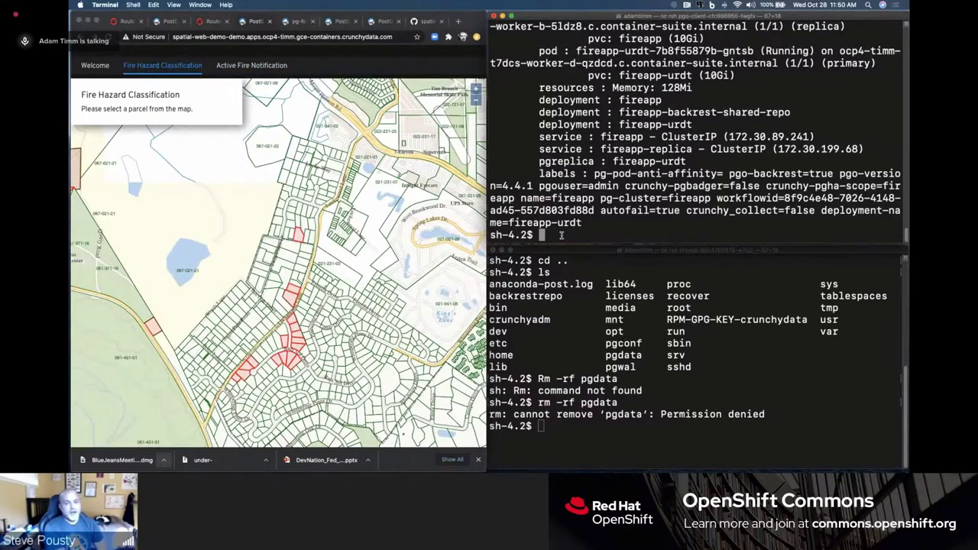
text(pgo)
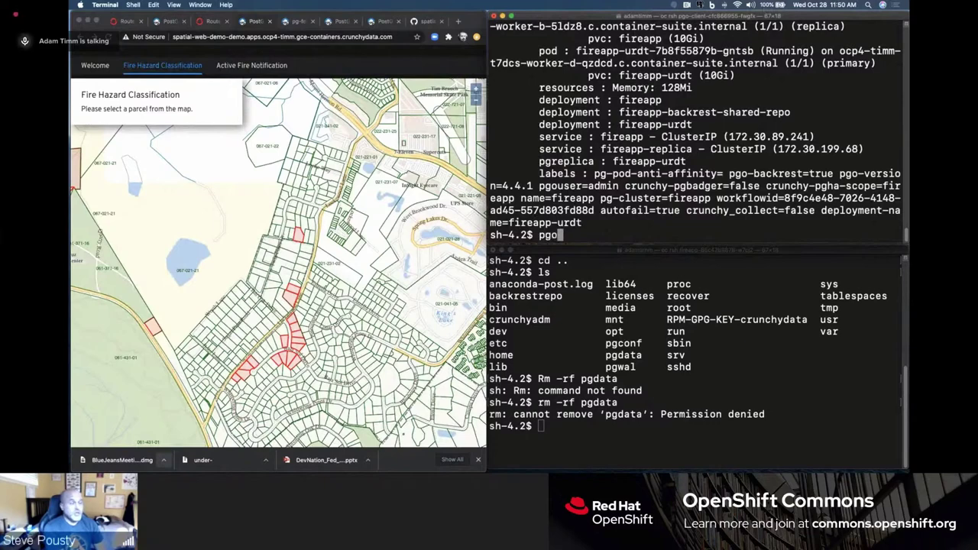
text( scale -h)
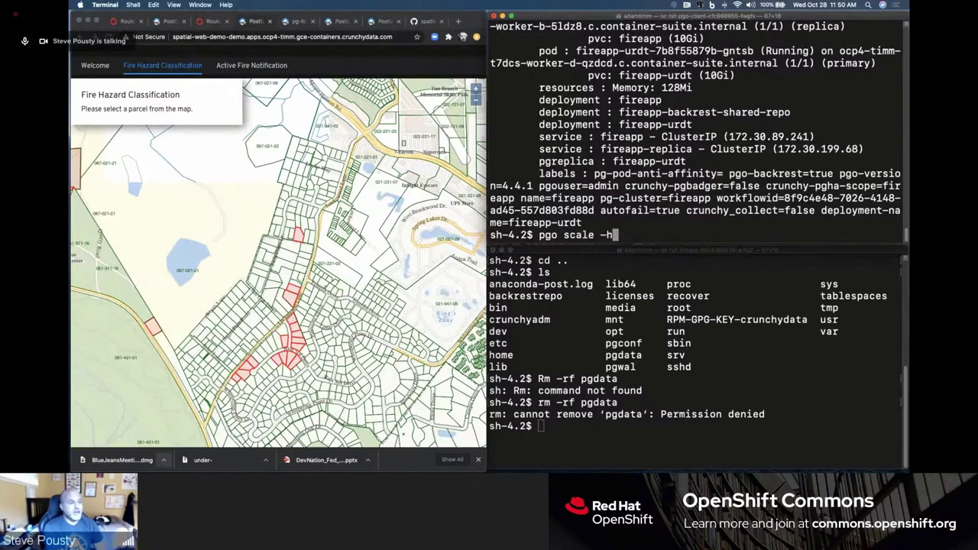
key(Return)
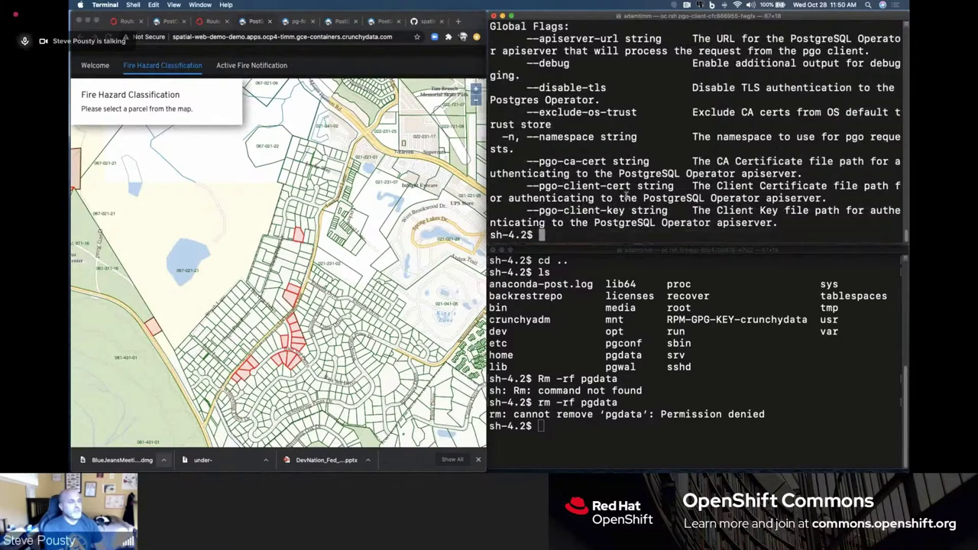
Step: Run pgo scale -n demo fireapp --replica-count=2 in the pgo client session and answer the confirmation with y
key(Up)
key(BackSpace)
key(BackSpace)
key(BackSpace)
key(BackSpace)
key(BackSpace)
key(BackSpace)
key(BackSpace)
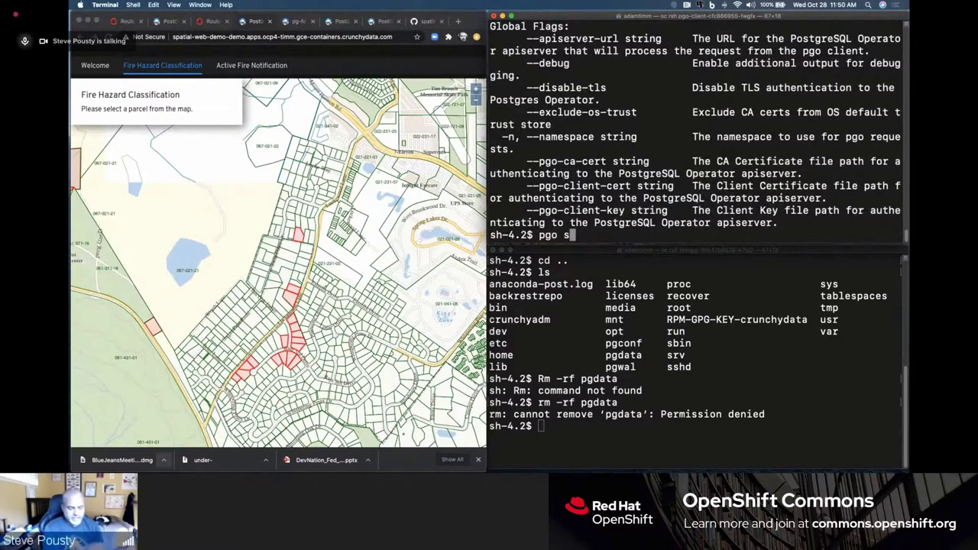
key(BackSpace)
text(sc)
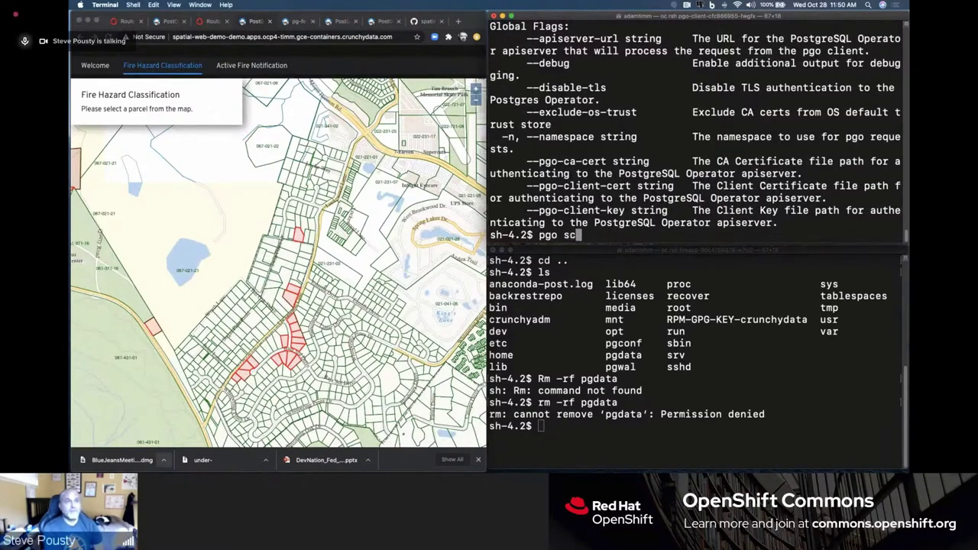
text(ale -n)
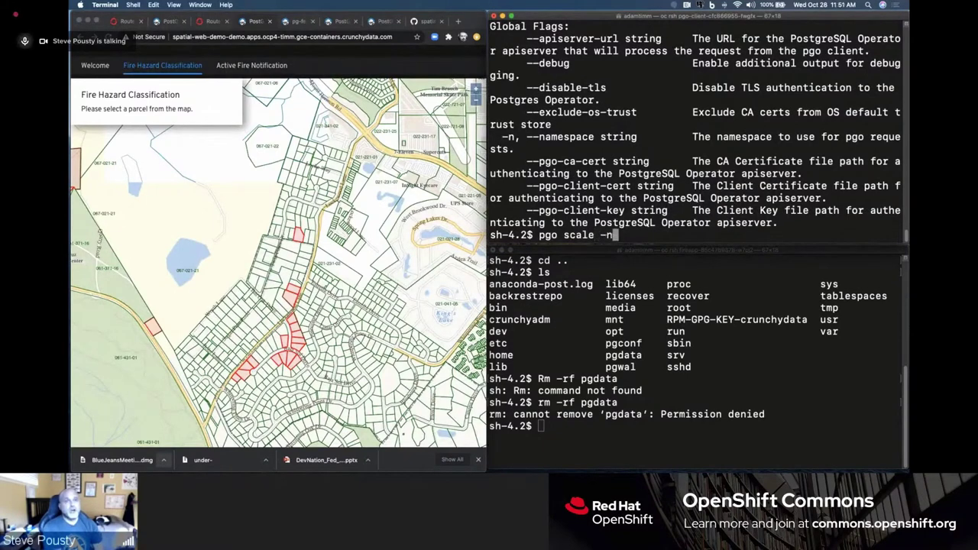
text( demo fire ap)
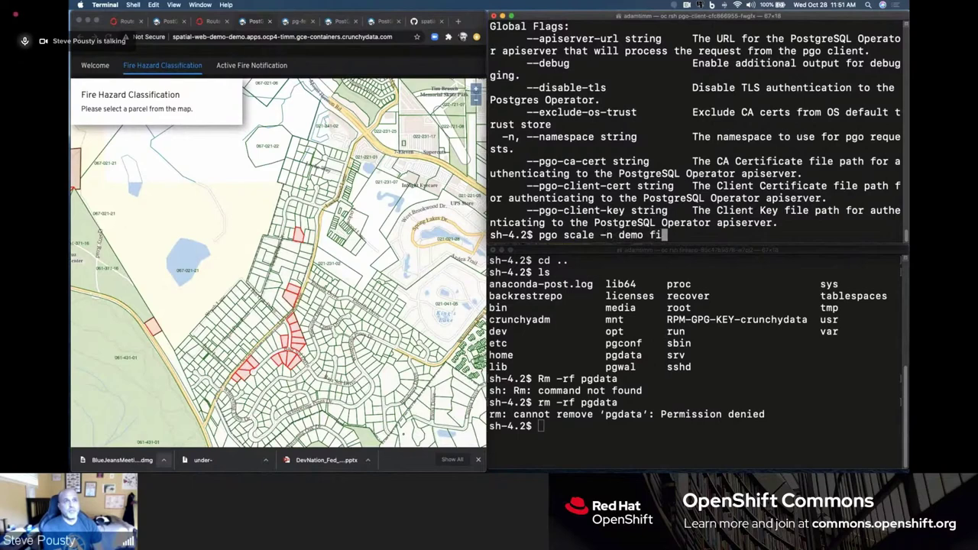
key(BackSpace)
key(BackSpace)
key(BackSpace)
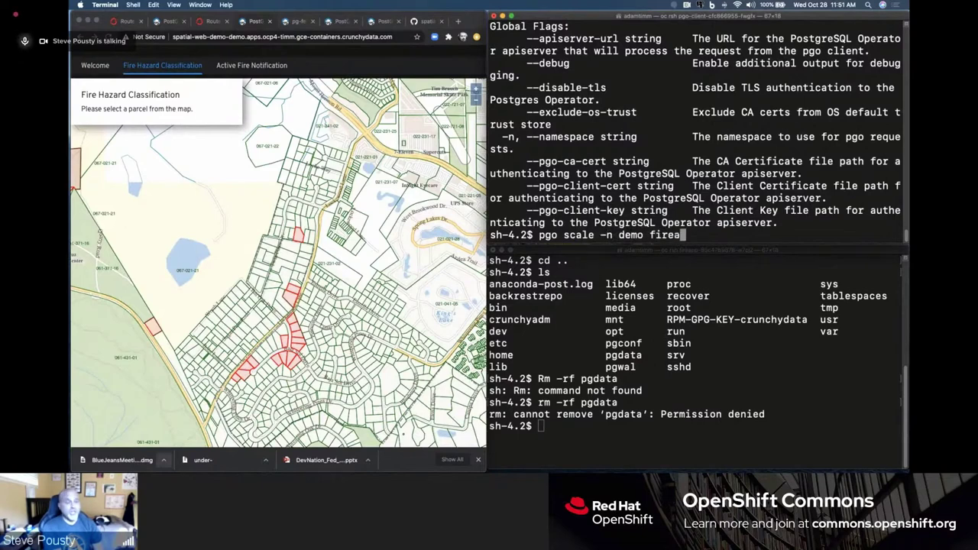
text(app )
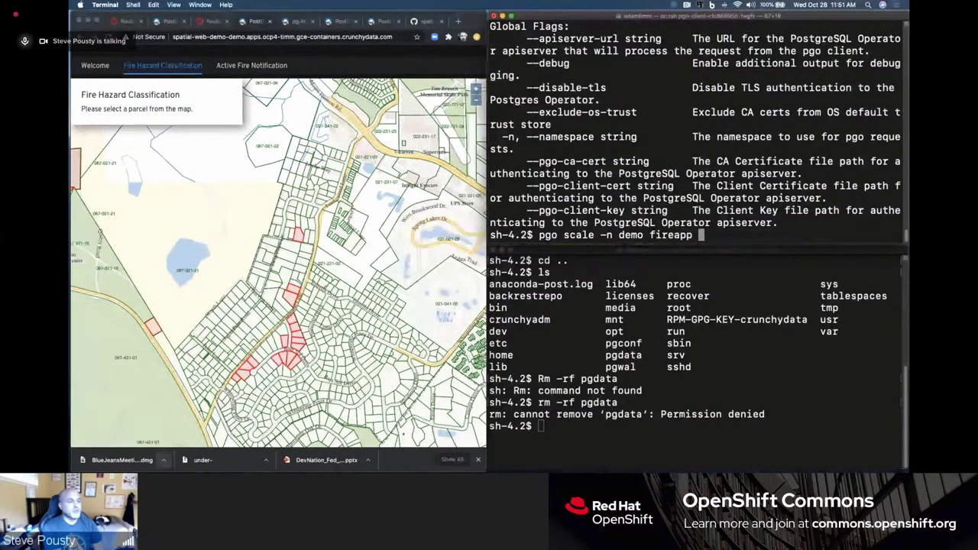
text(--r)
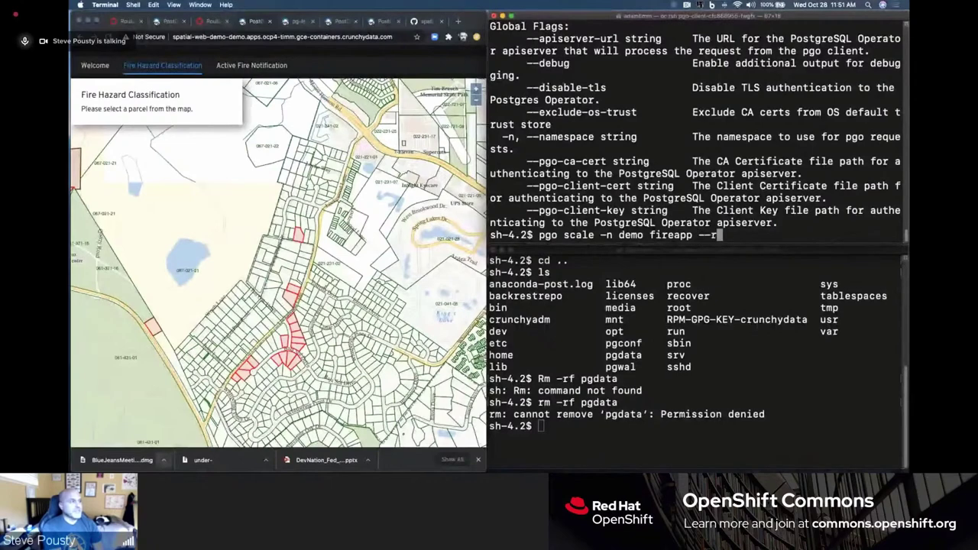
text(eplica-count)
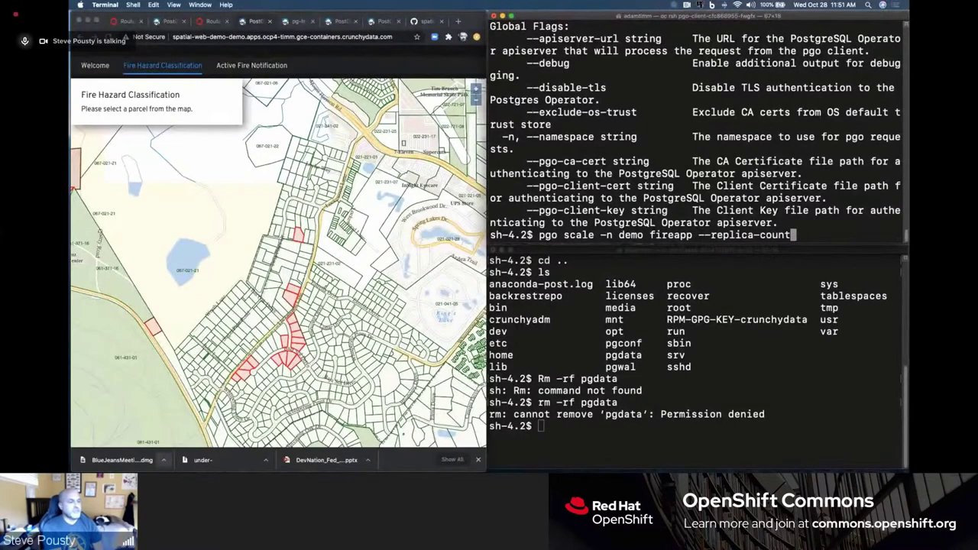
text(=2)
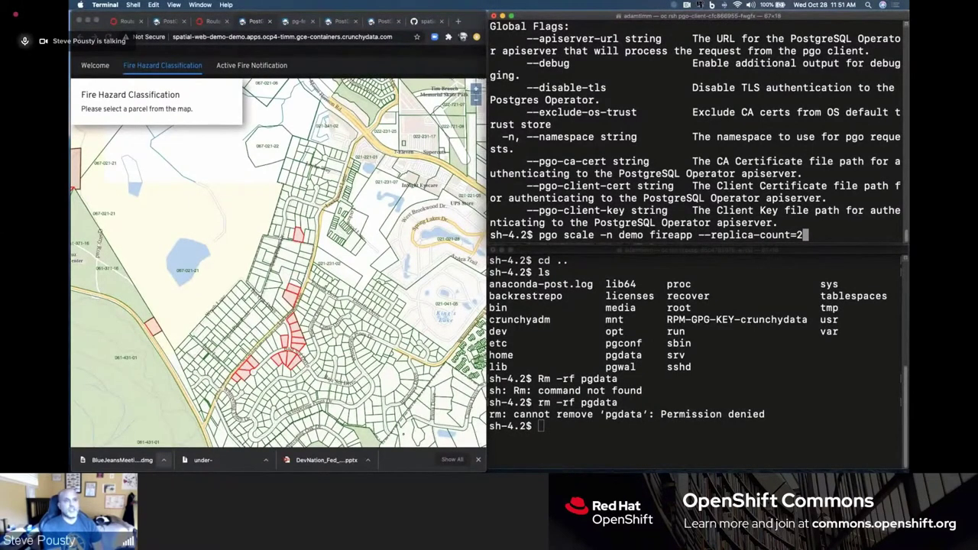
key(Return)
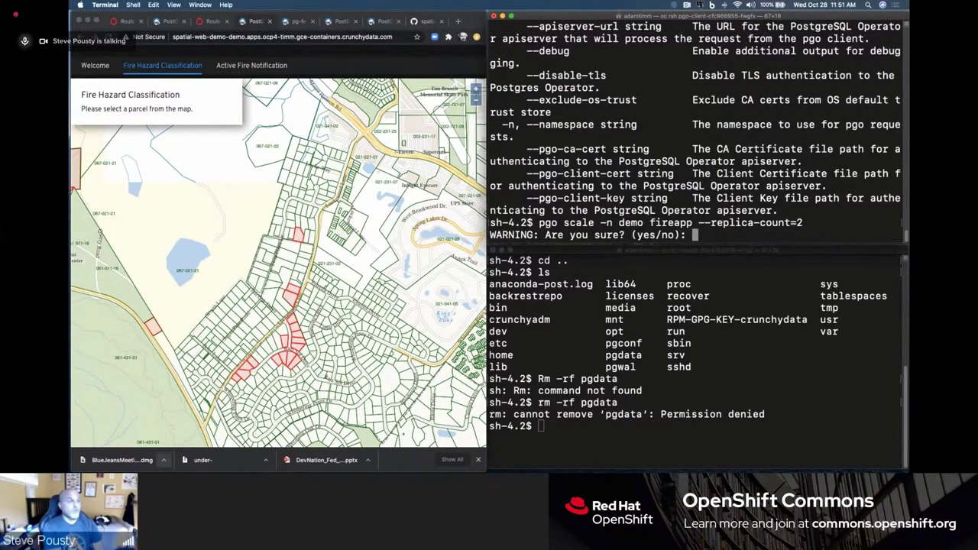
text(y)
key(Return)
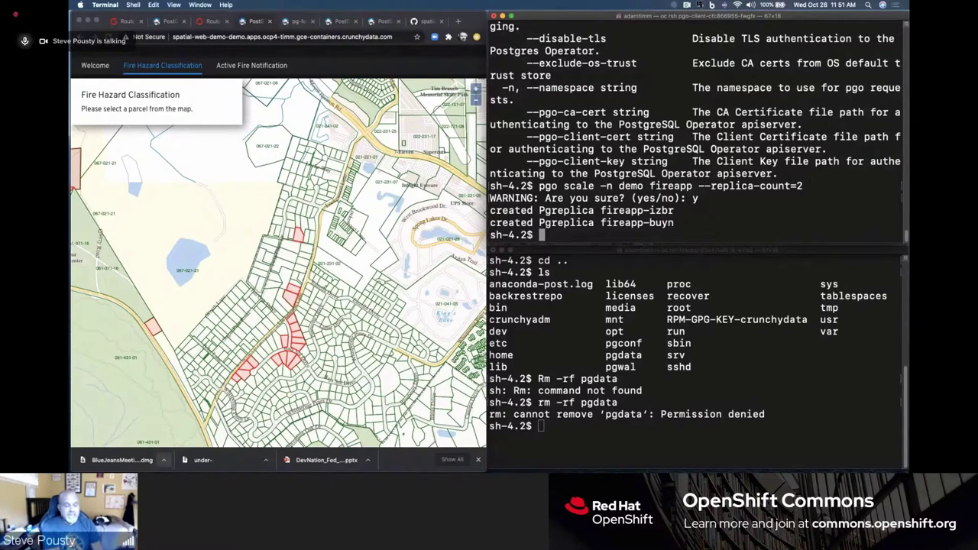
Step: Switch to the OpenShift console and view the details of the pgfeatureserv route in the demo project
click(201, 23)
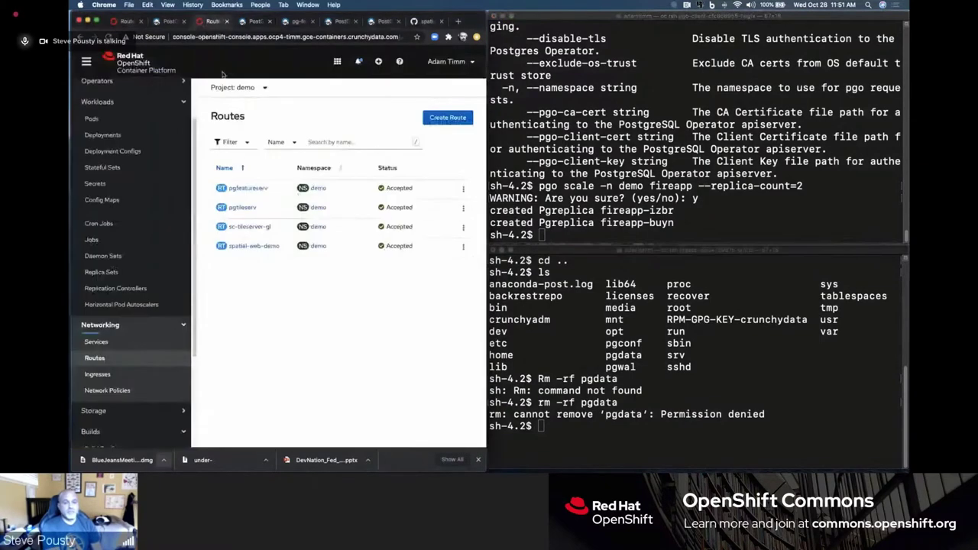
click(252, 188)
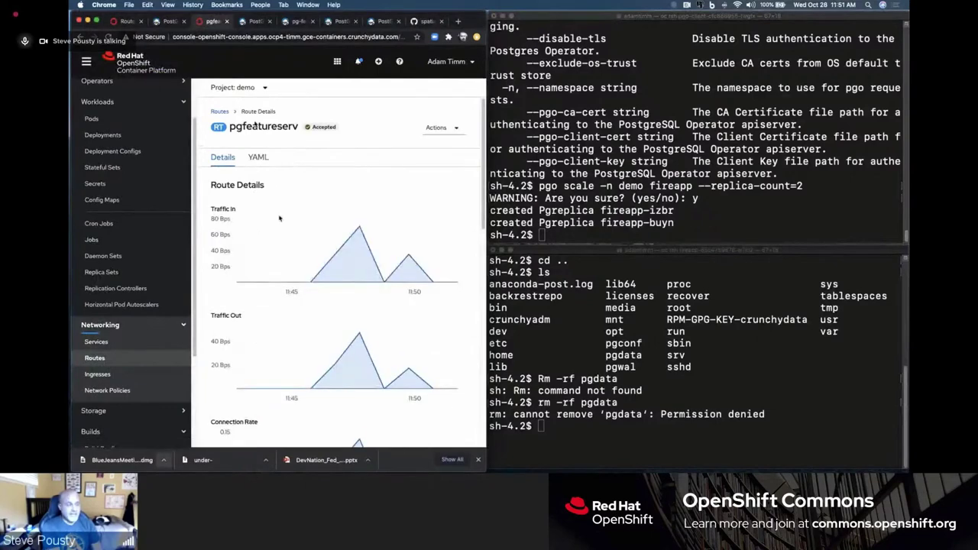
scroll(278, 220, down, 5)
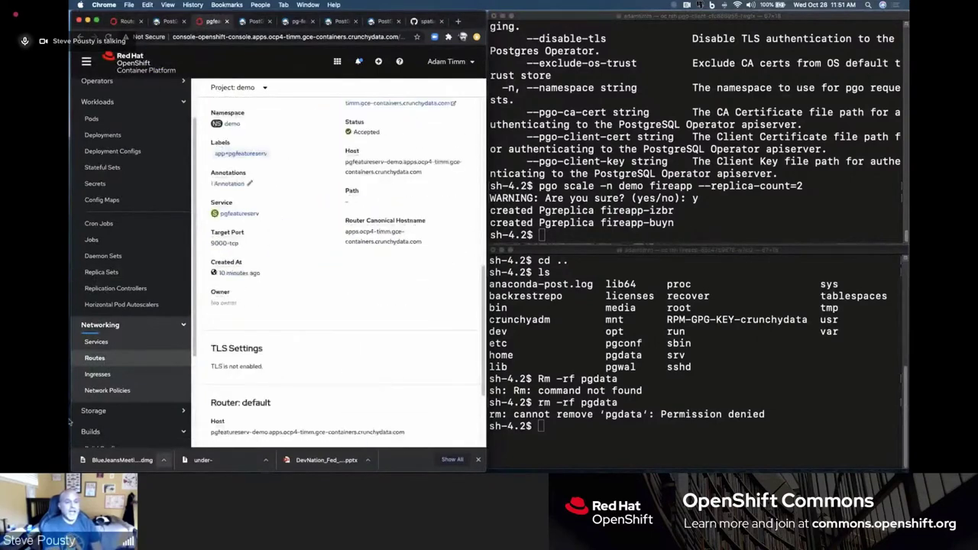
scroll(122, 306, up, 1)
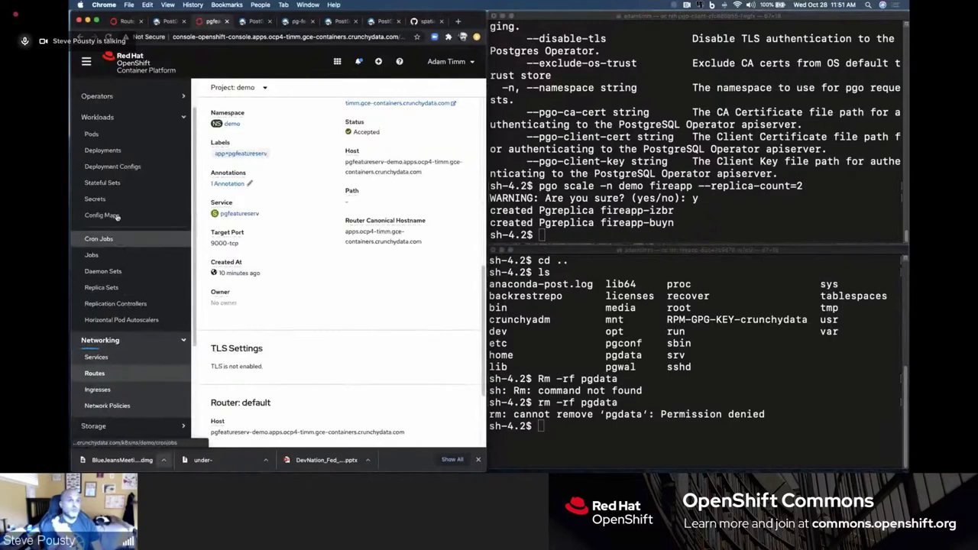
Step: Scale the pgtileserv deployment config in the demo project up to 3 pods
click(125, 168)
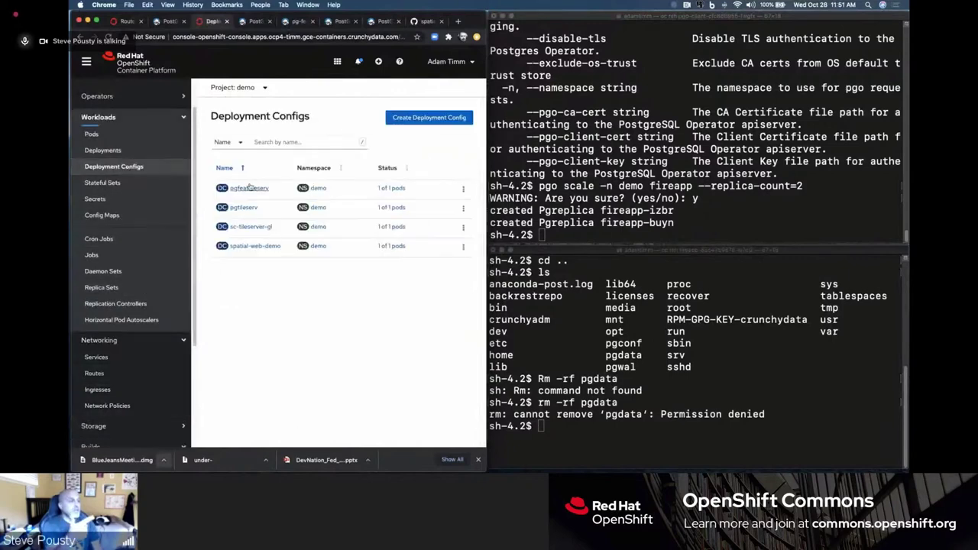
click(243, 208)
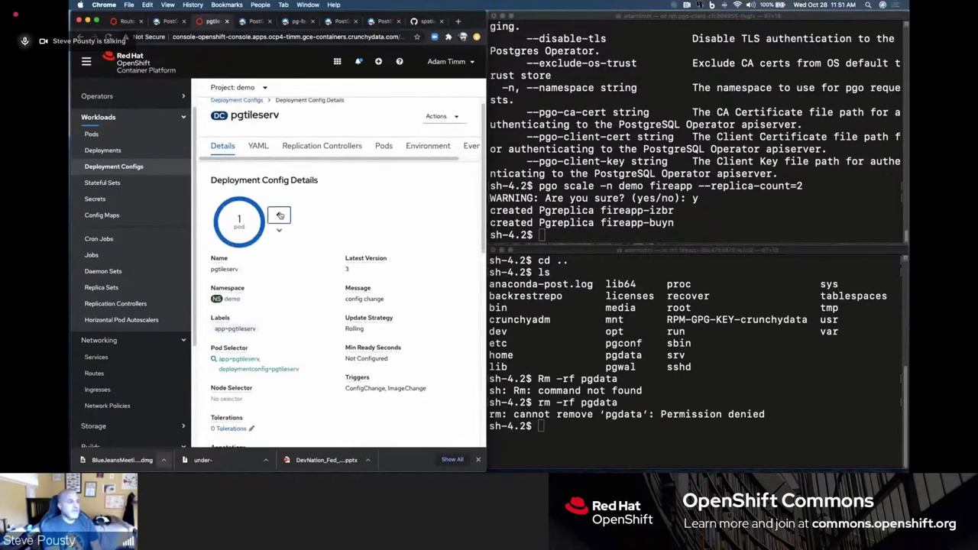
click(280, 216)
click(279, 215)
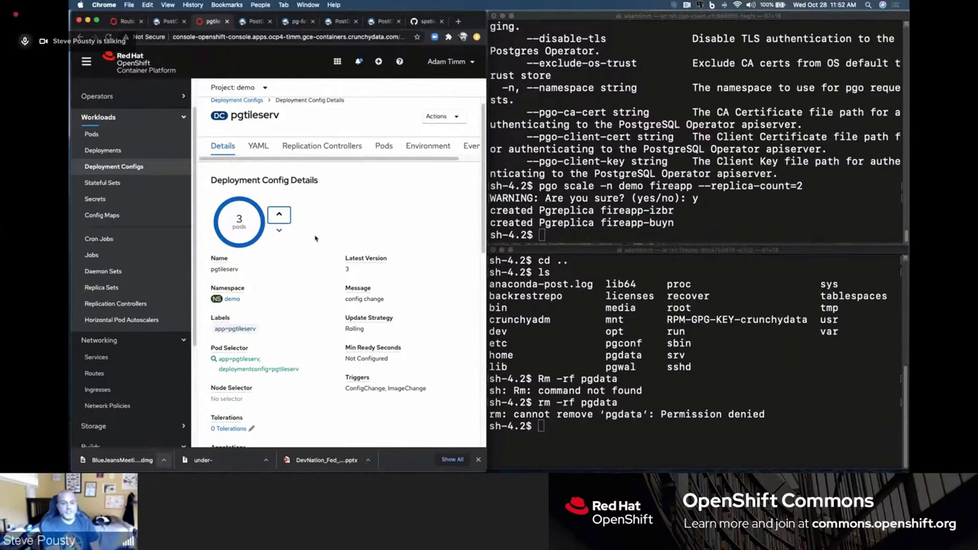
Step: Reopen the pgtileserv deployment config, then view the details of the pgfeatureserv deployment config
click(139, 166)
click(246, 217)
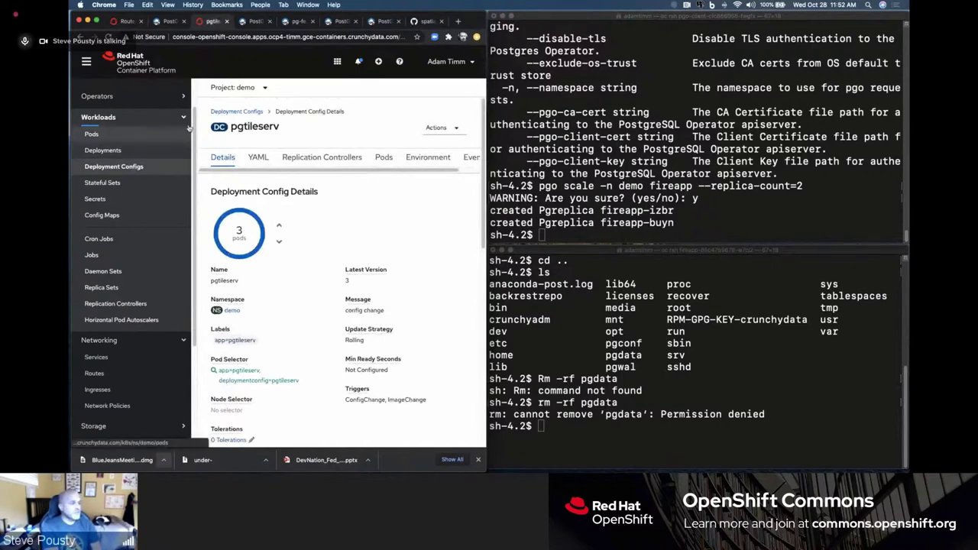
click(237, 111)
click(244, 191)
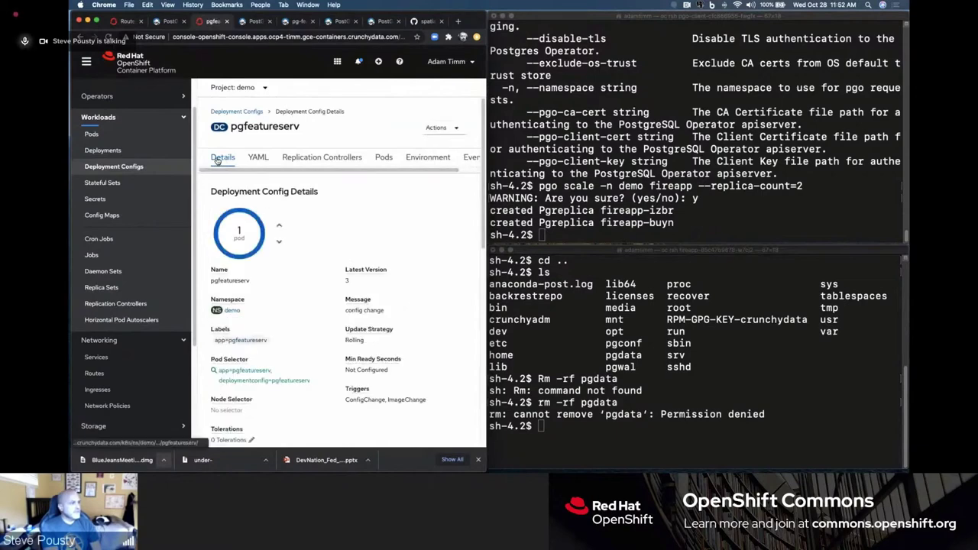
Step: Switch the console to the Developer perspective and examine the demo project's monitoring dashboard charts for CPU, memory and bandwidth
click(107, 96)
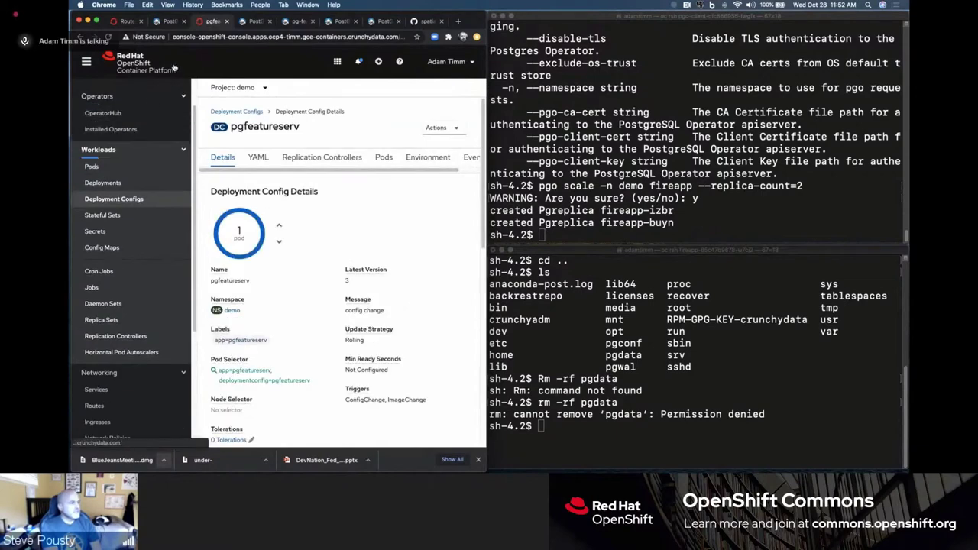
scroll(130, 191, up, 3)
click(145, 93)
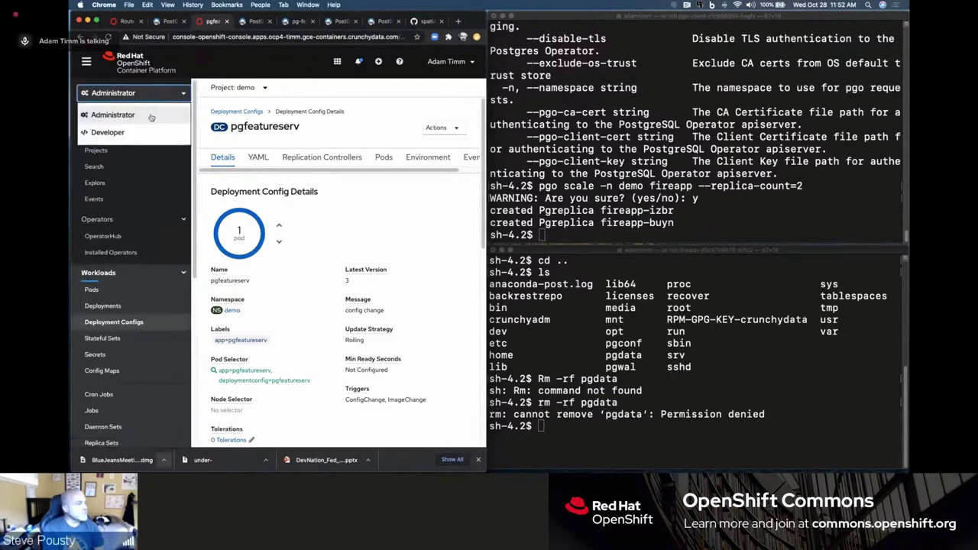
click(147, 131)
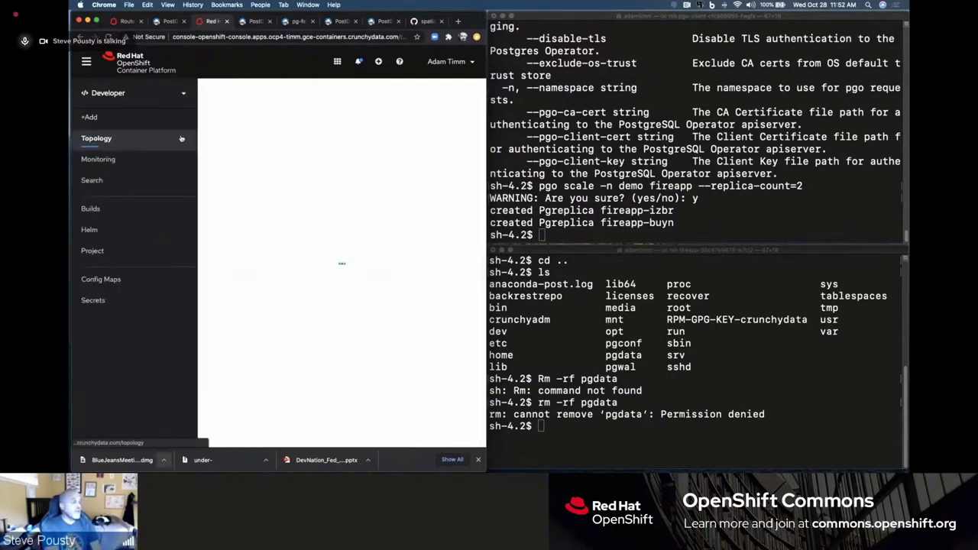
click(122, 160)
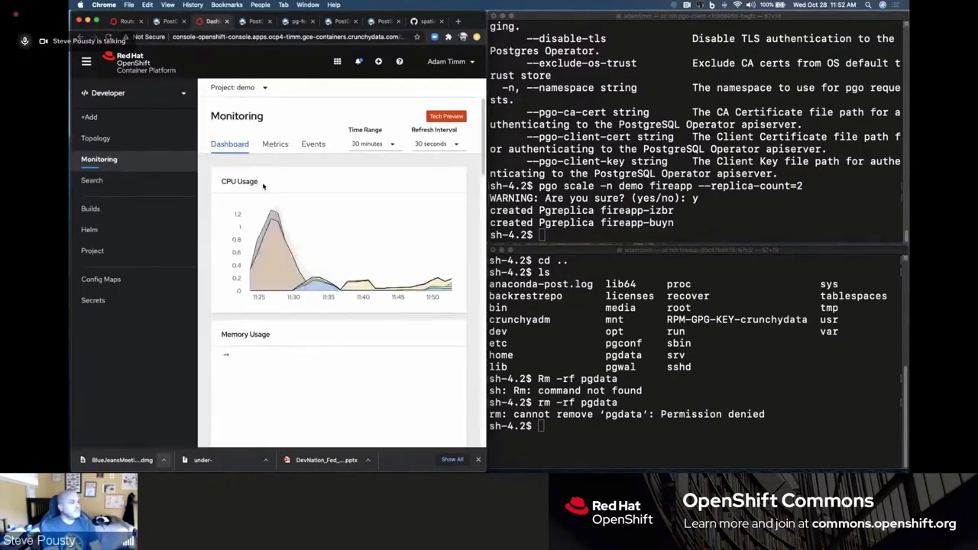
scroll(332, 215, down, 1)
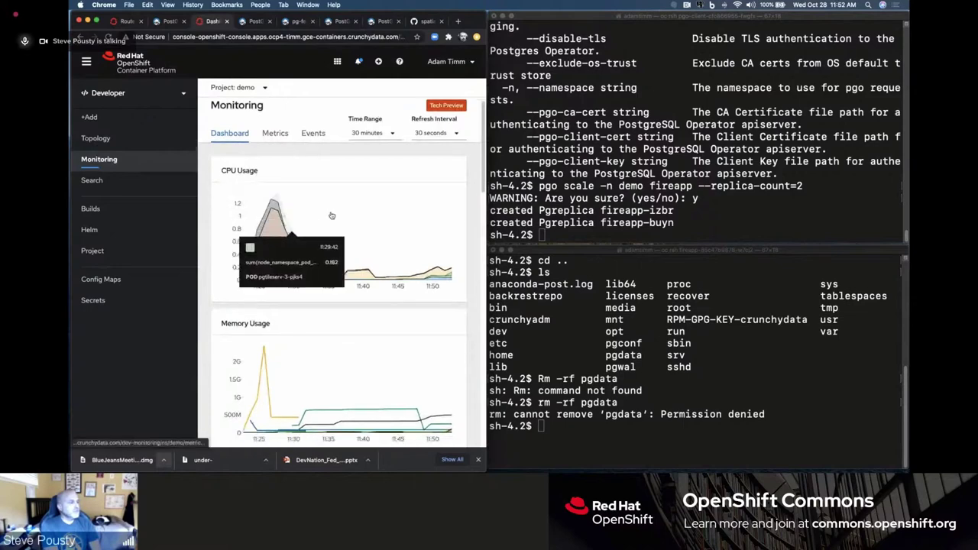
scroll(331, 216, down, 5)
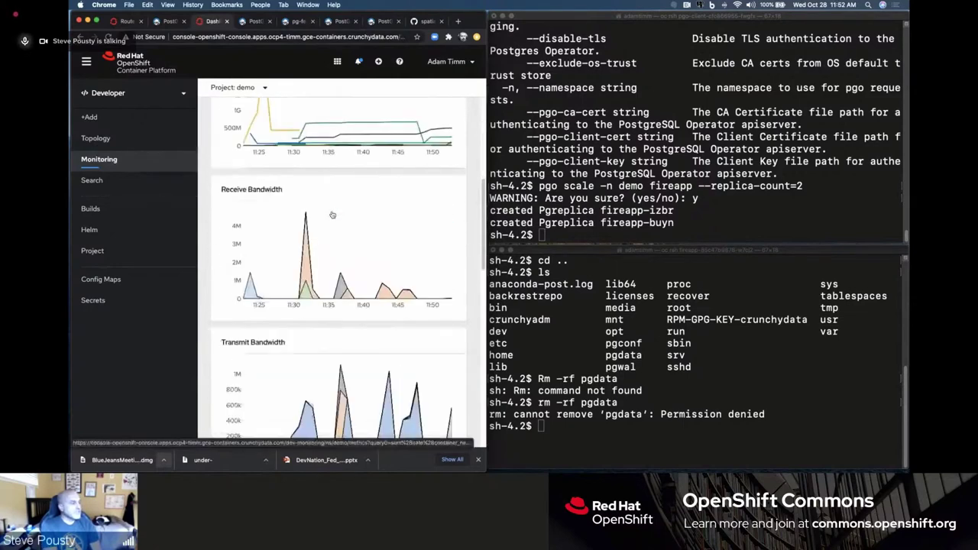
scroll(332, 215, up, 3)
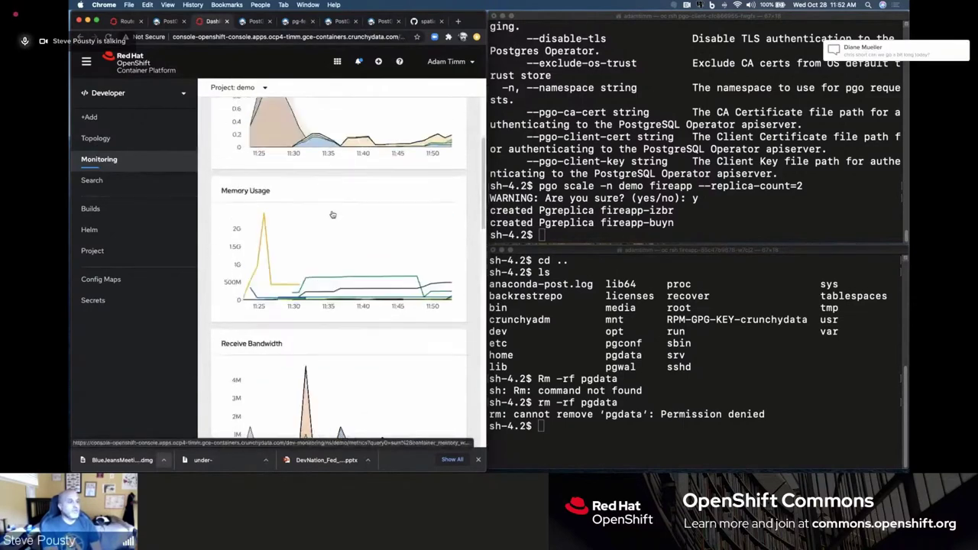
scroll(333, 214, up, 3)
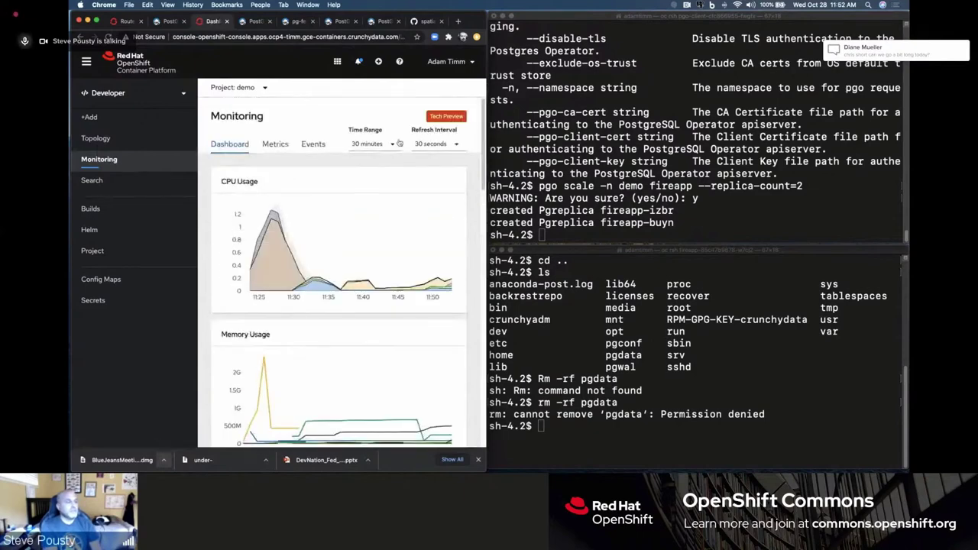
Step: View the demo project's per-pod monitoring metrics and look through the available time ranges for the graph
click(277, 144)
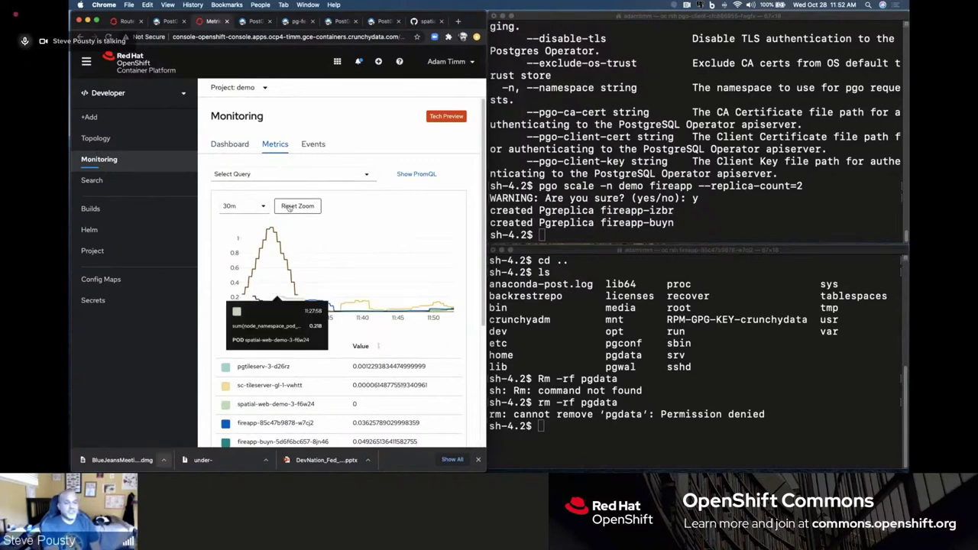
scroll(289, 208, down, 2)
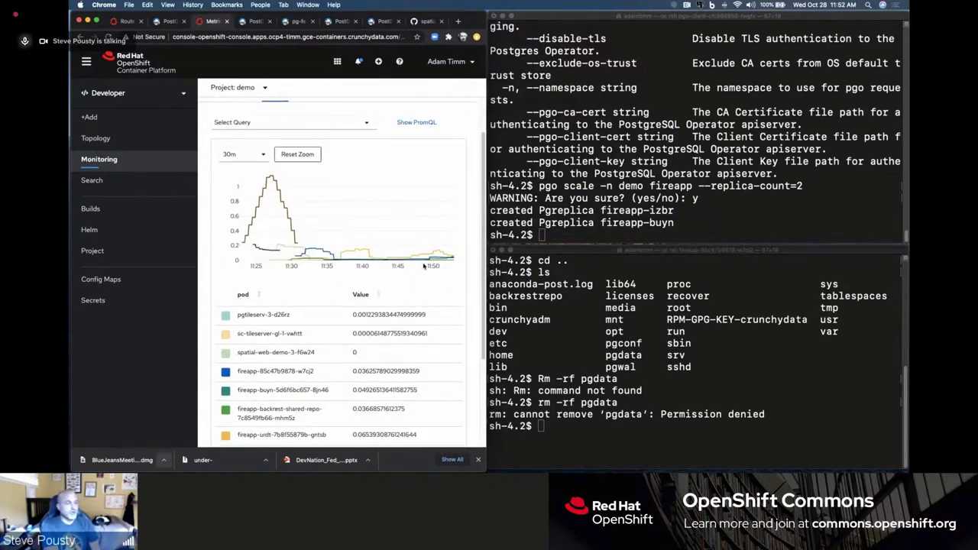
click(263, 156)
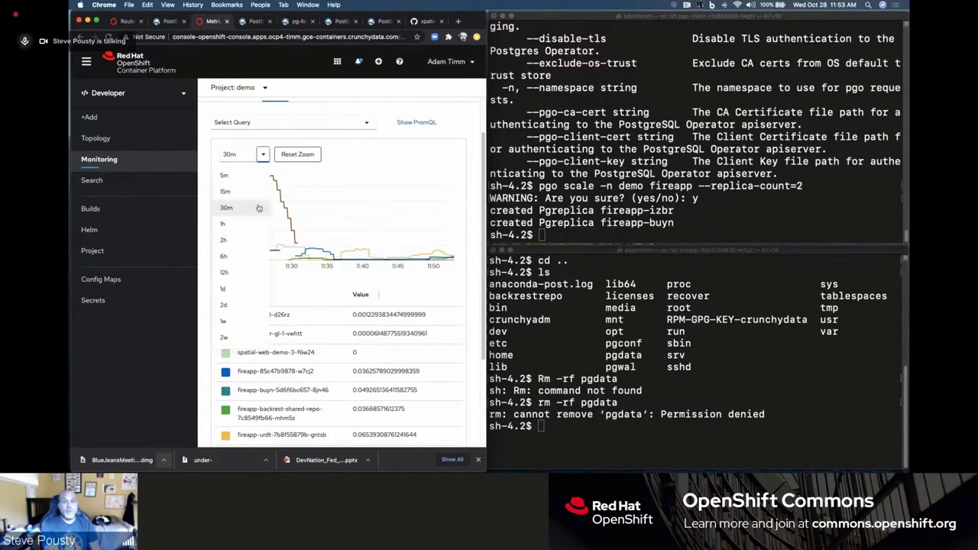
key(Return)
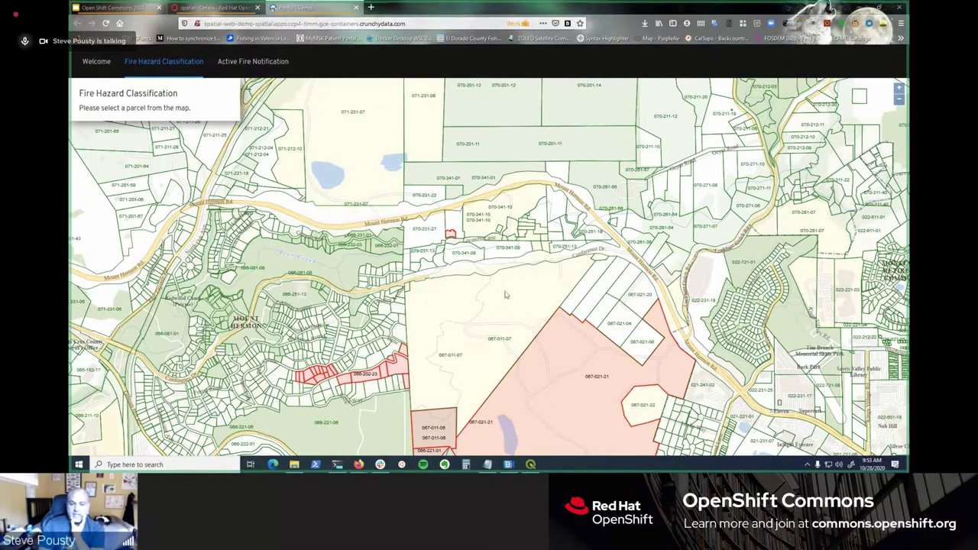
Step: Switch to the parcel web app and survey its Fire Hazard Classification map, glancing at Active Fire Notification in between
drag(584, 374, 549, 226)
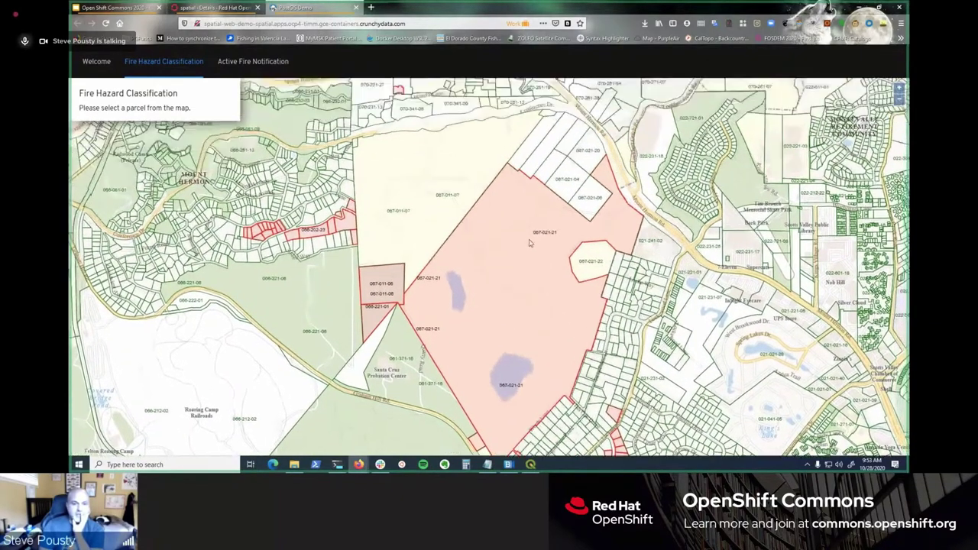
click(262, 65)
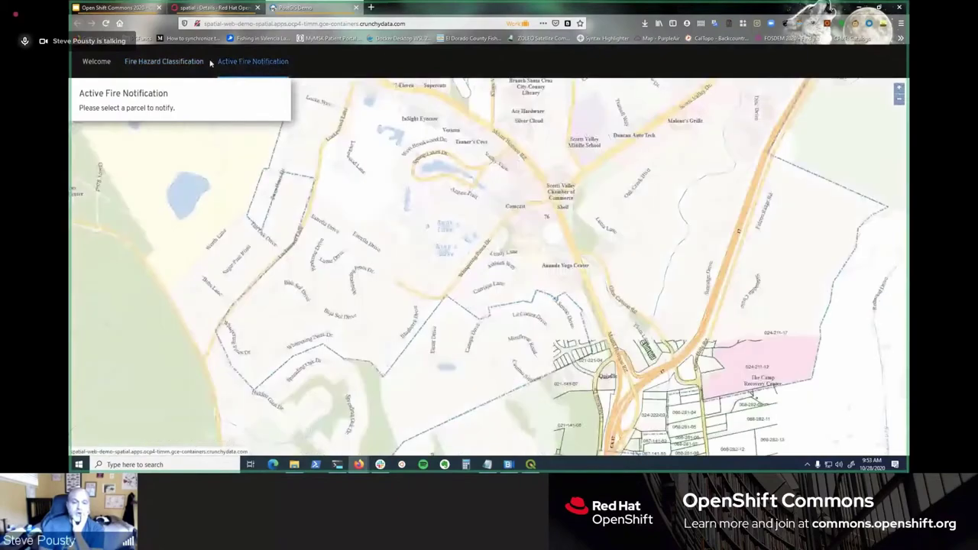
click(164, 63)
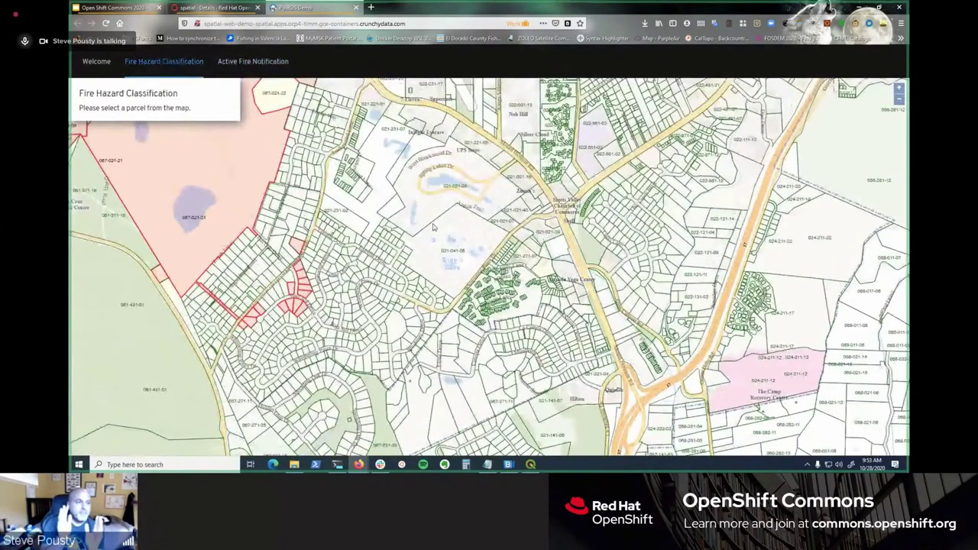
drag(434, 227, 578, 310)
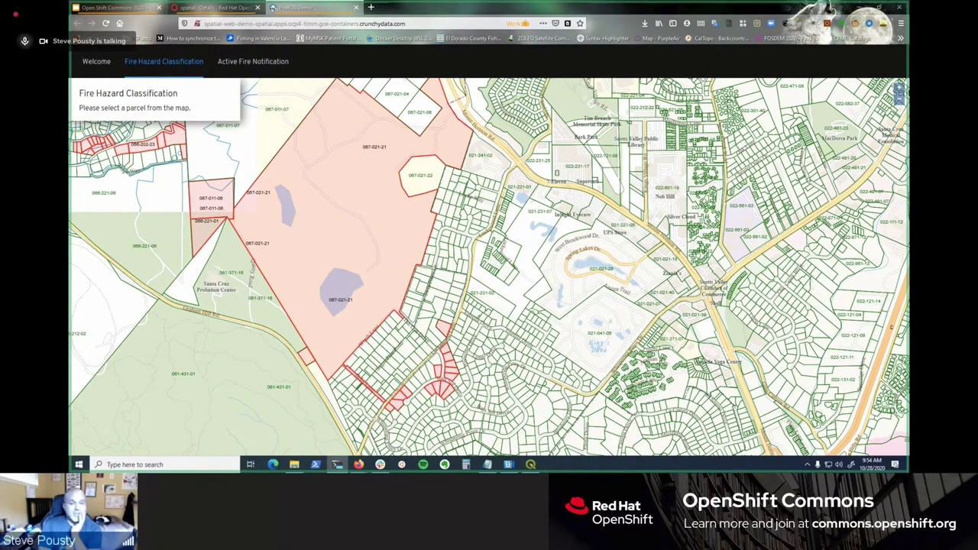
Step: Bring the PowerShell window running the oc port-forward on 5432 into view, then move it back off the screen
drag(67, 172, 409, 142)
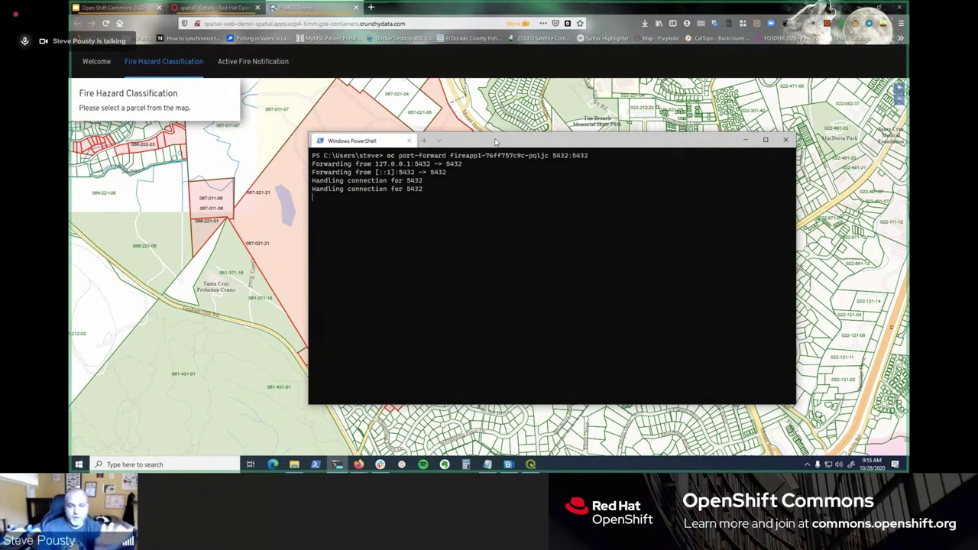
drag(495, 142, 68, 142)
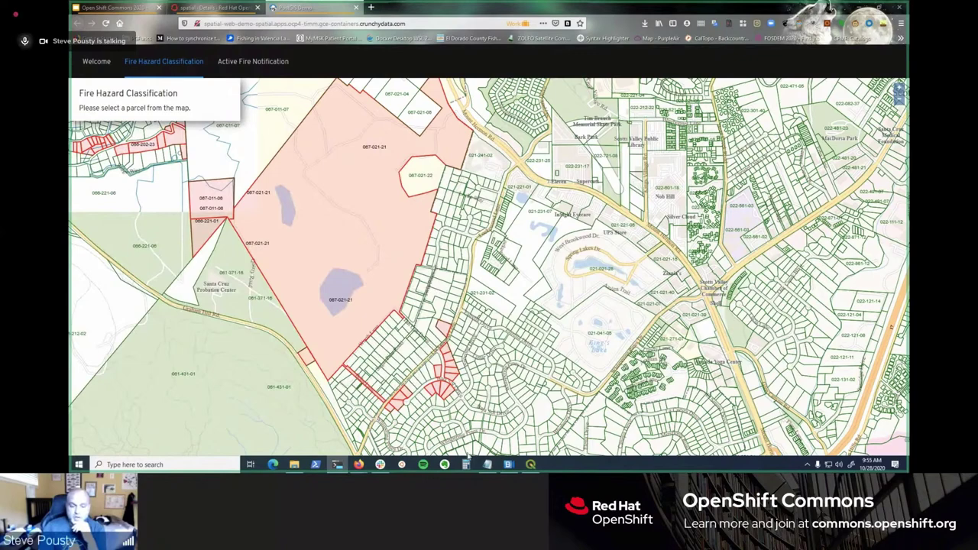
Step: Switch to QGIS and expand the PostGIS connections to view the schemas under the fire spatial connection
click(530, 465)
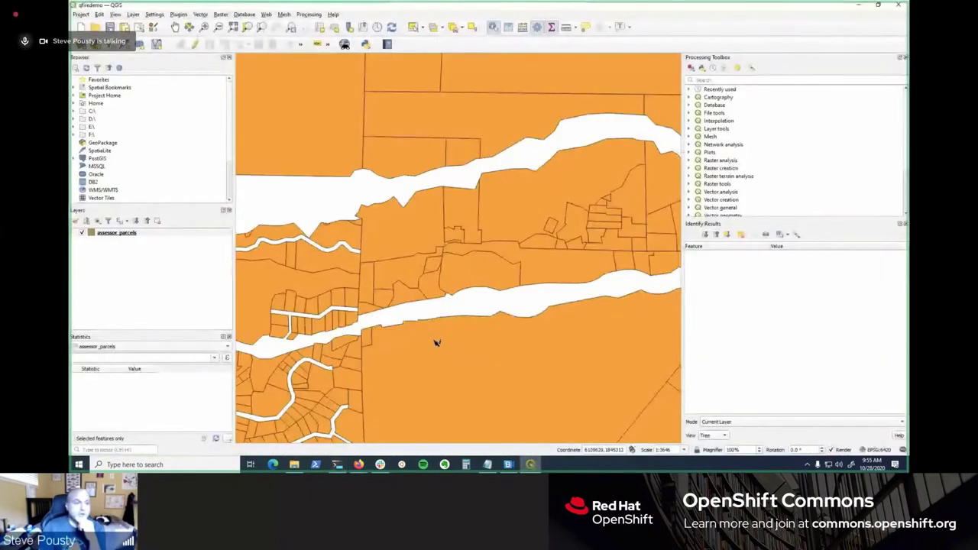
click(75, 159)
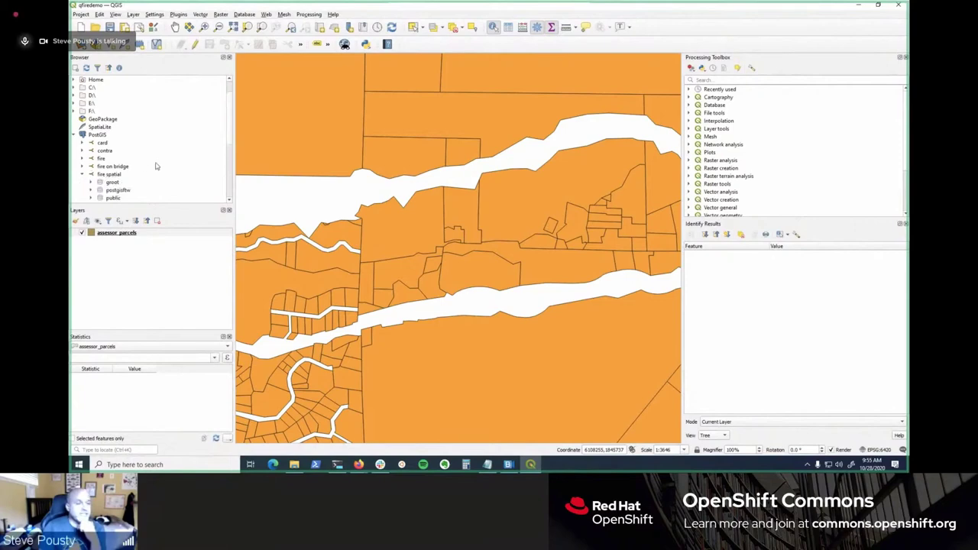
scroll(183, 161, down, 1)
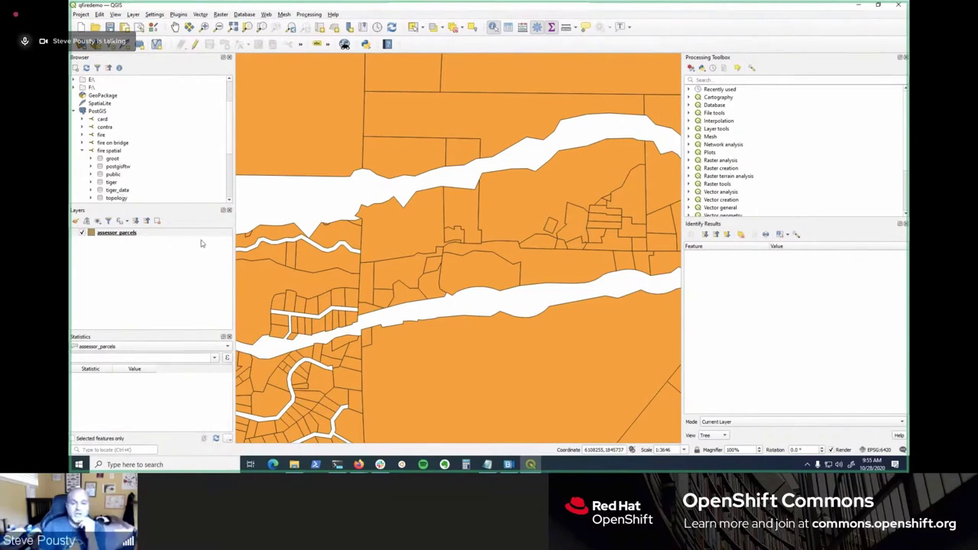
Step: Identify the larger parcel surrounding the small notched one in assessor_parcels and examine its attributes down to firehazard
click(461, 234)
scroll(754, 344, down, 8)
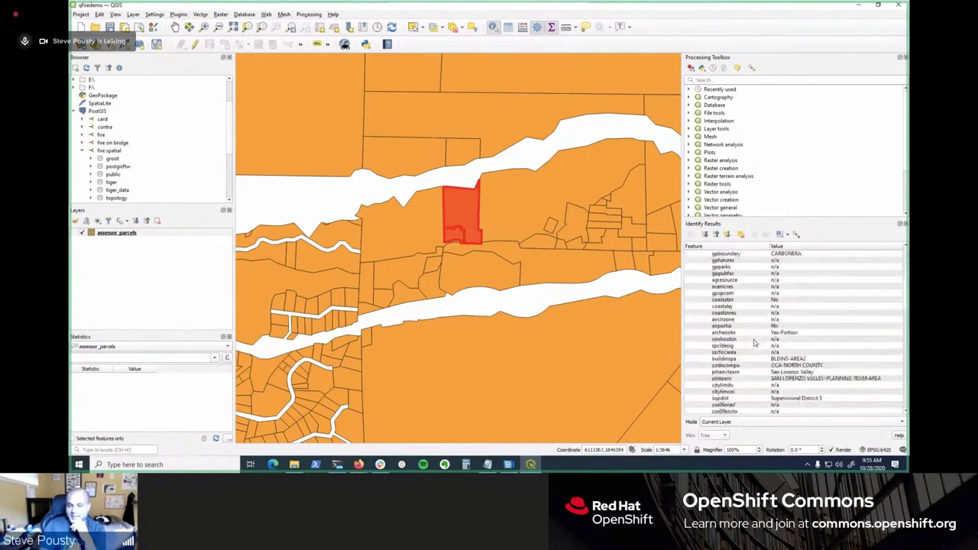
scroll(754, 343, down, 4)
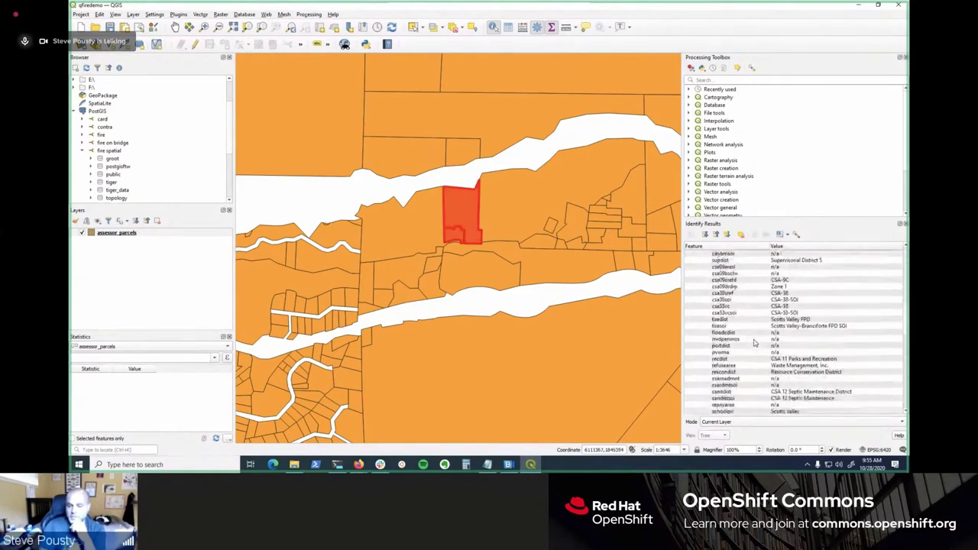
scroll(754, 344, down, 3)
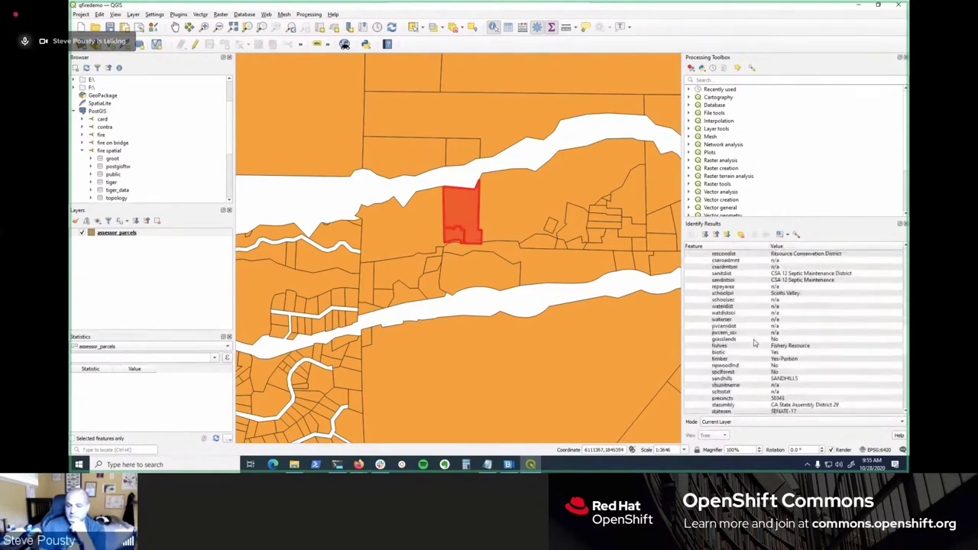
scroll(754, 343, down, 7)
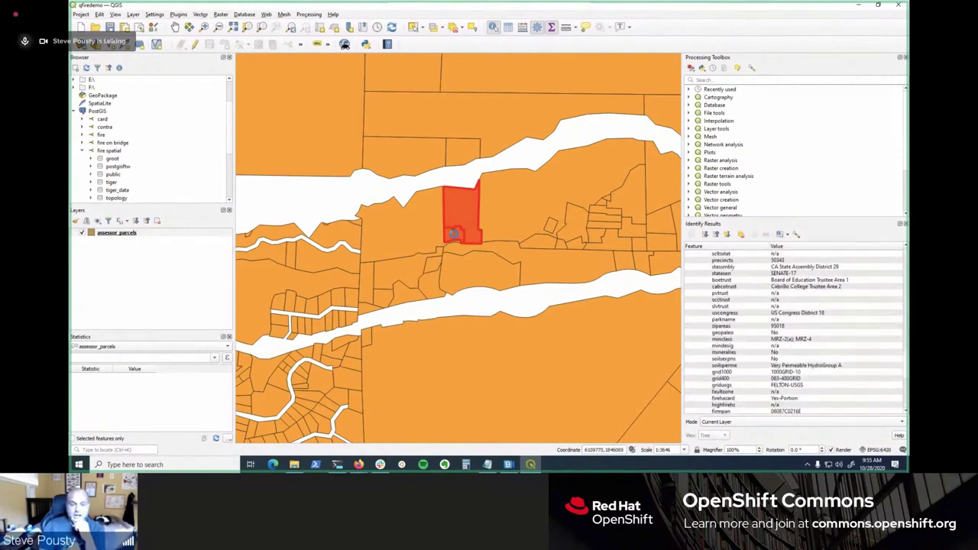
Step: Identify the small notched parcel in the larger parcel's lower corner and examine its attributes, including firehazard
click(454, 233)
scroll(739, 329, up, 8)
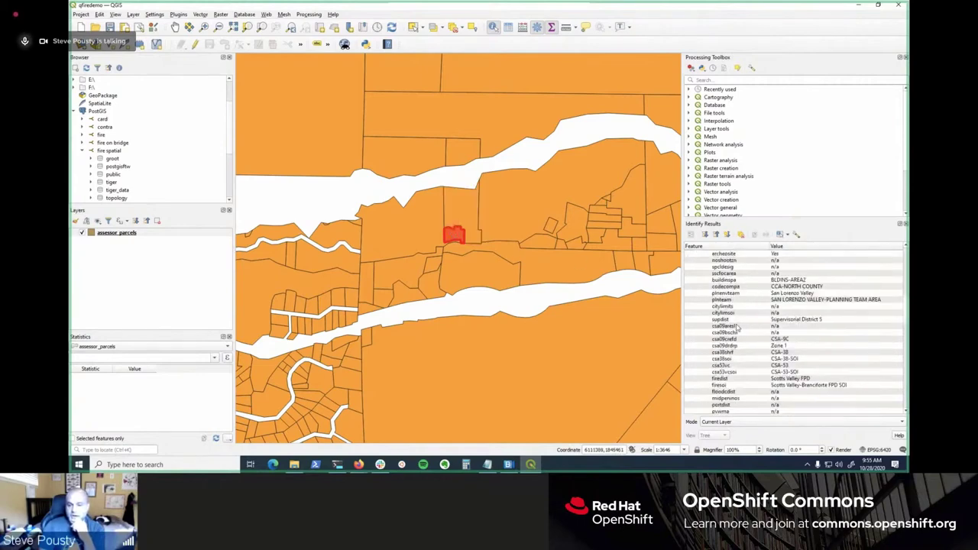
scroll(737, 327, down, 5)
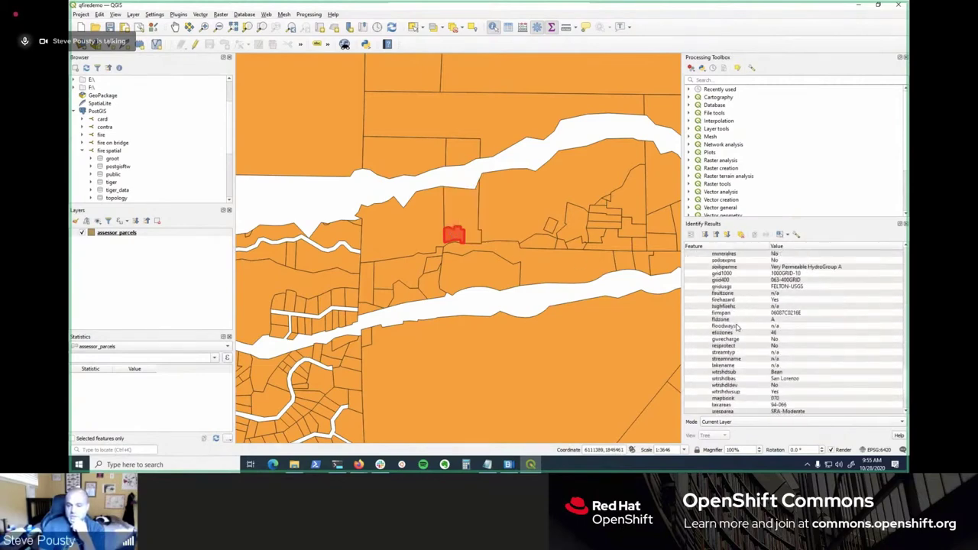
scroll(738, 327, down, 3)
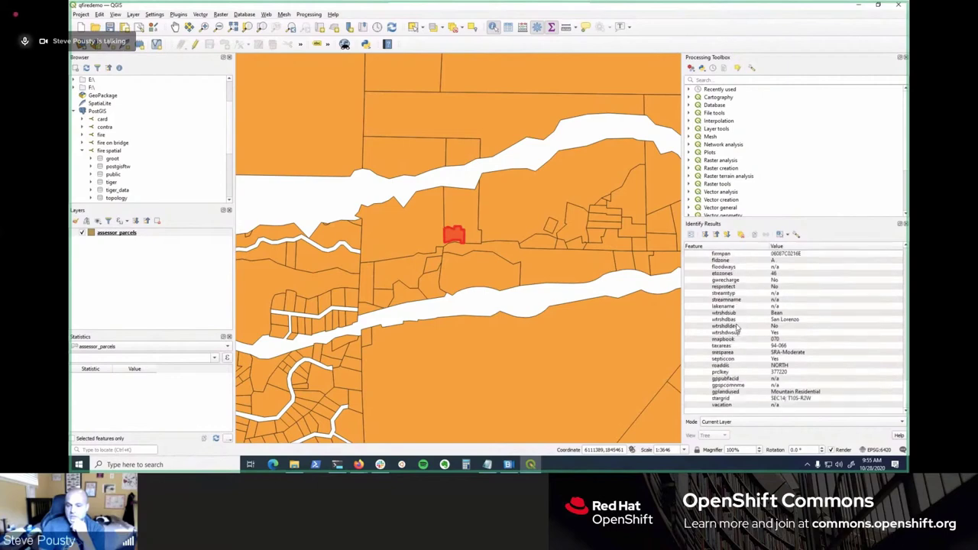
scroll(738, 327, up, 6)
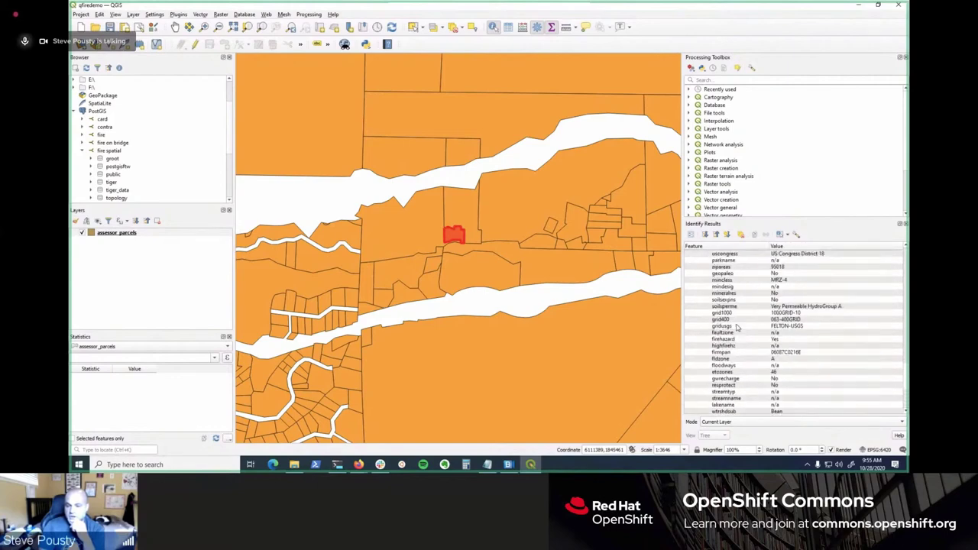
scroll(737, 327, up, 6)
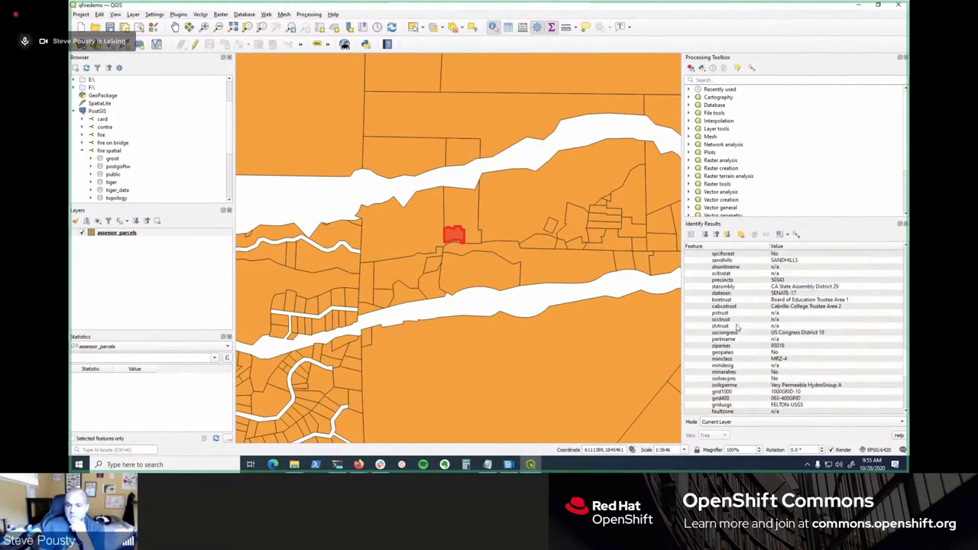
Step: Look through the small notched parcel's remaining attributes and highlight its firehazard entry
scroll(738, 327, up, 1)
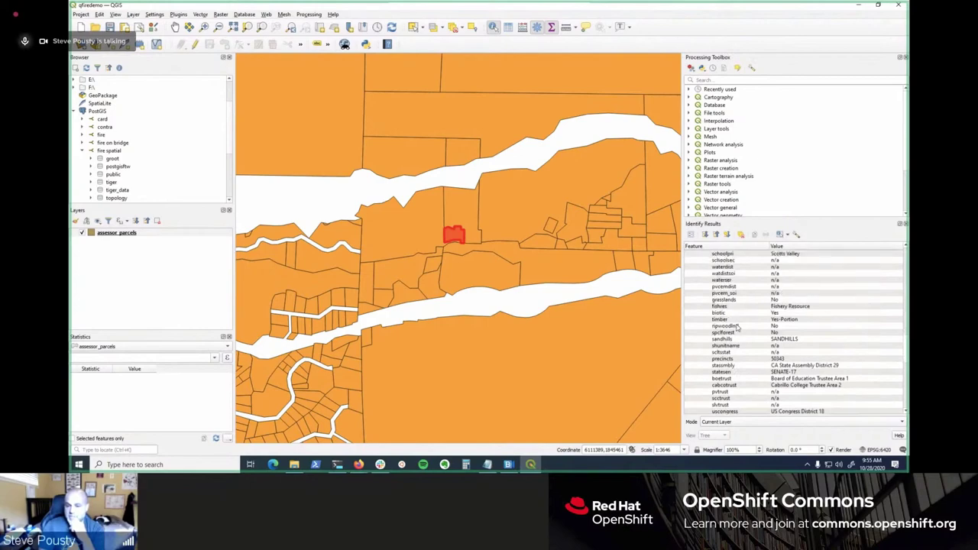
scroll(737, 327, down, 8)
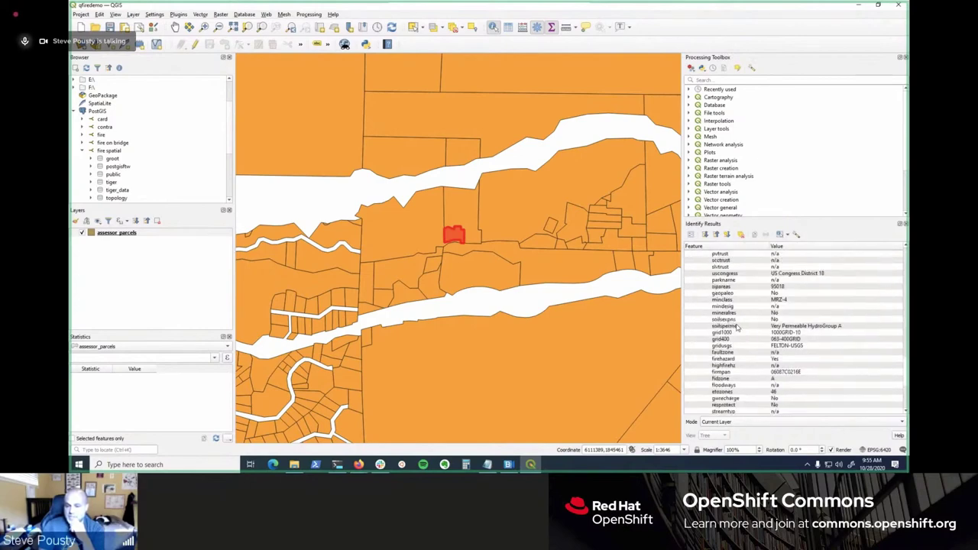
scroll(738, 328, down, 1)
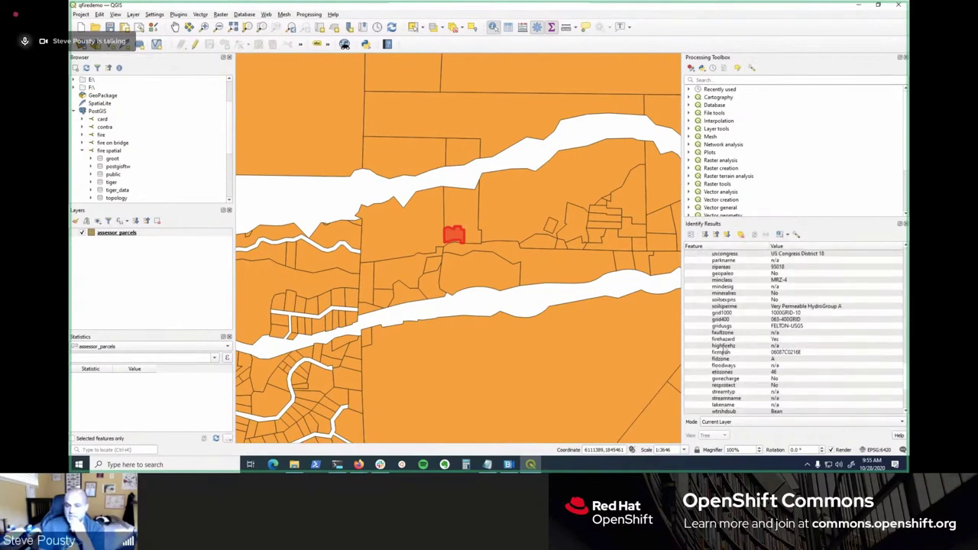
click(723, 340)
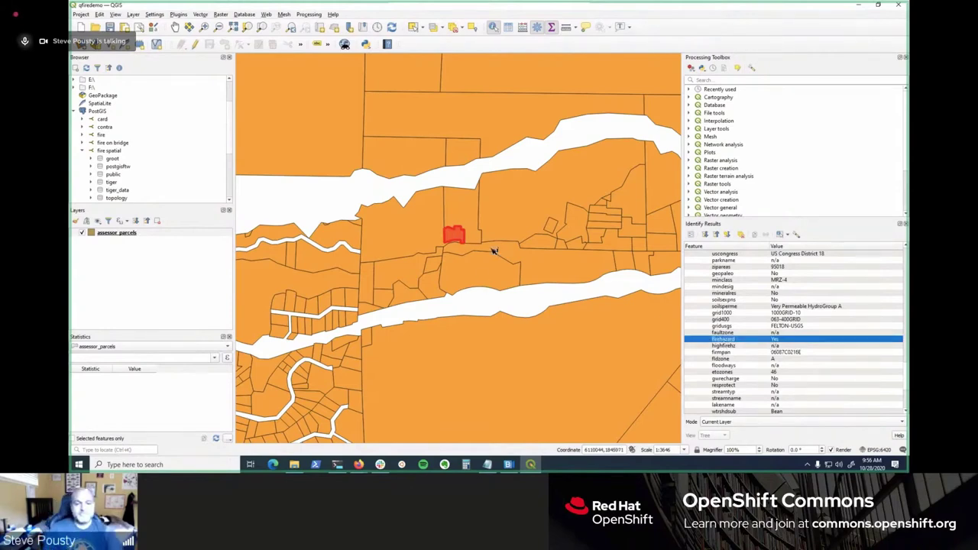
Step: Switch to the parcel web app in Firefox and locate the small notched parcel's area near Mount Hermon Rd on the Fire Hazard Classification map
key(alt+Tab)
key(alt+Tab)
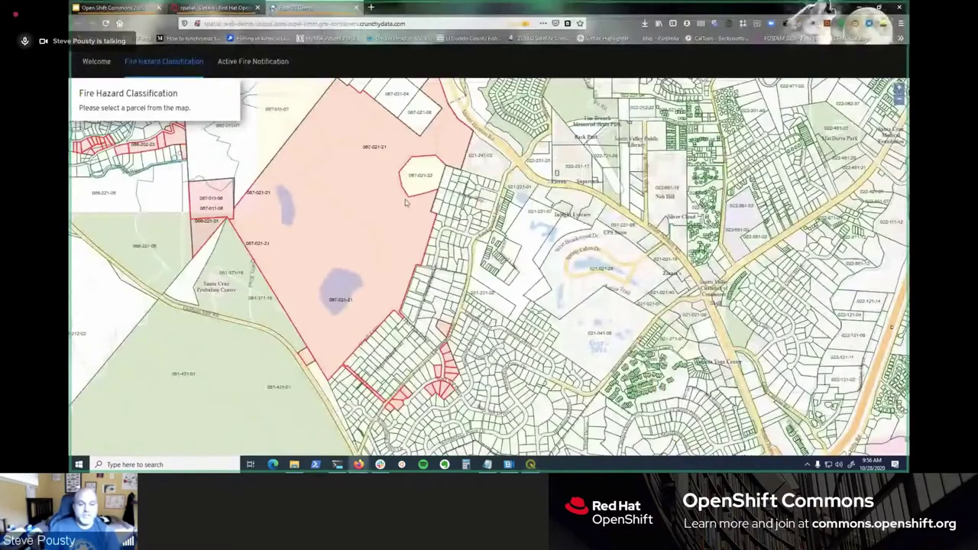
drag(400, 213, 407, 266)
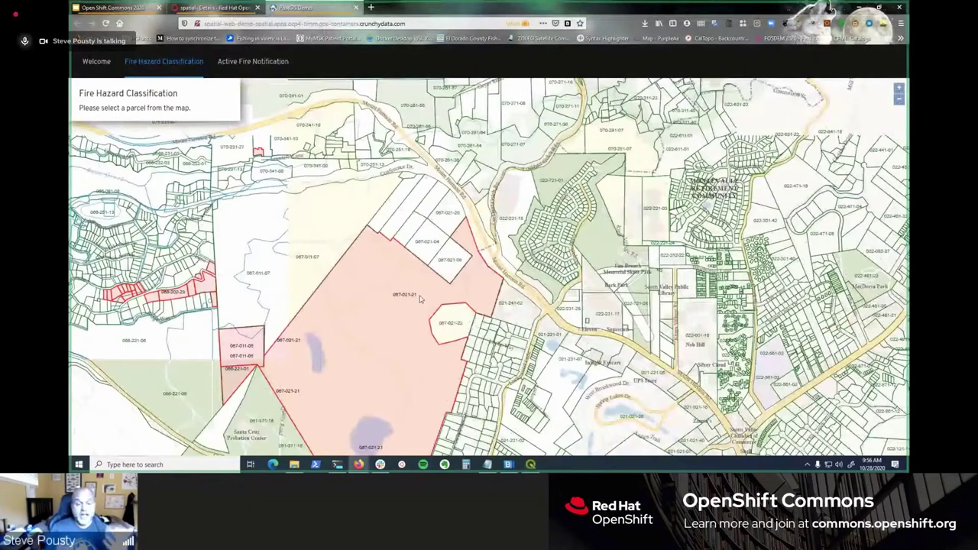
drag(420, 300, 593, 406)
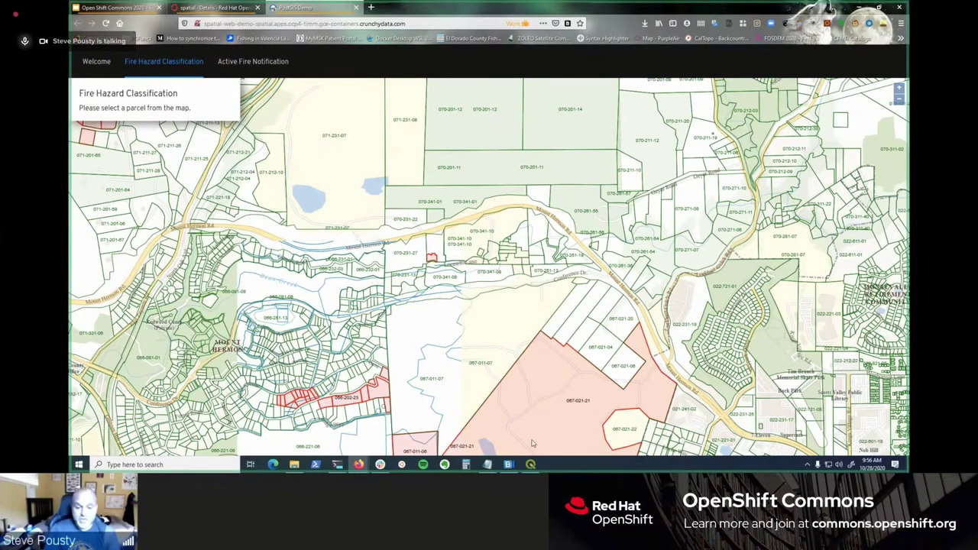
Step: Return to QGIS, identify the larger parcel beside the small notched one and highlight its firehazard attribute
click(531, 464)
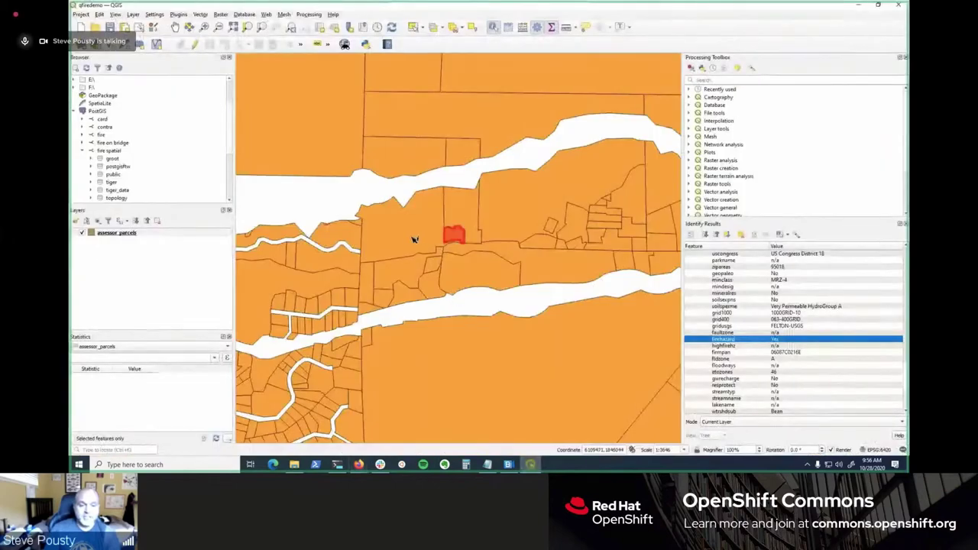
click(476, 245)
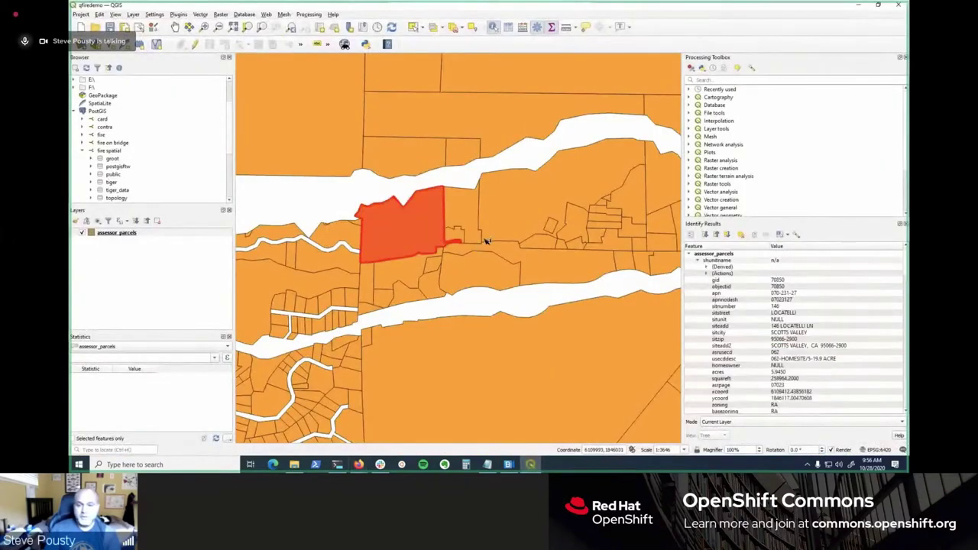
scroll(761, 321, down, 10)
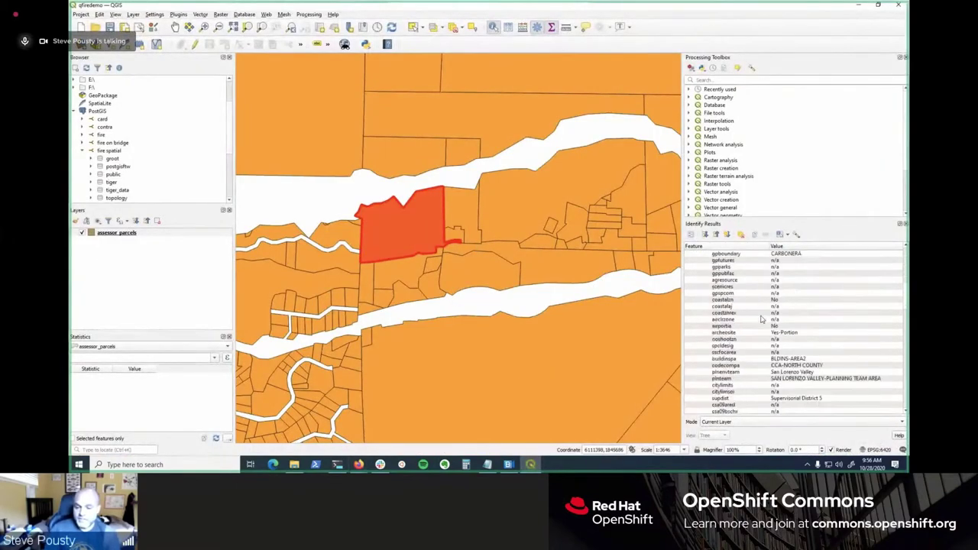
scroll(762, 320, down, 8)
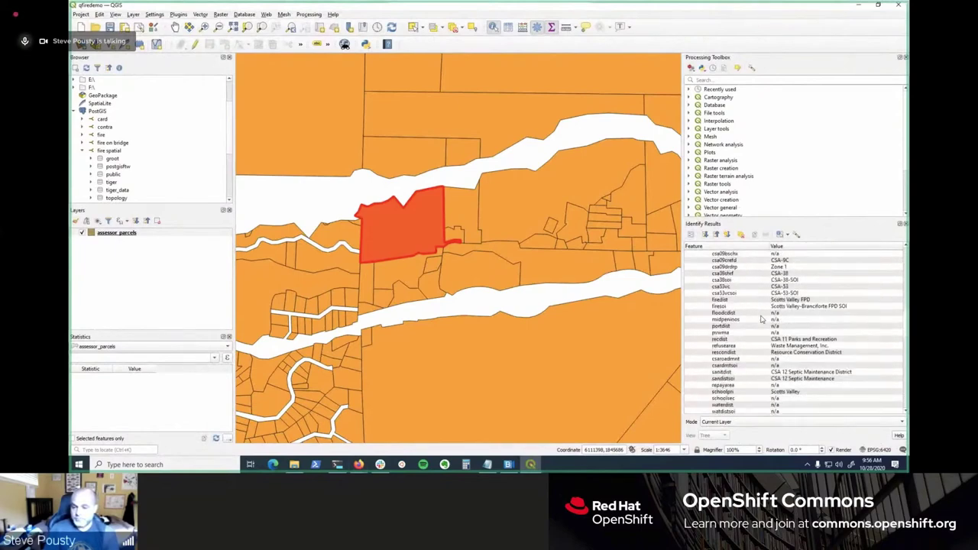
scroll(761, 320, down, 3)
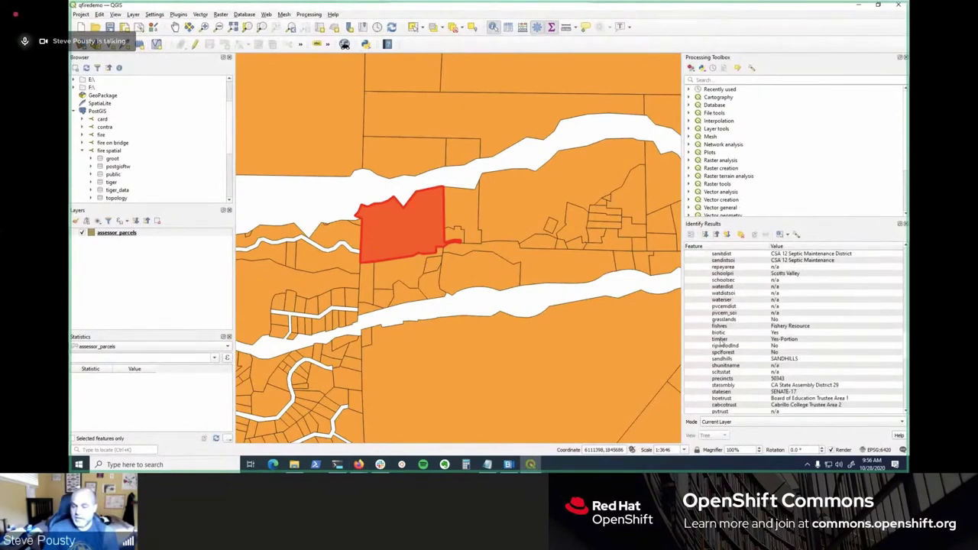
scroll(745, 351, down, 5)
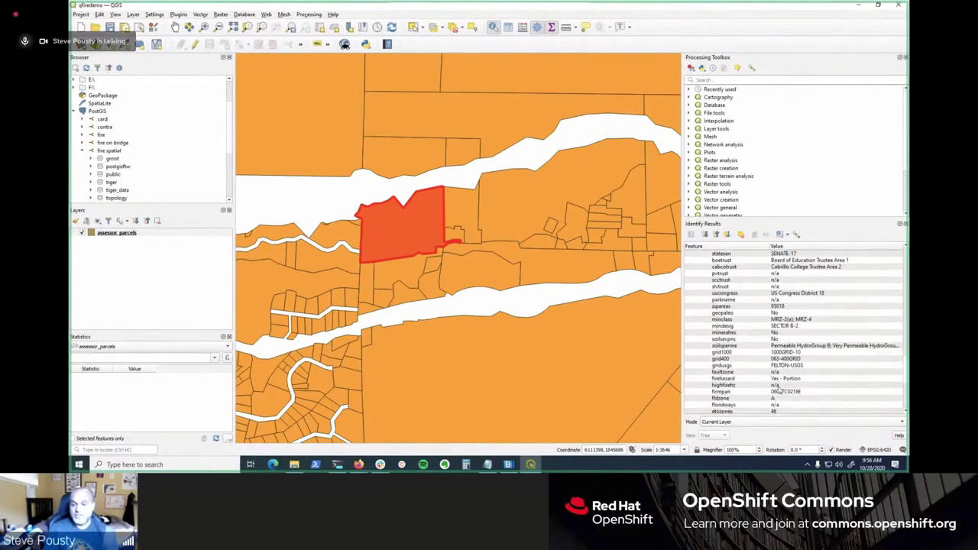
click(779, 379)
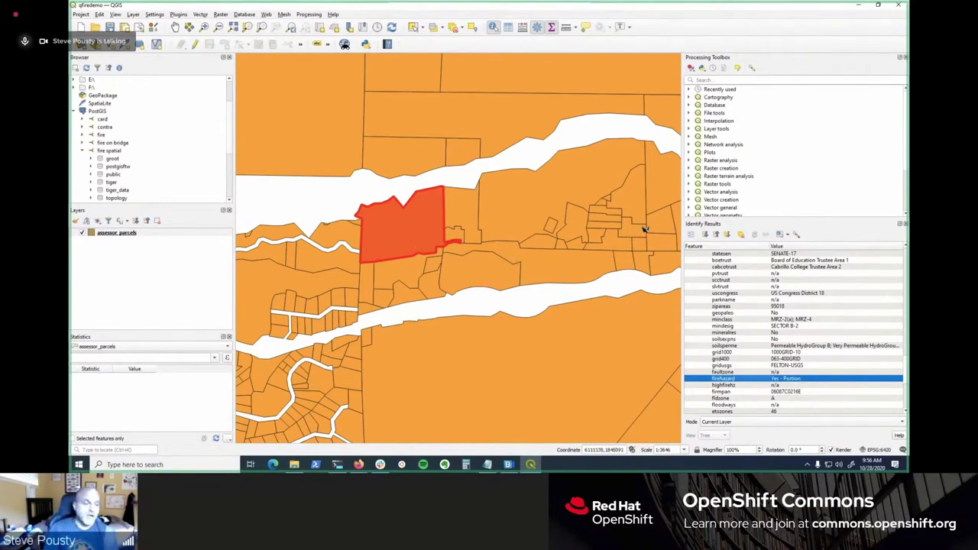
Step: Enable editing on assessor_parcels and set the larger parcel's firehazard attribute to Yes in its feature form
right_click(116, 233)
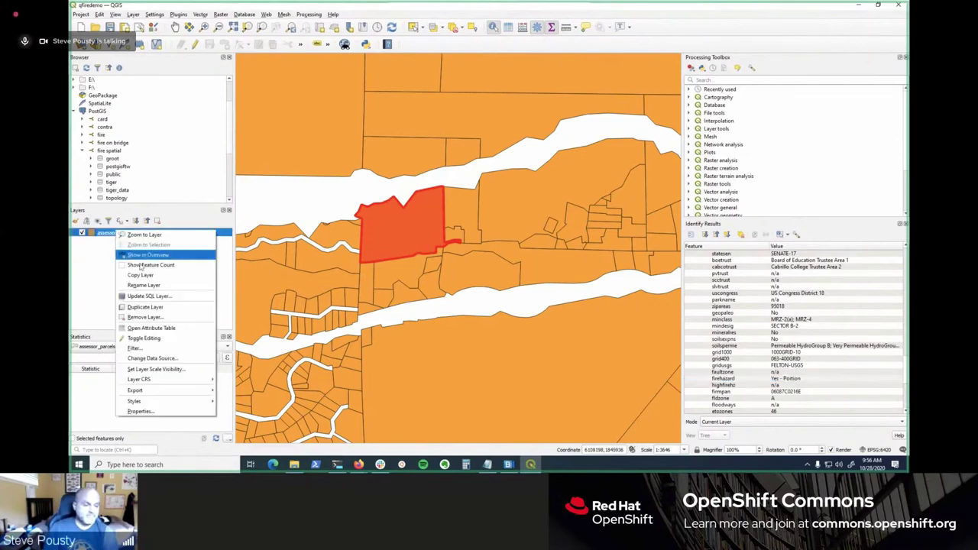
click(176, 341)
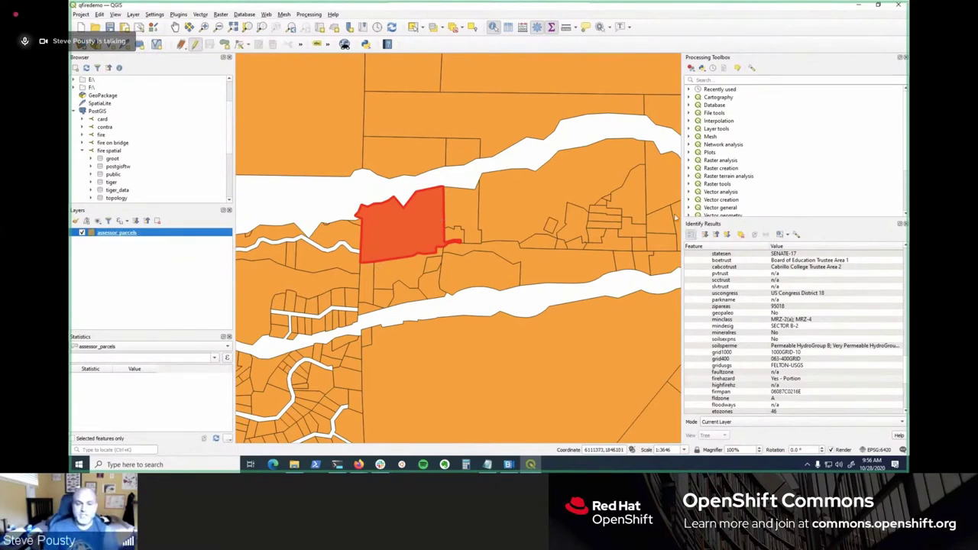
scroll(466, 170, down, 8)
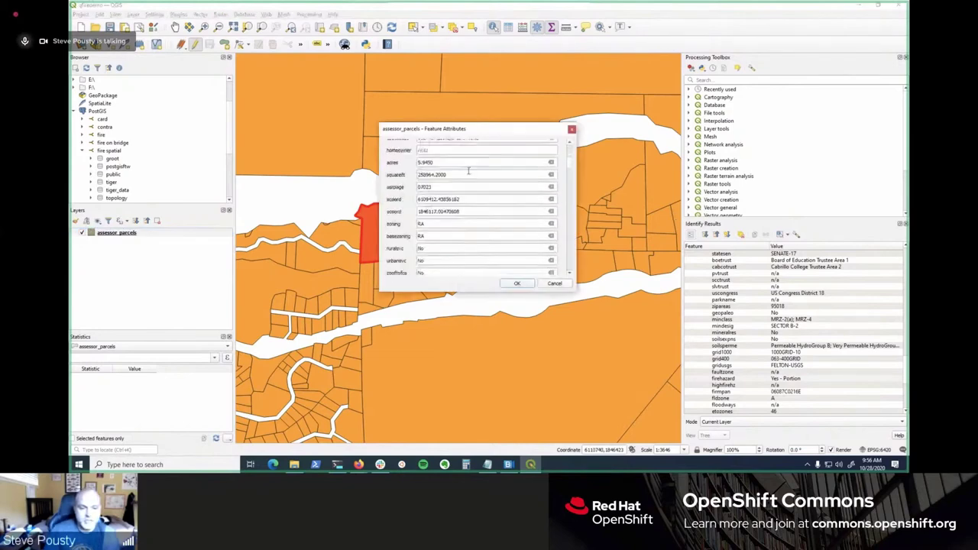
scroll(468, 170, down, 10)
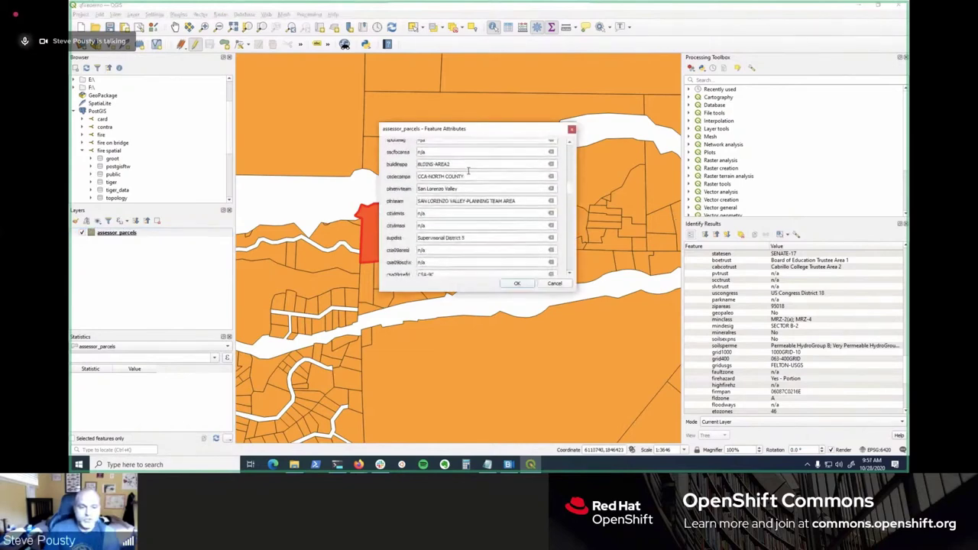
scroll(469, 170, down, 2)
scroll(469, 171, down, 10)
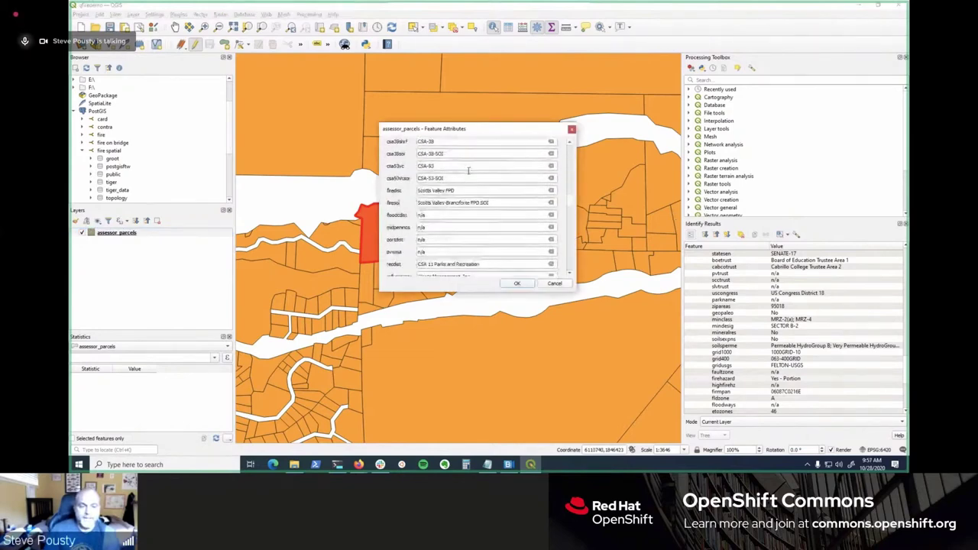
scroll(468, 171, down, 5)
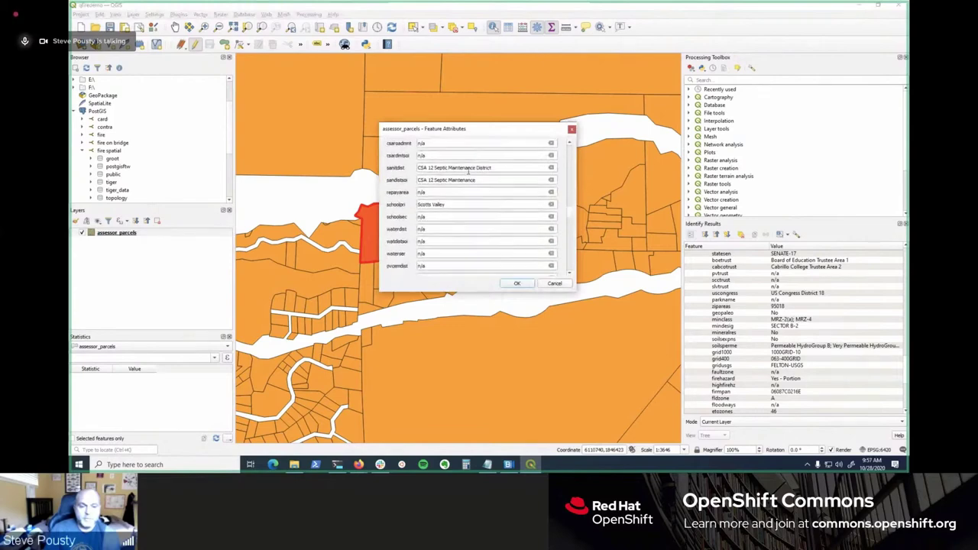
scroll(462, 232, down, 3)
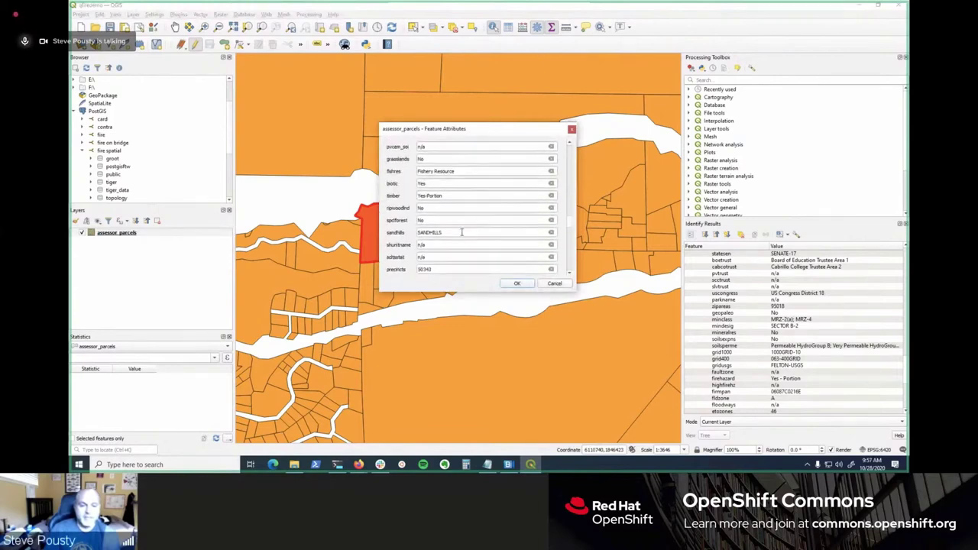
scroll(462, 232, down, 2)
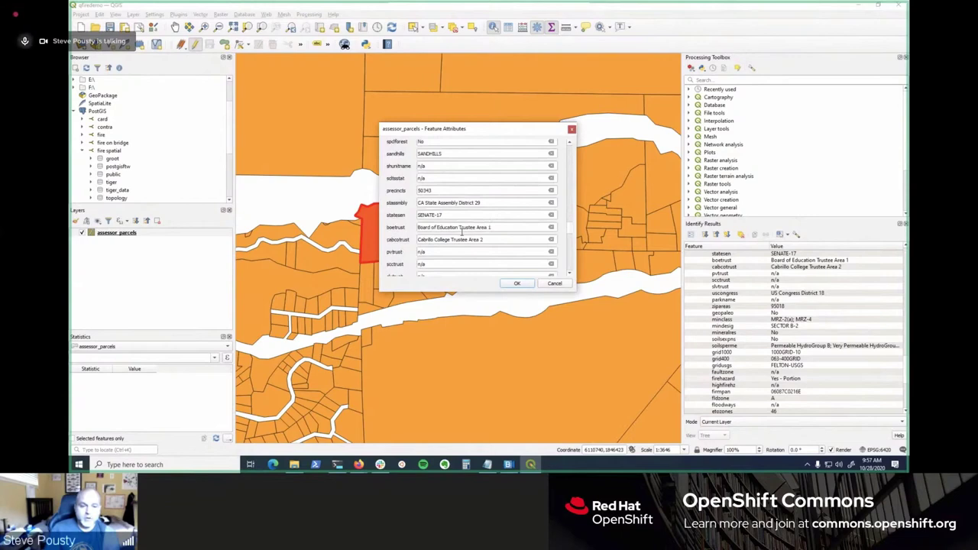
scroll(462, 229, down, 7)
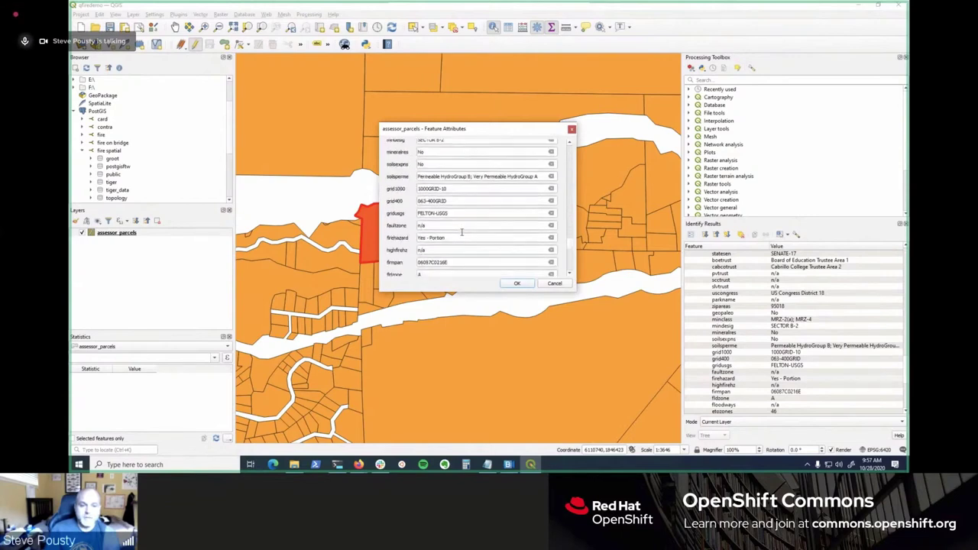
scroll(462, 231, down, 1)
click(448, 213)
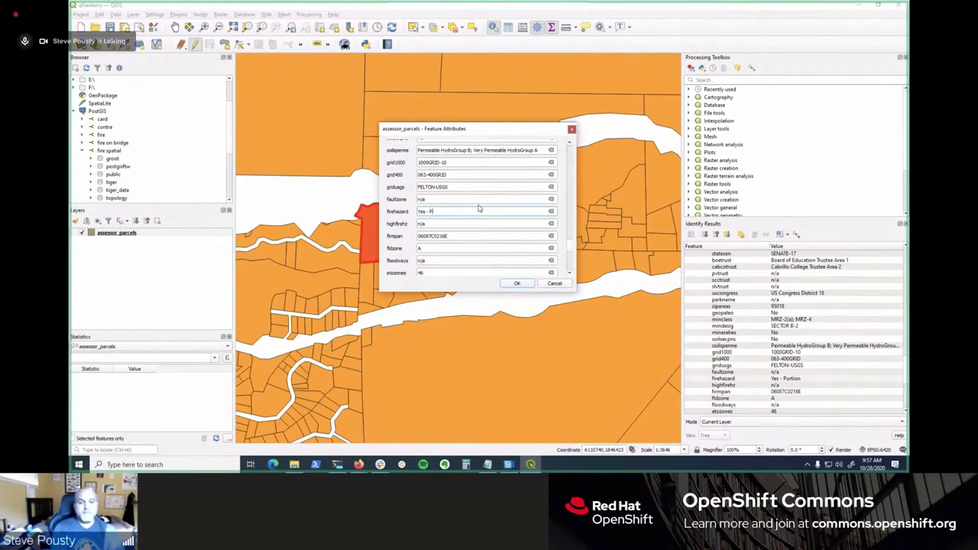
click(517, 284)
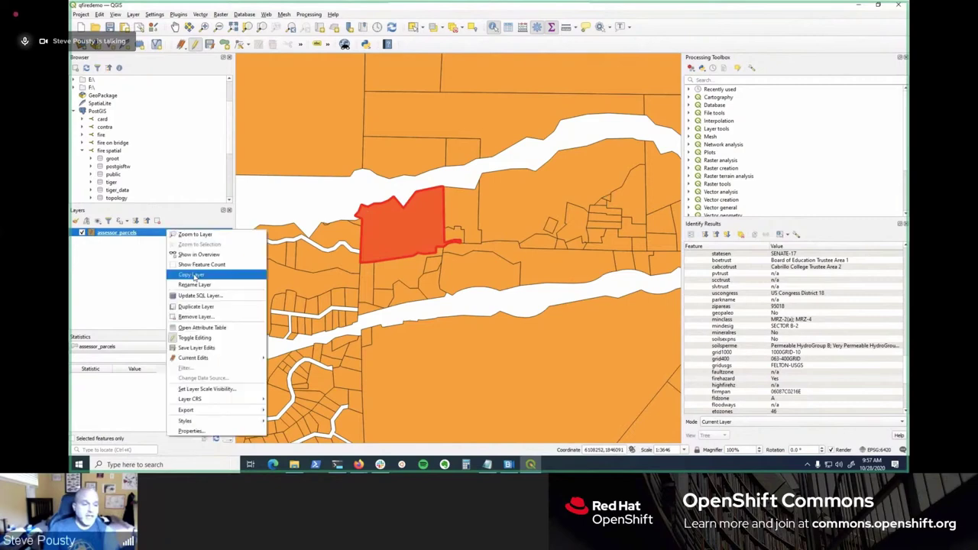
Step: Stop editing the assessor_parcels layer and save the changes
right_click(167, 231)
click(201, 339)
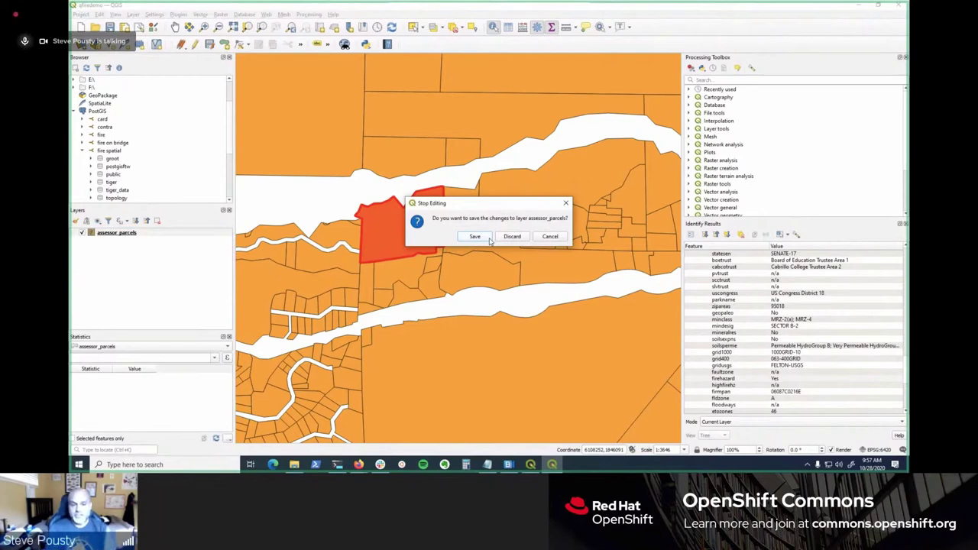
click(487, 237)
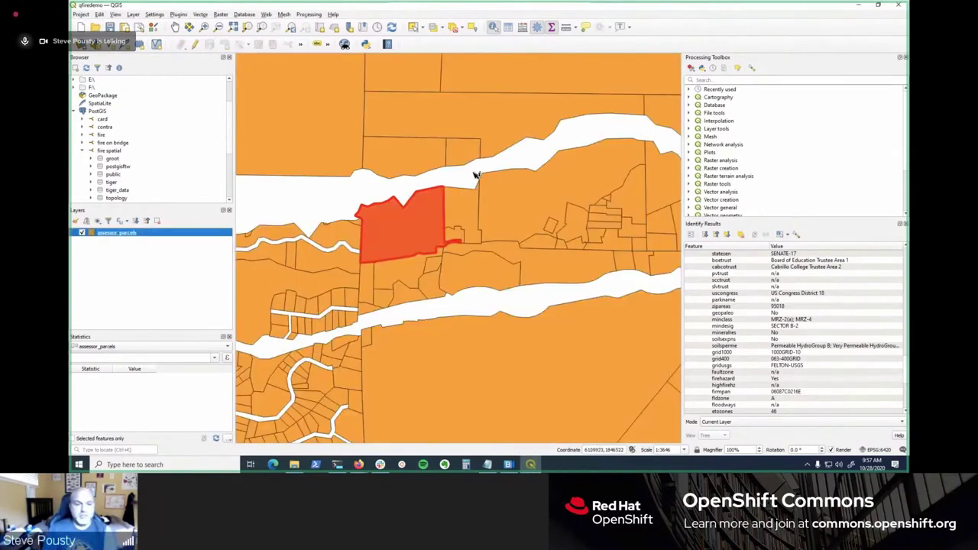
Step: Switch to the parcel web app and reload the map by visiting Active Fire Notification and returning to Fire Hazard Classification
mouse_move(359, 464)
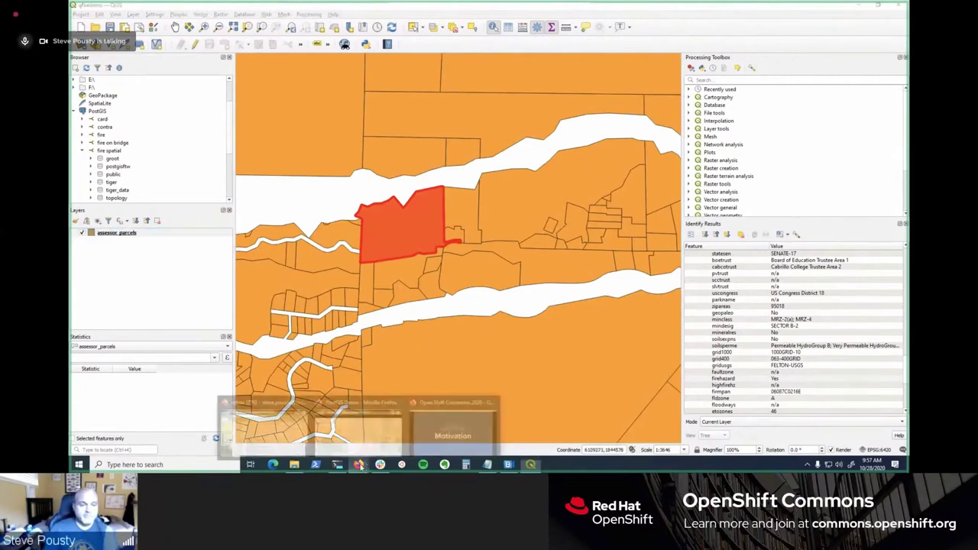
click(365, 421)
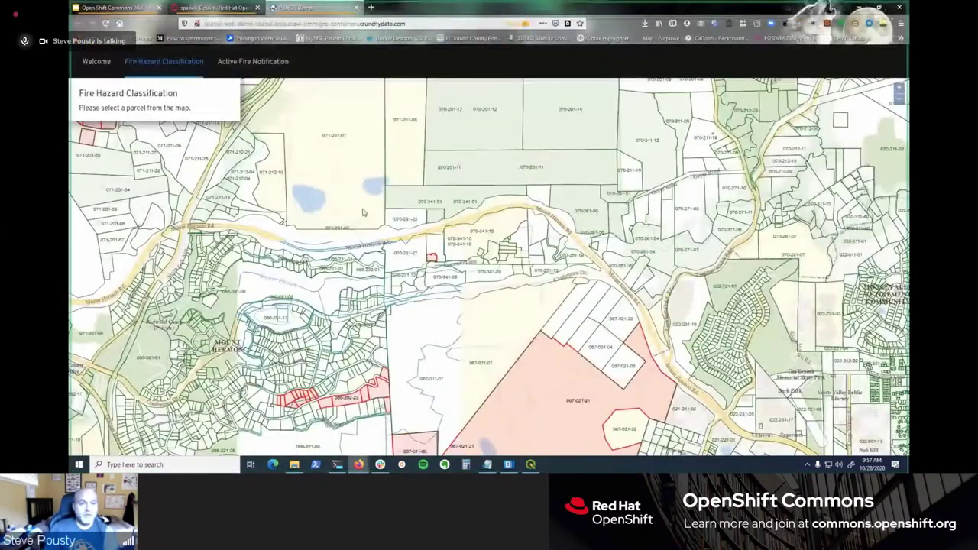
click(256, 61)
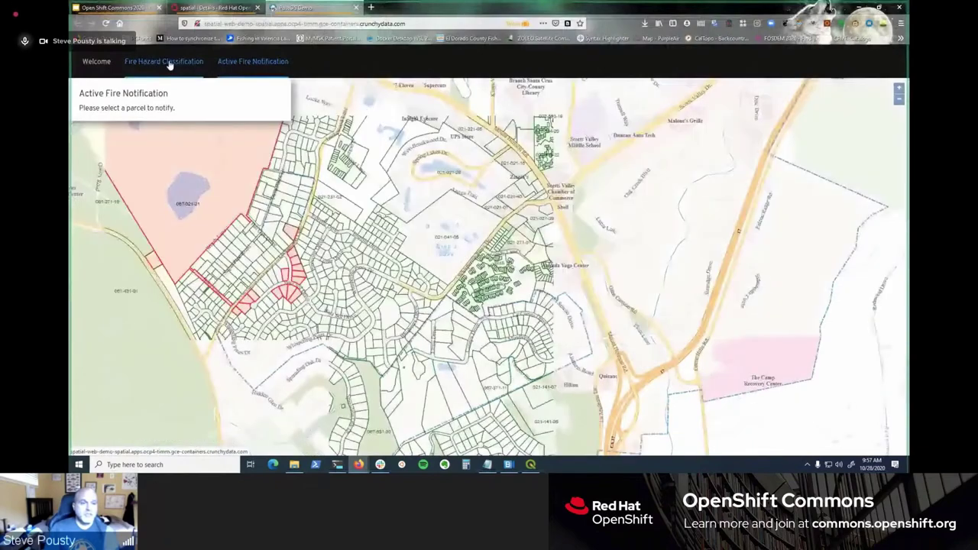
click(168, 62)
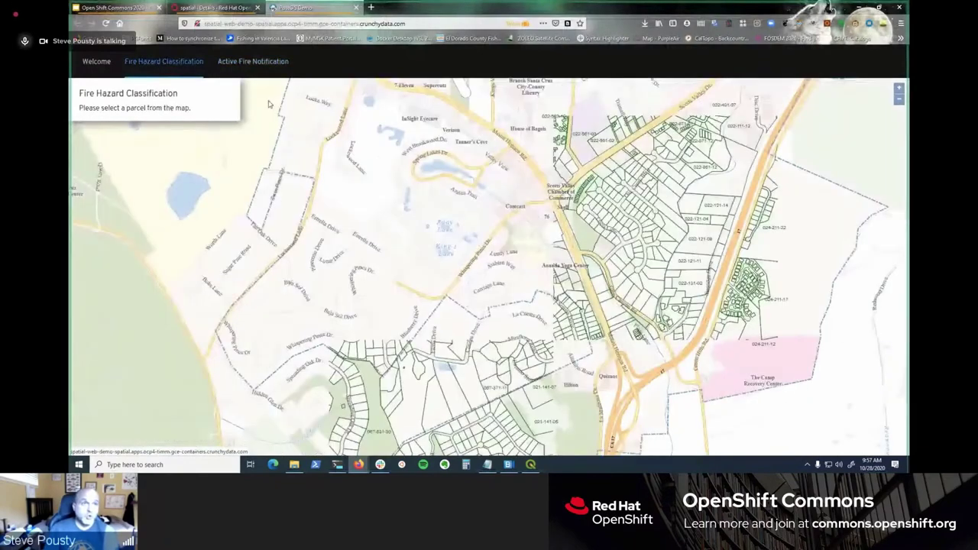
Step: Find parcel 070-231-27 below Mount Hermon Rd on the hazard map and select it to show its fire hazard classification
drag(398, 177, 440, 238)
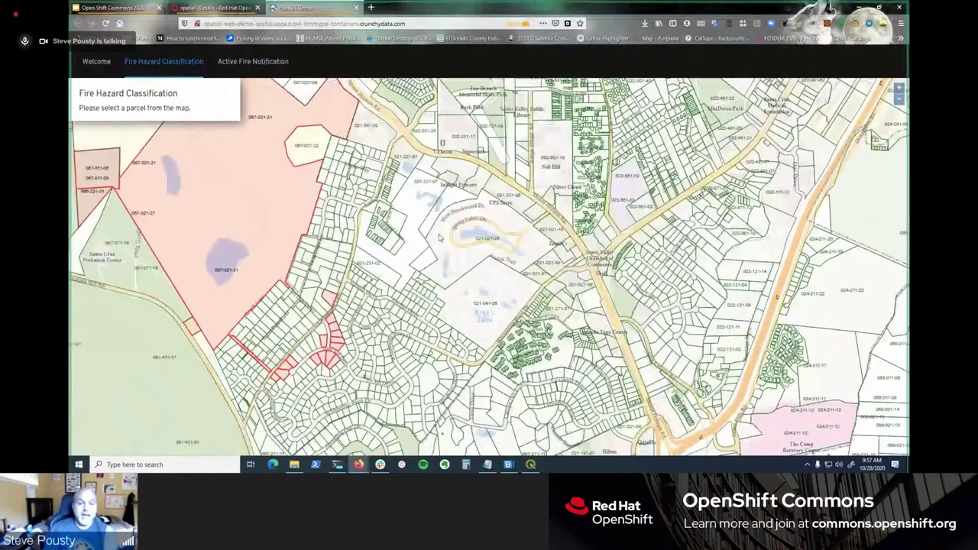
drag(440, 238, 439, 260)
drag(416, 217, 491, 324)
drag(286, 207, 470, 303)
drag(420, 265, 447, 261)
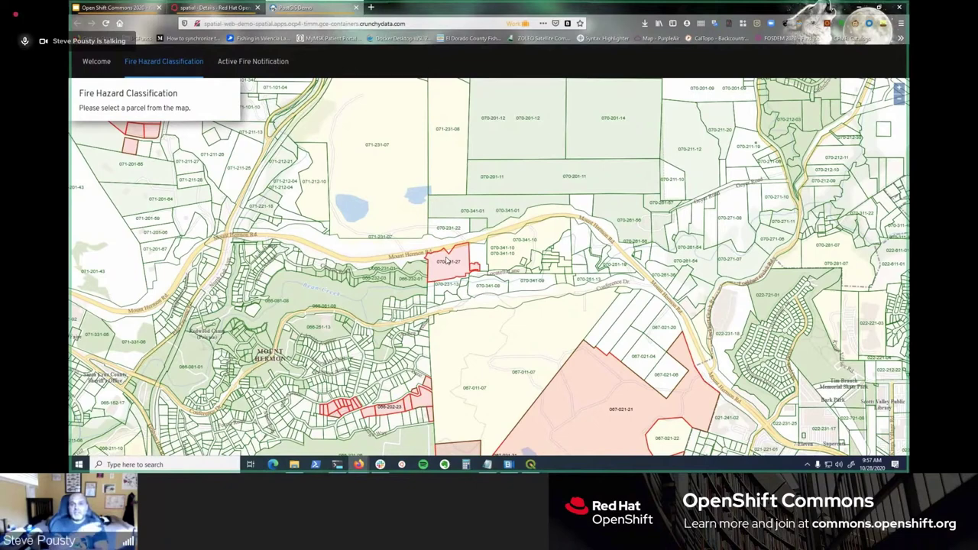
click(448, 261)
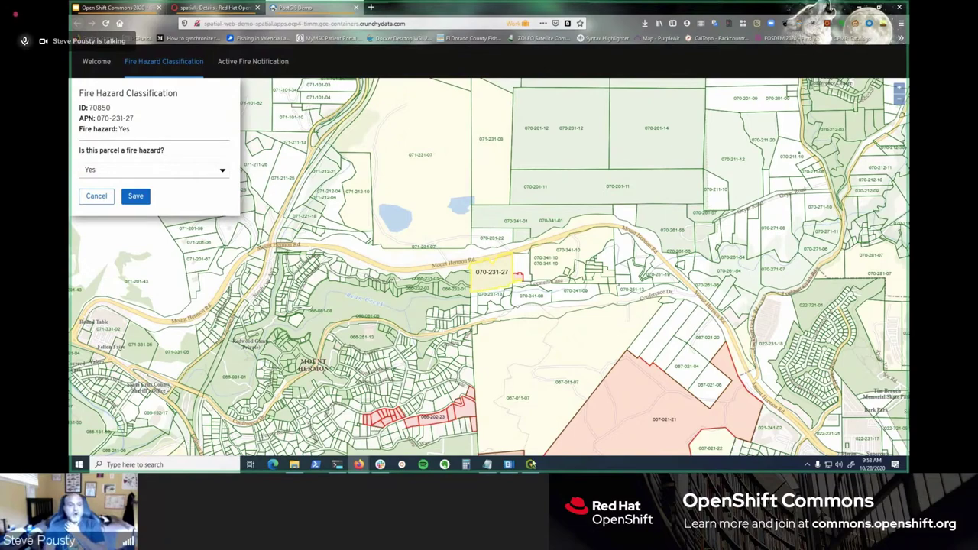
click(531, 464)
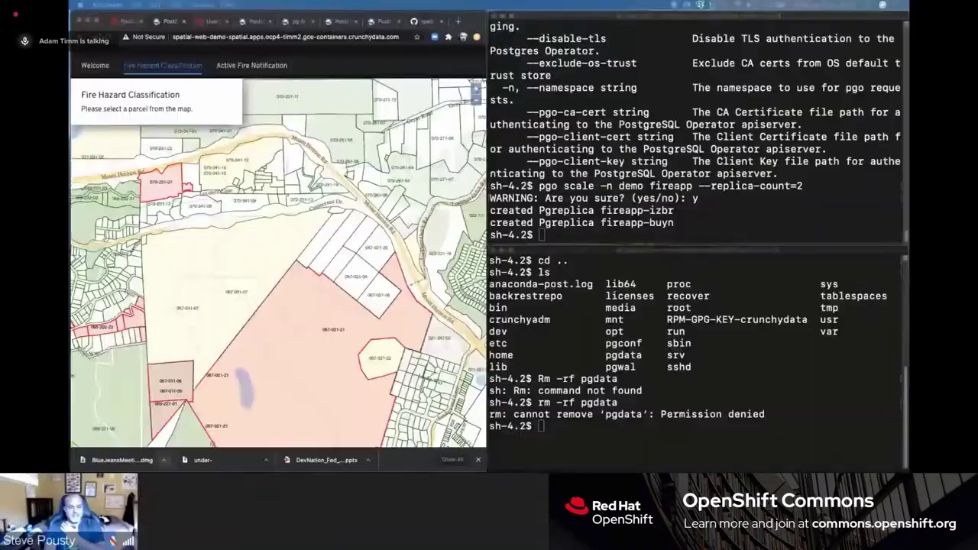
Step: Enlarge the parcel app's browser window to full screen, then bring up the OpenShift console's cluster overview
click(97, 21)
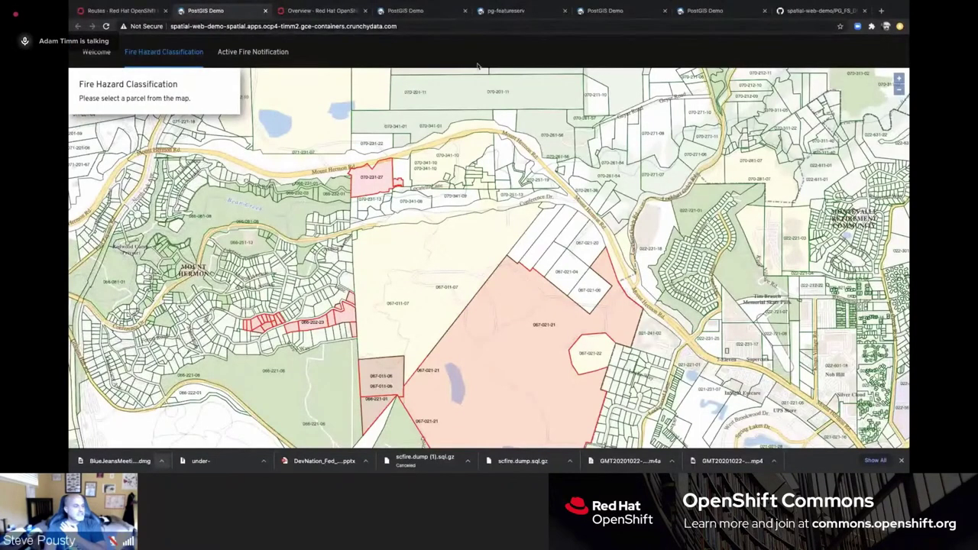
drag(513, 194, 415, 229)
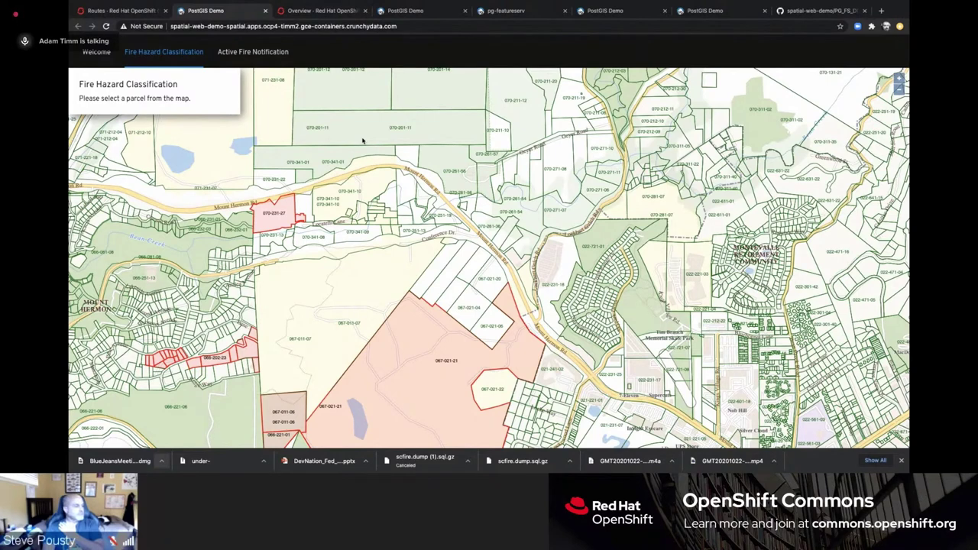
right_click(362, 140)
click(313, 17)
click(328, 14)
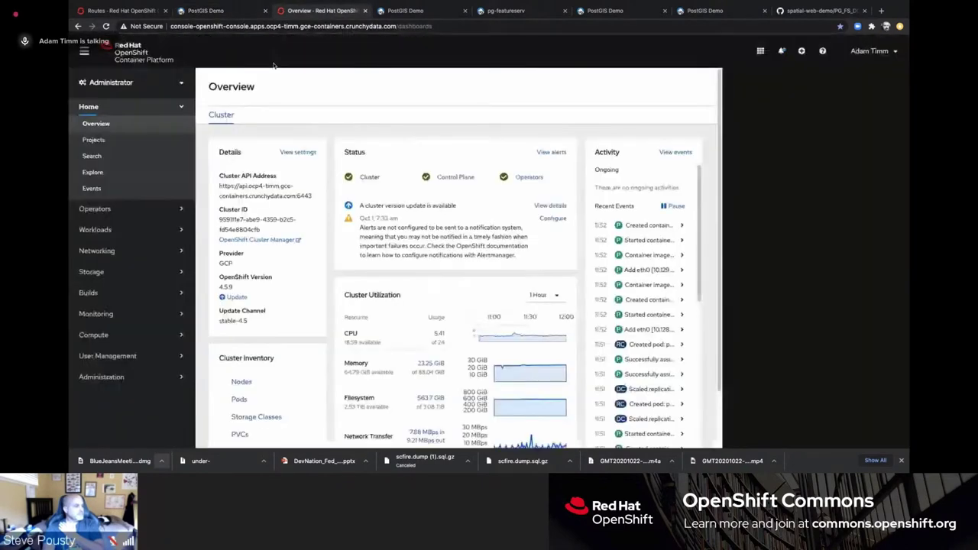
Step: Open the spatial project from the Administrator perspective's project list and display its networking routes
click(130, 83)
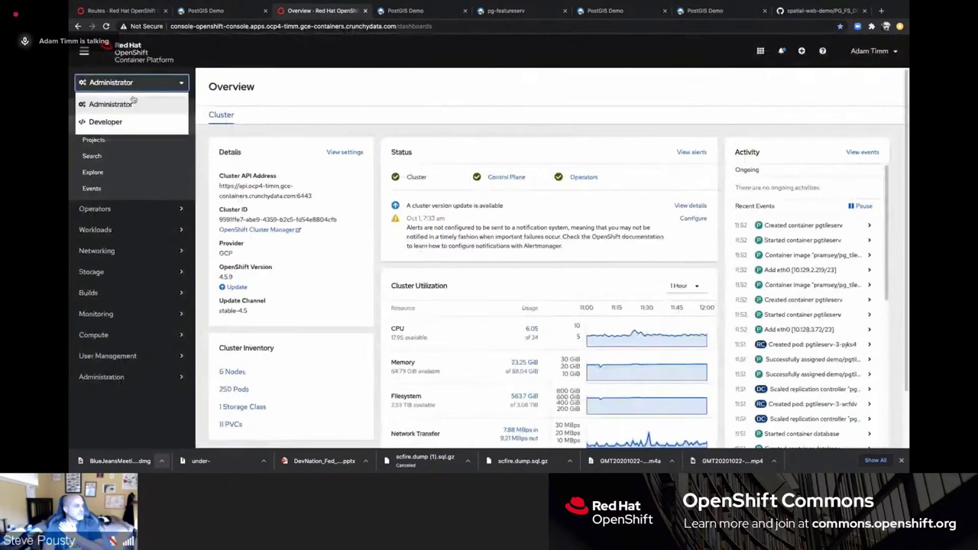
click(134, 102)
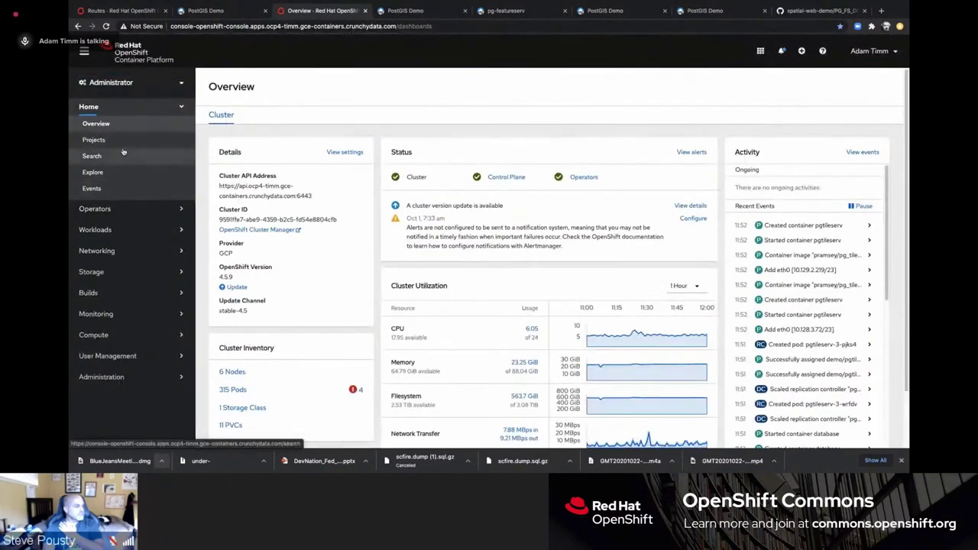
click(124, 140)
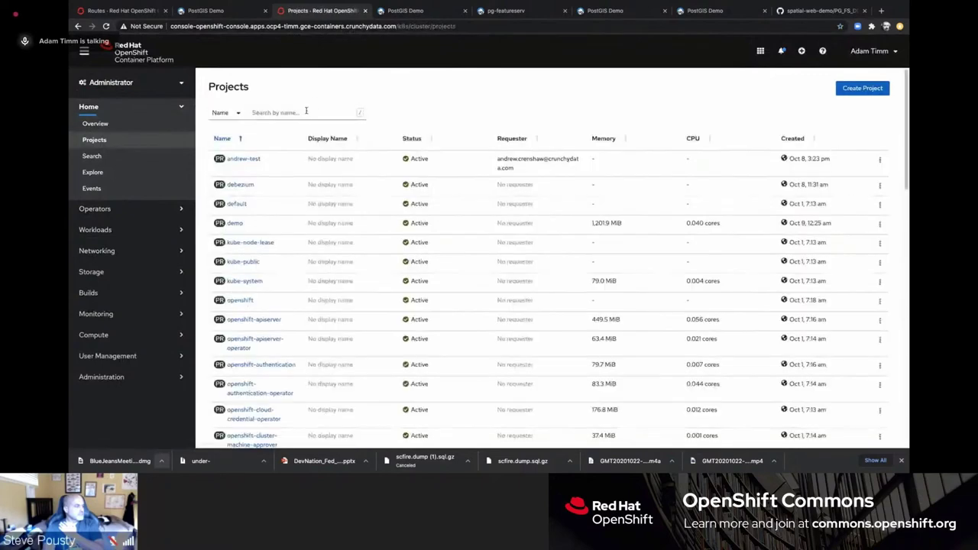
scroll(273, 168, down, 10)
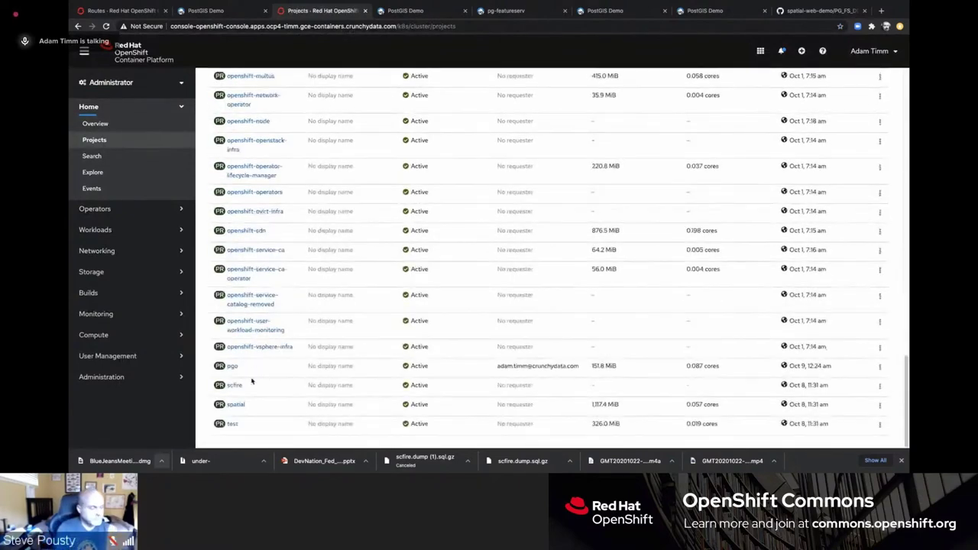
click(234, 405)
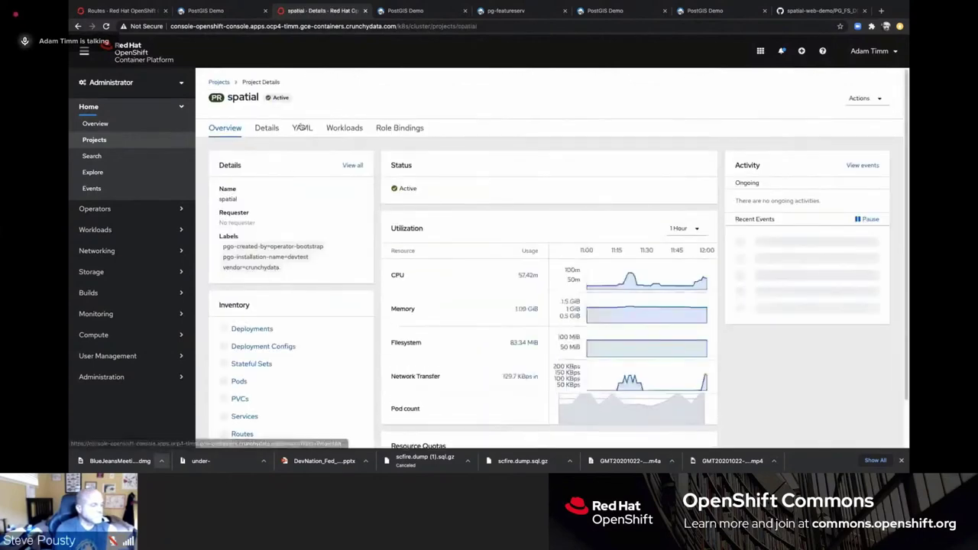
click(96, 253)
click(92, 283)
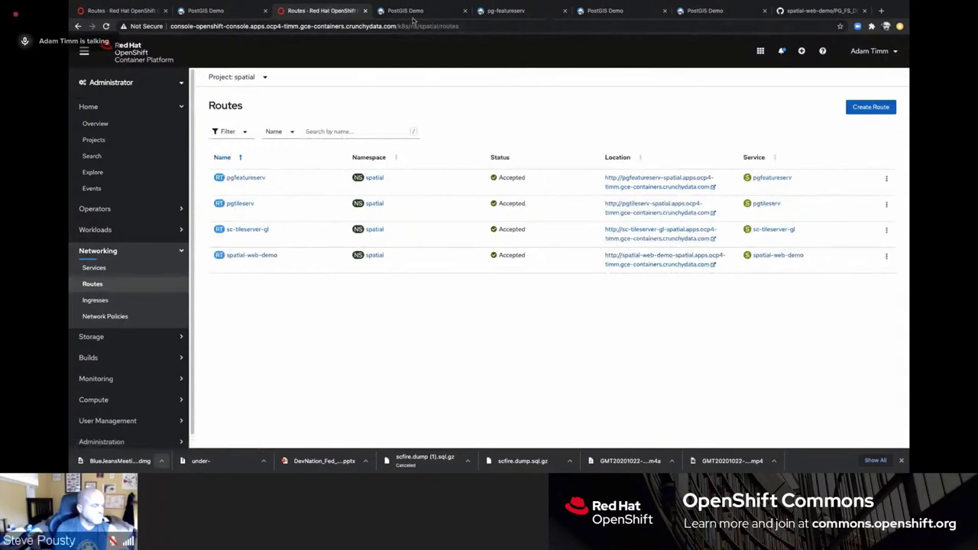
Step: Close the leftover PostGIS Demo, pg-featureserv and GitHub pages that follow the spatial project's routes page
click(464, 11)
click(464, 11)
click(463, 10)
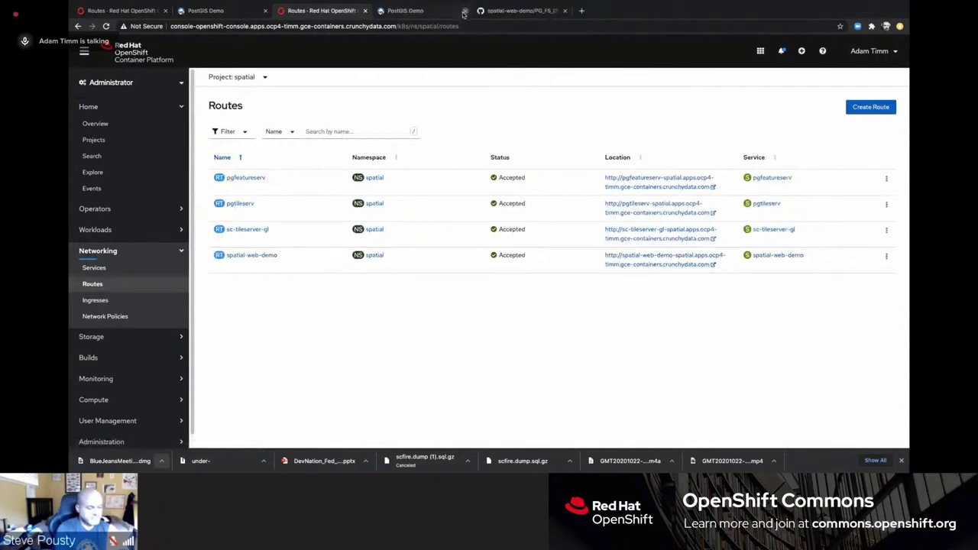
click(464, 11)
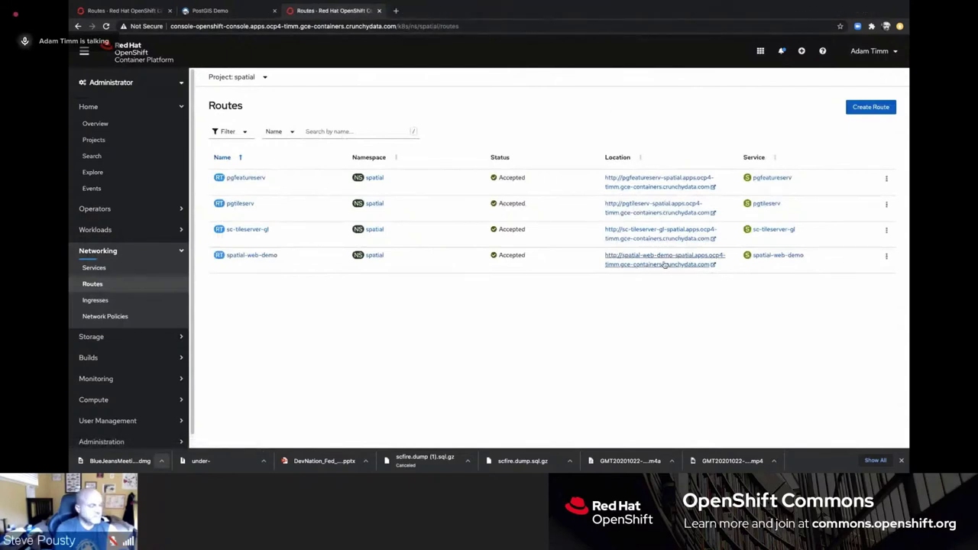
Step: Launch the spatial-web-demo route of the ocp4-timm cluster, compare its address with the ocp4-timm2 app, and show its Fire Hazard Classification map
click(635, 264)
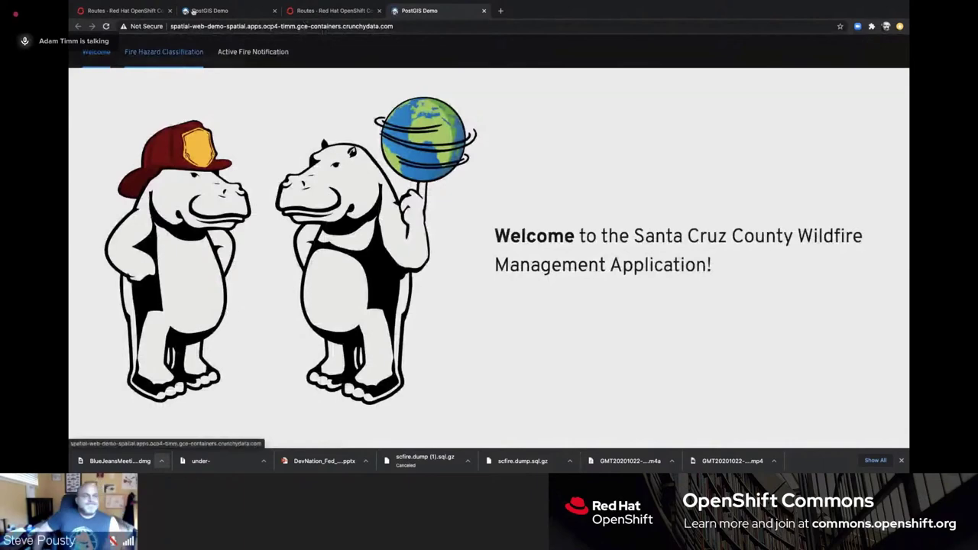
click(194, 11)
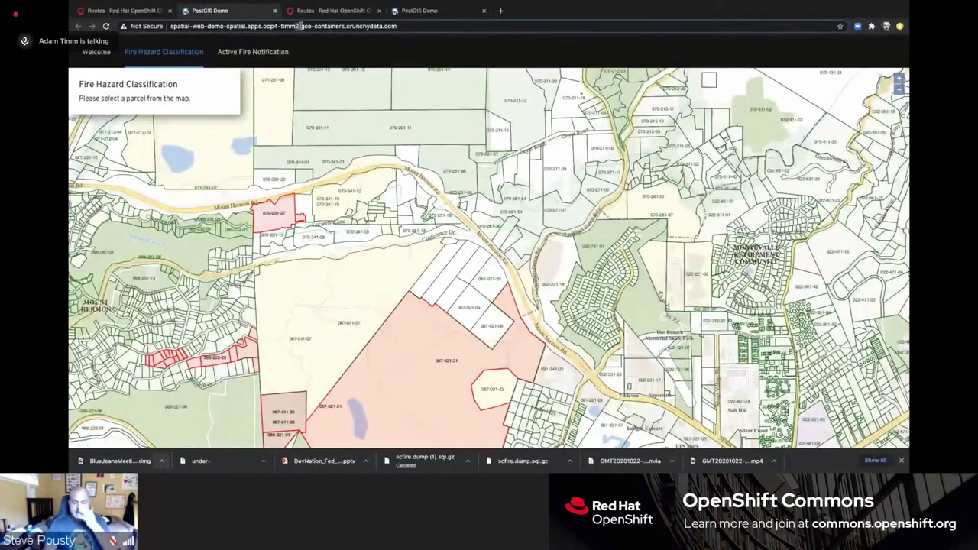
click(416, 11)
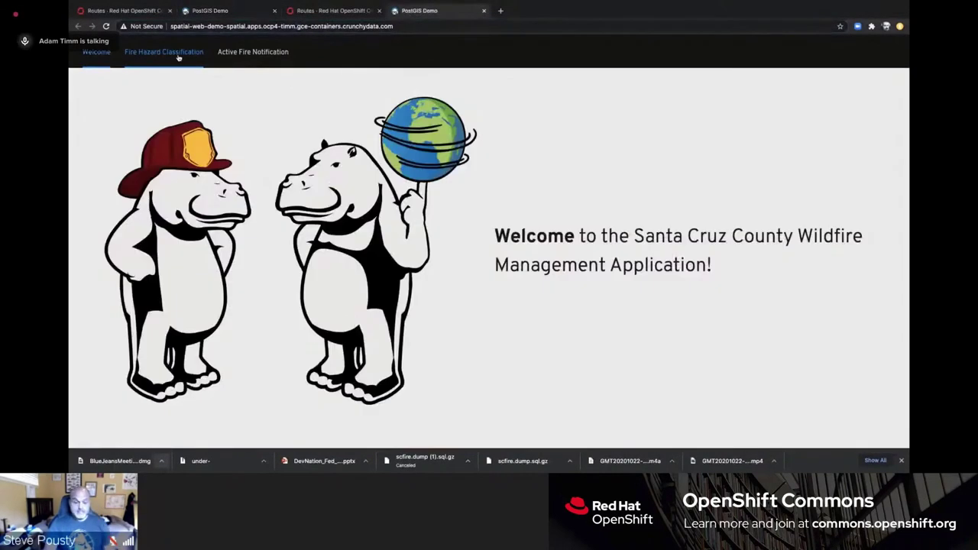
click(178, 57)
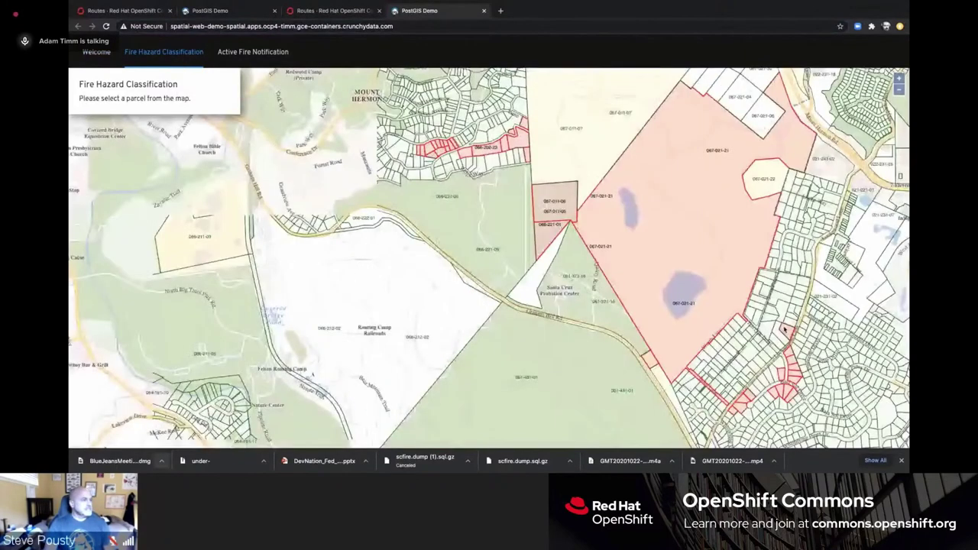
Step: Find parcel 070-231-27 below Mount Hermon Rd in the ocp4-timm app and save its fire hazard classification as No
drag(784, 329, 687, 355)
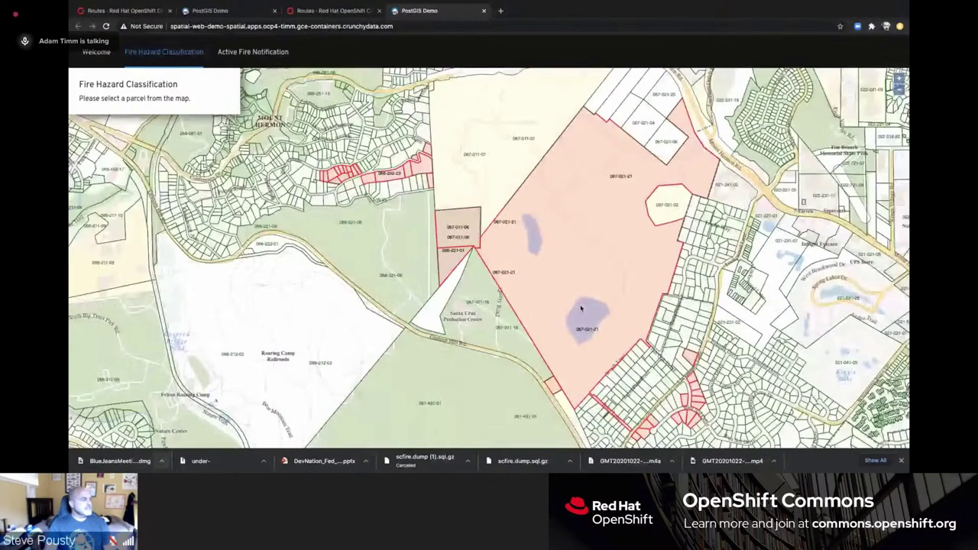
drag(445, 92, 437, 240)
scroll(437, 240, up, 1)
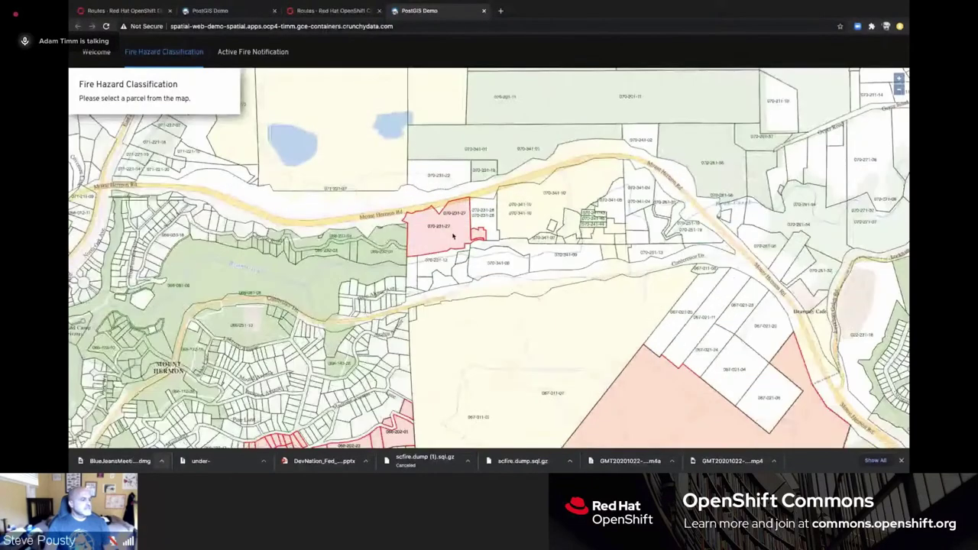
click(454, 236)
click(168, 160)
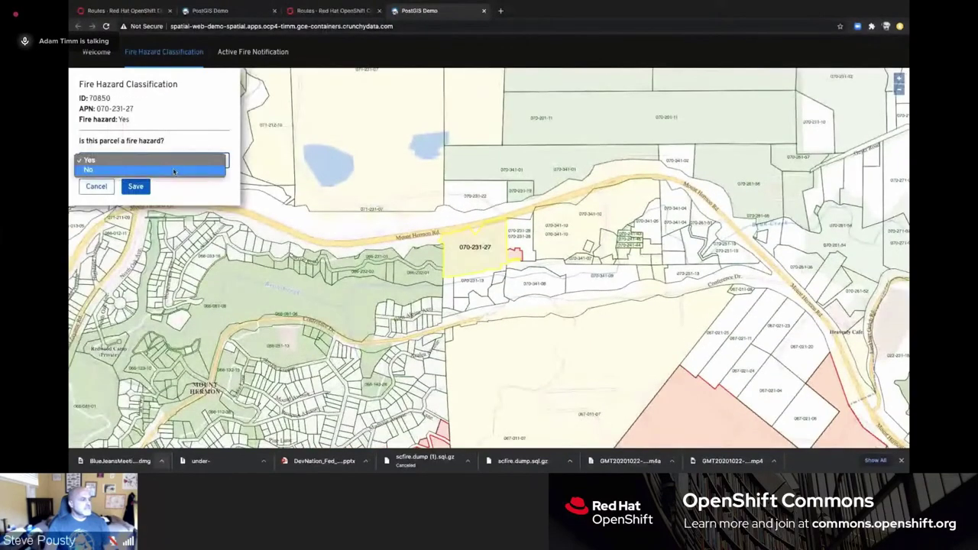
click(174, 169)
click(135, 186)
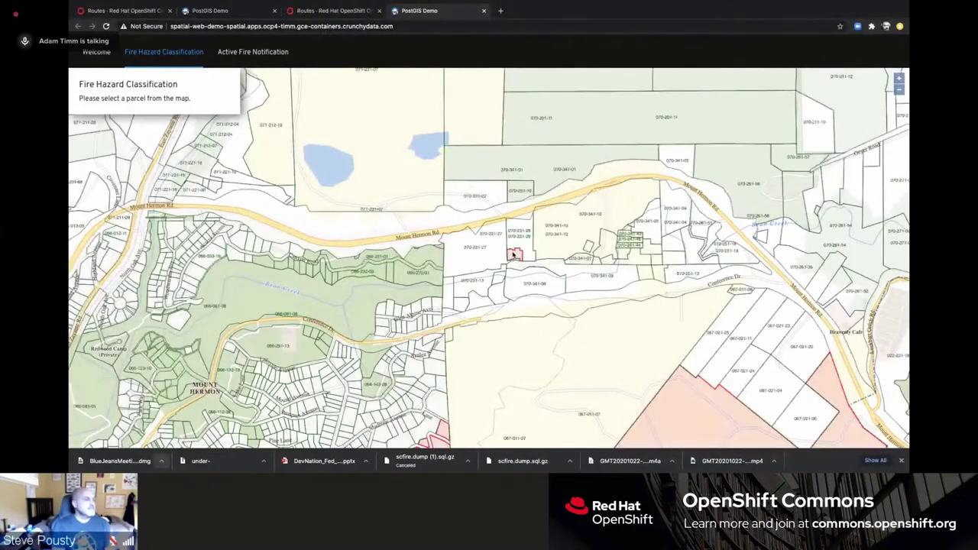
Step: Select the small adjoining parcel 070-231-29 in the ocp4-timm app and save its fire hazard classification as No
click(514, 255)
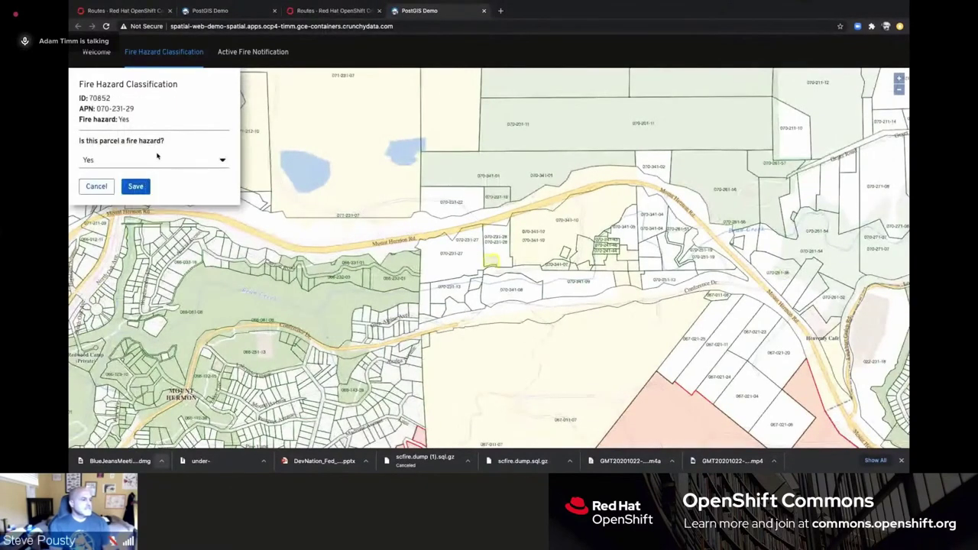
click(157, 159)
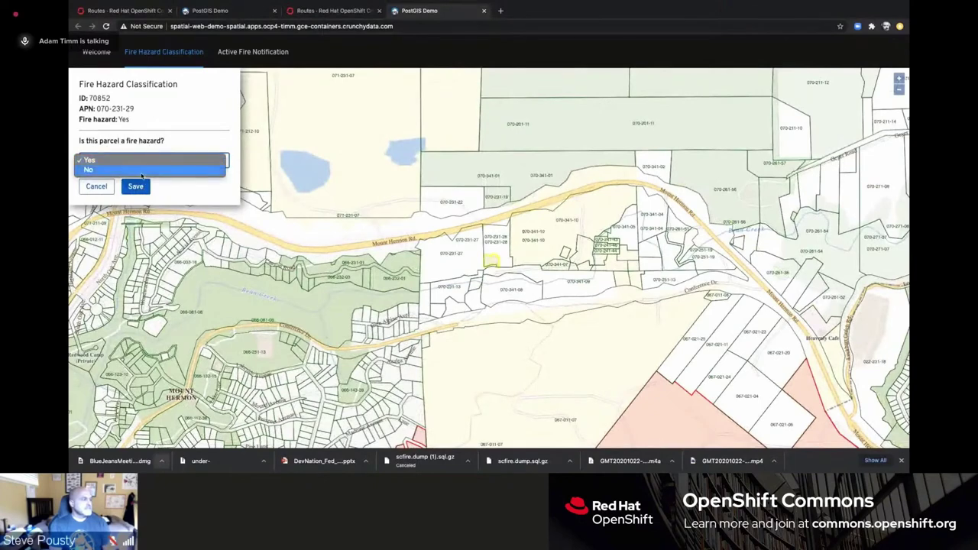
click(141, 169)
click(136, 186)
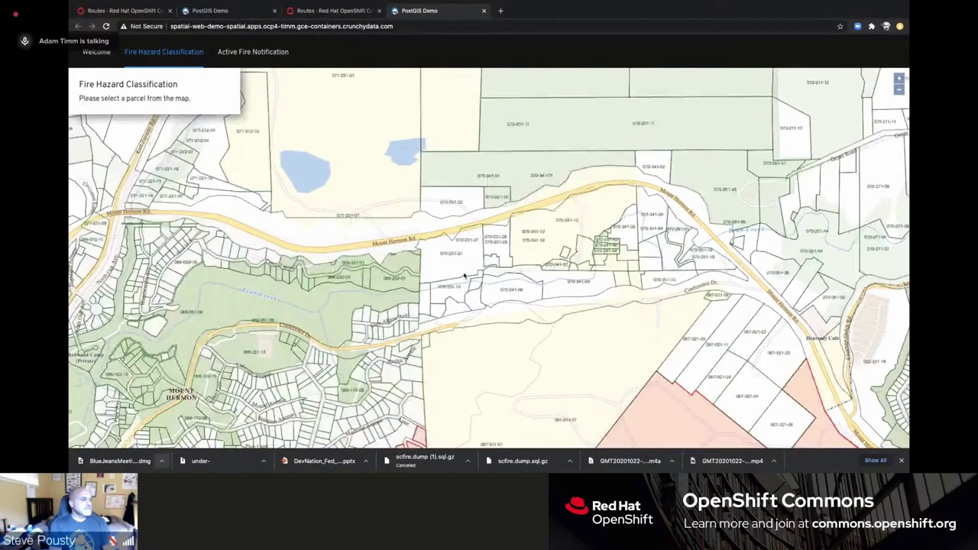
Step: Switch to the ocp4-timm2 parcel app and refresh the map by visiting Active Fire Notification and returning to Fire Hazard Classification
click(234, 12)
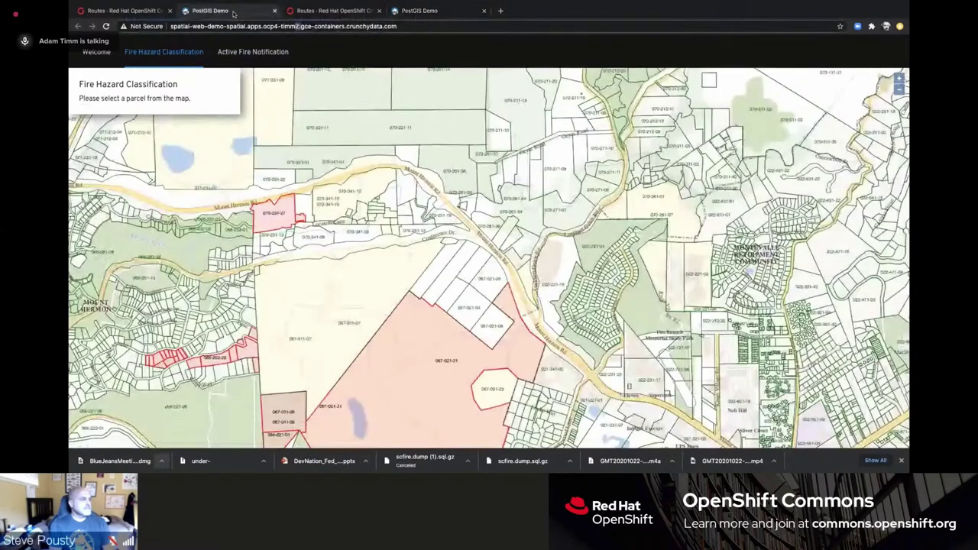
drag(266, 227, 331, 229)
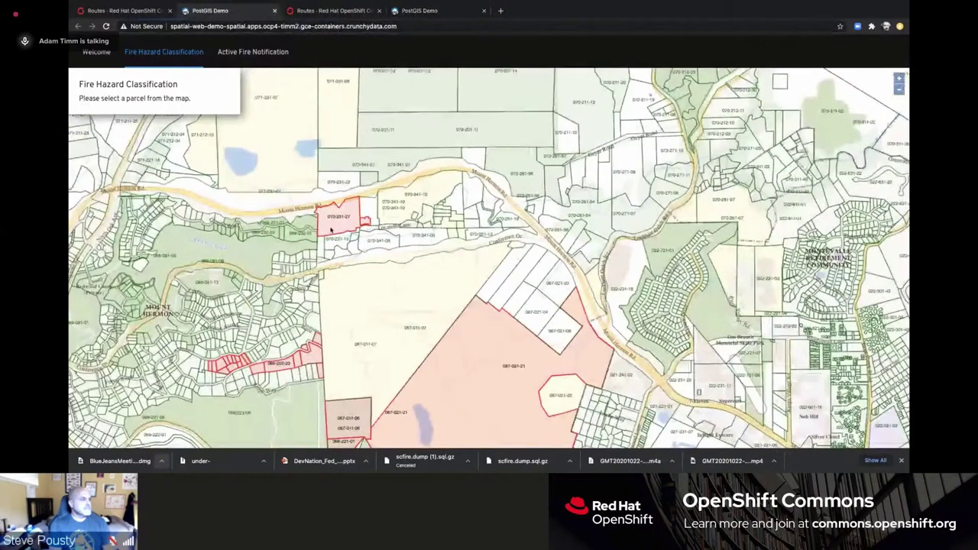
click(286, 52)
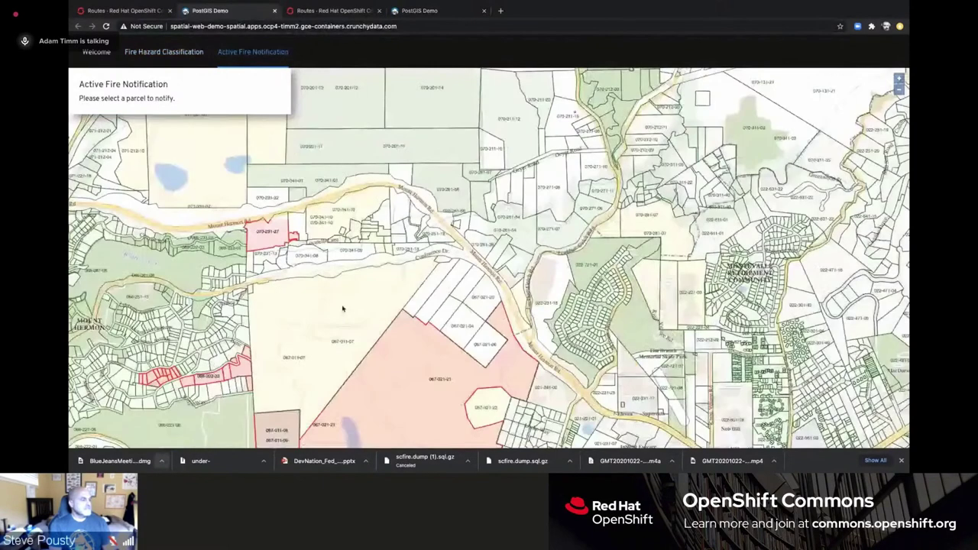
scroll(413, 227, up, 2)
scroll(408, 216, up, 1)
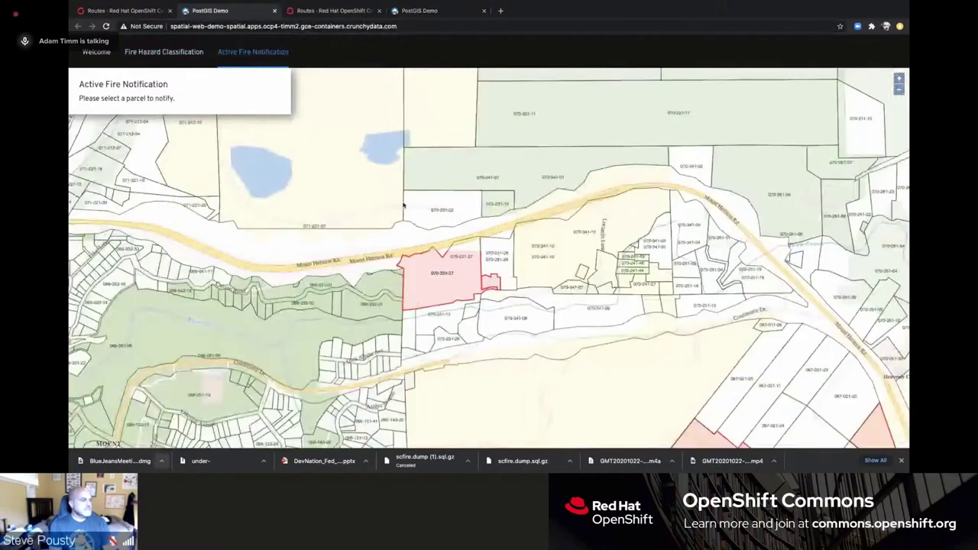
click(166, 54)
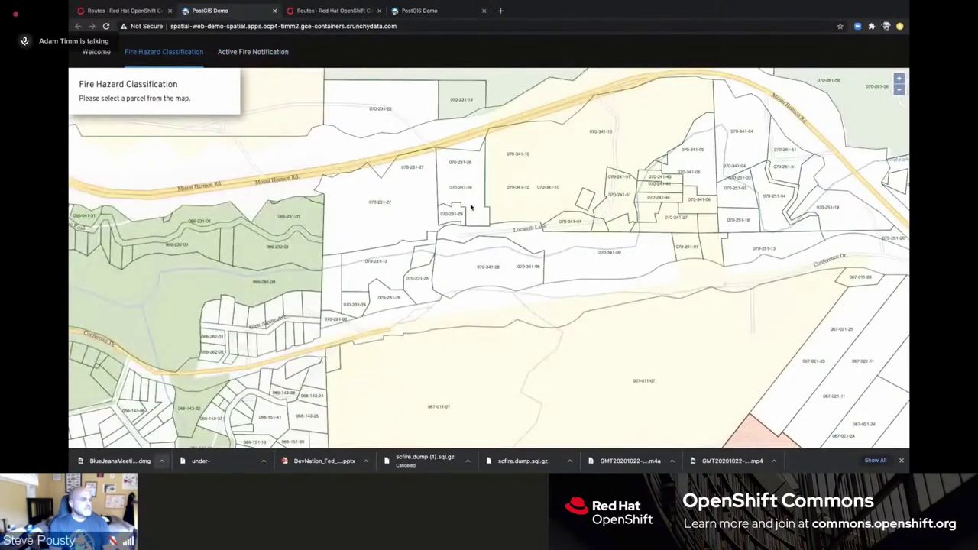
Step: Select parcel 070-231-27 in the ocp4-timm2 app and save its fire hazard classification as Yes
click(375, 197)
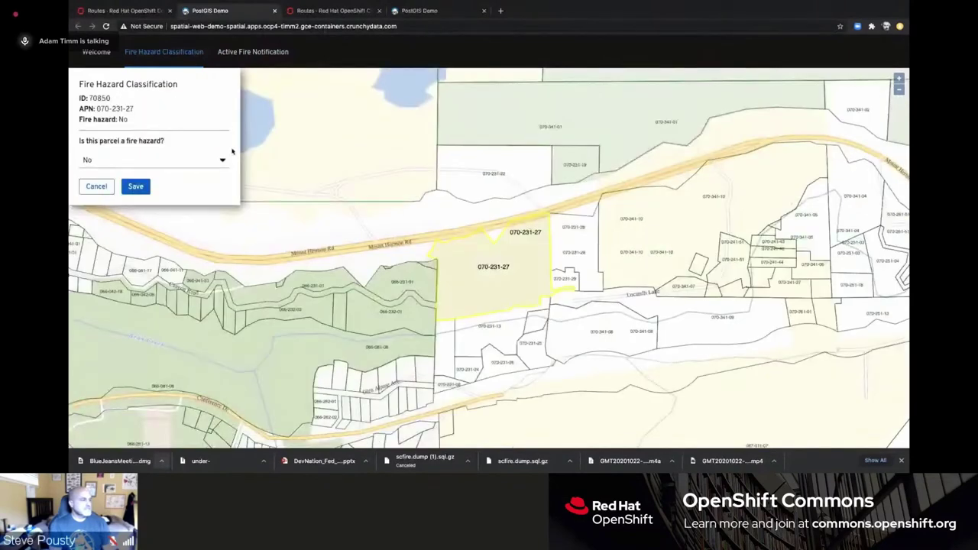
click(224, 159)
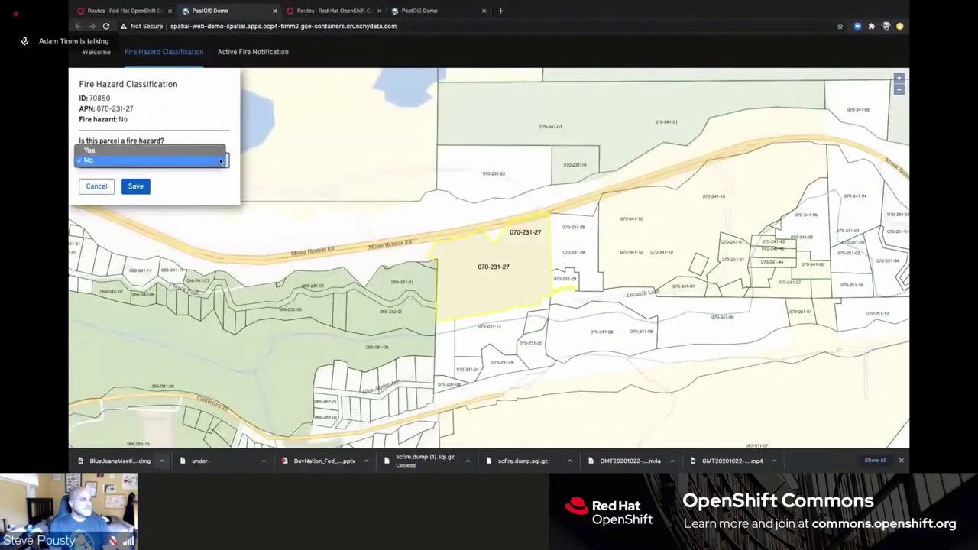
click(159, 167)
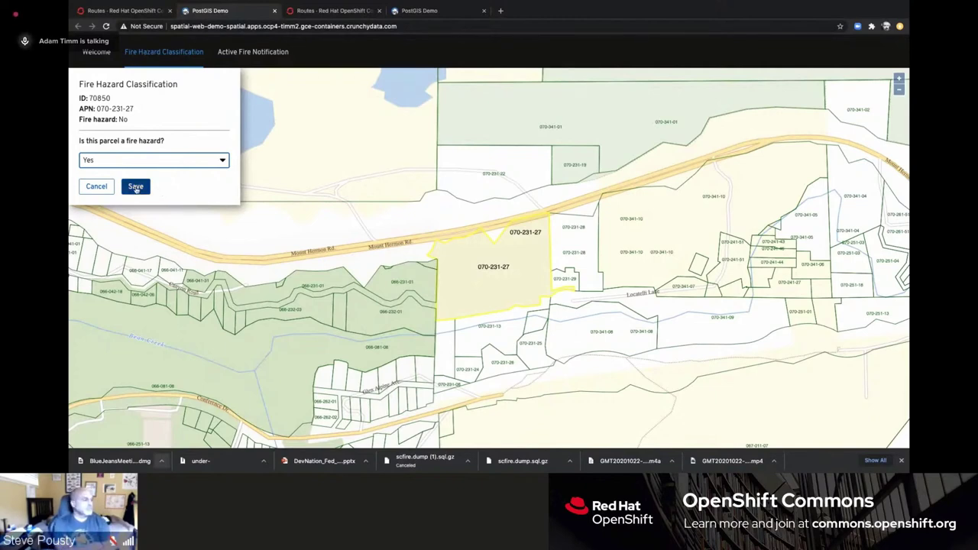
click(135, 186)
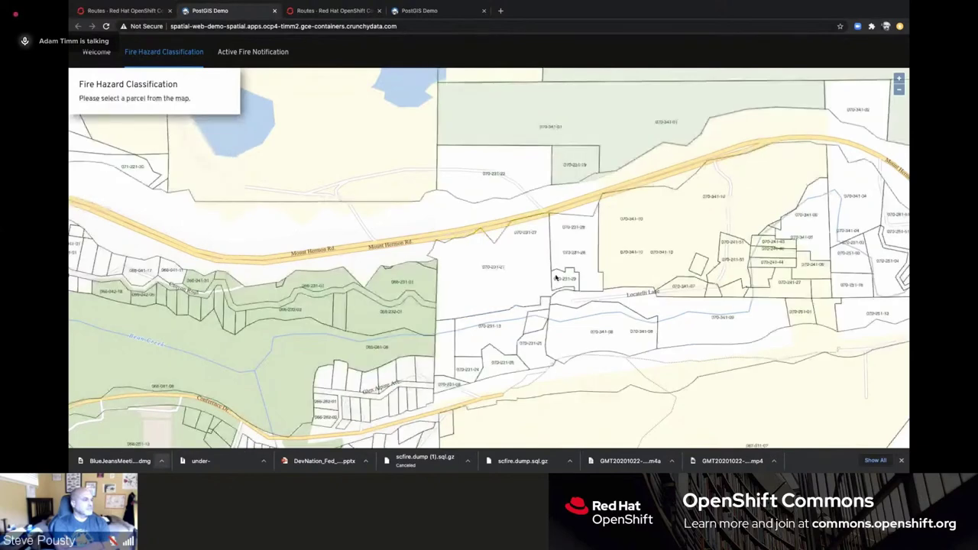
Step: Select parcel 070-231-29 in the ocp4-timm2 app and save its fire hazard classification as Yes
click(555, 278)
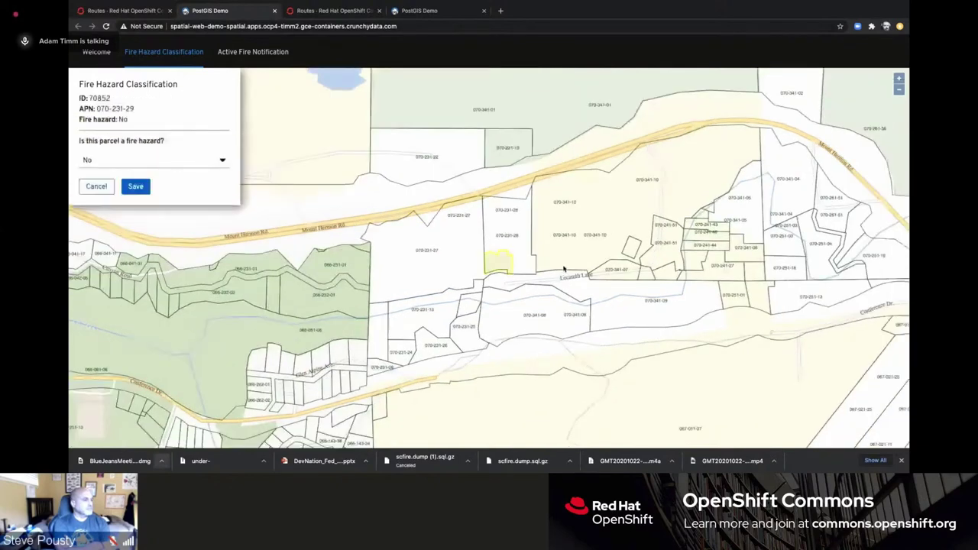
click(175, 161)
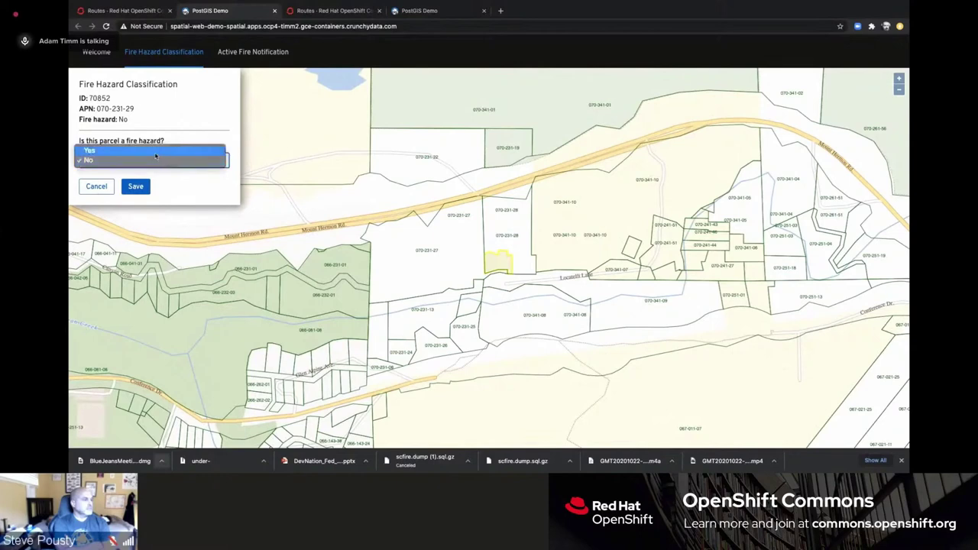
click(156, 154)
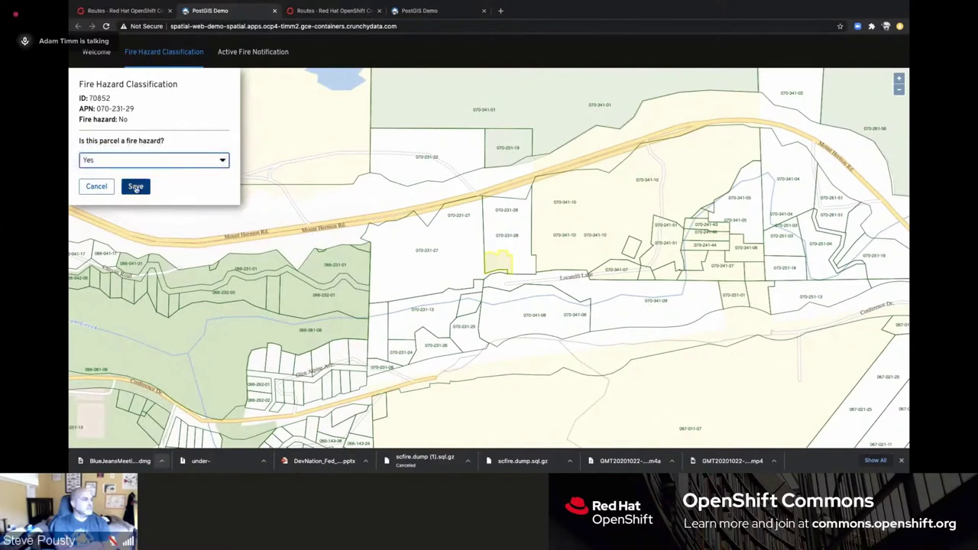
click(135, 187)
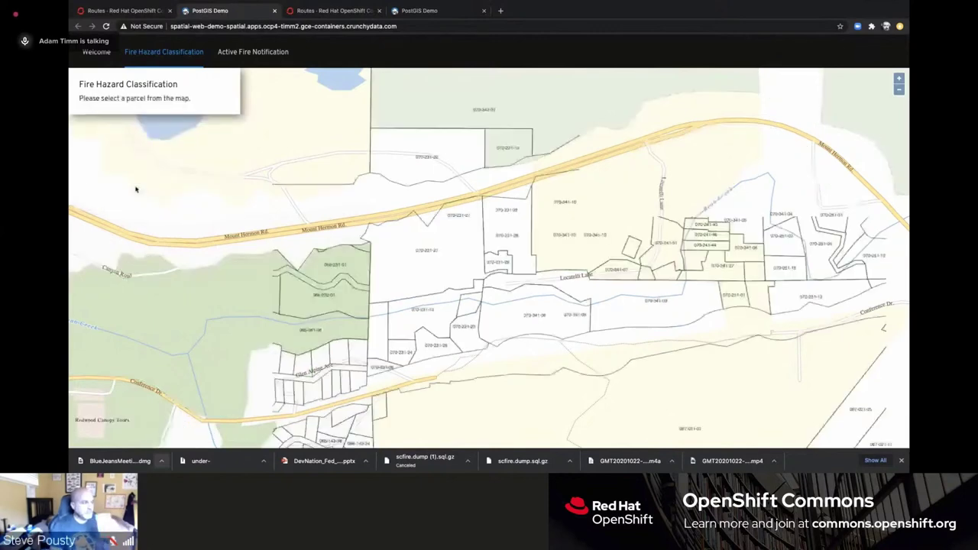
Step: In Active Fire Notification, select parcel 067-041-37 and search for parcels within 500 meters of it
click(500, 272)
click(260, 52)
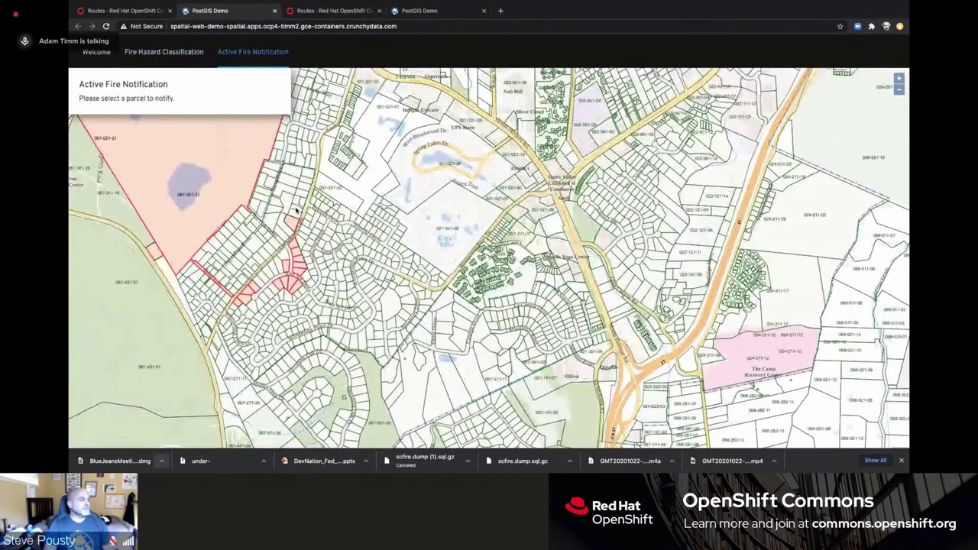
click(297, 210)
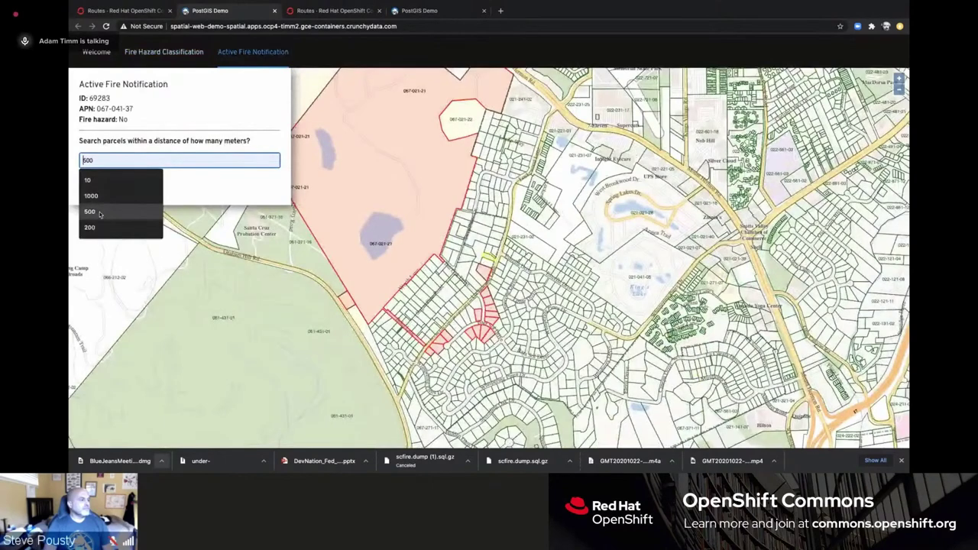
click(100, 214)
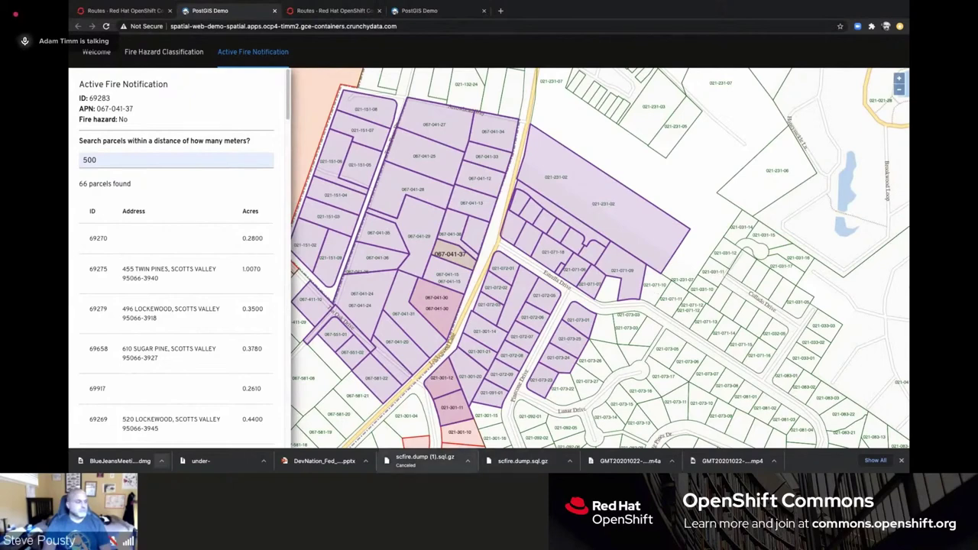
mouse_move(406, 459)
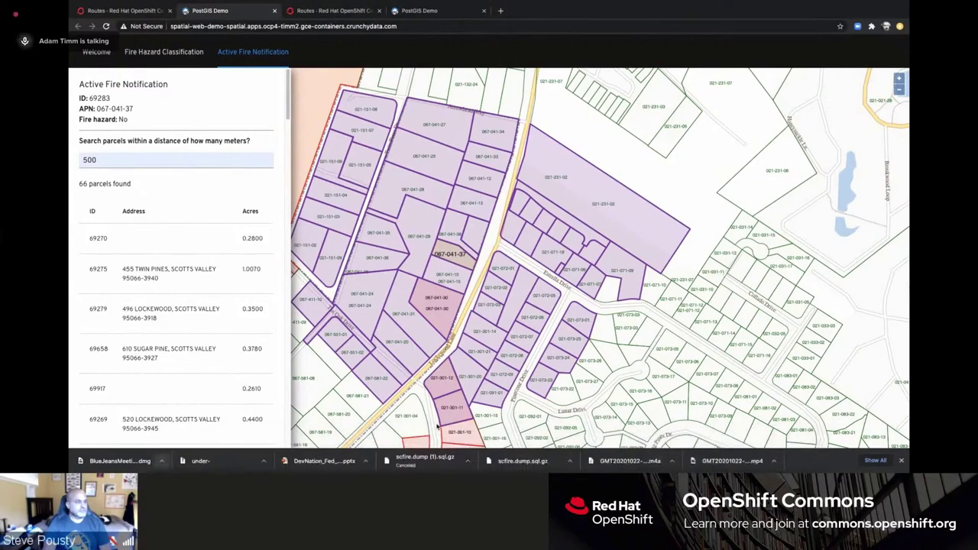
scroll(438, 428, up, 5)
scroll(438, 428, right, 4)
Step: Switch to the Open Shift Commons 2020 Google Slides deck and present the "You can learn more at" slide full screen
mouse_move(373, 456)
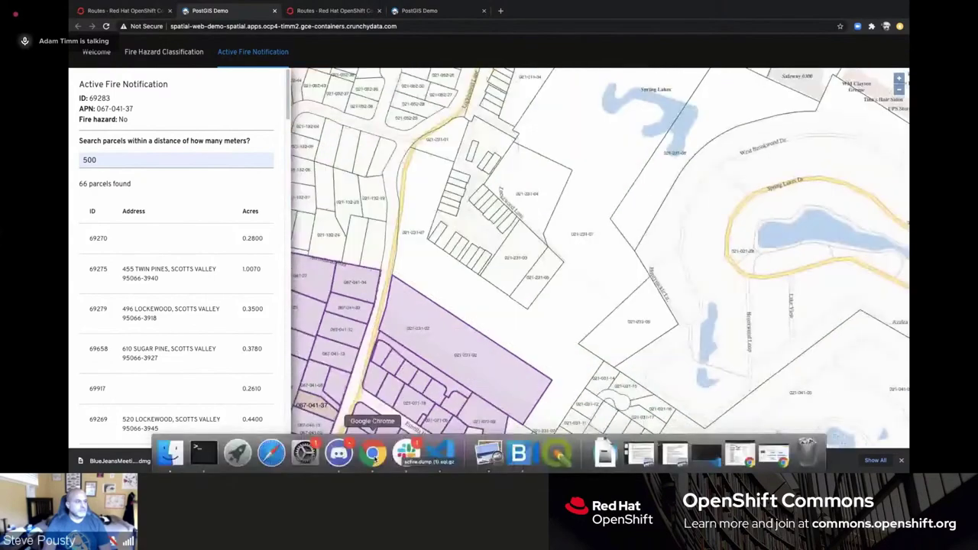
click(746, 461)
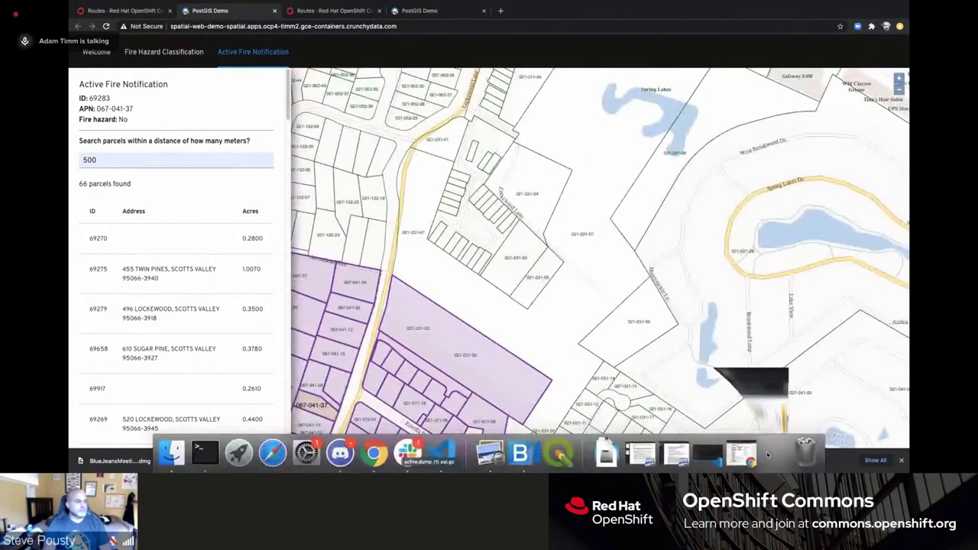
key(Down)
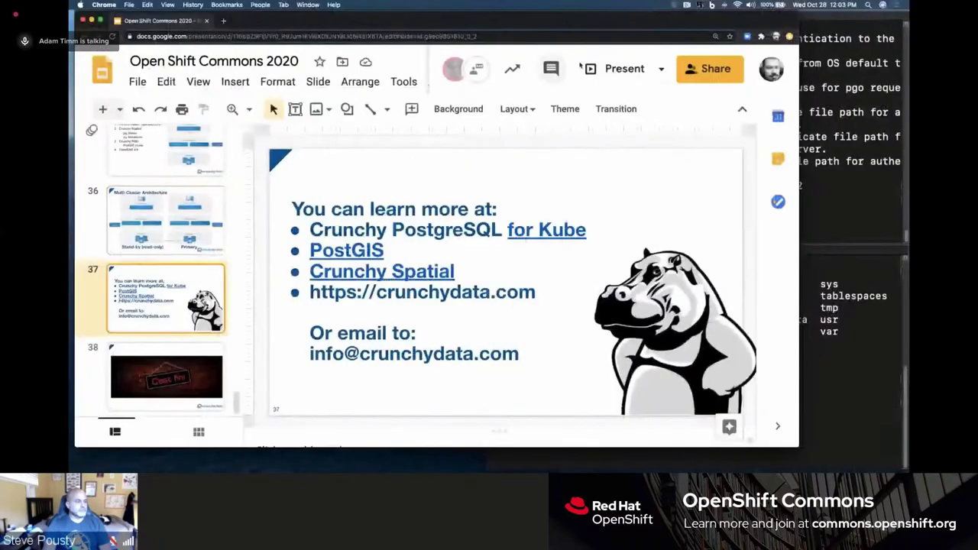
click(619, 69)
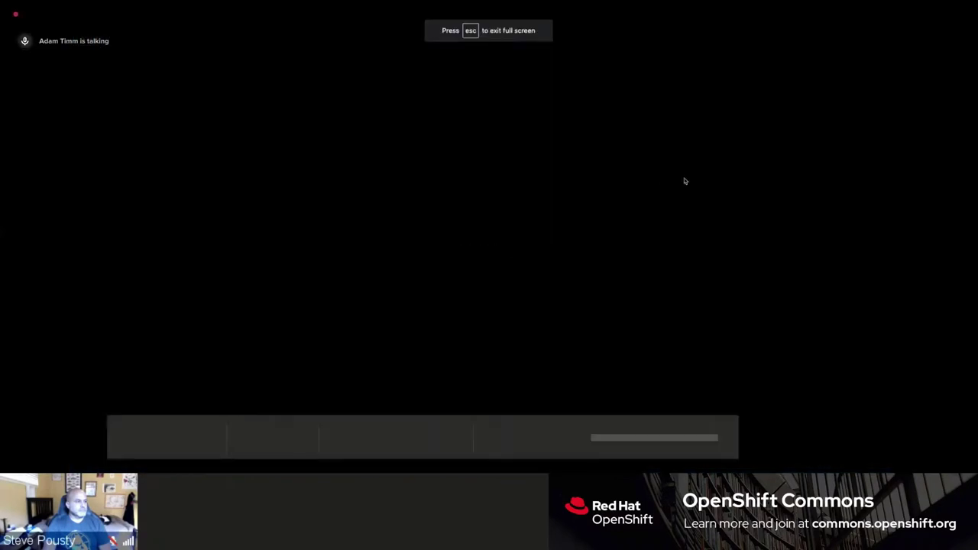
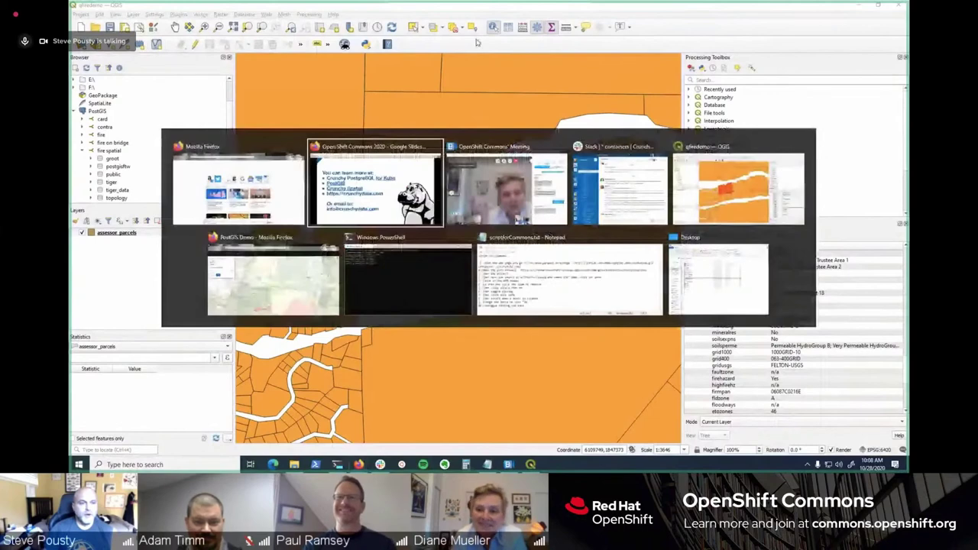
Step: Switch from QGIS to the Firefox window showing the PostGIS Demo parcel app
key(alt+shift+Tab)
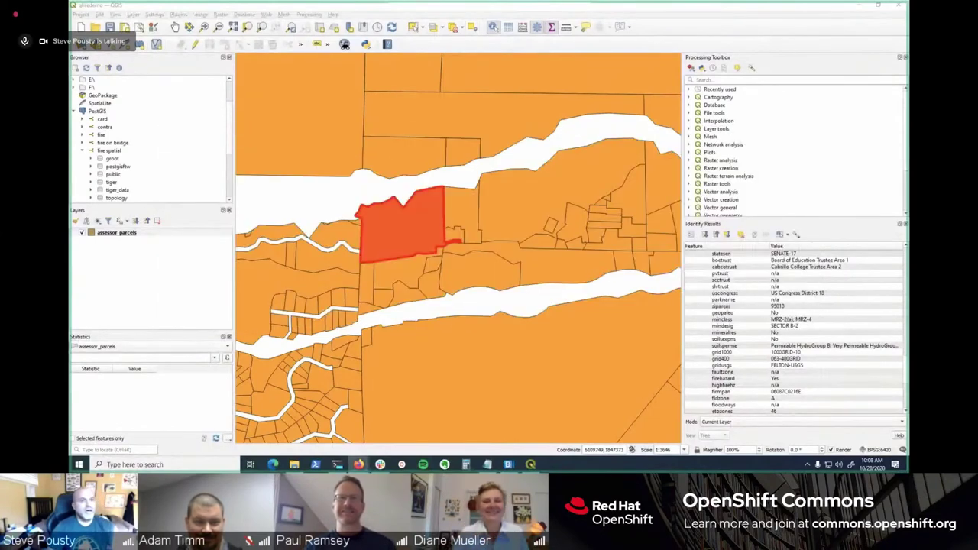
key(alt+Tab)
key(alt+Tab)
key(alt+Tab)
key(alt+Tab)
key(alt+Tab)
key(alt+Tab)
key(alt+shift+Tab)
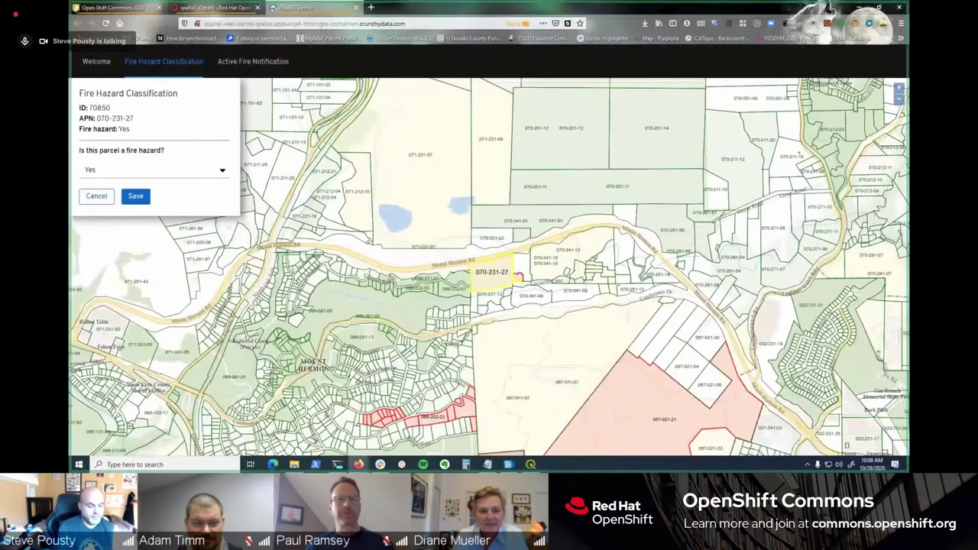
Step: Open postgis.net in a new browser tab and go to its Development page
click(369, 7)
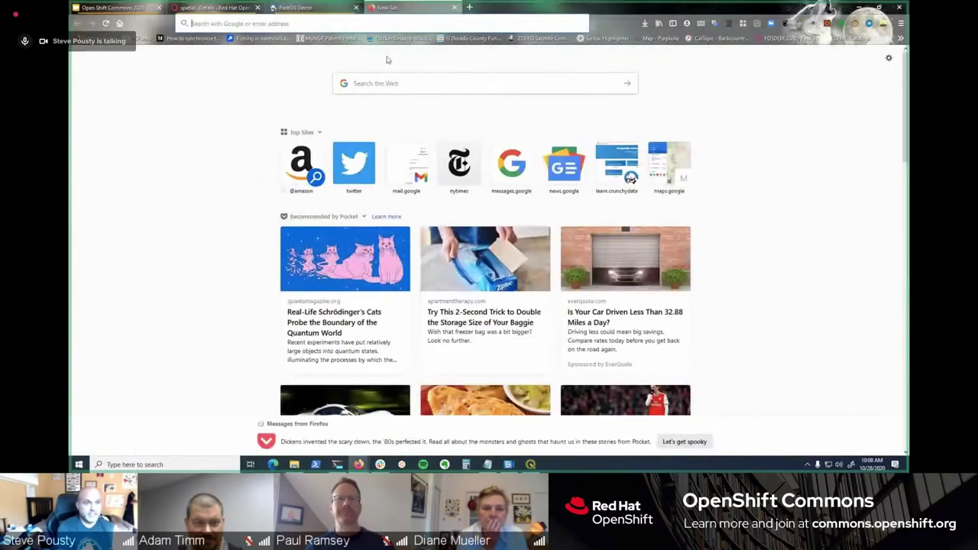
text(postgis)
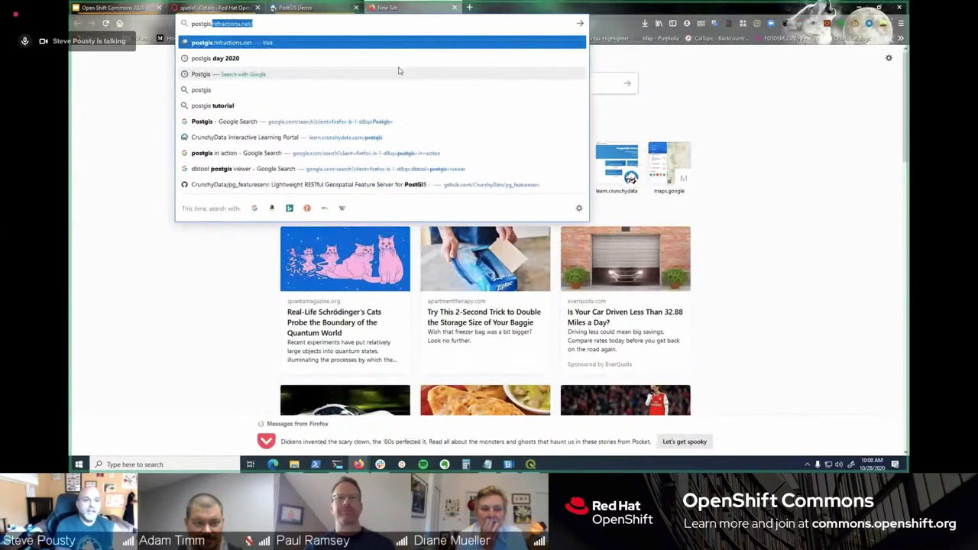
text(.net)
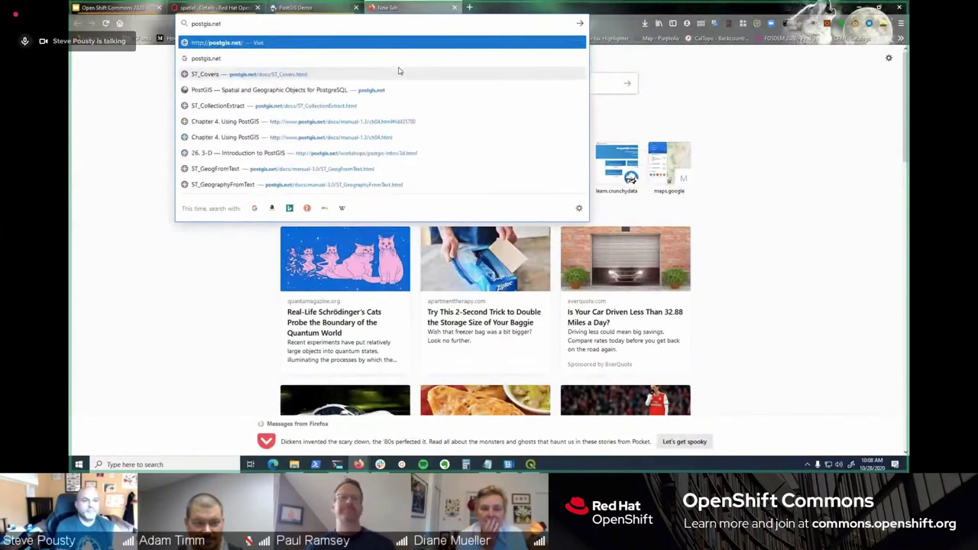
key(Return)
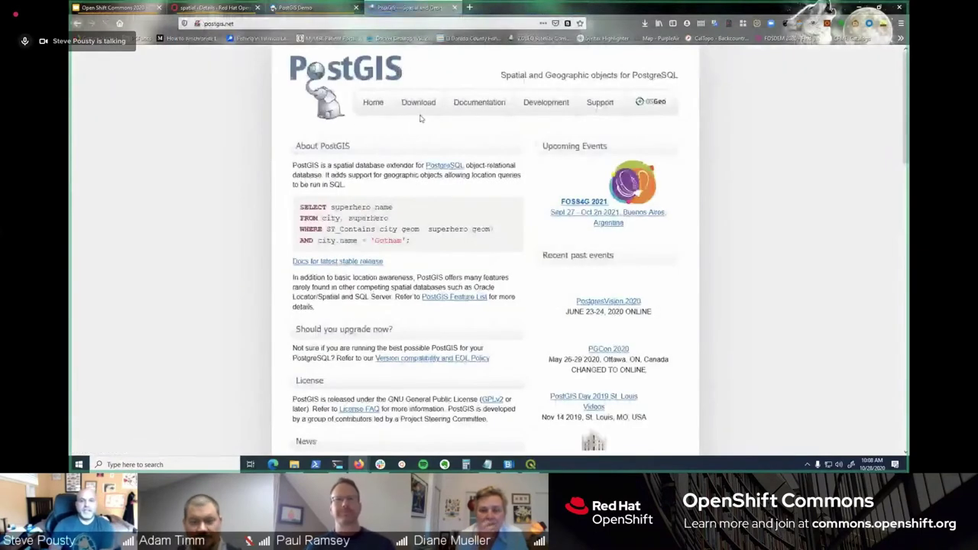
click(553, 112)
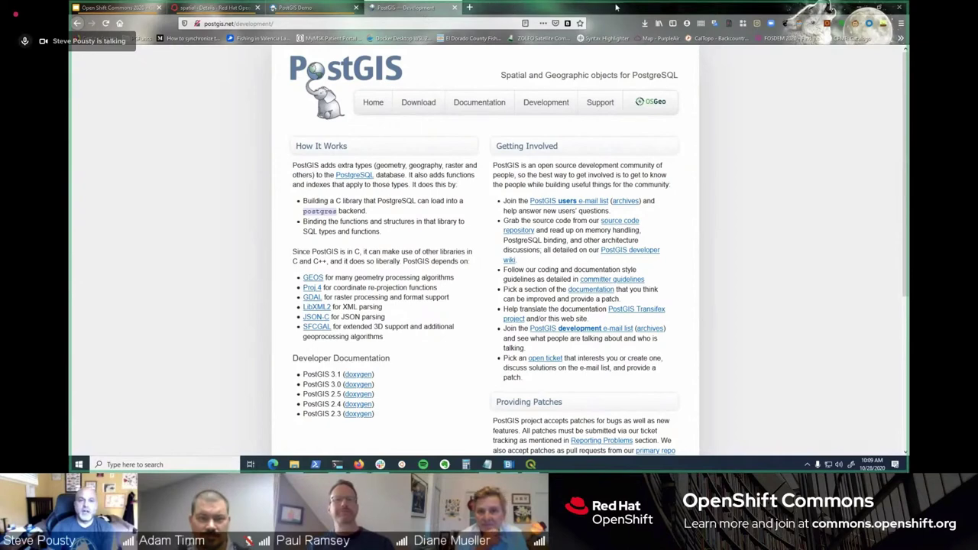
Step: Open github.com/crunchydata in another new browser tab and go to the pg_tileserv repository
click(469, 8)
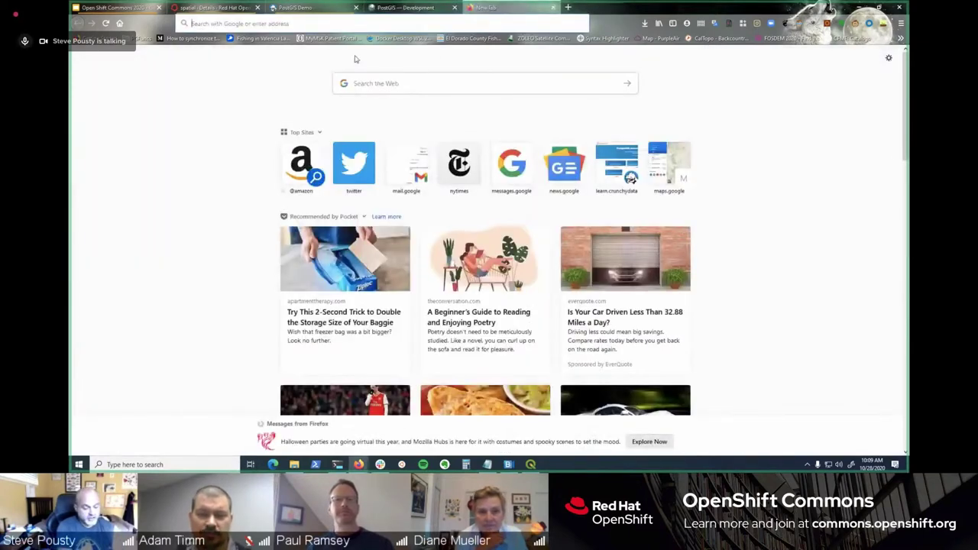
text(githi)
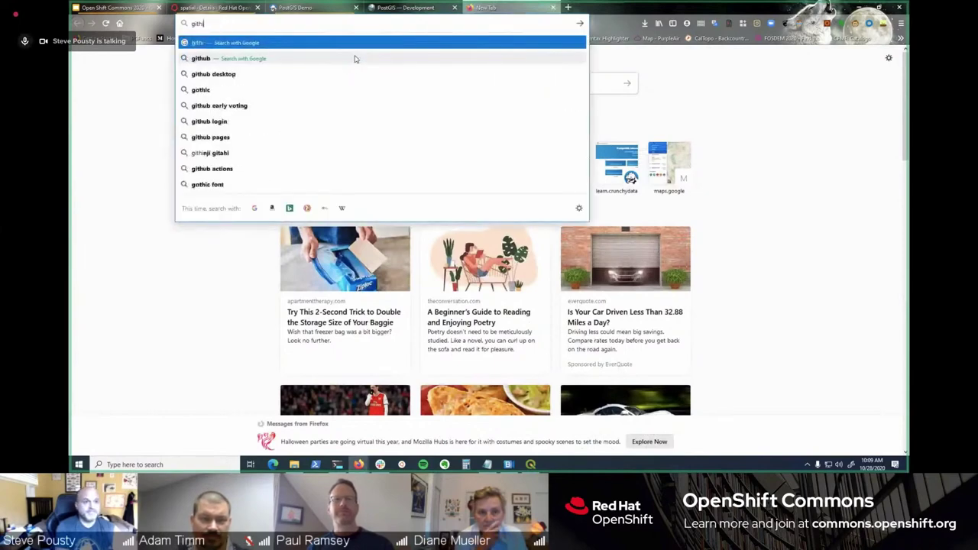
text(ub)
key(Right)
text(c)
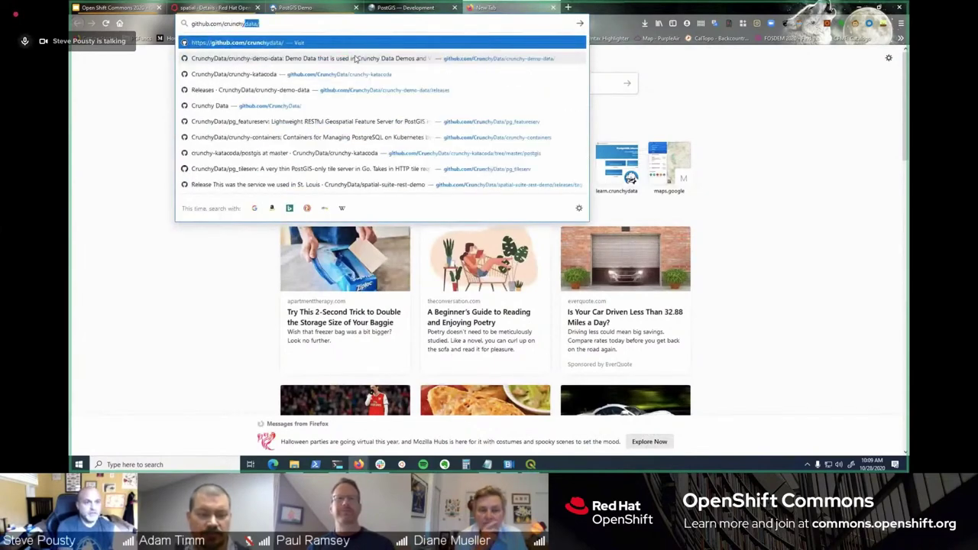
key(Return)
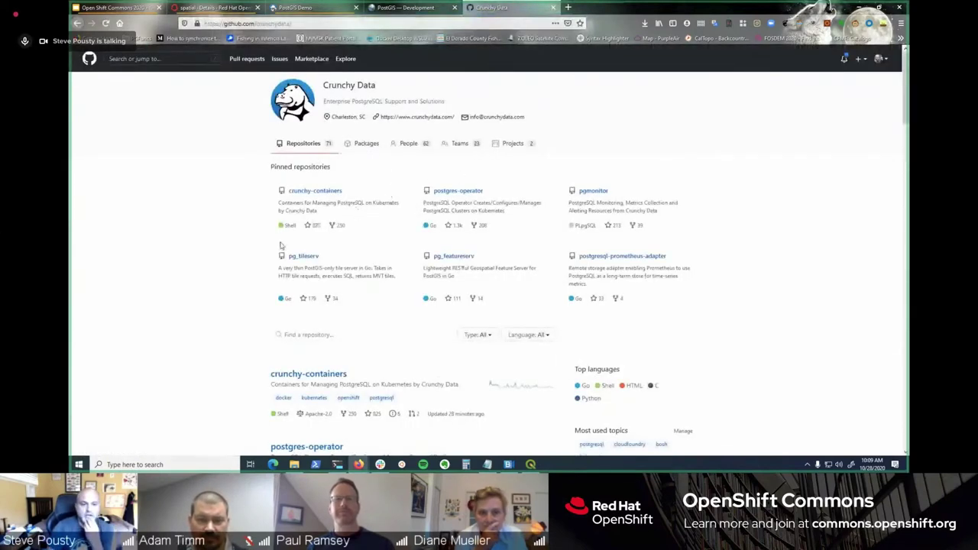
click(306, 258)
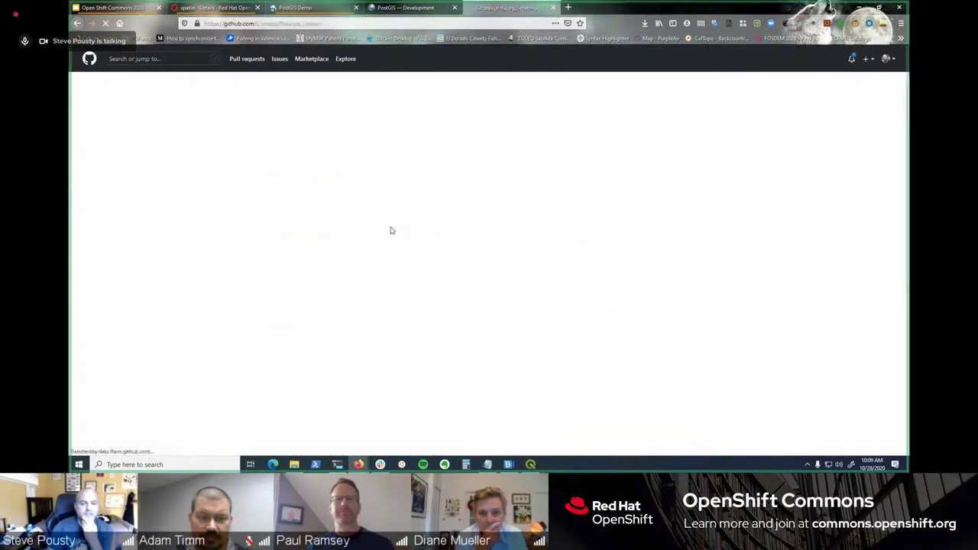
Step: Look through the pg_tileserv repository's files, contributors and languages
scroll(530, 181, down, 6)
scroll(504, 186, up, 4)
scroll(504, 186, up, 2)
scroll(298, 161, down, 1)
scroll(342, 181, down, 5)
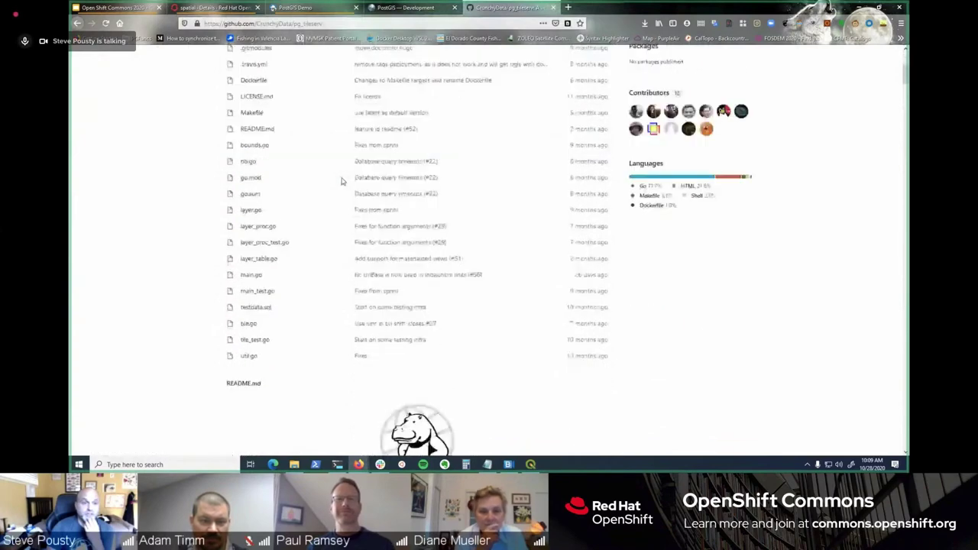
scroll(342, 181, up, 3)
scroll(253, 97, up, 2)
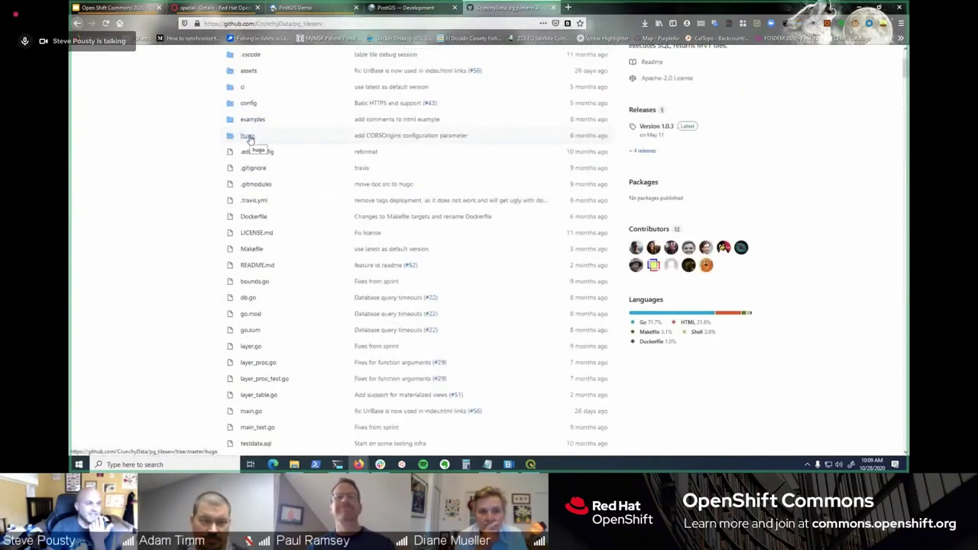
scroll(263, 229, down, 1)
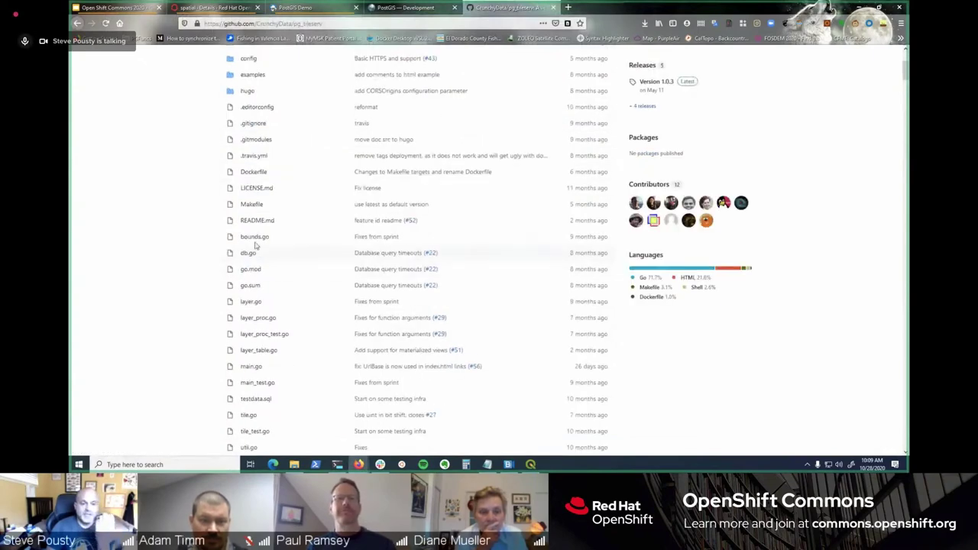
scroll(262, 344, down, 2)
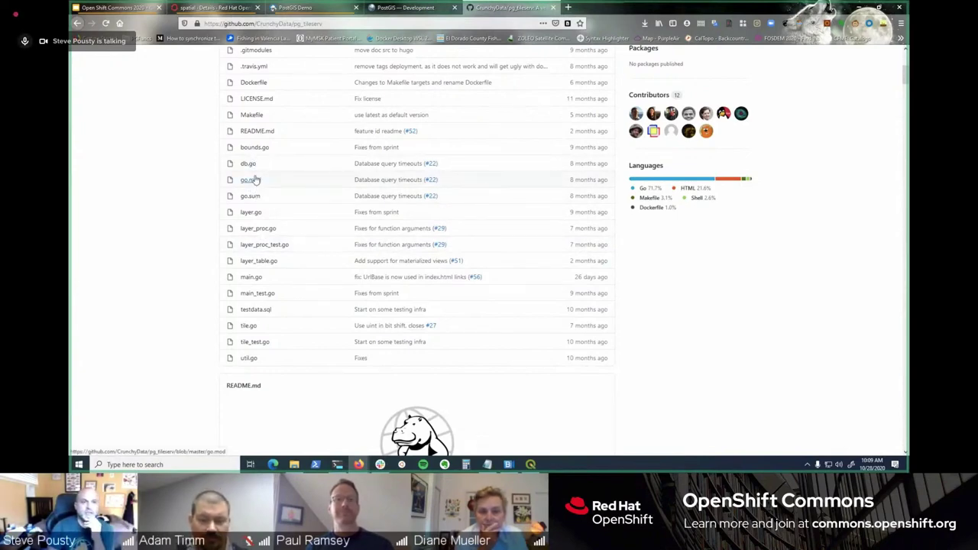
Step: Change the repository address to CrunchyData/pg_featureserv and look through that repository's file list
double_click(304, 24)
text(feature)
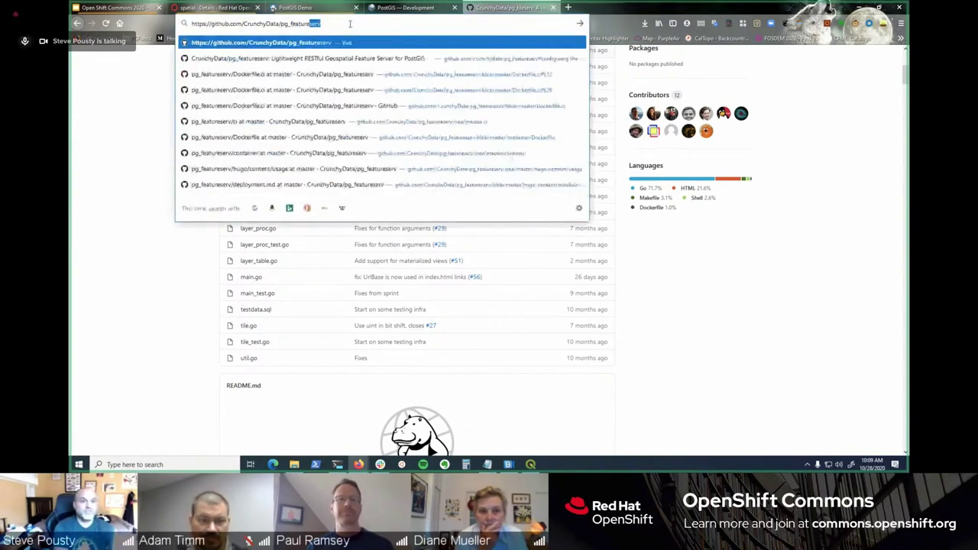
key(Return)
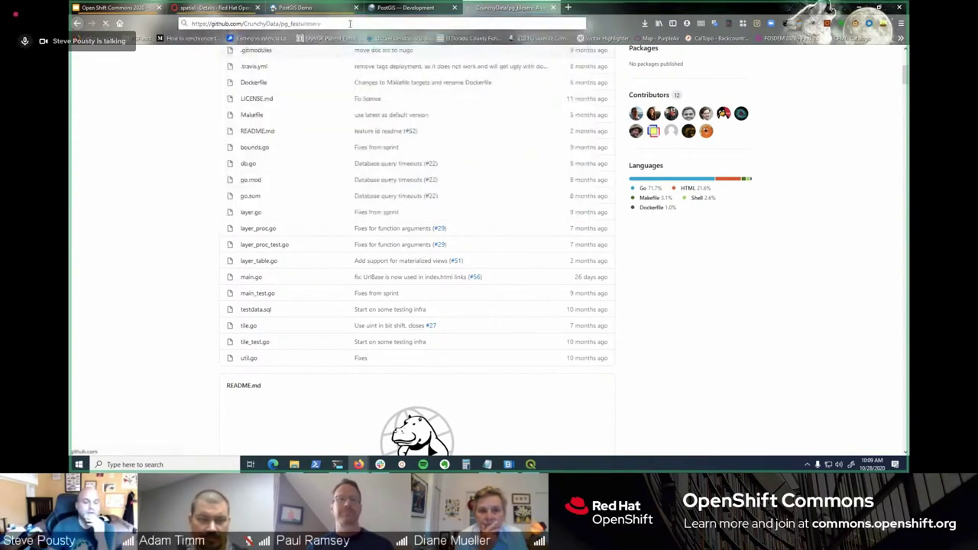
scroll(332, 179, down, 3)
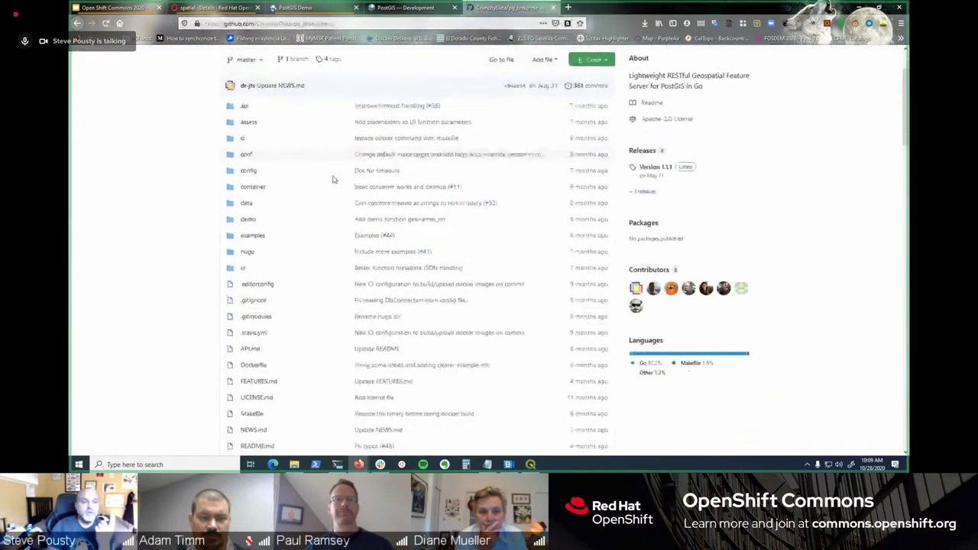
scroll(333, 179, up, 1)
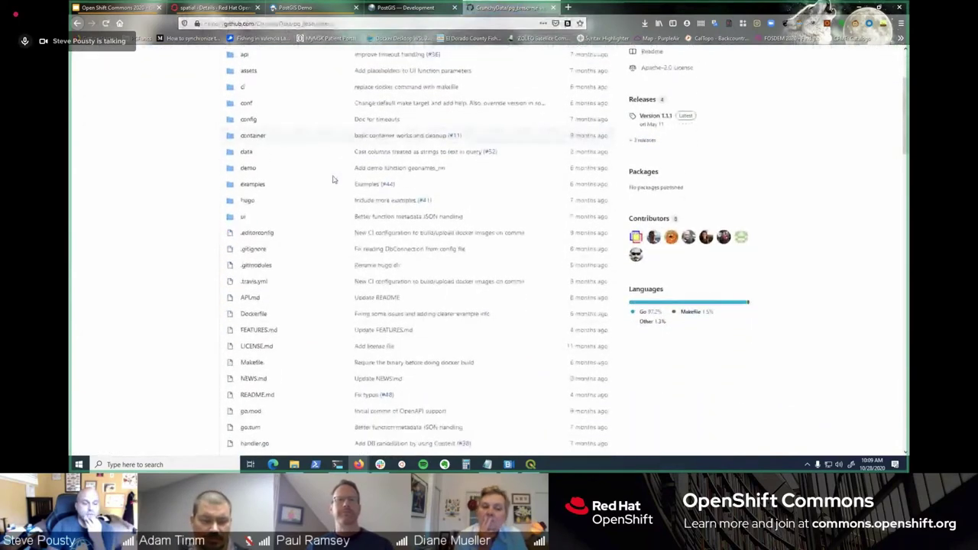
scroll(332, 179, down, 1)
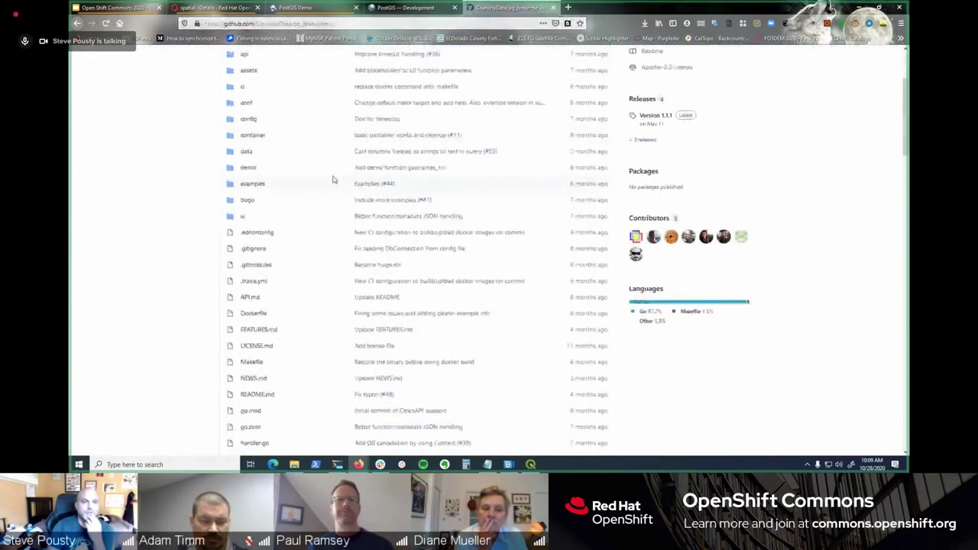
scroll(333, 179, down, 3)
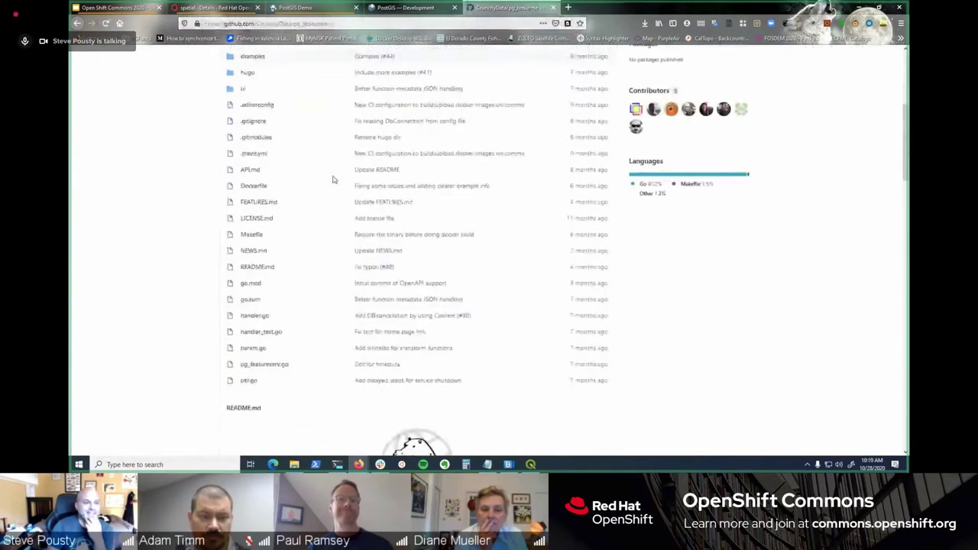
scroll(332, 179, up, 1)
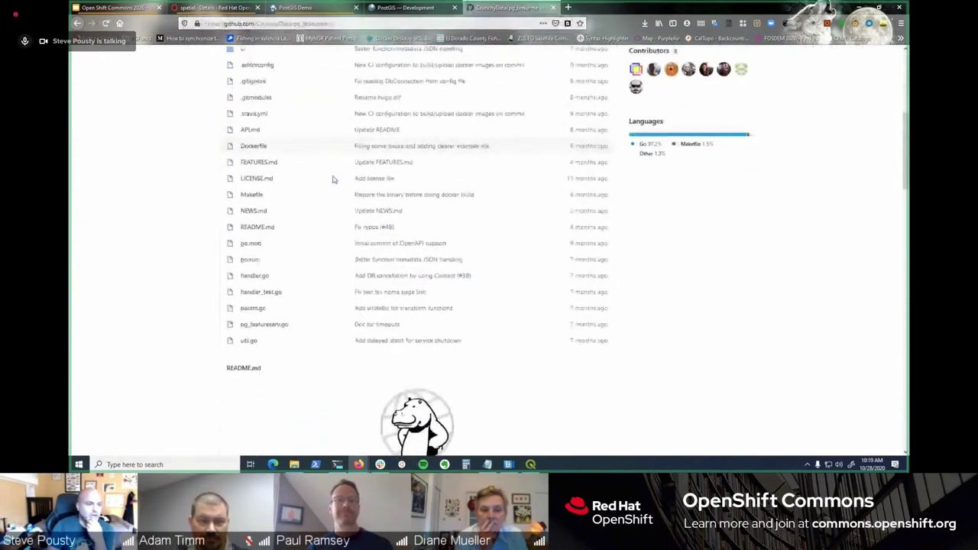
scroll(332, 179, up, 2)
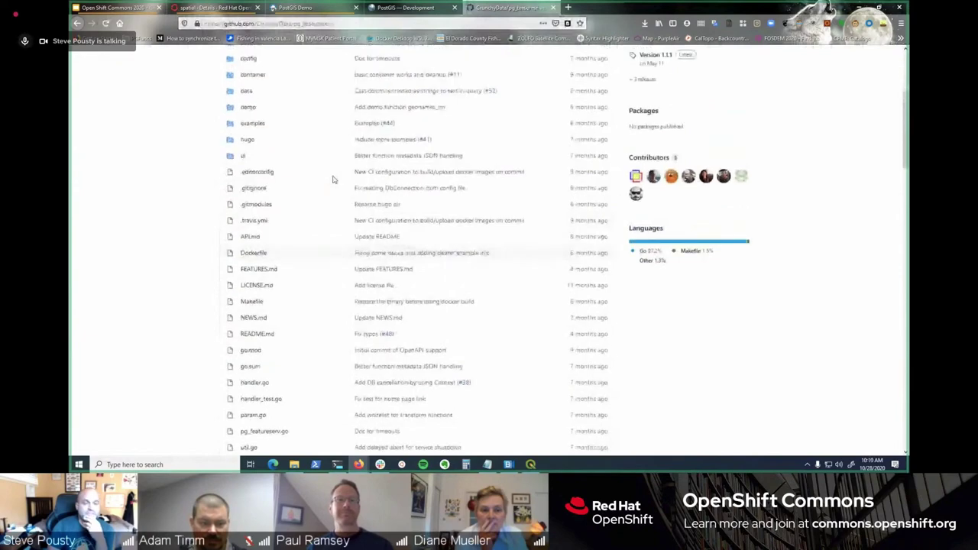
Step: Return to the OpenShift console and open the spatial project's list of deployments
click(224, 9)
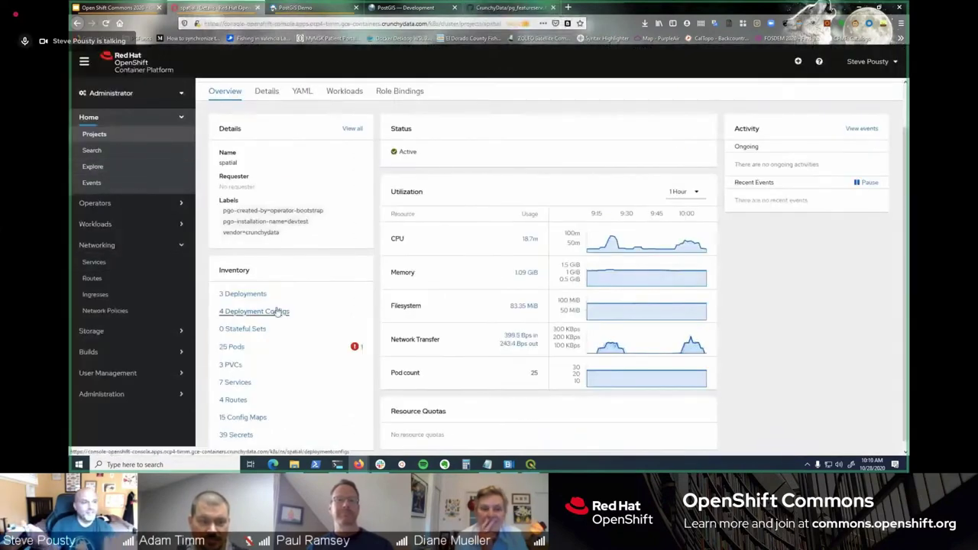
click(252, 295)
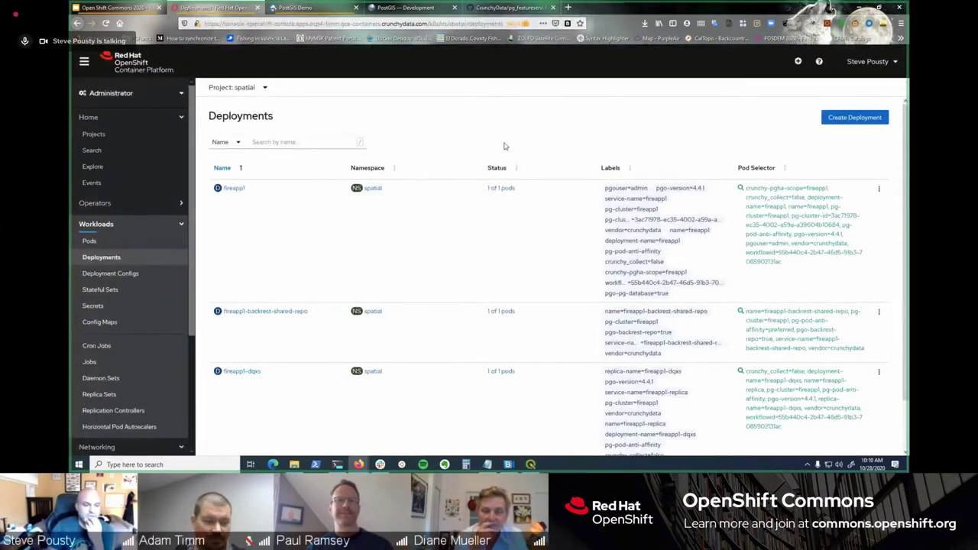
Step: Look over the spatial project's deployments, and open its list of deployment configs
scroll(433, 245, down, 1)
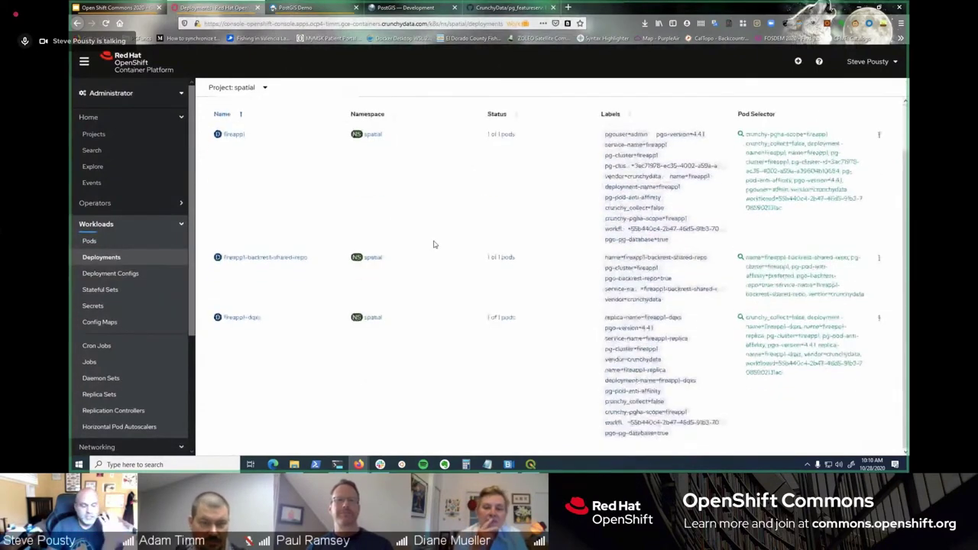
scroll(433, 245, up, 1)
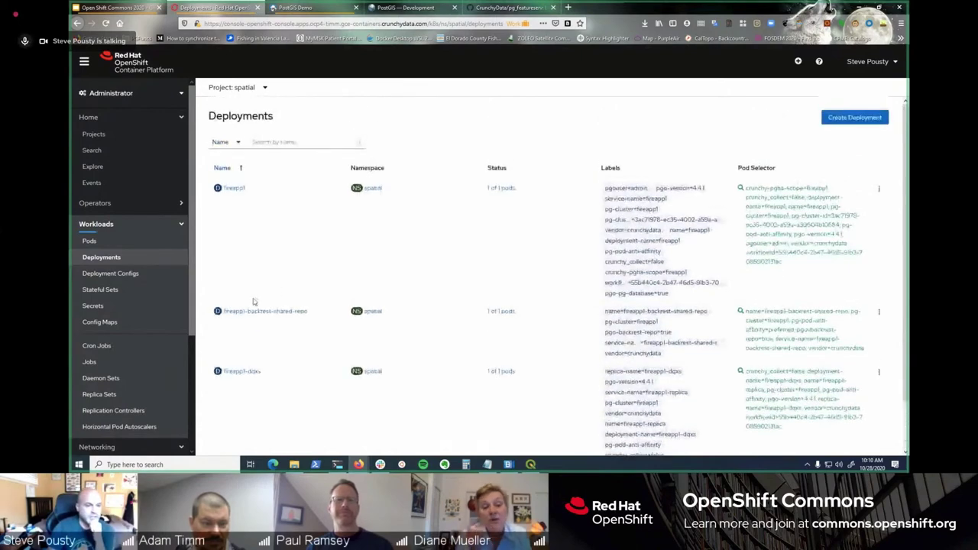
click(106, 277)
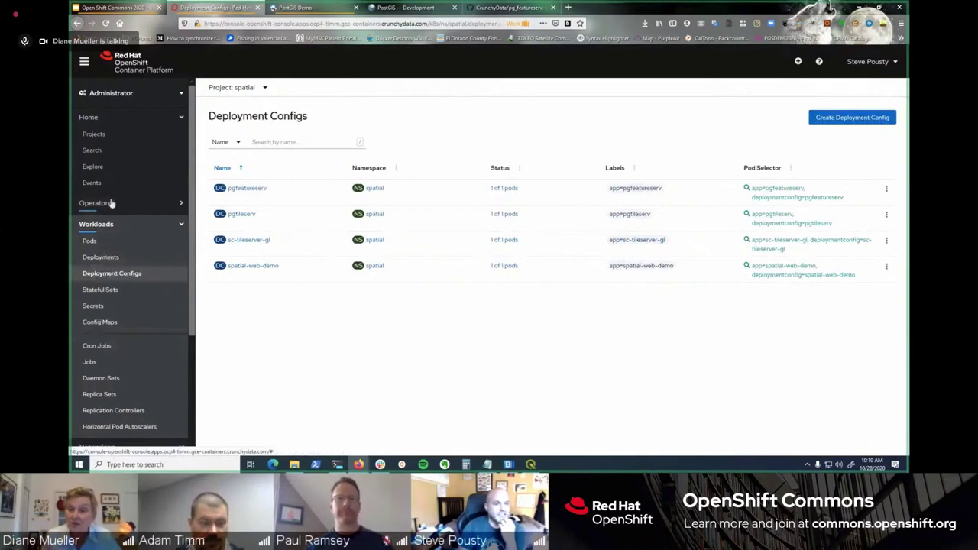
Step: Open the spatial project's network routes and visit the location URL of the pgfeatureserv route
click(181, 227)
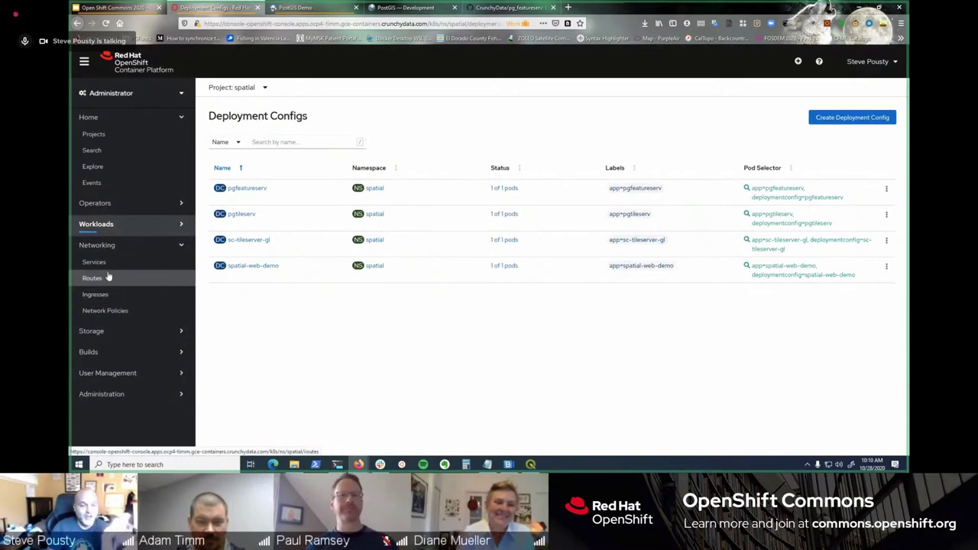
click(130, 278)
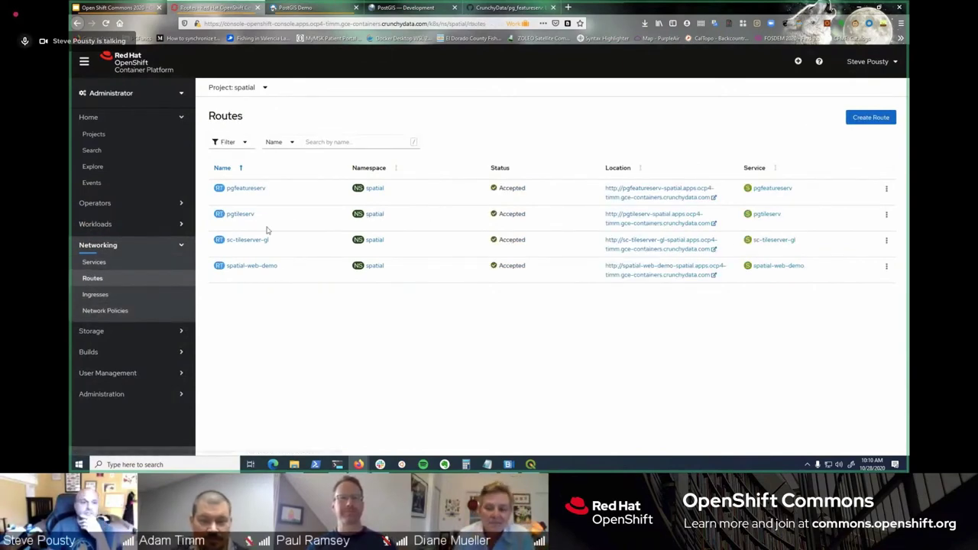
click(633, 190)
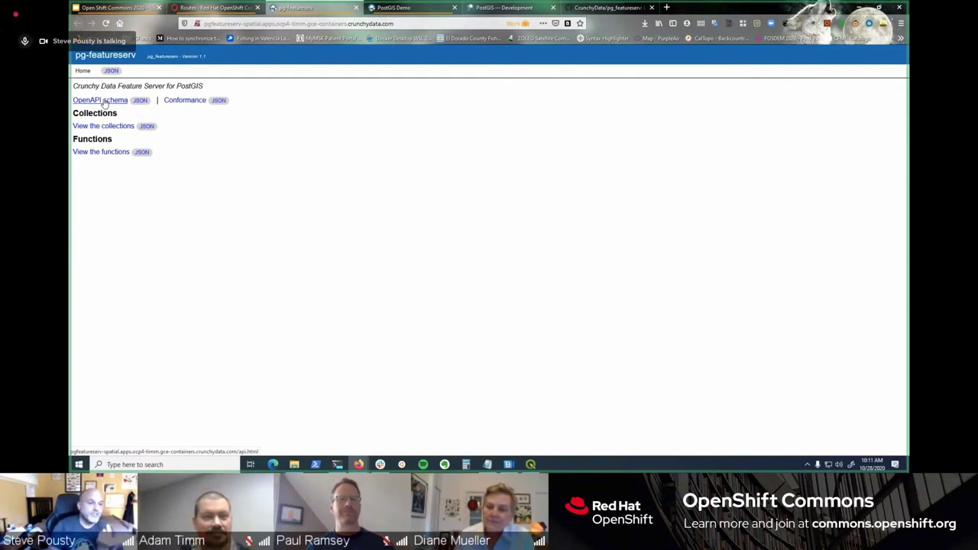
Step: Open pg-featureserv's OpenAPI schema and examine the parameters of the GET /collections/{collectionId}/items endpoint
click(103, 102)
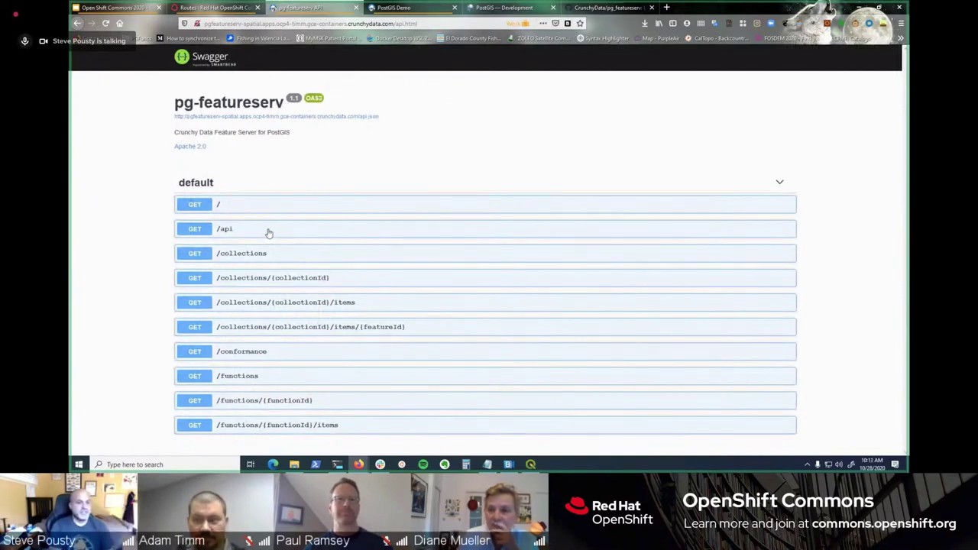
click(197, 305)
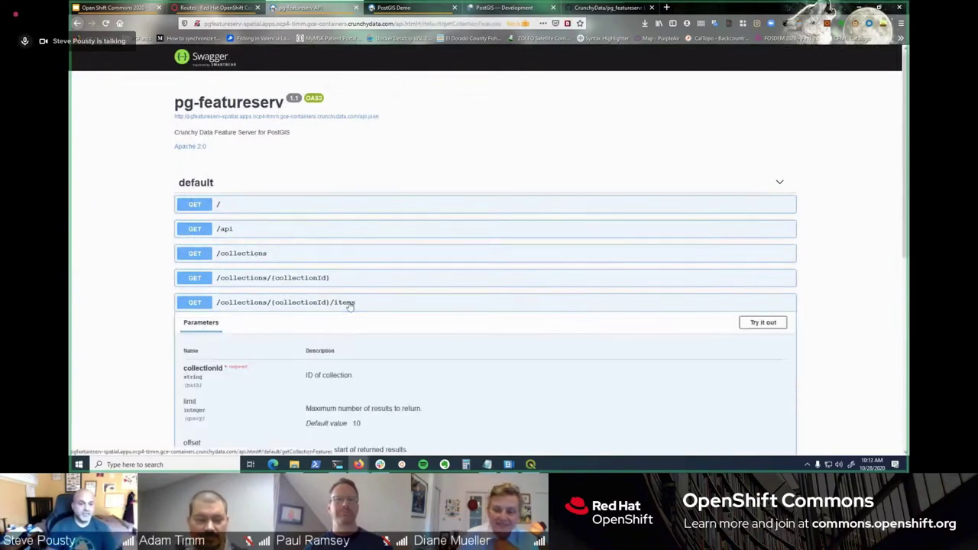
scroll(382, 321, down, 2)
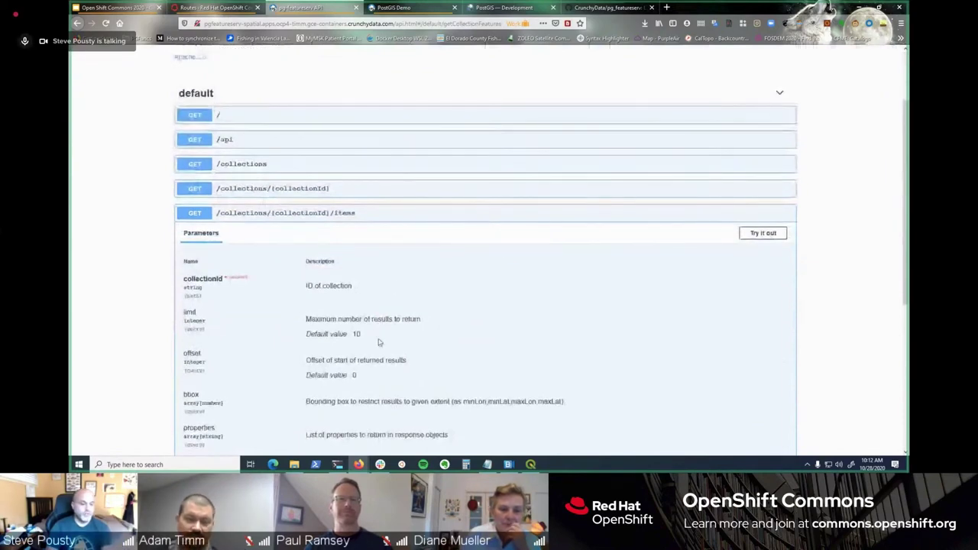
scroll(378, 343, down, 2)
scroll(378, 343, up, 1)
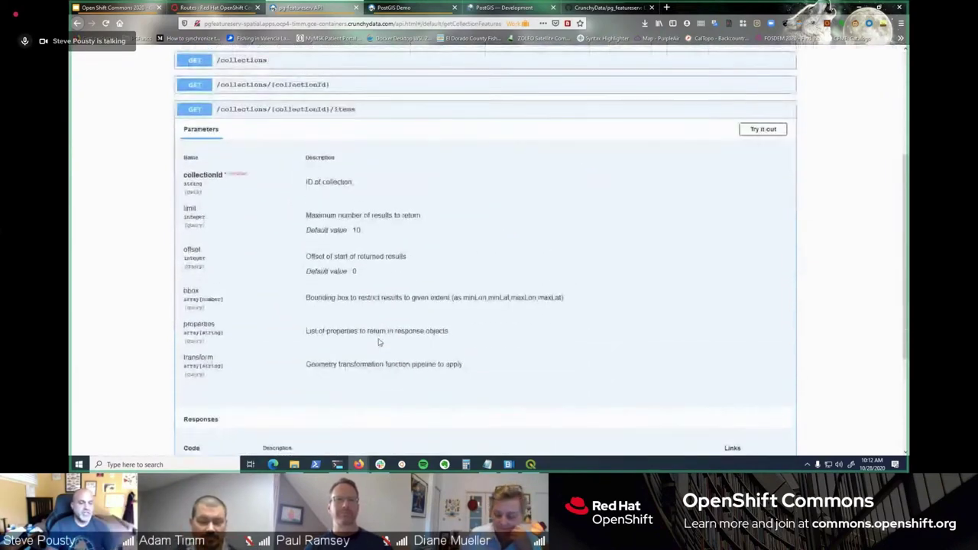
scroll(379, 342, up, 1)
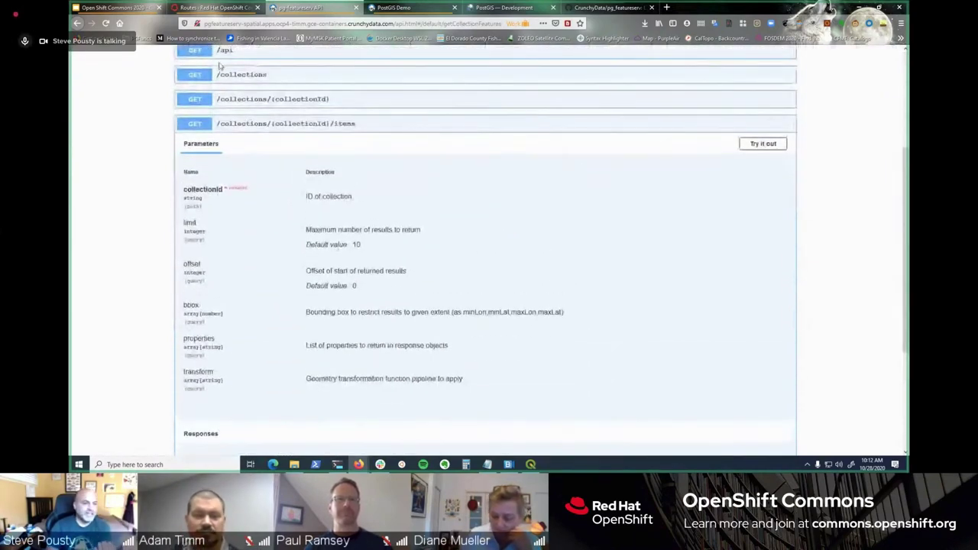